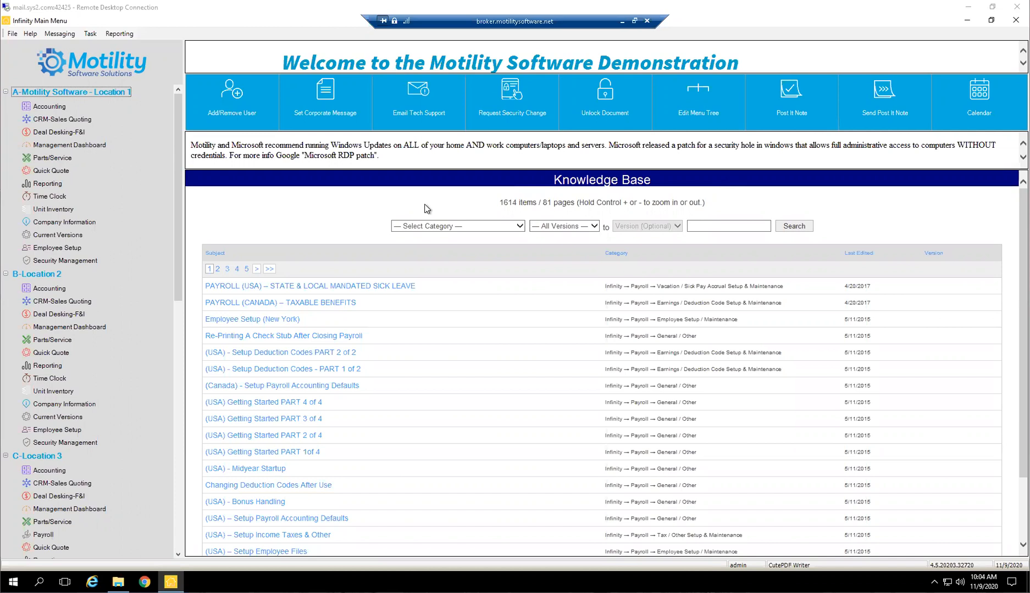
Open CRM-Sales Quoting for Location 1 and start a new contact record
click(410, 215)
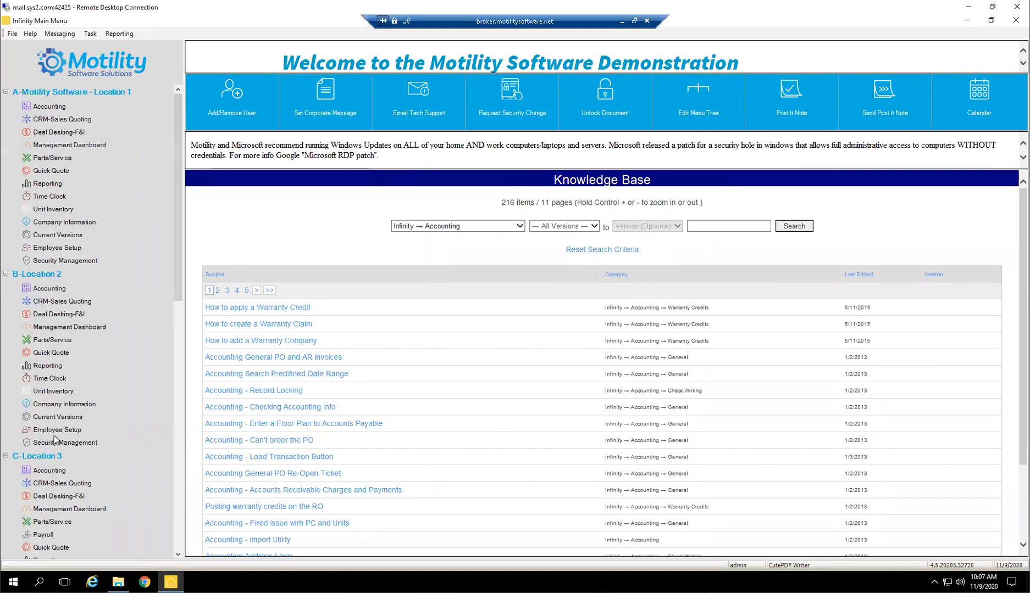
click(52, 120)
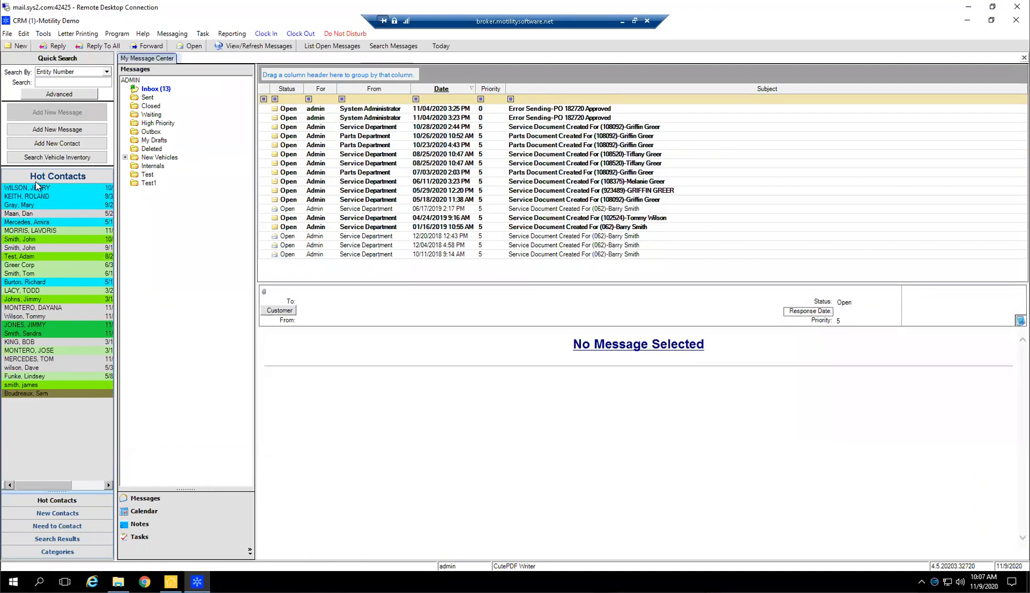
click(51, 144)
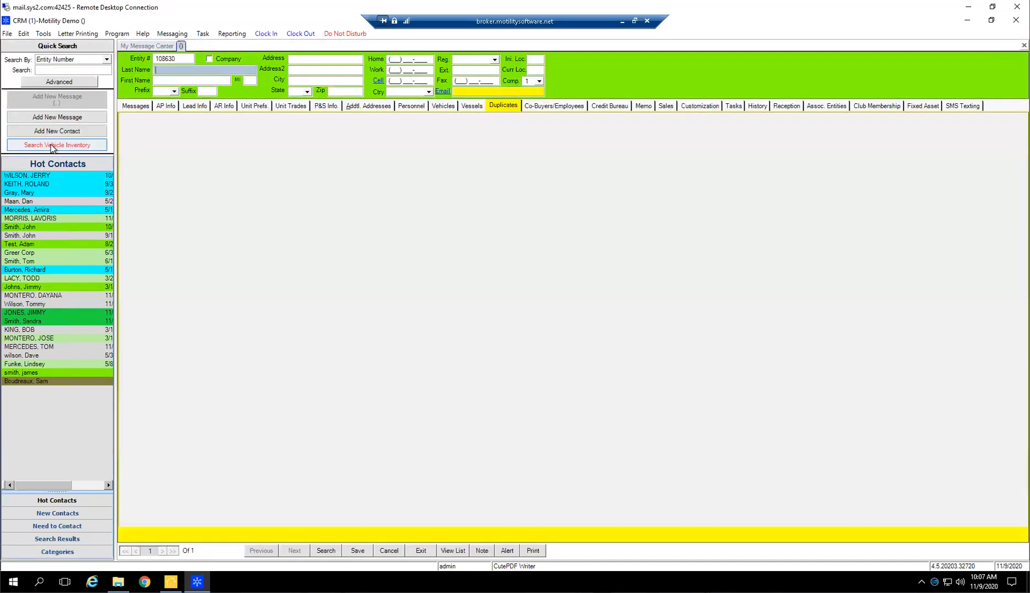
Examine the companies that can be assigned to the new contact, leaving the list without choosing a different one
click(539, 82)
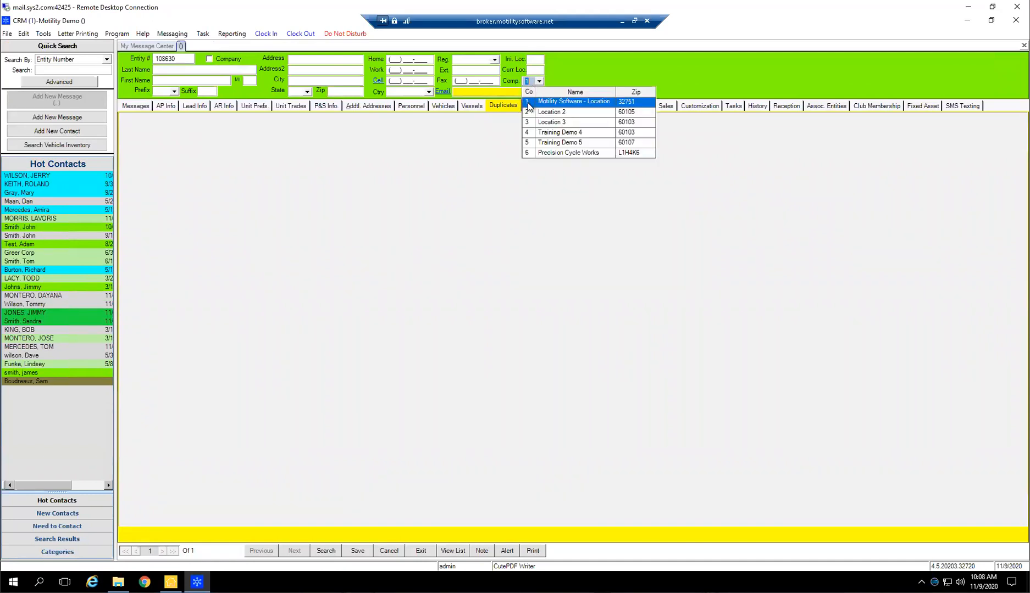
click(399, 157)
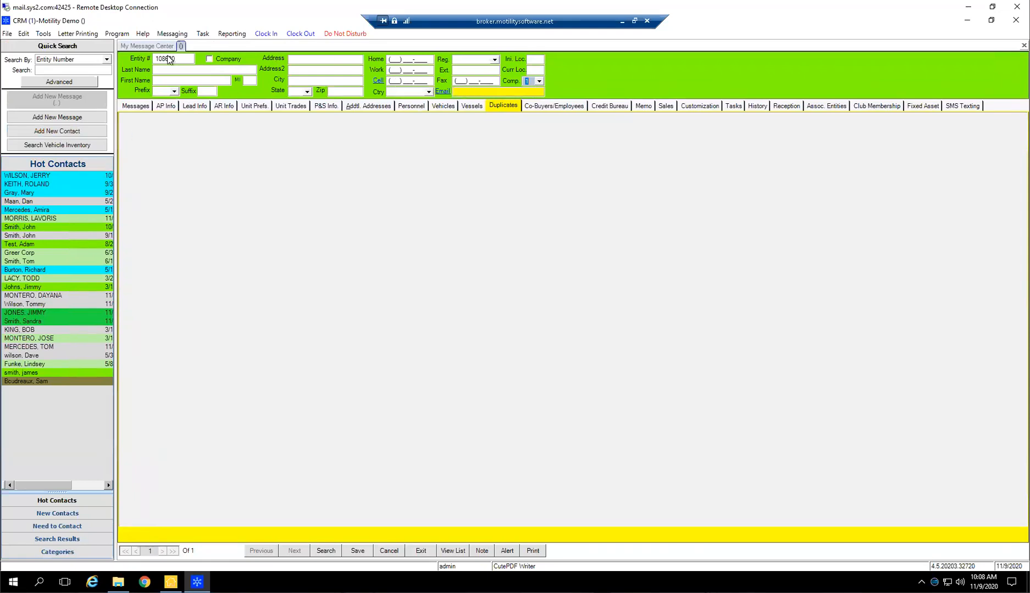
click(539, 83)
click(539, 81)
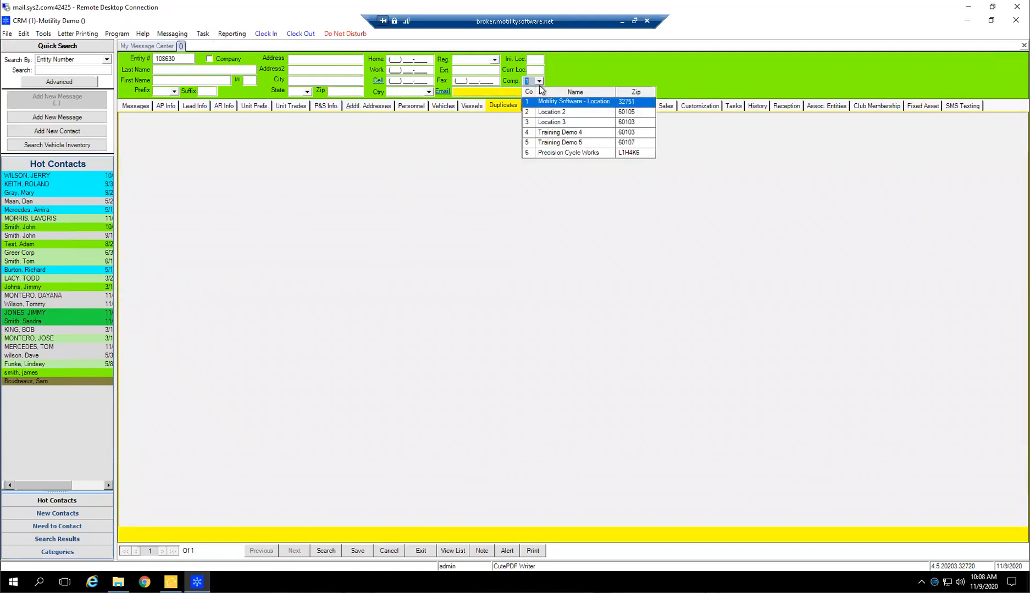
click(484, 169)
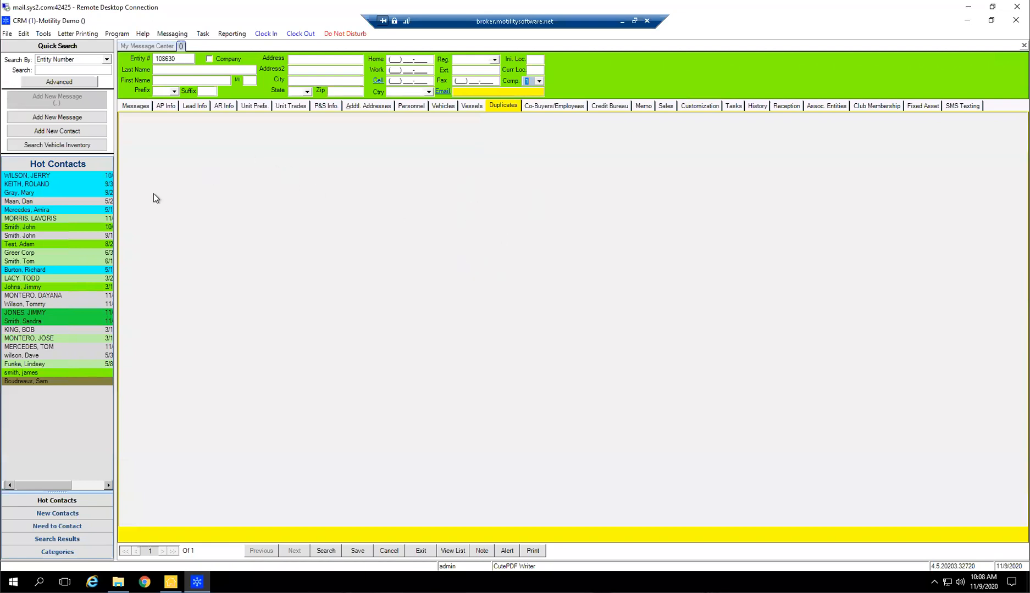
Browse the contact lists from the message center, return to Hot Contacts, and preview the 10/28/2020 Service Department message
click(141, 48)
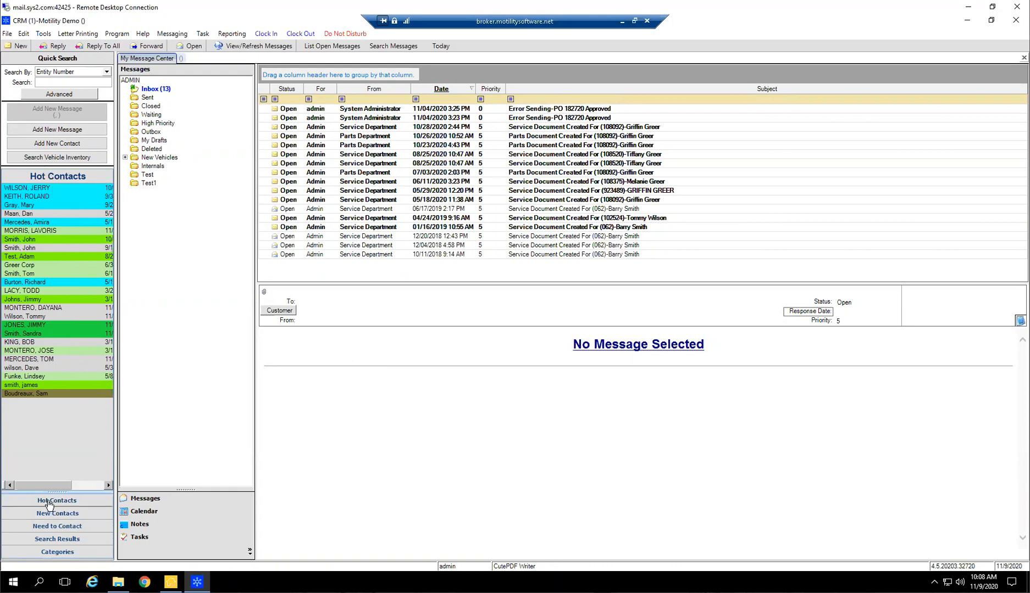
click(49, 516)
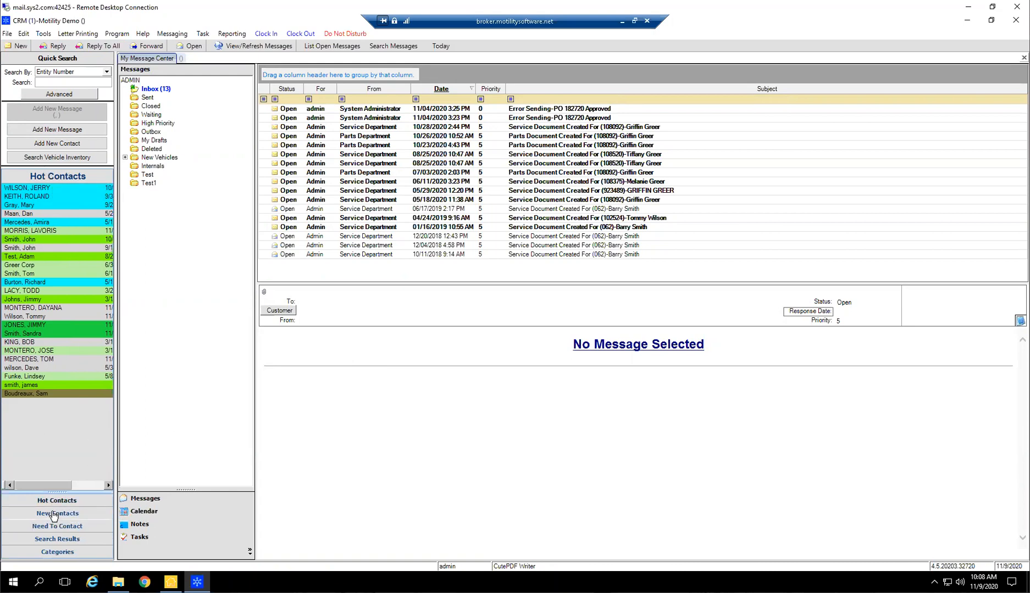
click(49, 529)
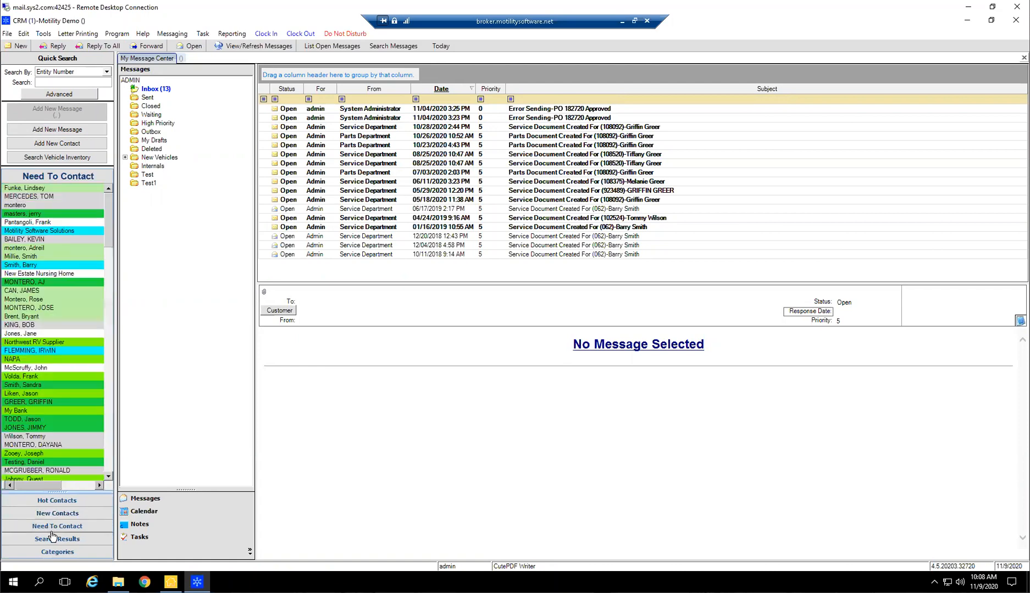
click(57, 539)
click(58, 552)
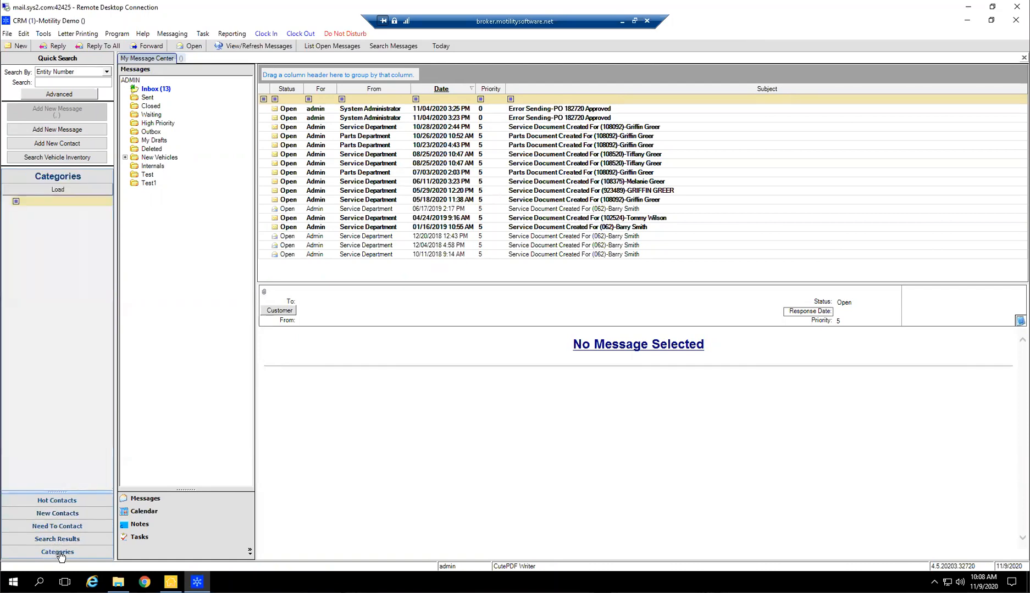
click(75, 501)
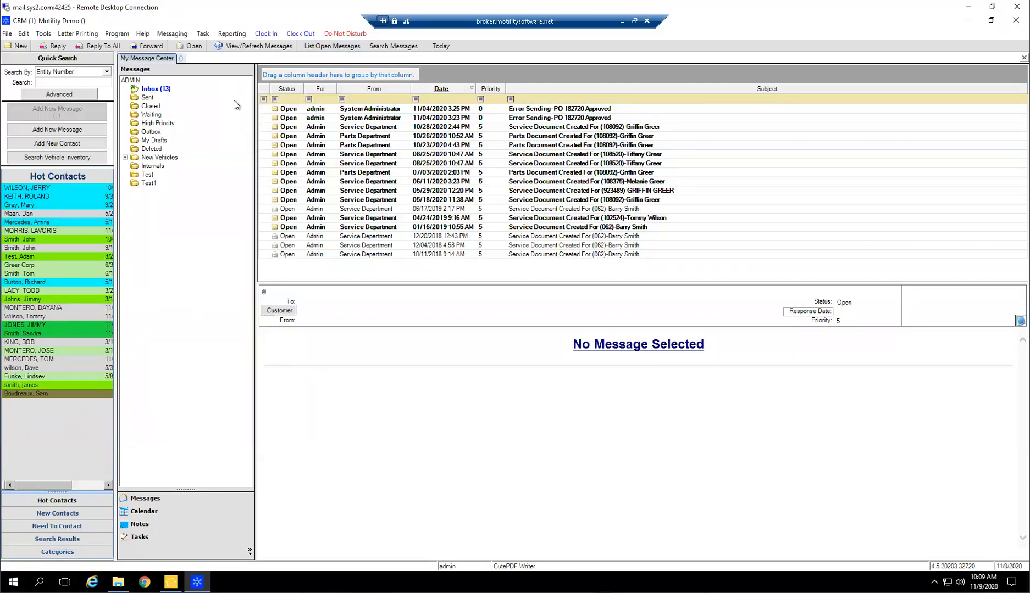
click(448, 126)
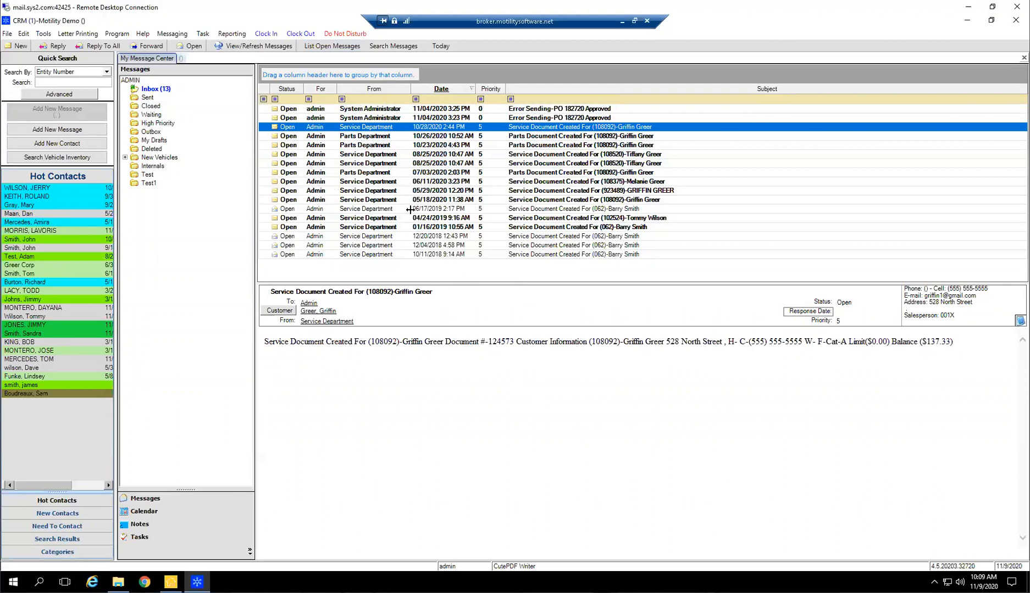
Open the third hot contact's record without saving the blank new contact, and show that customer's messages
double_click(26, 206)
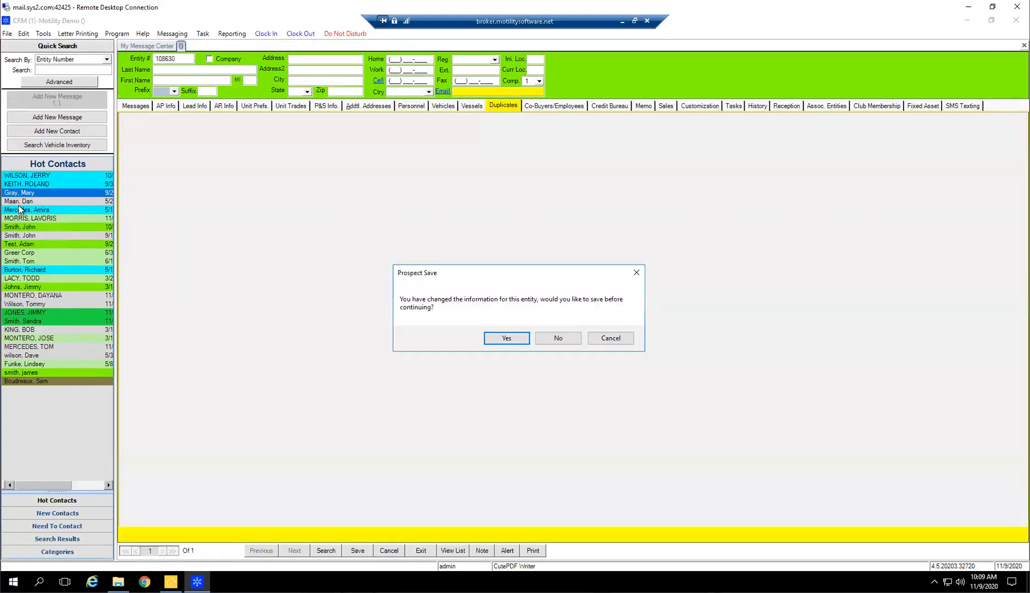
click(560, 339)
click(135, 106)
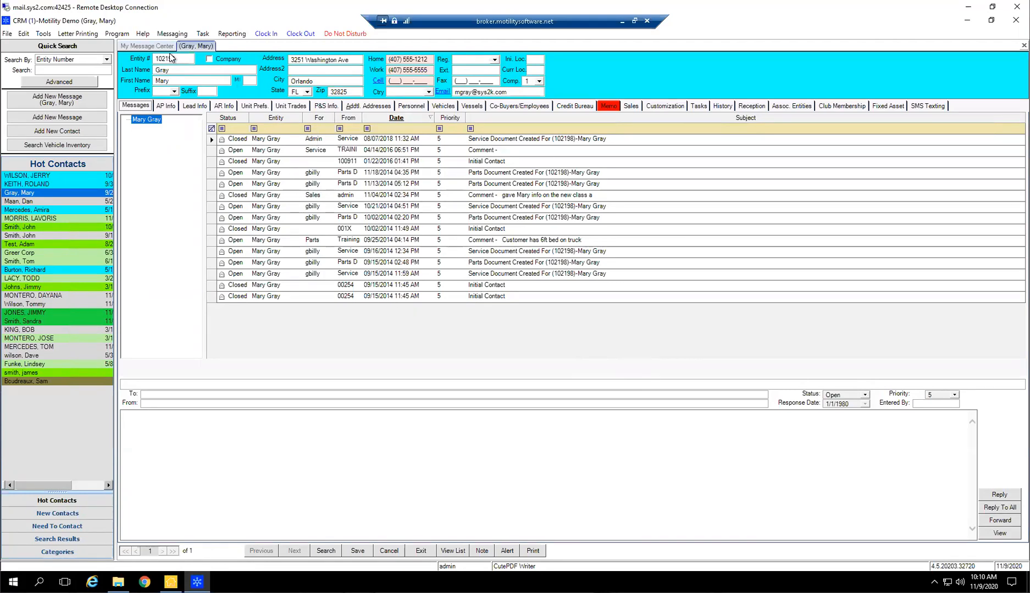
Return to the message center and look through its Sent and Inbox folders
click(157, 46)
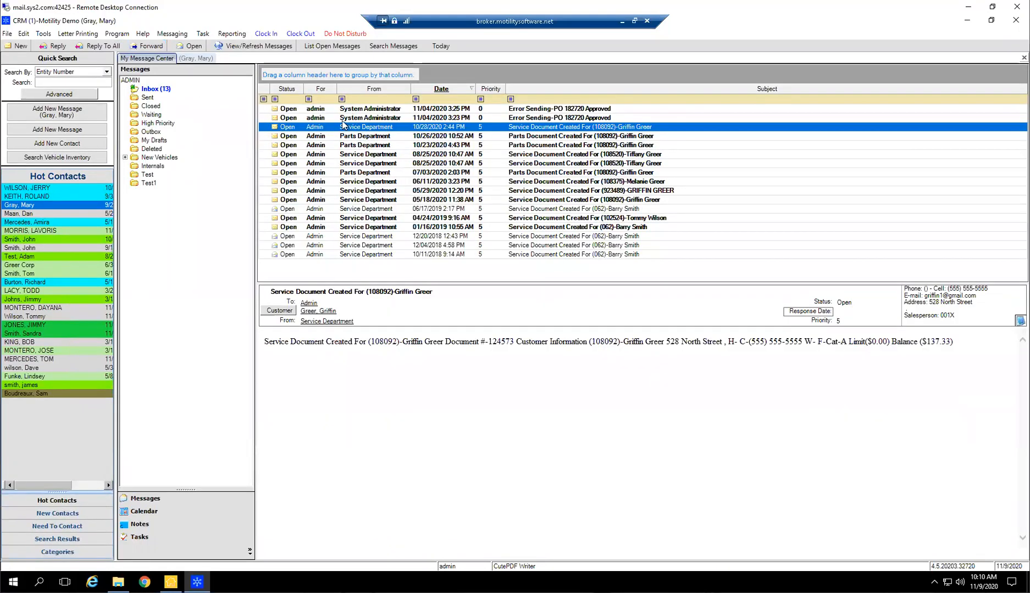
click(149, 97)
click(155, 89)
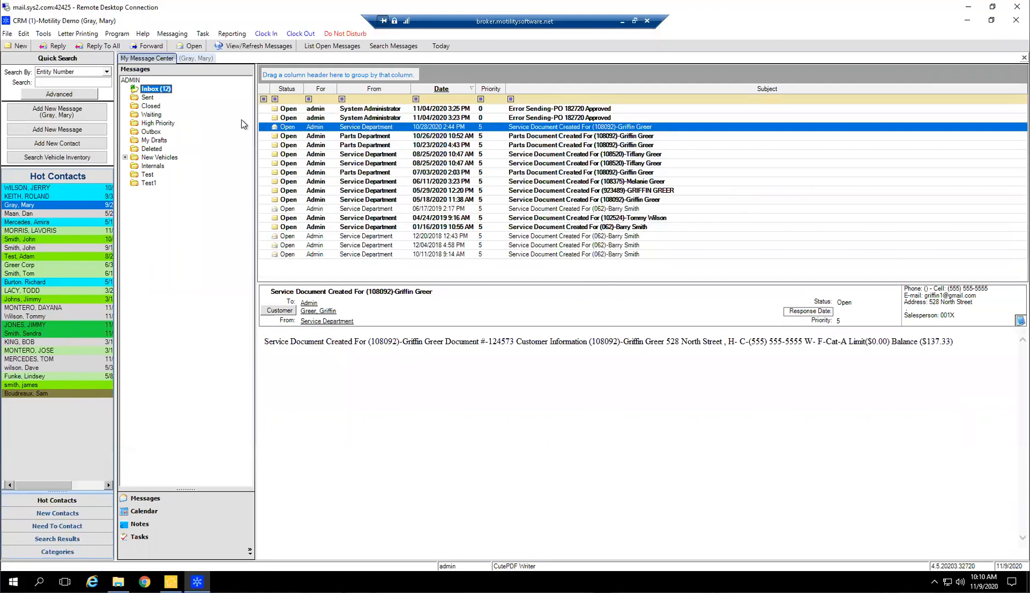
right_click(130, 226)
right_click(155, 202)
click(137, 193)
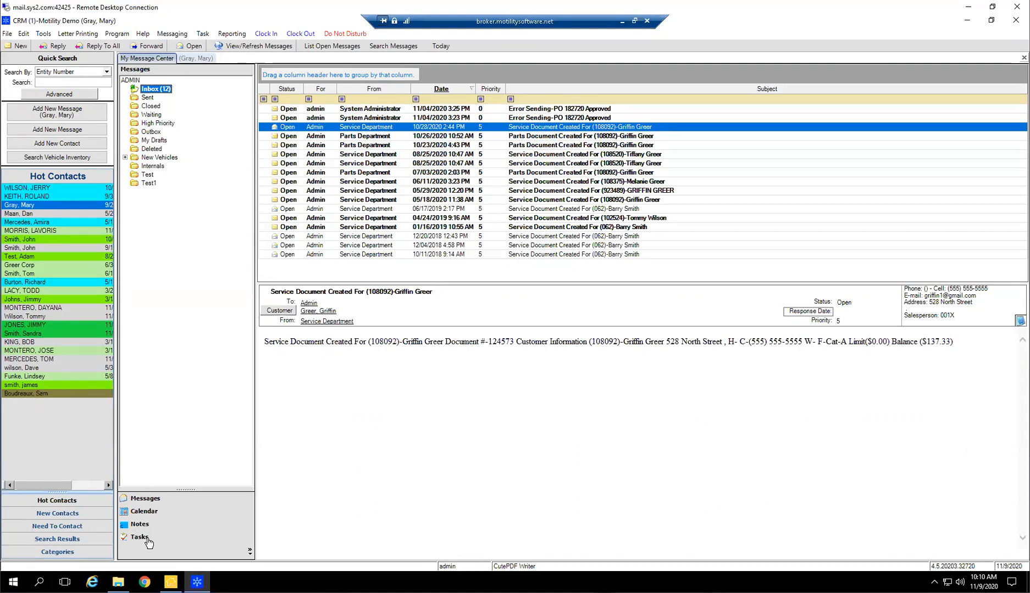
Open the calendar section and view the personal Travel Schedule and the public Time Off calendars
click(149, 512)
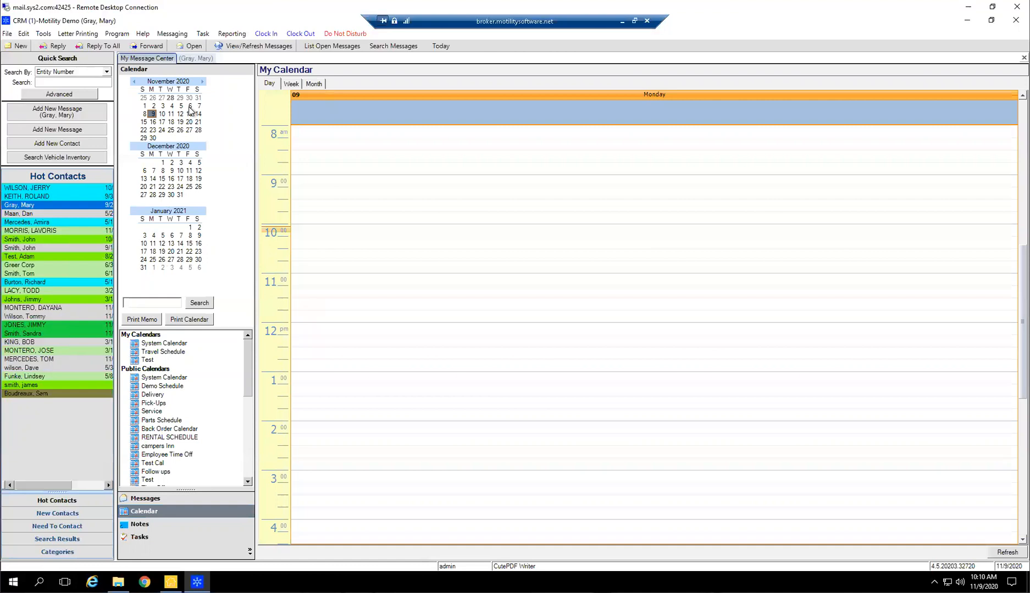
click(165, 352)
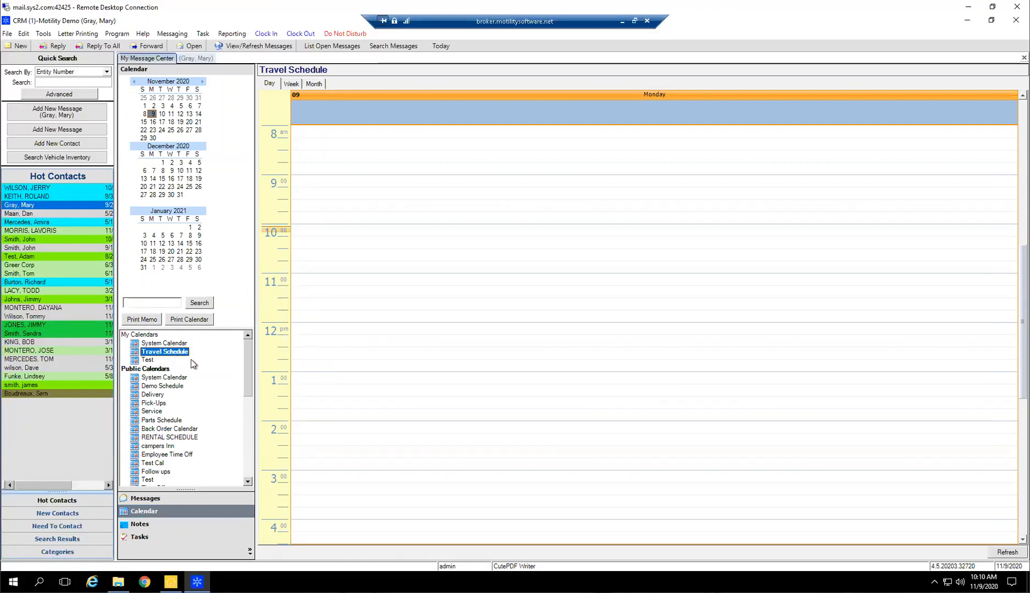
scroll(208, 379, down, 1)
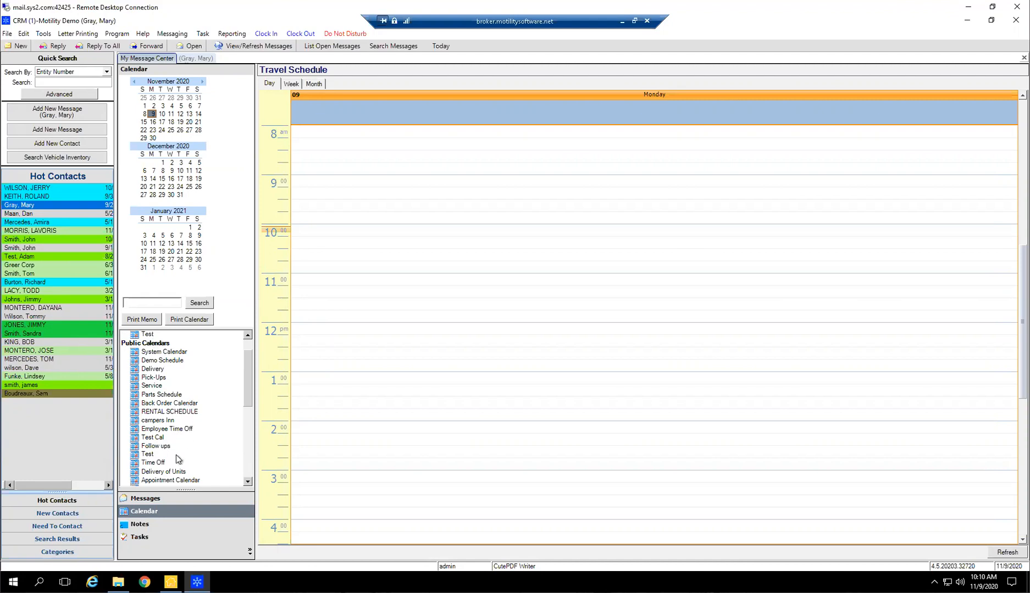
click(155, 471)
click(153, 464)
right_click(217, 376)
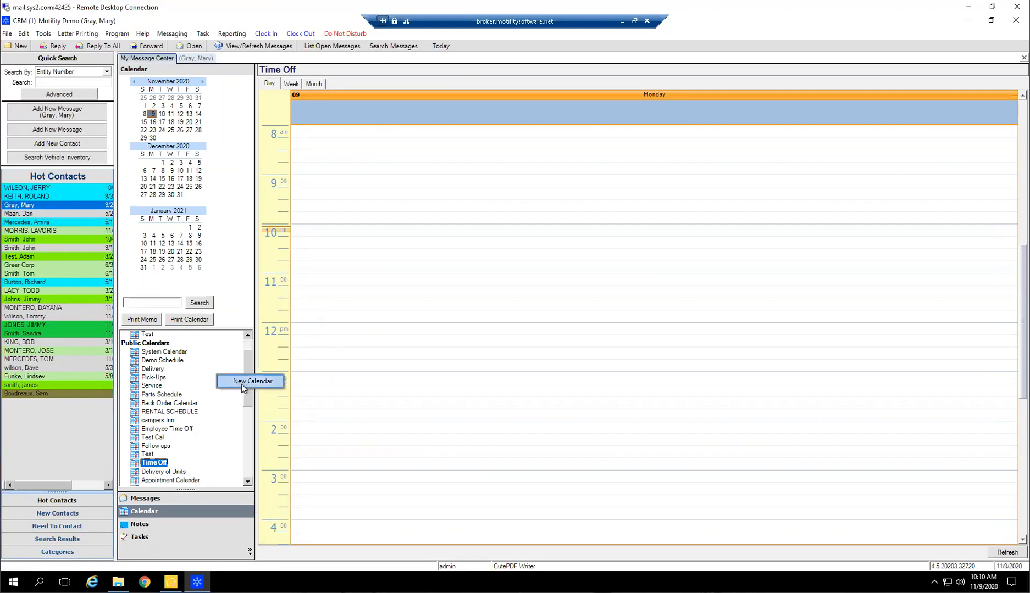
click(394, 339)
View the Time Off calendar by week, by month and by day
click(292, 85)
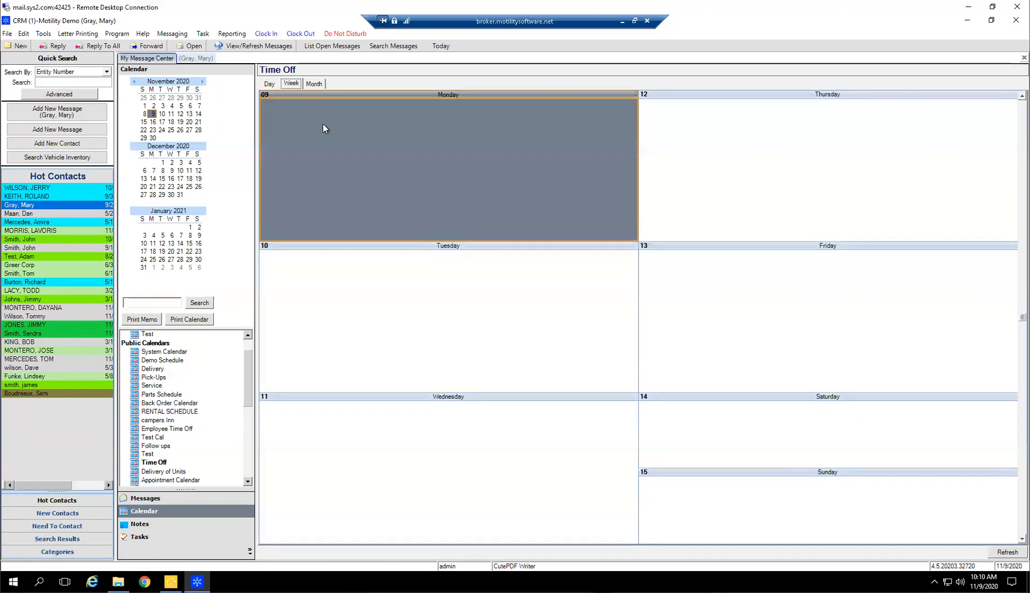
click(314, 84)
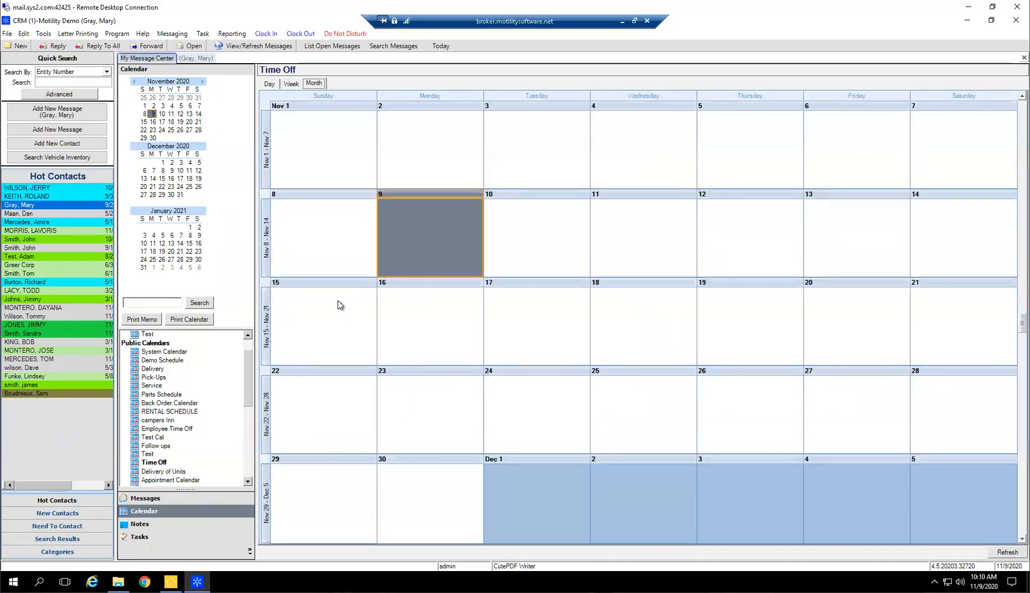
click(269, 84)
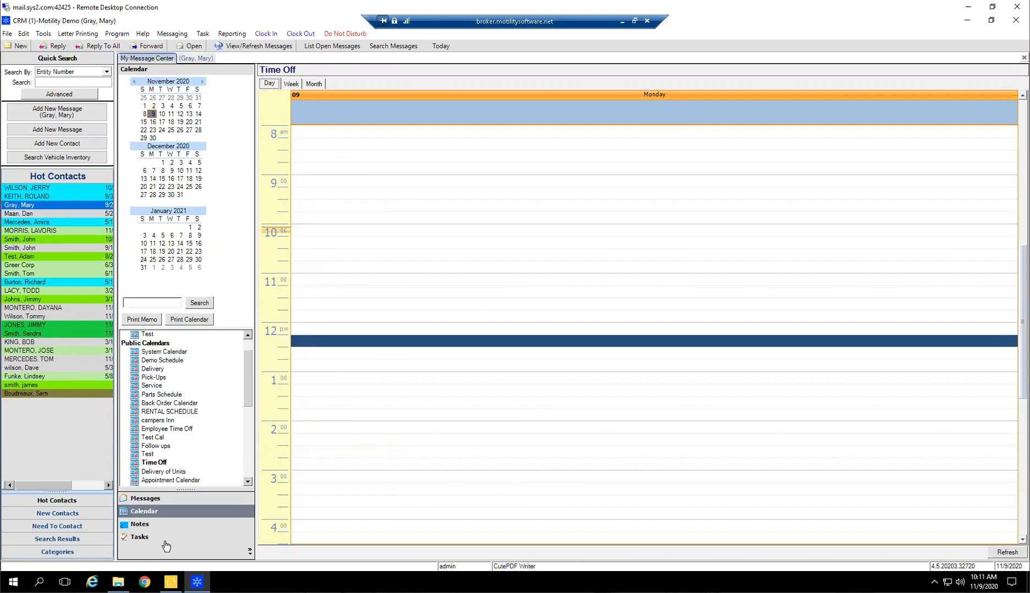
Go back to the messages and review the general, one-click and message signature settings in Email Options/Settings
click(147, 501)
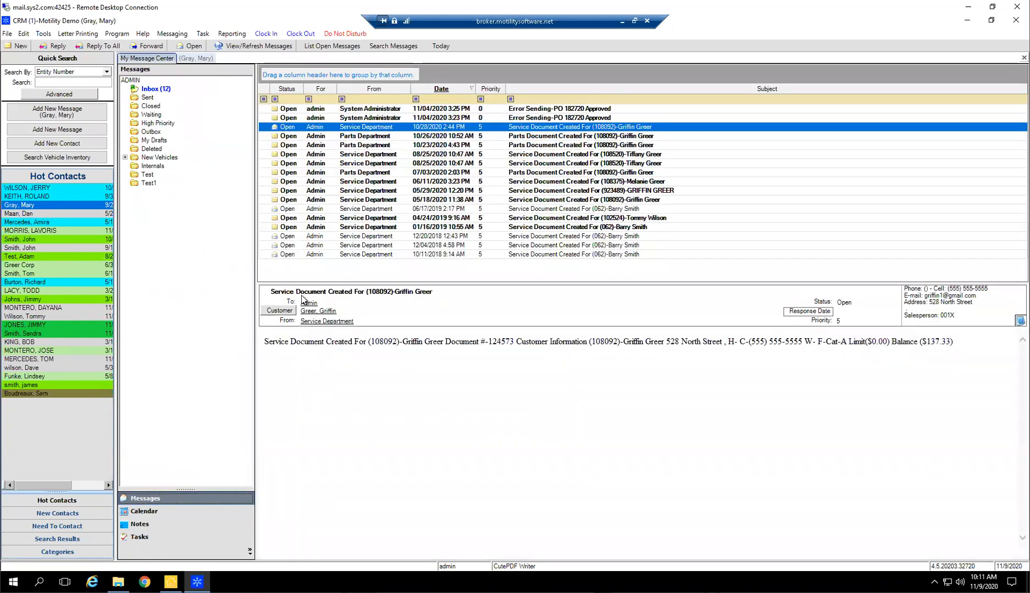
click(23, 34)
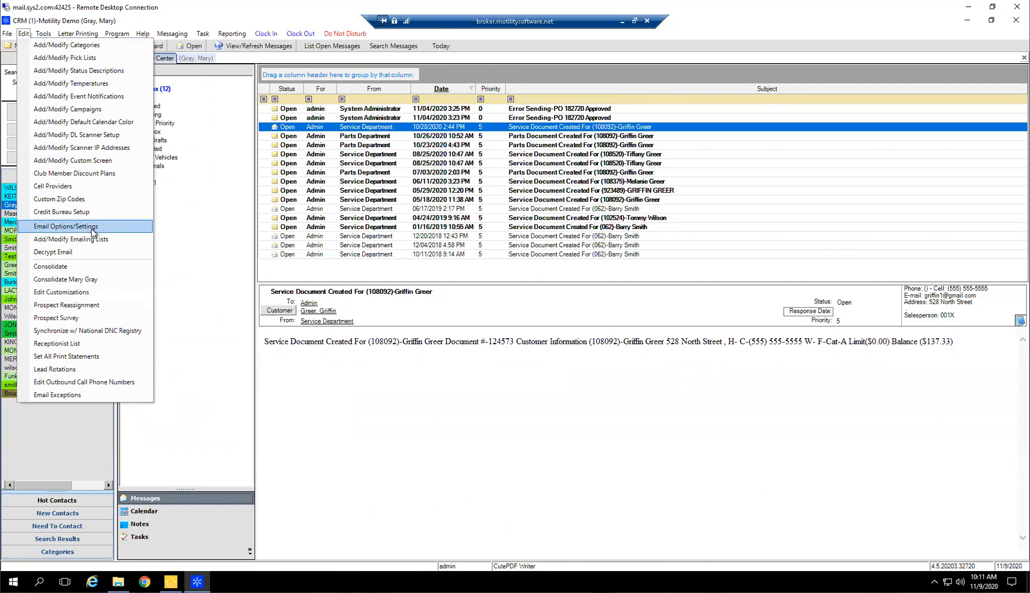
click(51, 229)
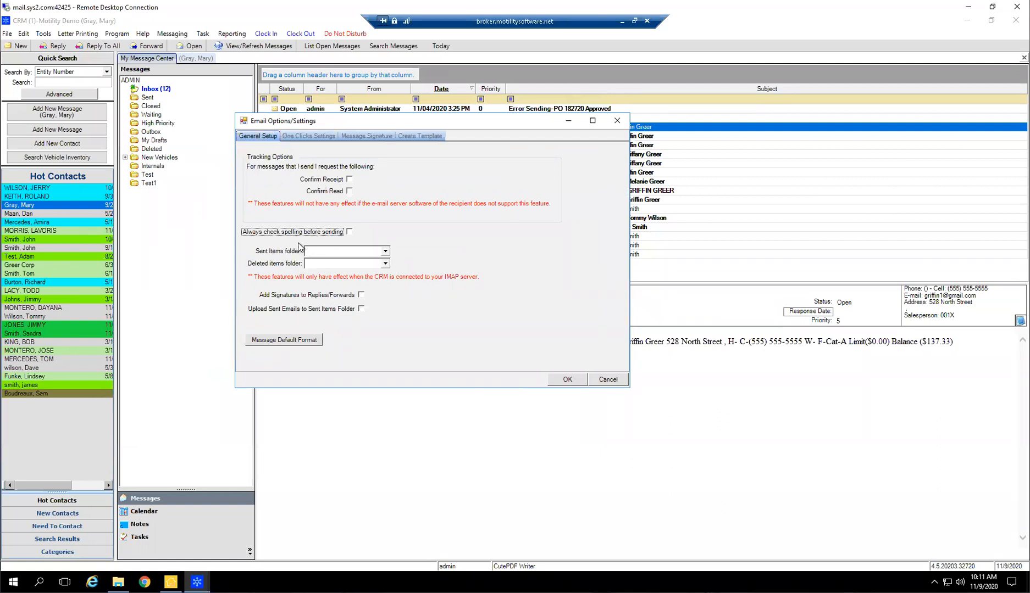
click(323, 136)
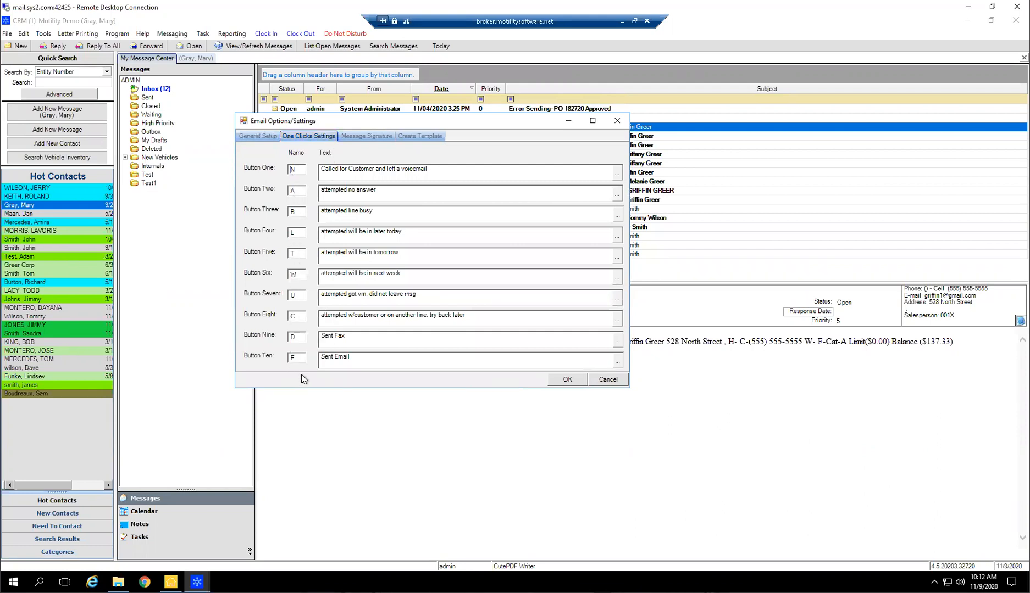
drag(506, 318, 294, 311)
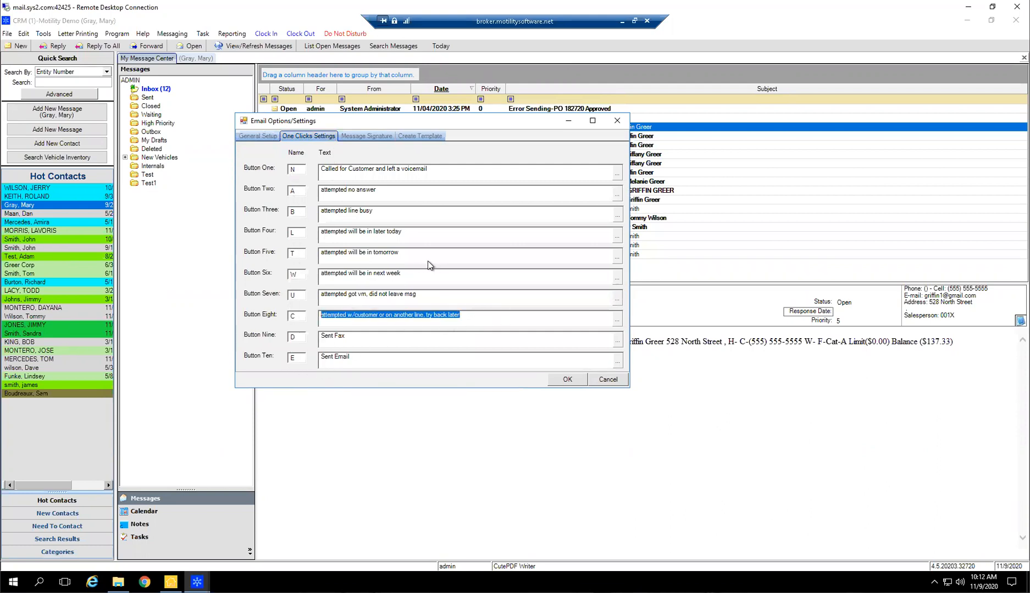
click(375, 138)
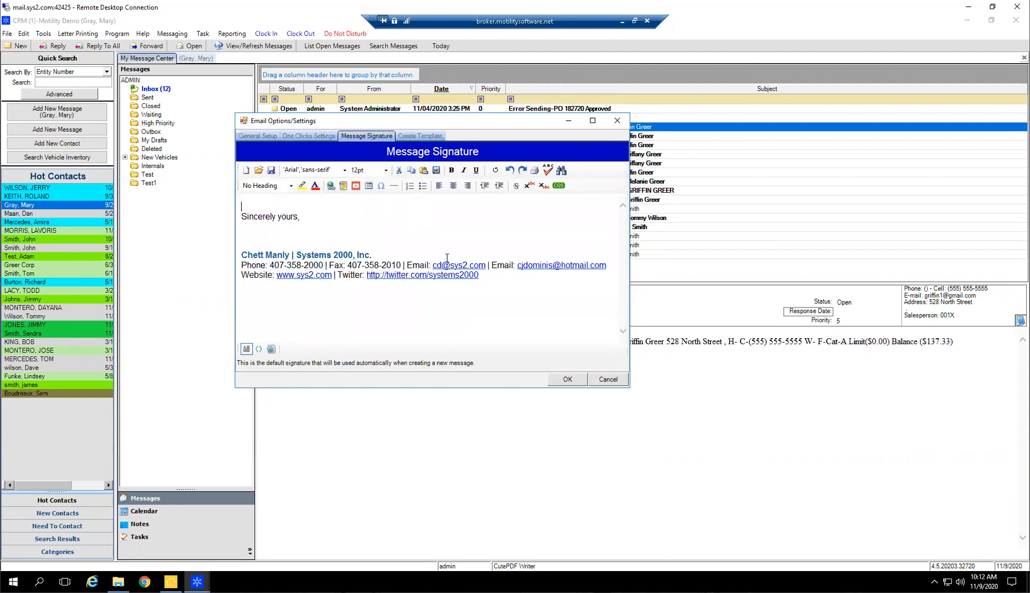
Try to load the existing Parts Notification and New Phone Up email templates for editing, dismissing each notice
click(420, 135)
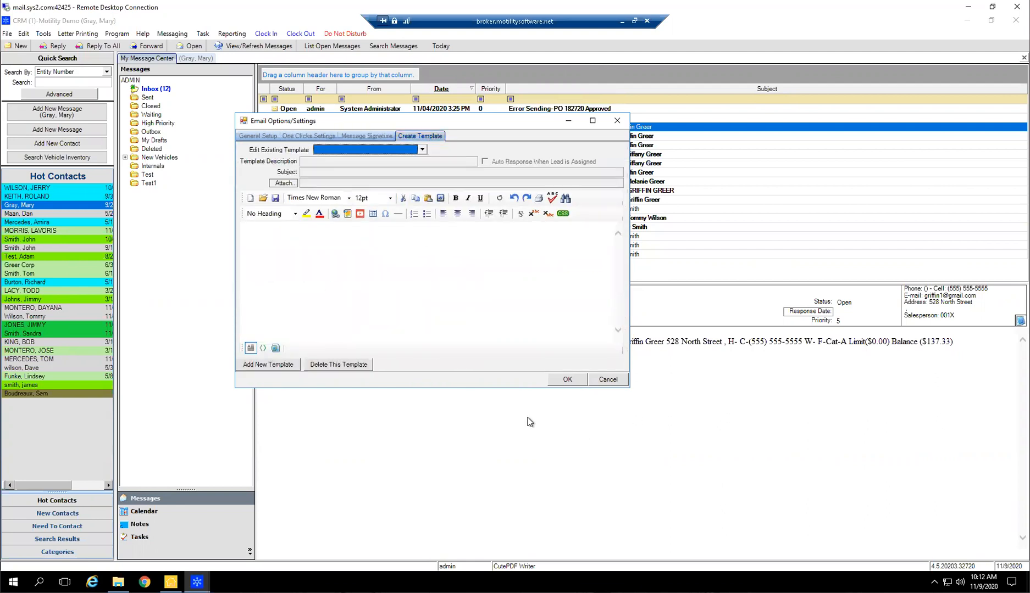
click(399, 156)
click(346, 172)
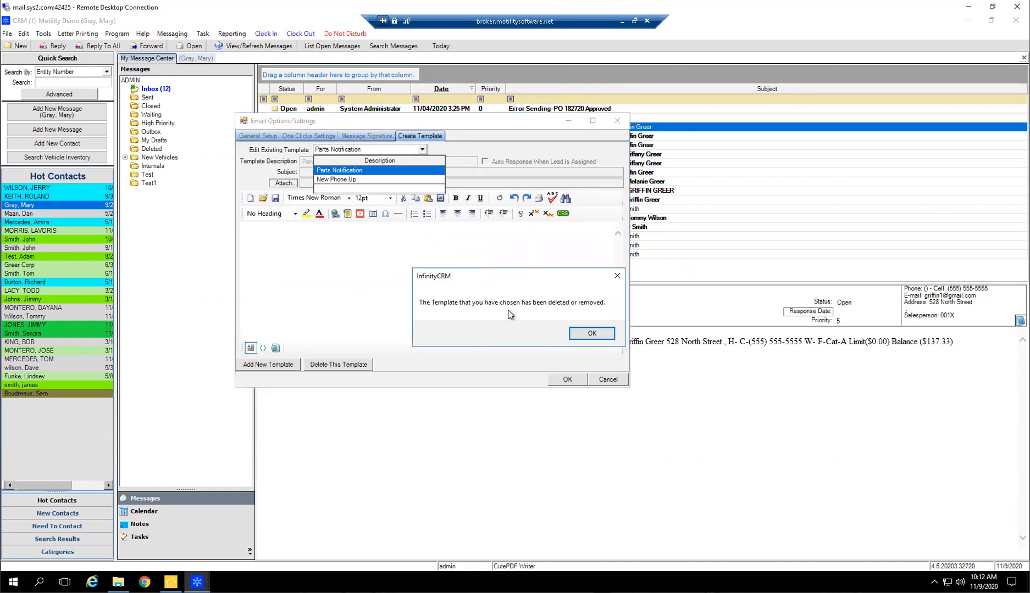
click(599, 332)
click(346, 180)
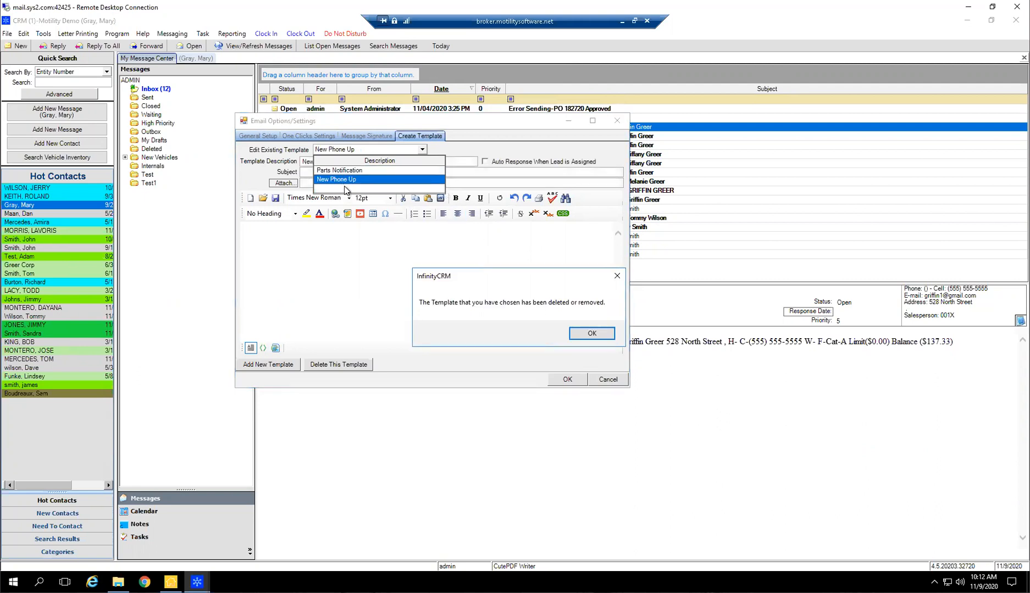
click(591, 332)
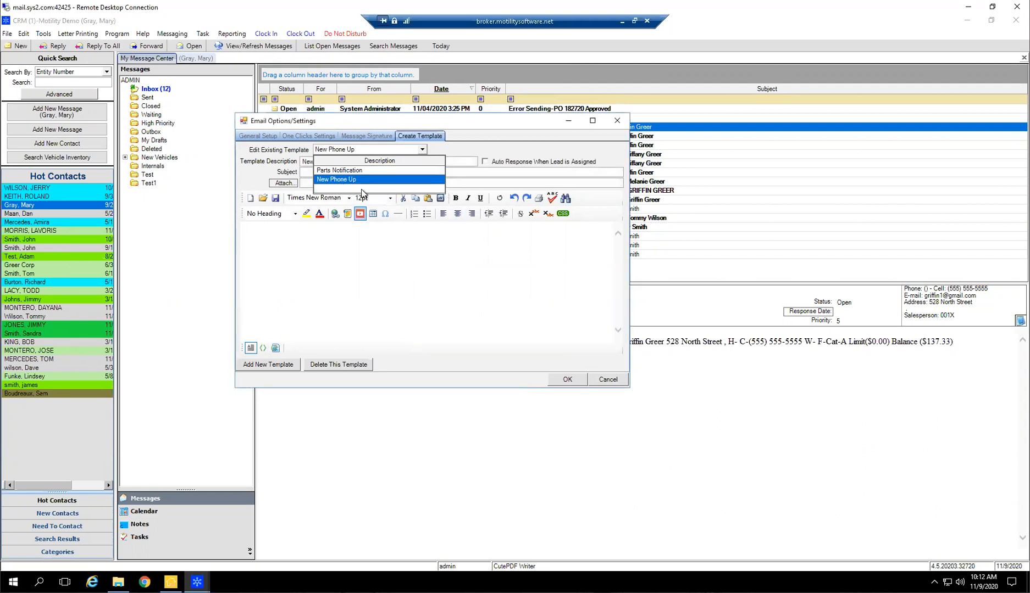
Start a new email template with the description "Birthday Template" and close the email settings without saving
click(371, 151)
click(335, 287)
click(268, 364)
click(368, 161)
text(Birthy)
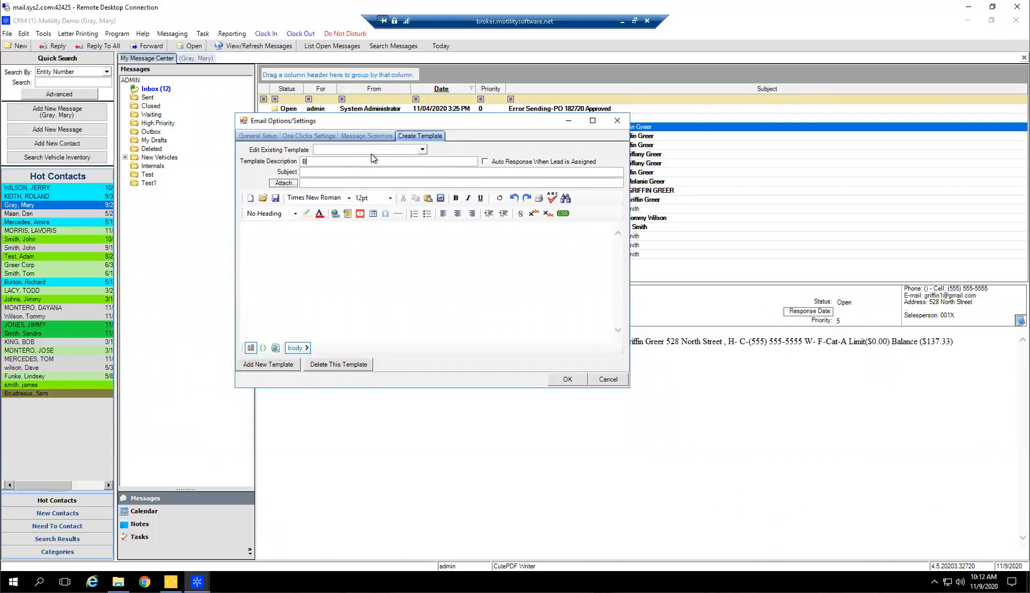
key(BackSpace)
text(day Template)
click(614, 382)
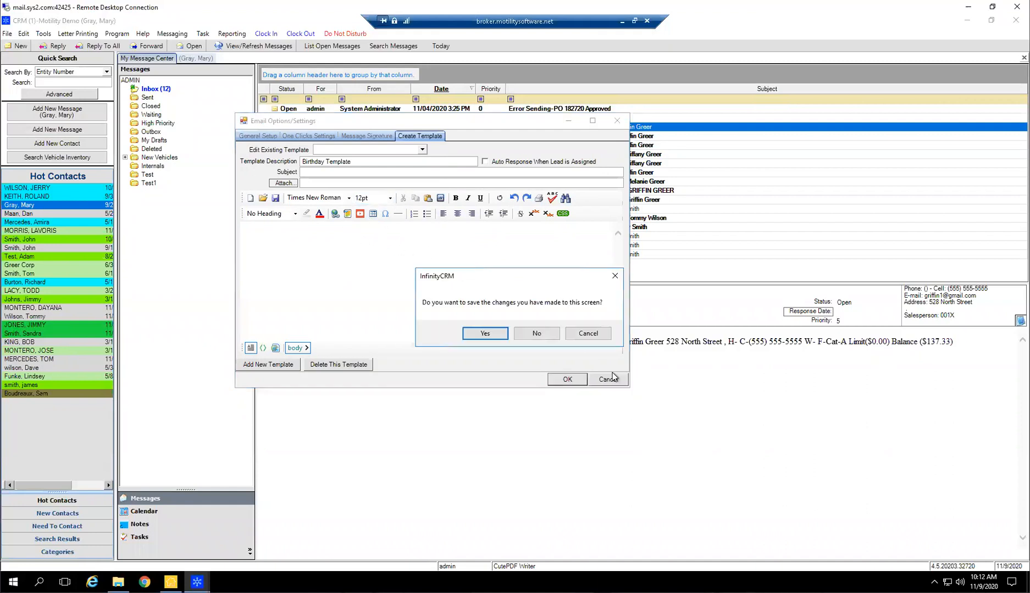
click(547, 334)
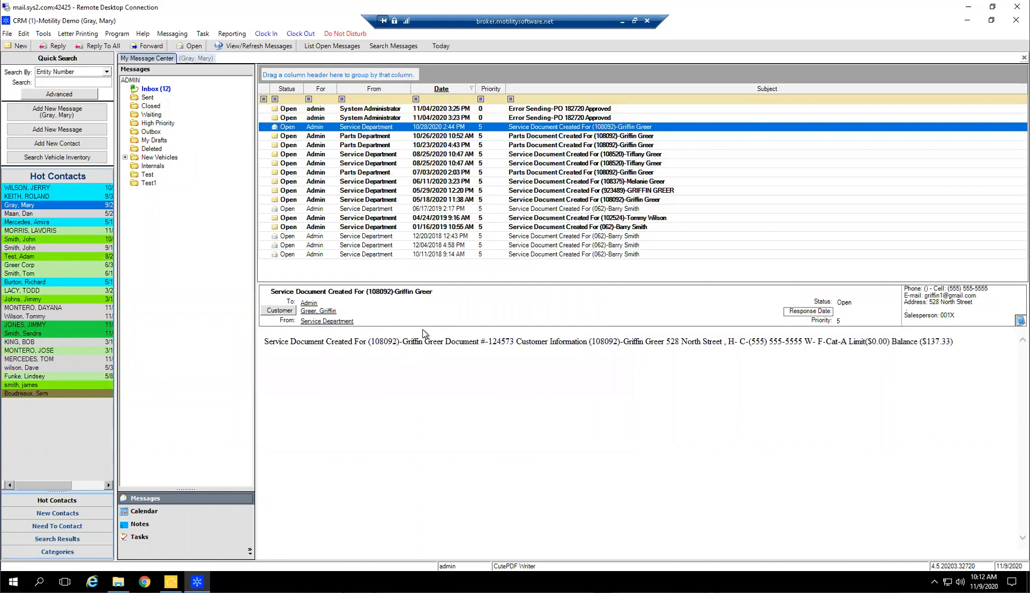
Add a new contact and replace its automatically assigned entity number with a custom one
mouse_move(118, 582)
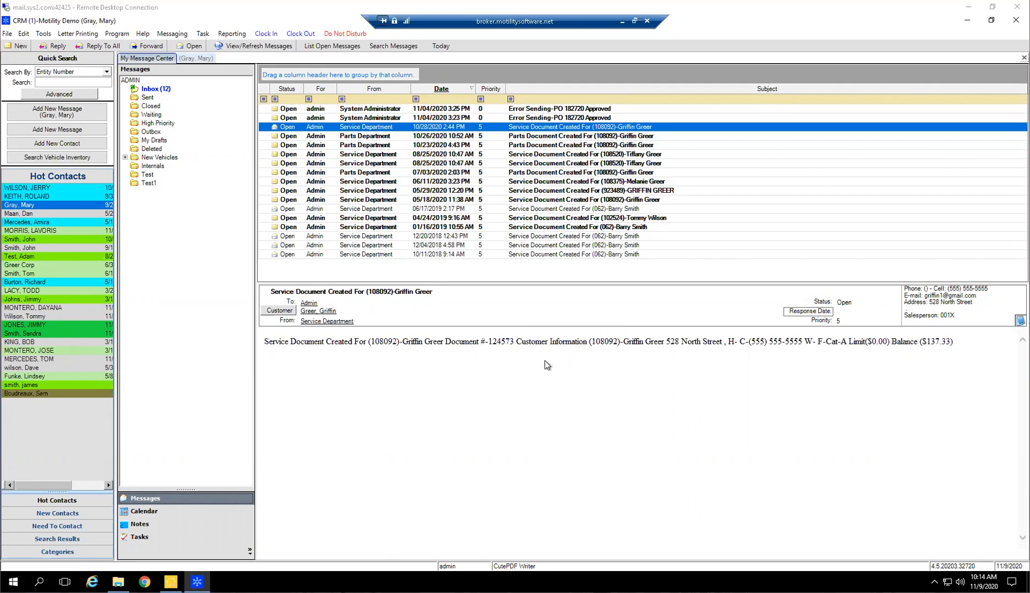
click(48, 144)
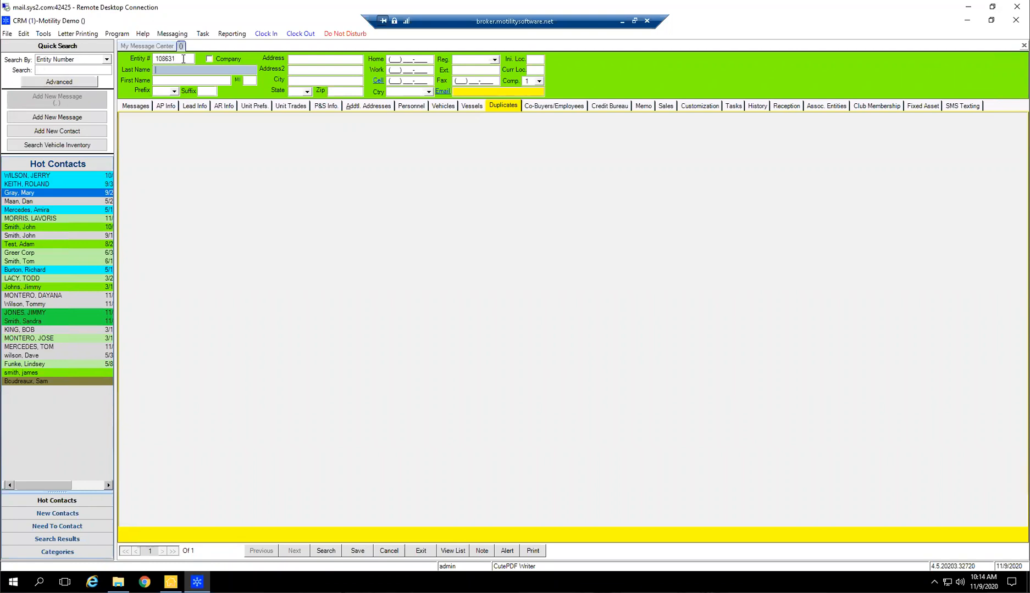
drag(184, 59, 167, 59)
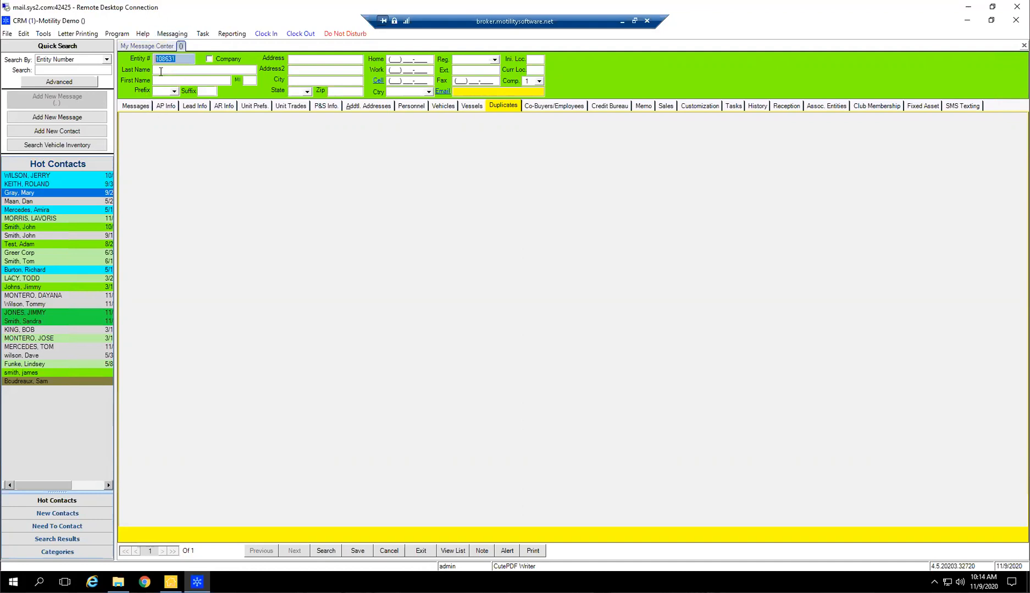
text(NTP)
double_click(167, 58)
text(12347)
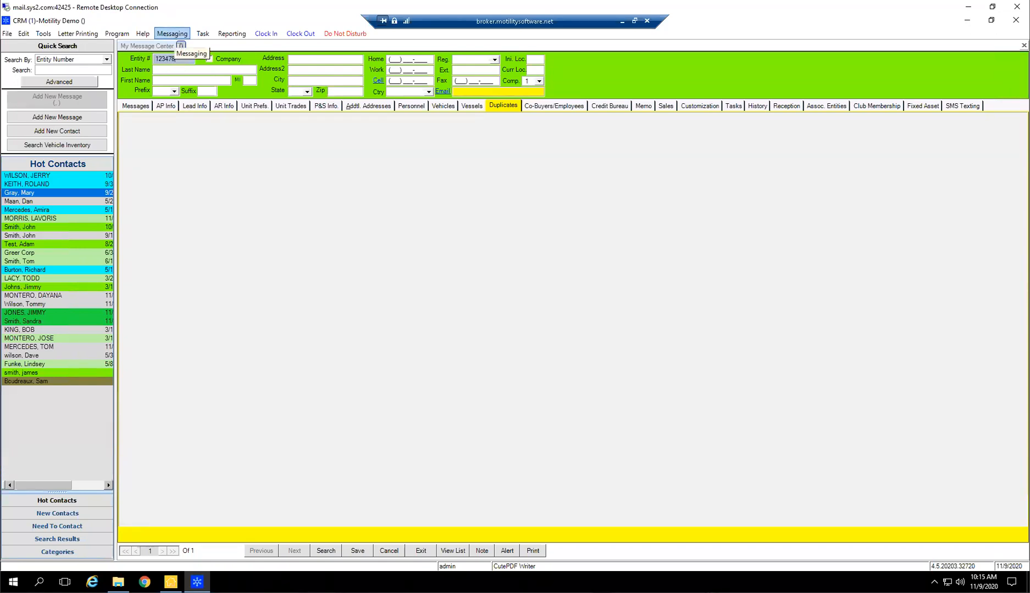
text(8)
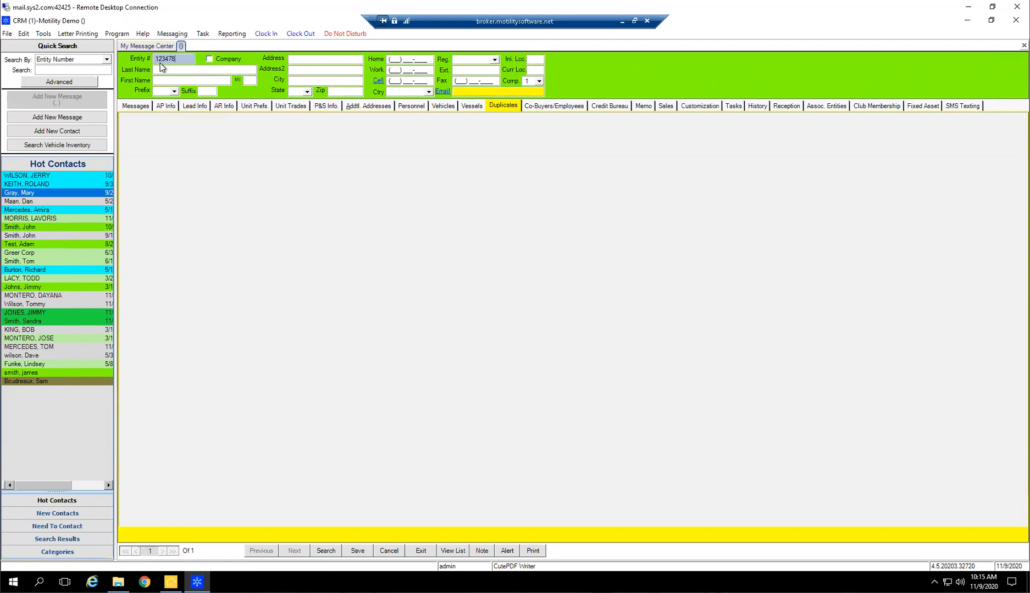
text(3)
key(Tab)
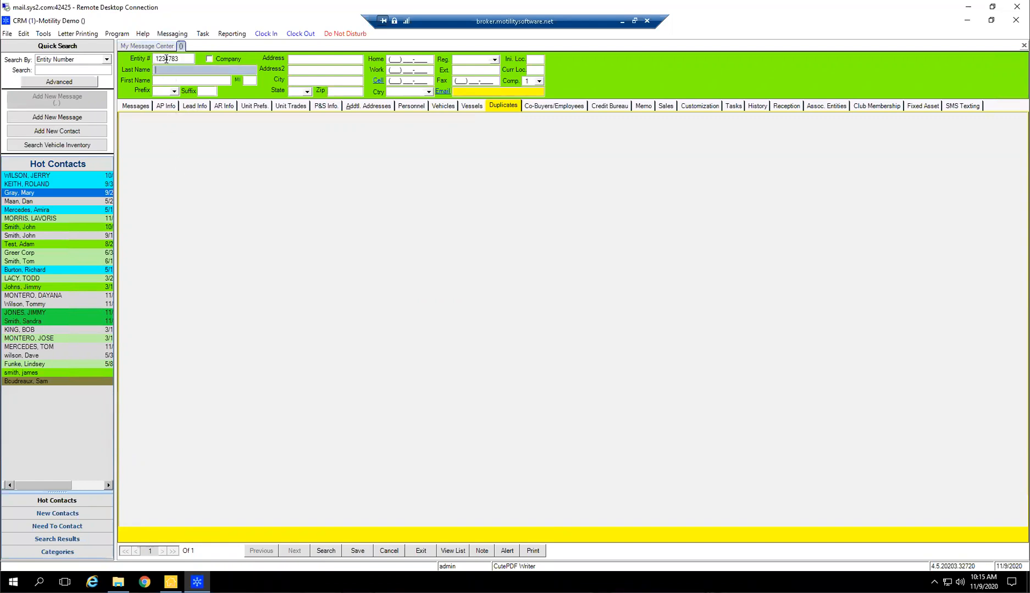
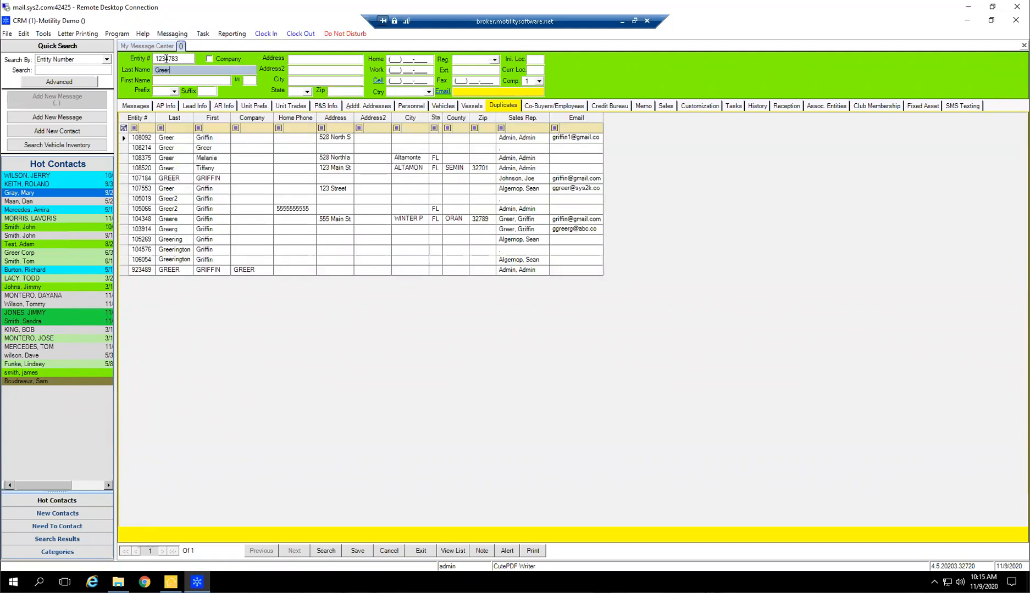
Enter the new contact's last name and first name
key(Tab)
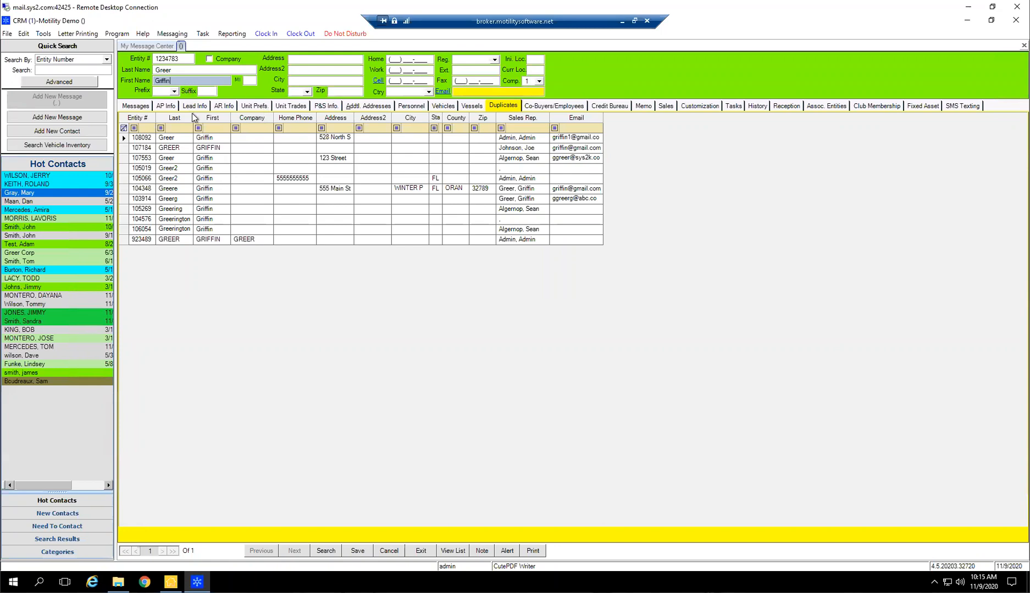
Fill in the new contact's street address, state and ZIP code, leaving the city for the ZIP lookup
click(350, 63)
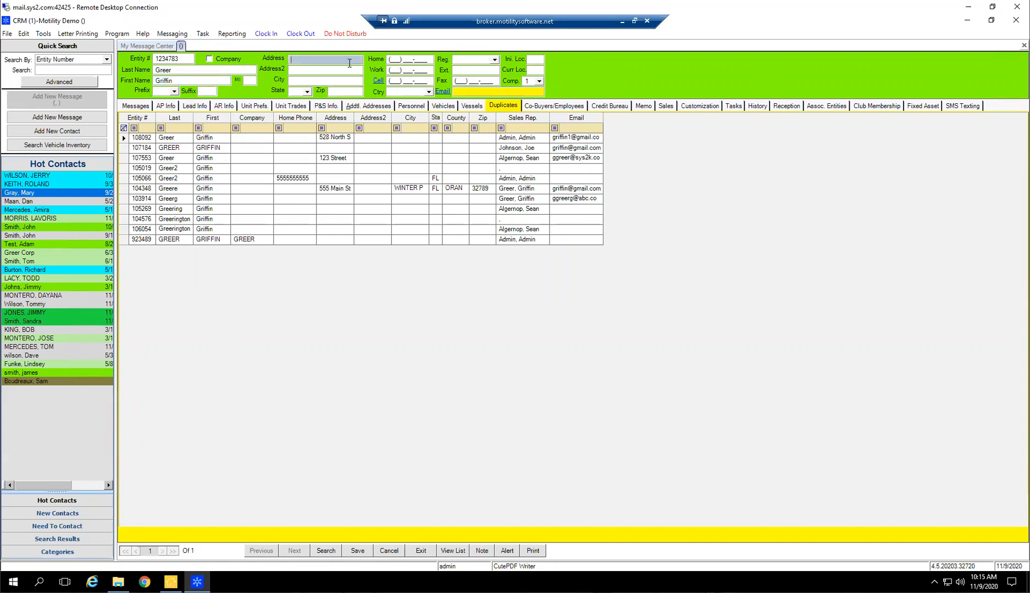
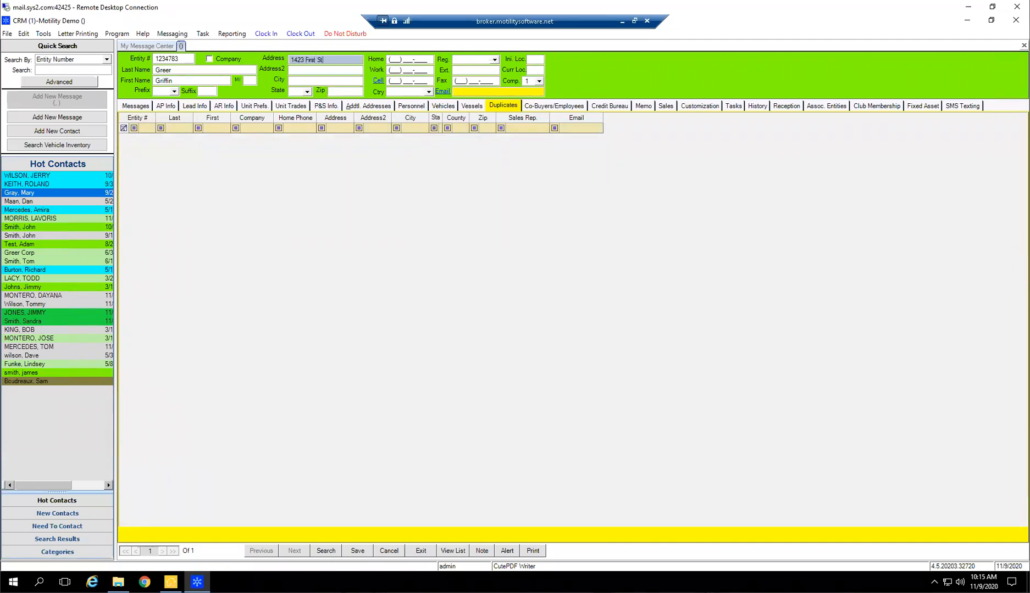
key(Tab)
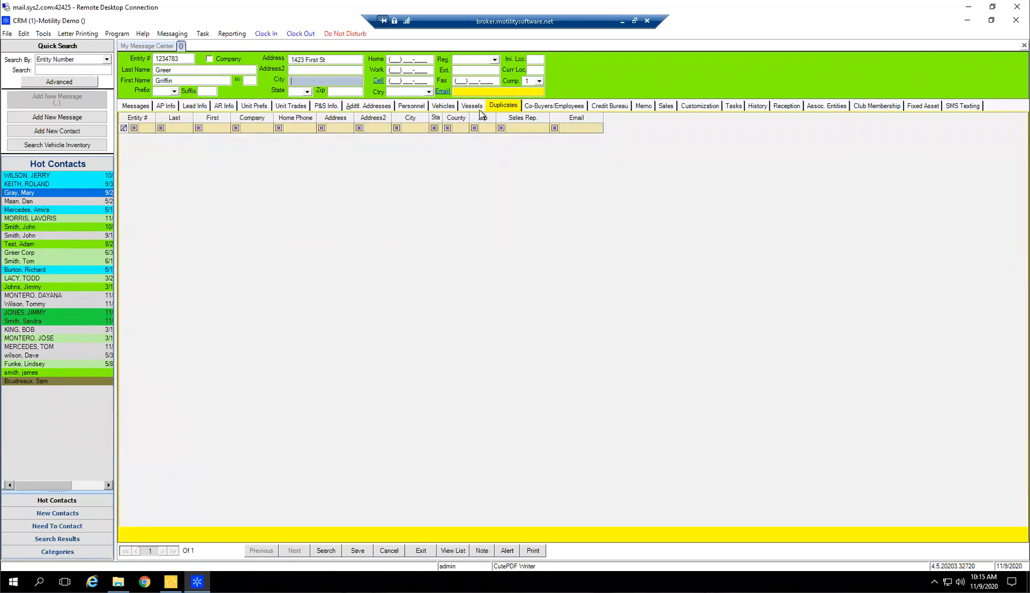
key(Tab)
text(FL)
key(Tab)
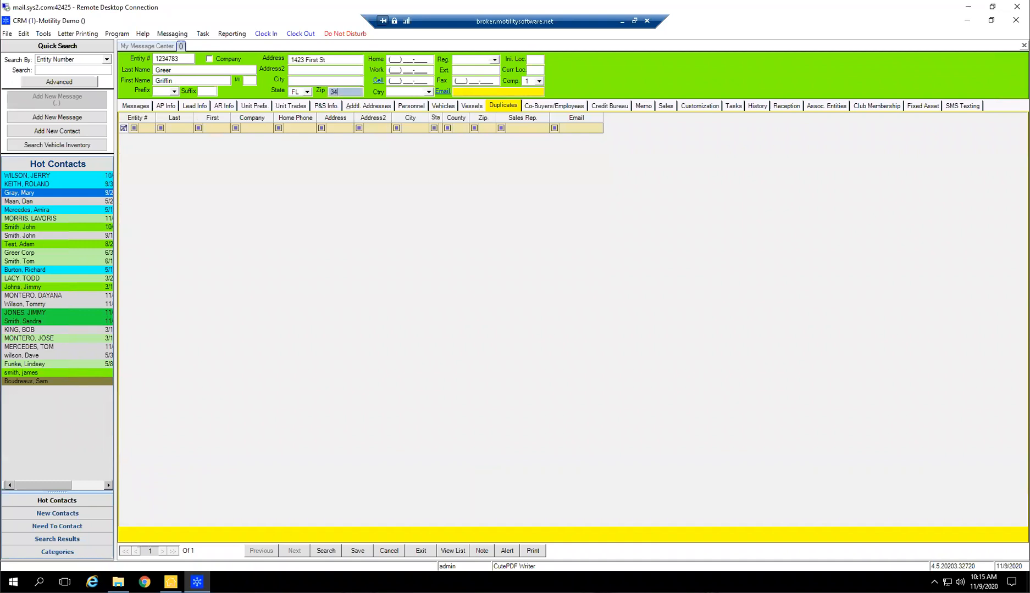
text(34996)
key(Tab)
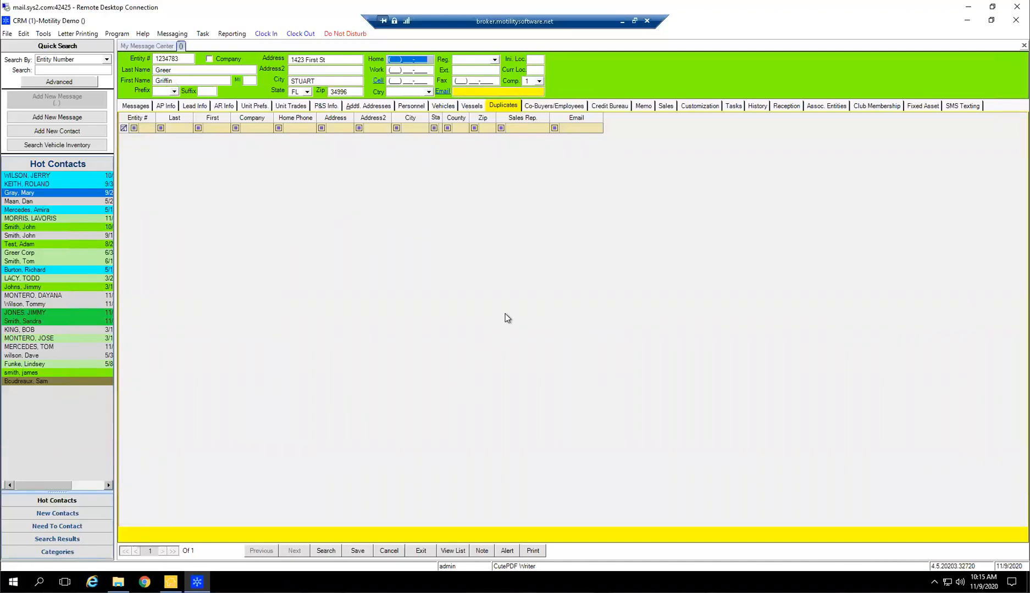
Enter the contact's cell phone number and adjust its digits until no duplicate entities match
click(393, 81)
text(5555555555)
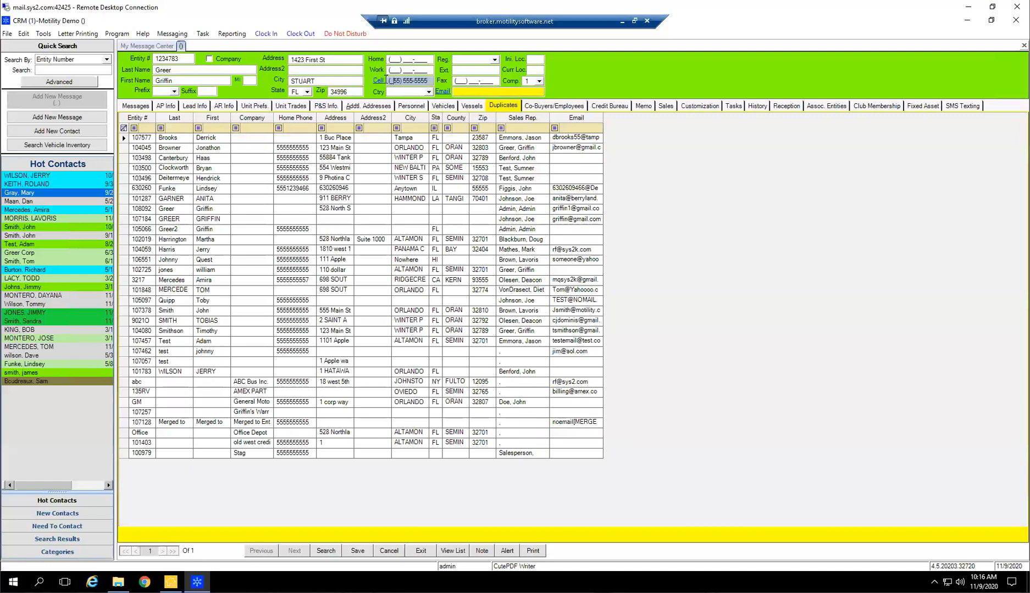
click(390, 81)
text(5)
click(477, 92)
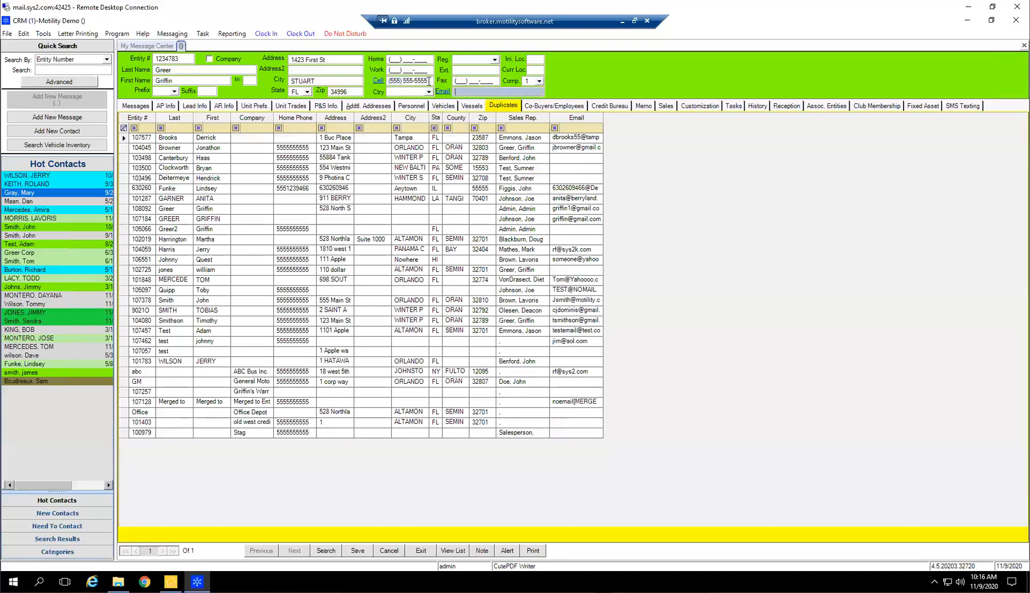
click(428, 81)
text(7)
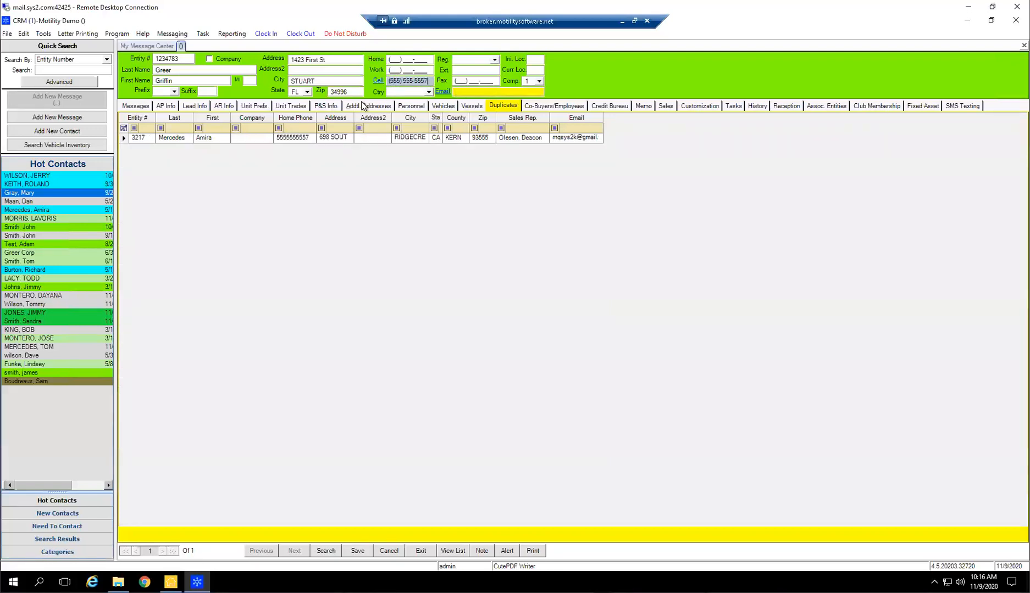
key(BackSpace)
key(BackSpace)
text(35)
key(Tab)
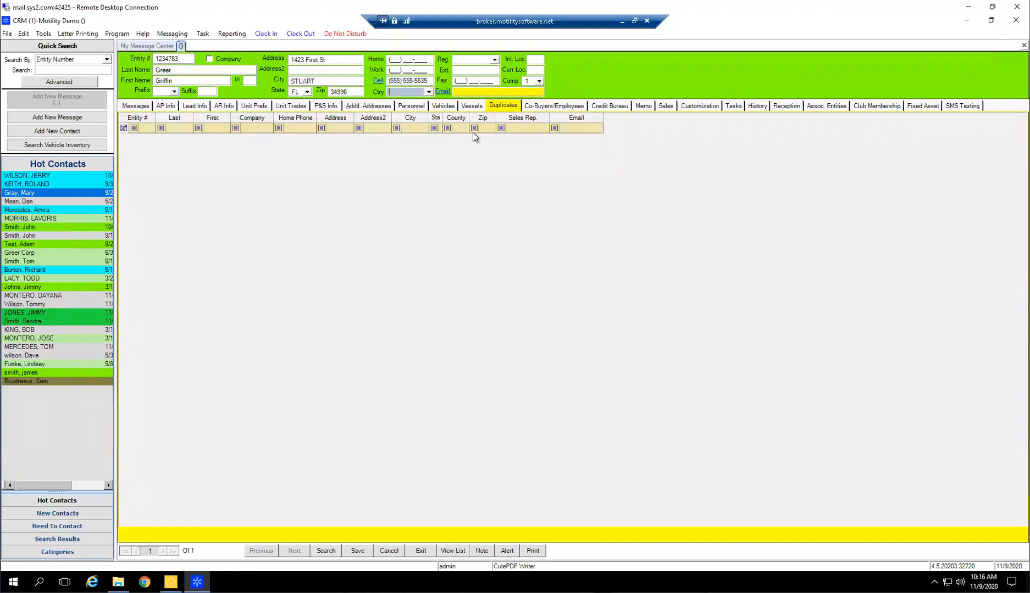
Fill in the contact's e-mail address and save the new contact
click(501, 93)
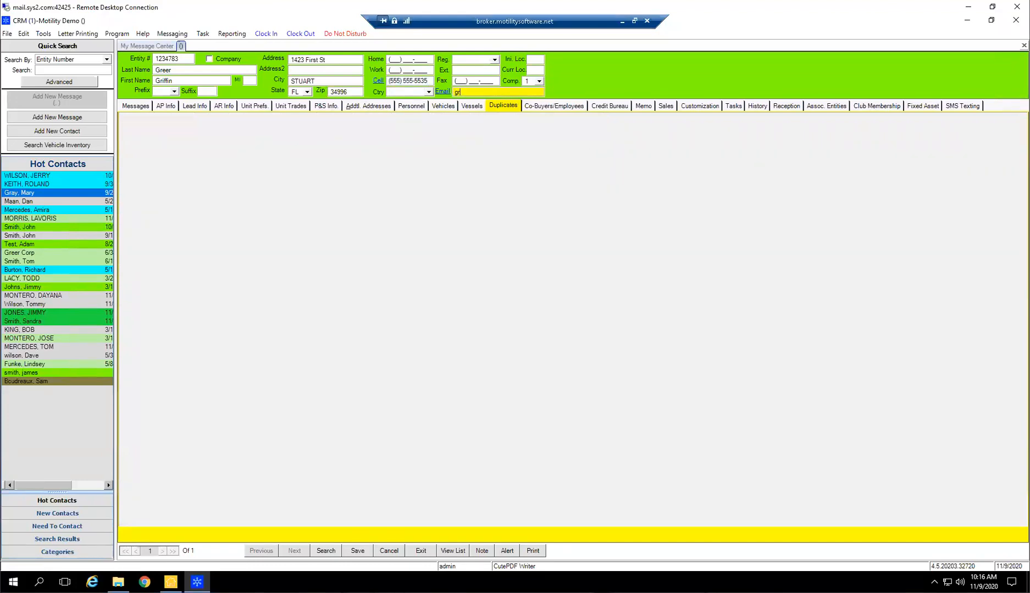
key(Tab)
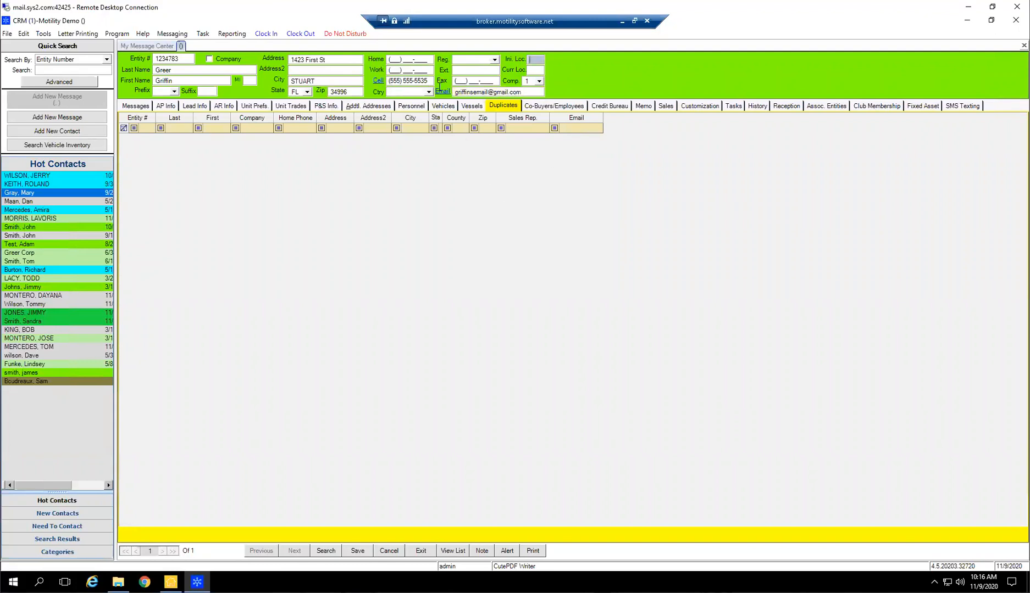
click(356, 552)
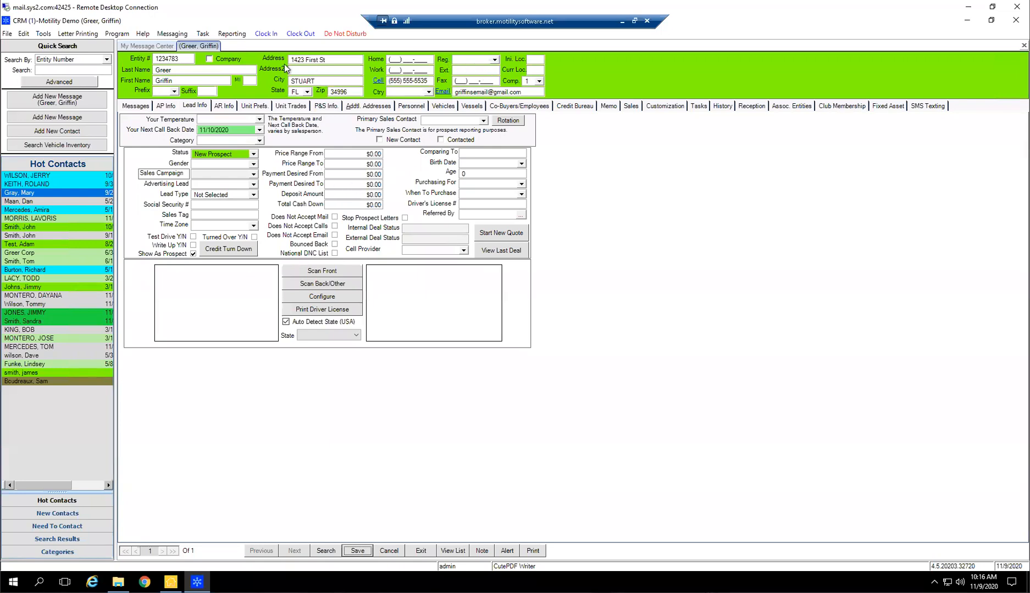
Open a new message for the saved contact, check its prefilled entity and close it without saving
click(57, 100)
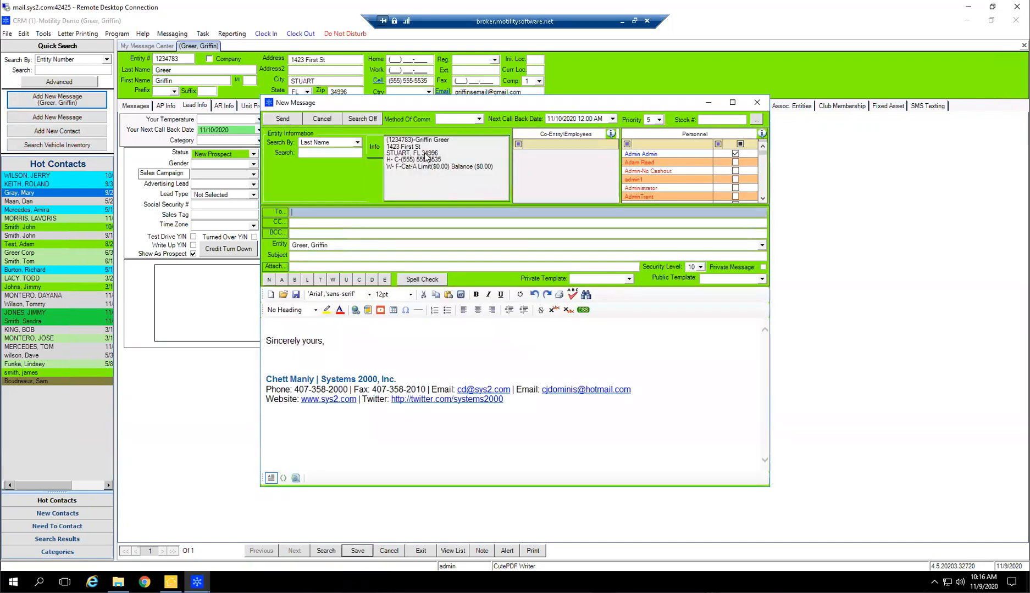
click(340, 244)
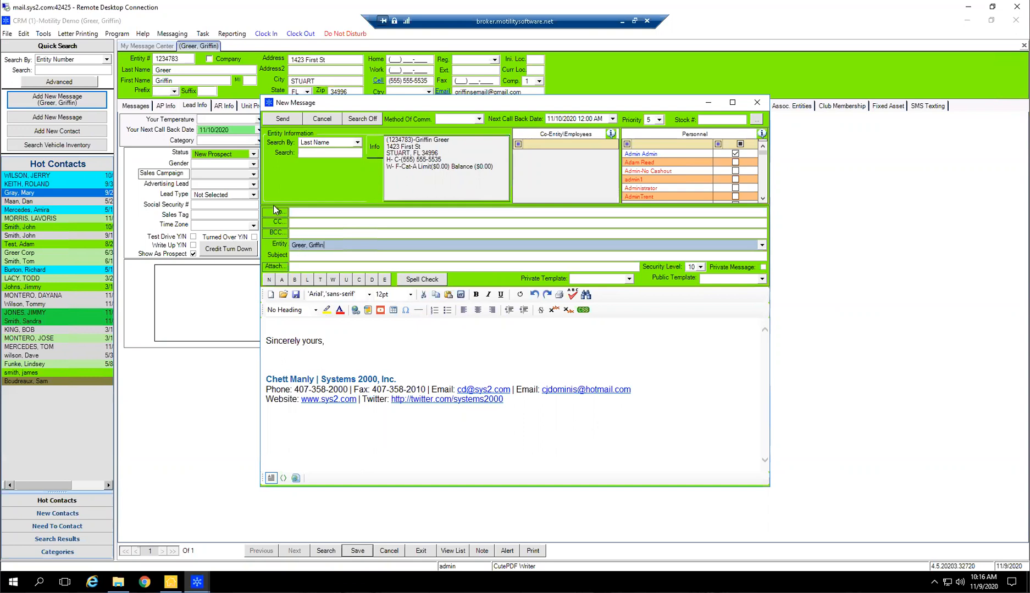
drag(323, 244, 287, 245)
click(756, 103)
click(530, 338)
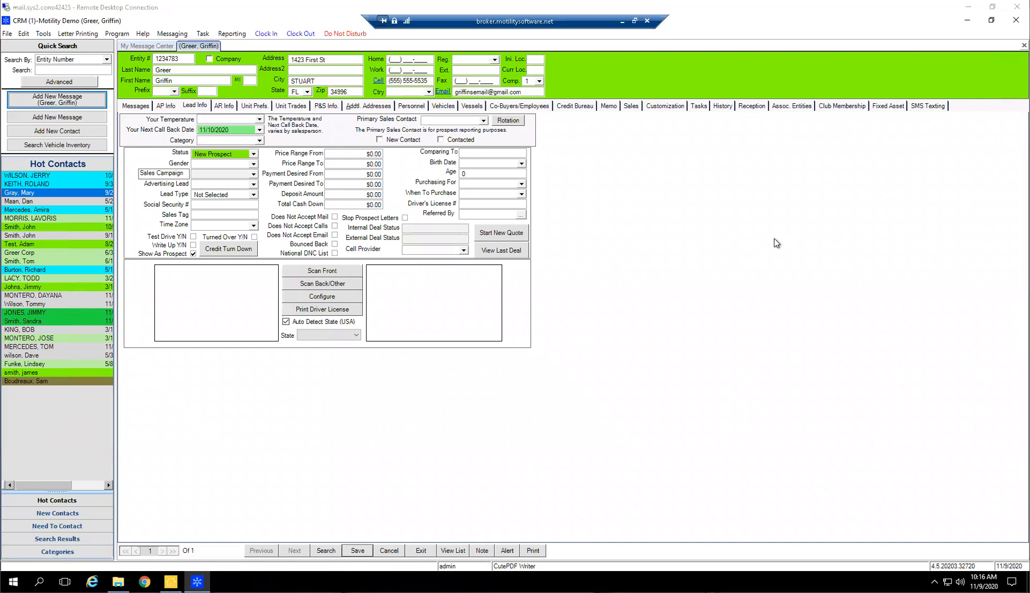
Mark the lead as New Contact, assign Admin Admin as its primary sales contact and save the record
click(405, 140)
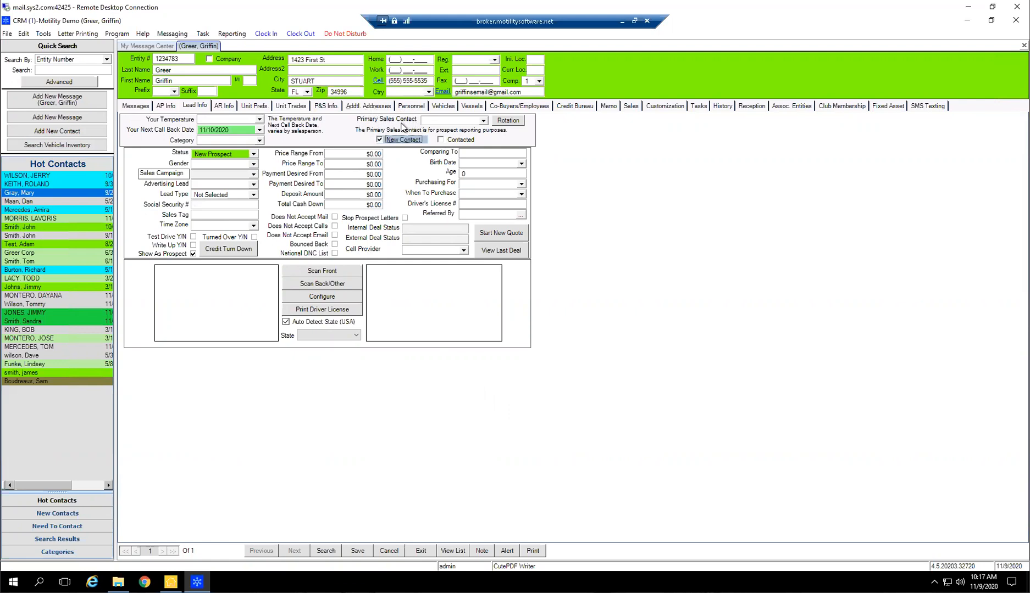
click(484, 121)
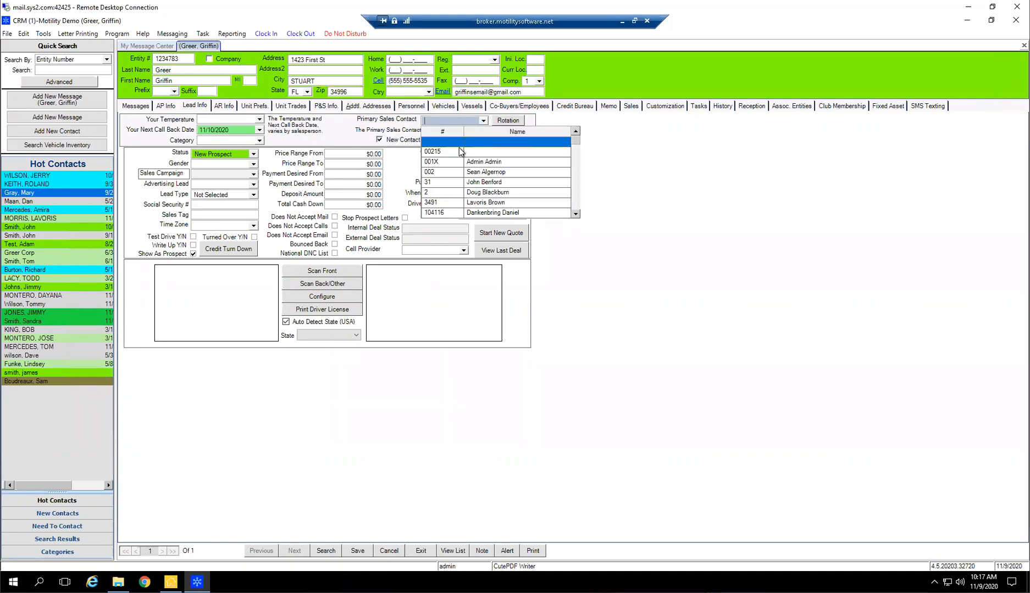
click(480, 164)
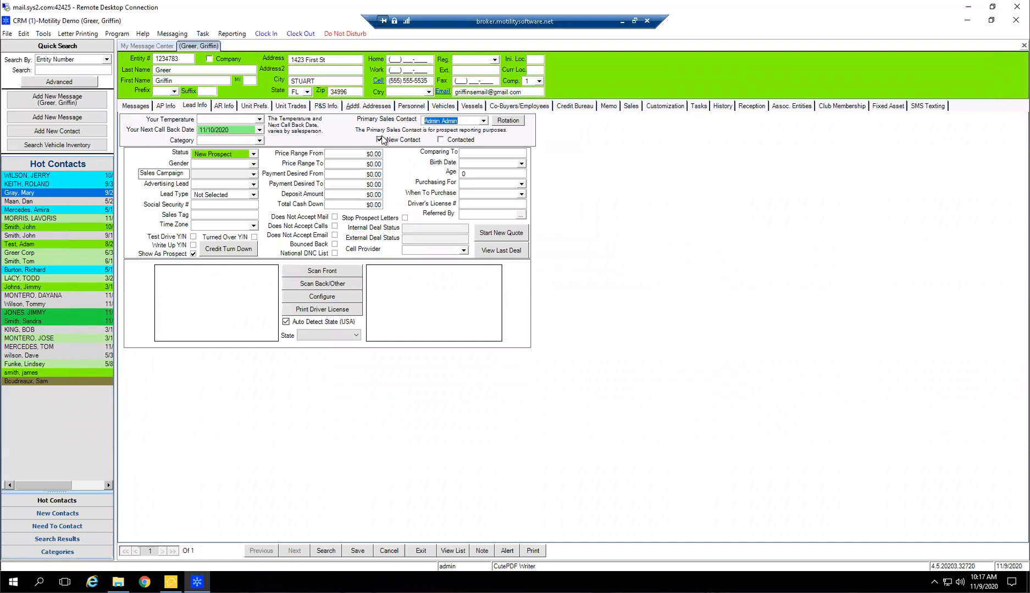
click(356, 550)
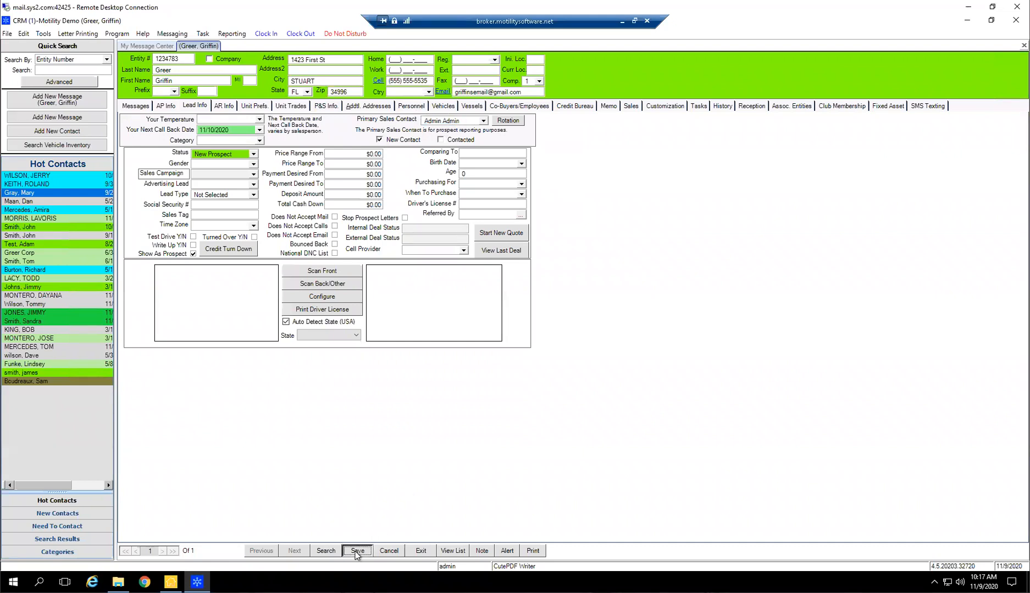
Check the lead's primary sales contact and open the new lead from the New Contacts list
click(472, 121)
drag(429, 120, 368, 126)
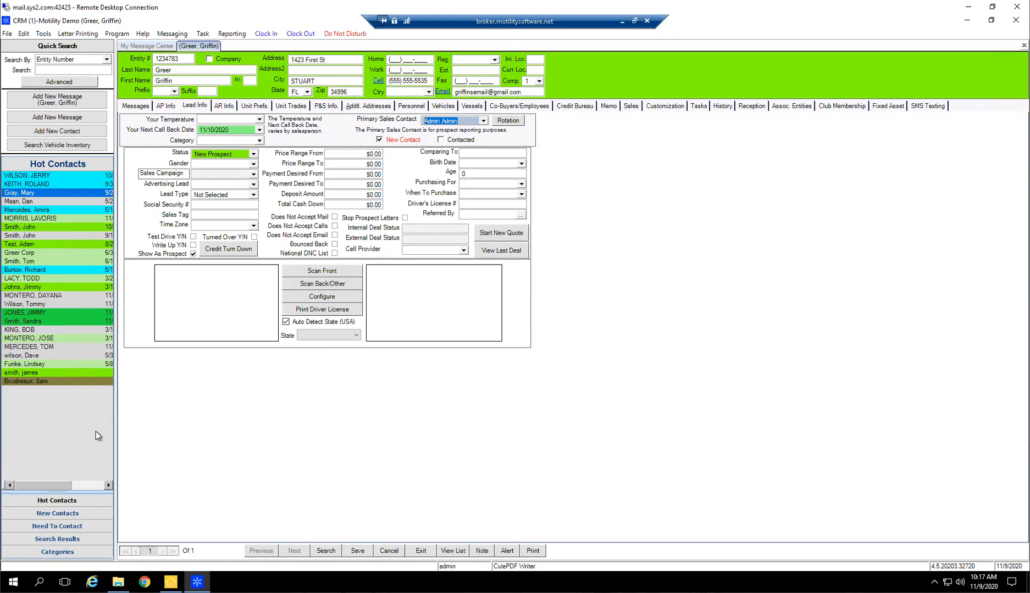
click(57, 513)
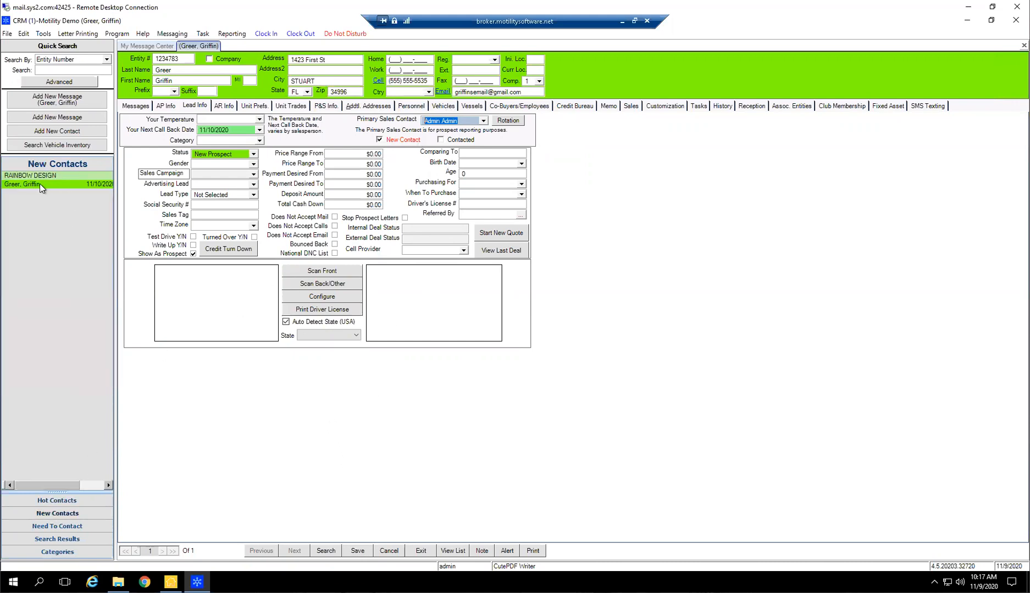
click(24, 184)
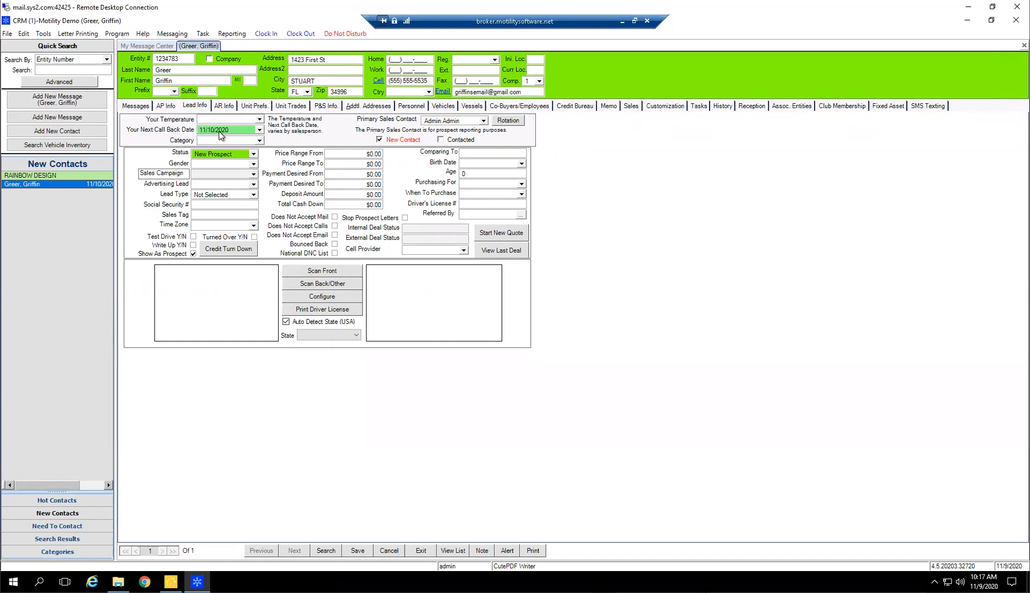
Browse the contacts in the Need To Contact list
click(76, 526)
scroll(61, 431, down, 3)
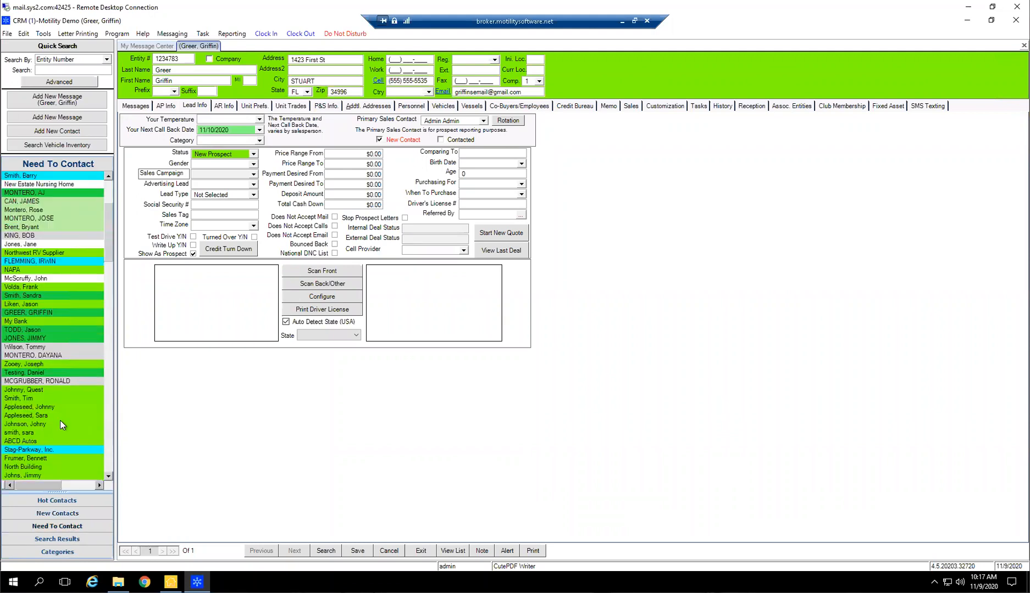
scroll(51, 415, down, 10)
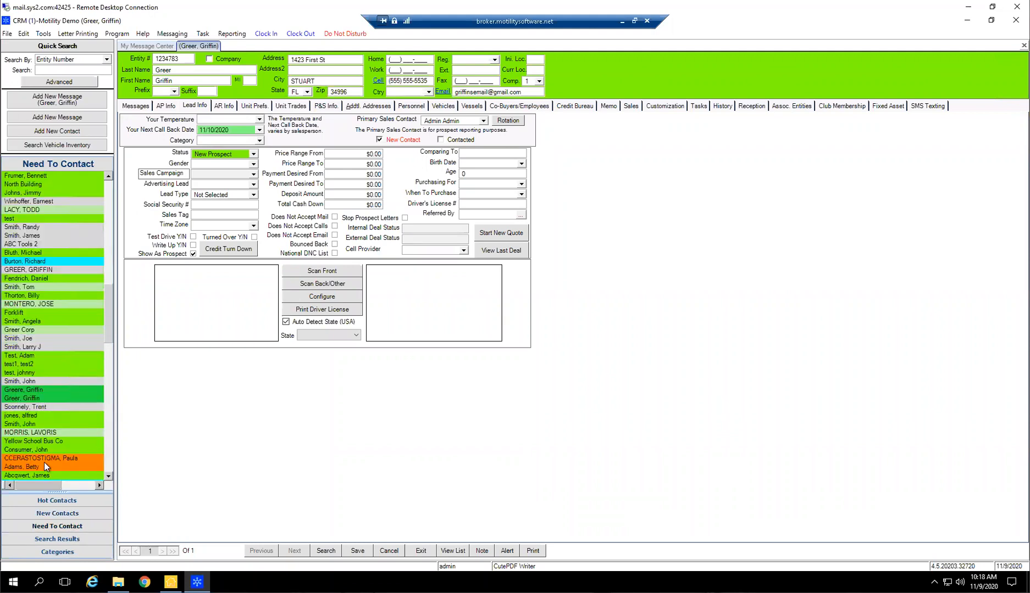
Scroll through the Need To Contact list and compare it with the New Contacts list
scroll(53, 395, down, 7)
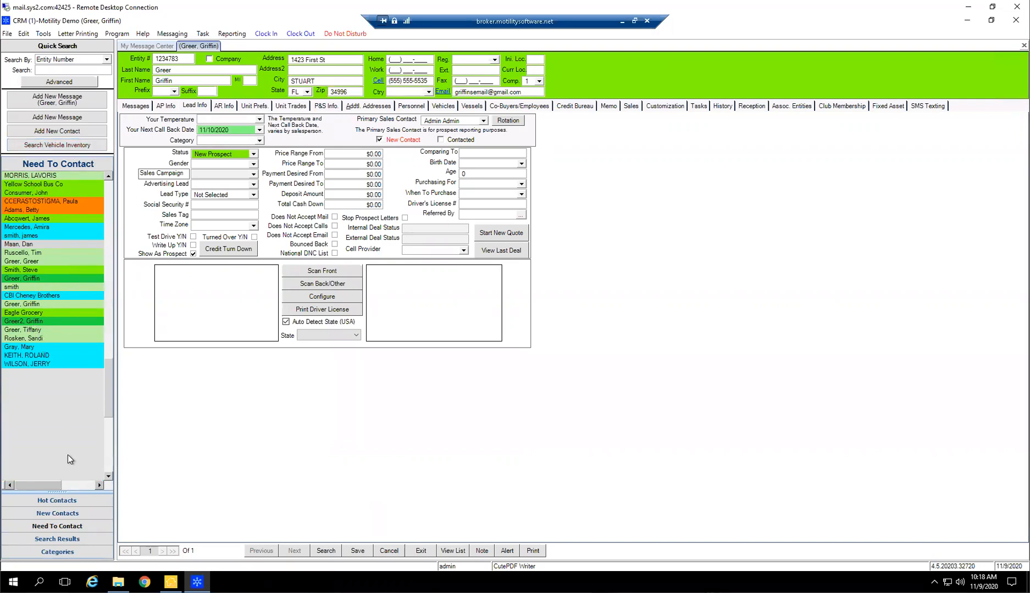
click(69, 514)
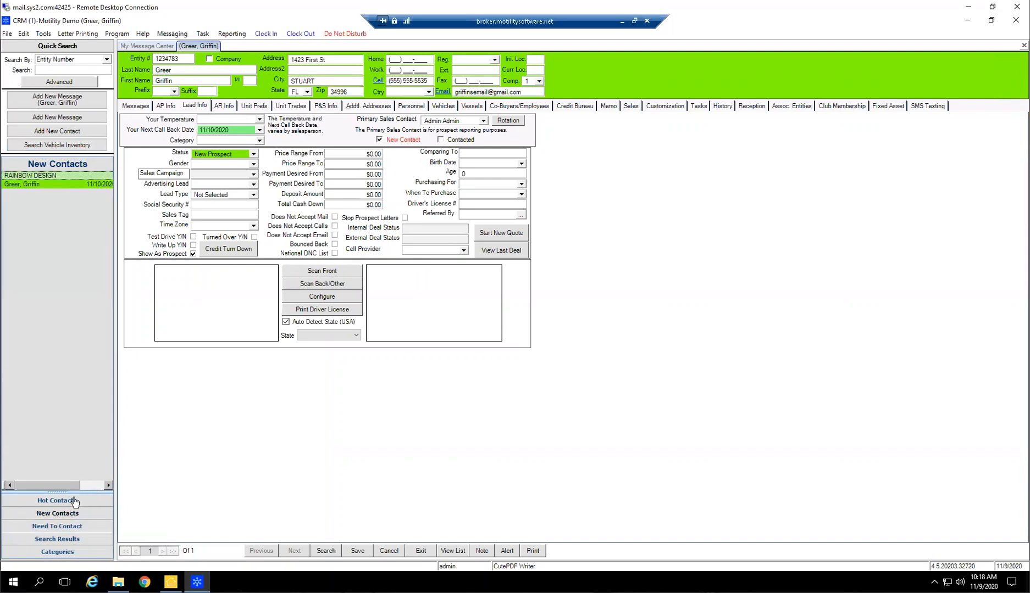
click(60, 527)
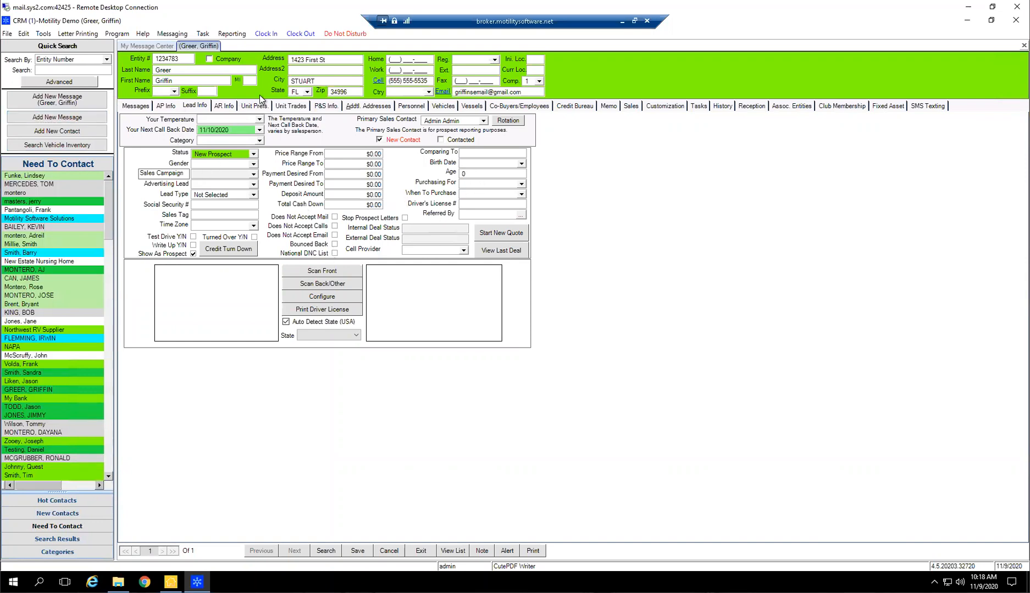
Save a next call back date of 11/09/2020 for the contact and show the New Contacts list
click(258, 131)
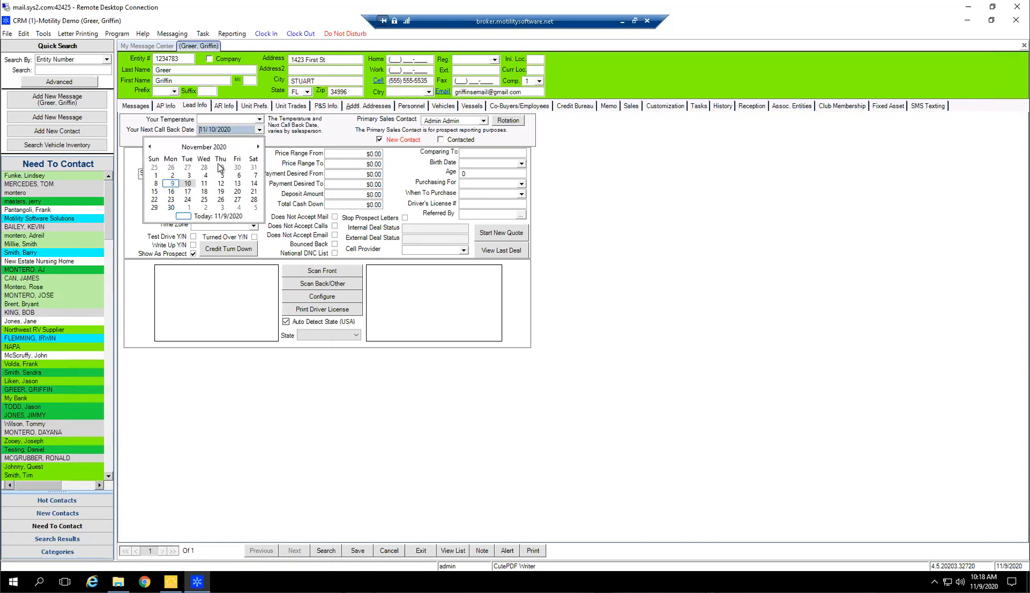
click(173, 184)
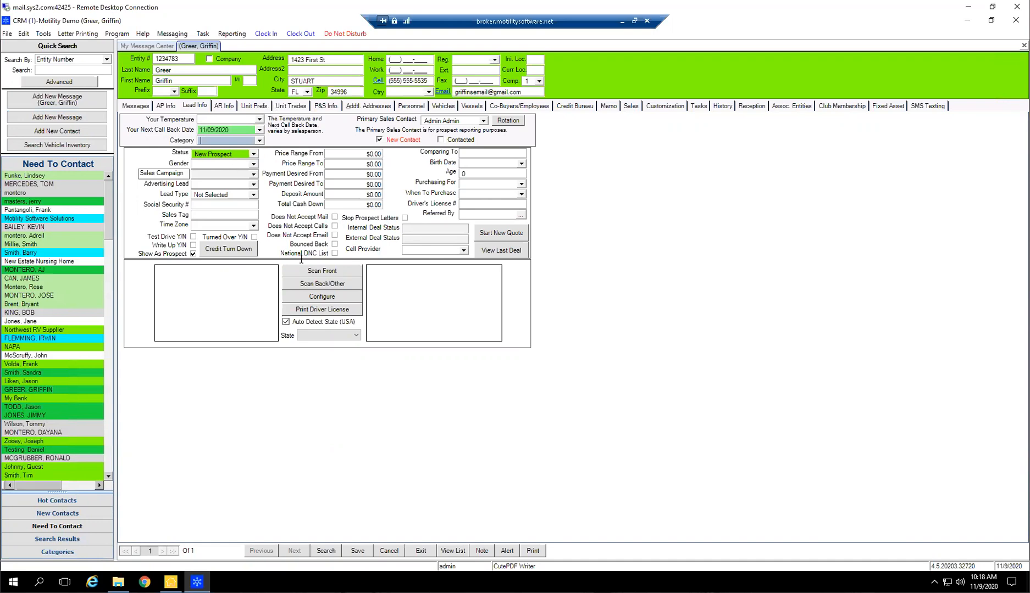
click(358, 551)
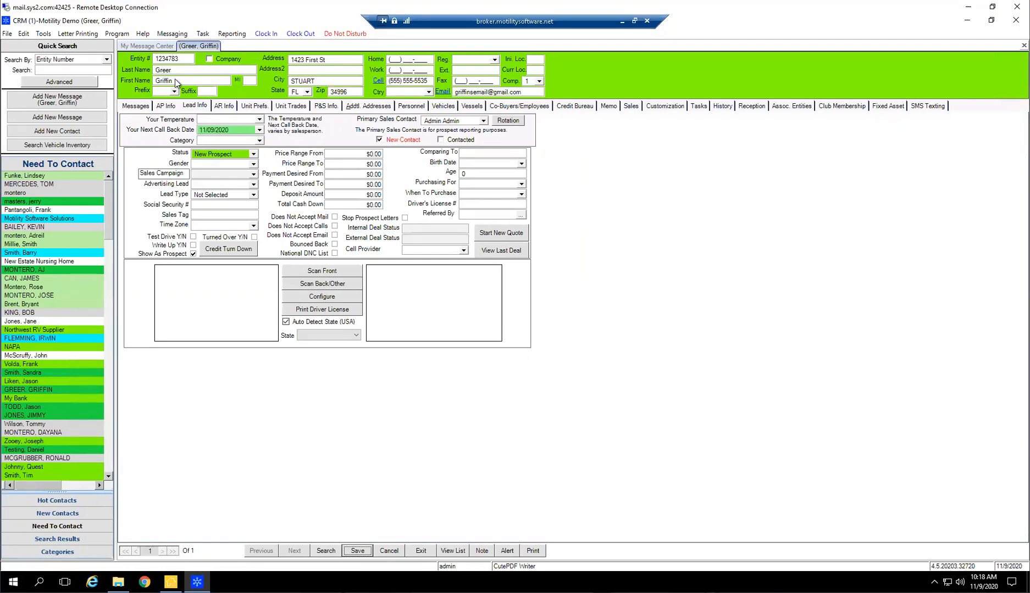
click(54, 513)
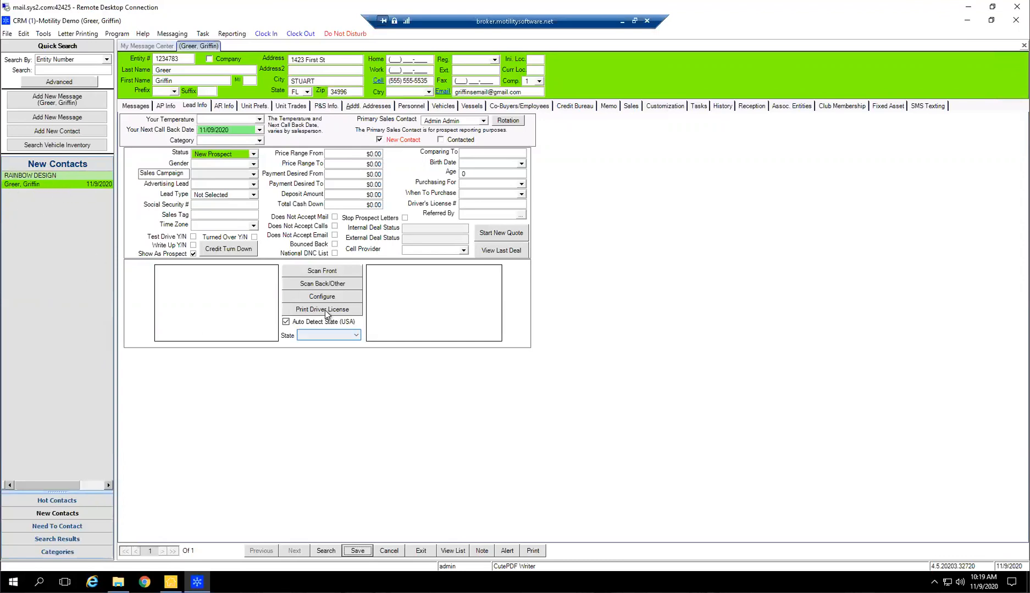
Write a Sales note for the contact saying the customer was spoken to and scheduled to see stock #12345 on wednesday @ 10:00am
click(432, 81)
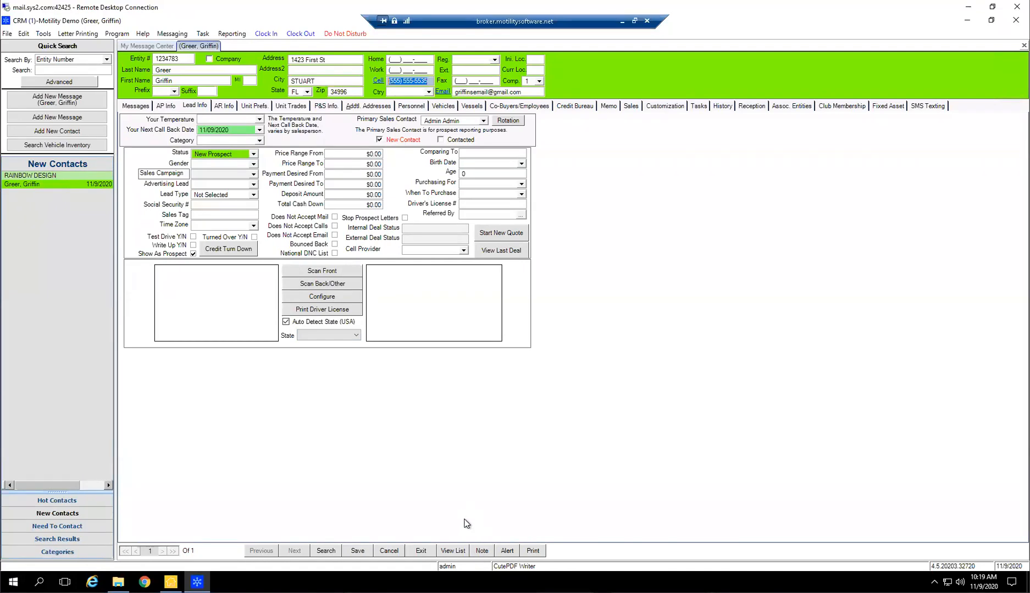
click(476, 552)
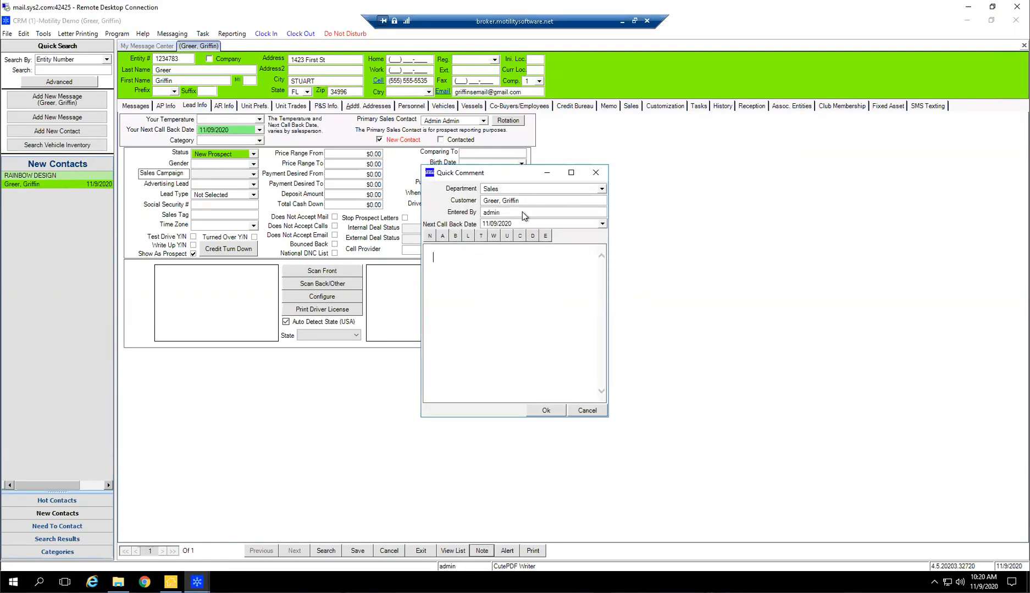
text(spoke to s)
key(BackSpace)
text(mr greer, scheduled to see stock #1234)
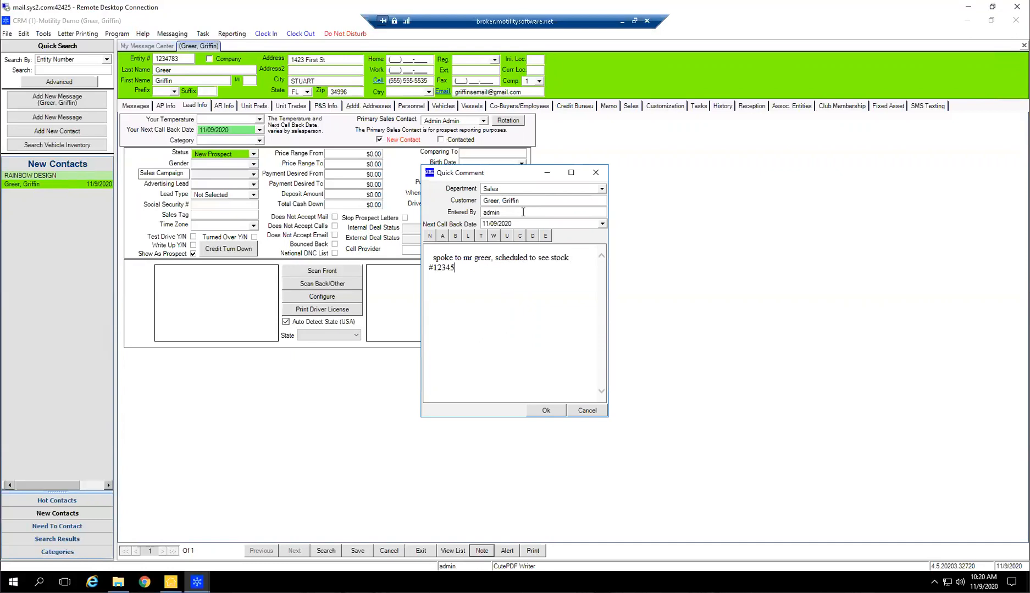
text(5 on wednesday @ 10:00am)
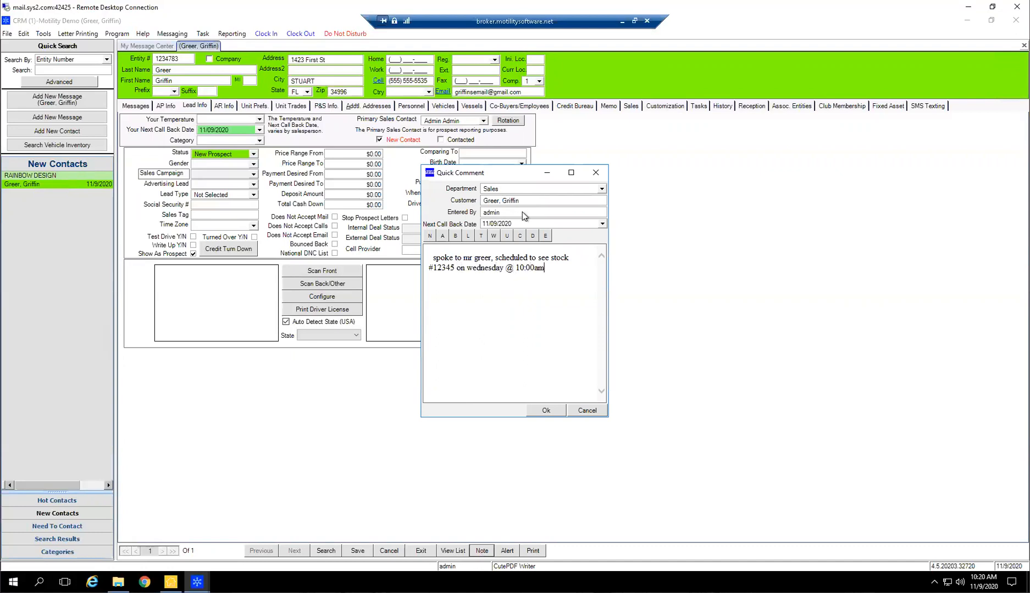
text(/)
key(BackSpace)
Set the note's next call back date to 11/12/2020 and submit the note
click(493, 224)
click(603, 223)
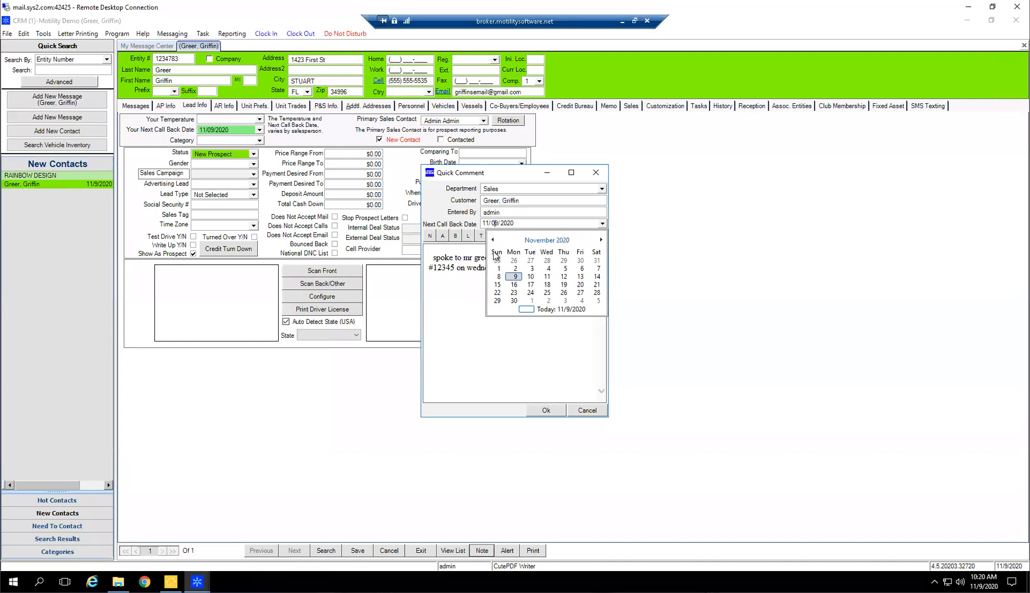
click(563, 277)
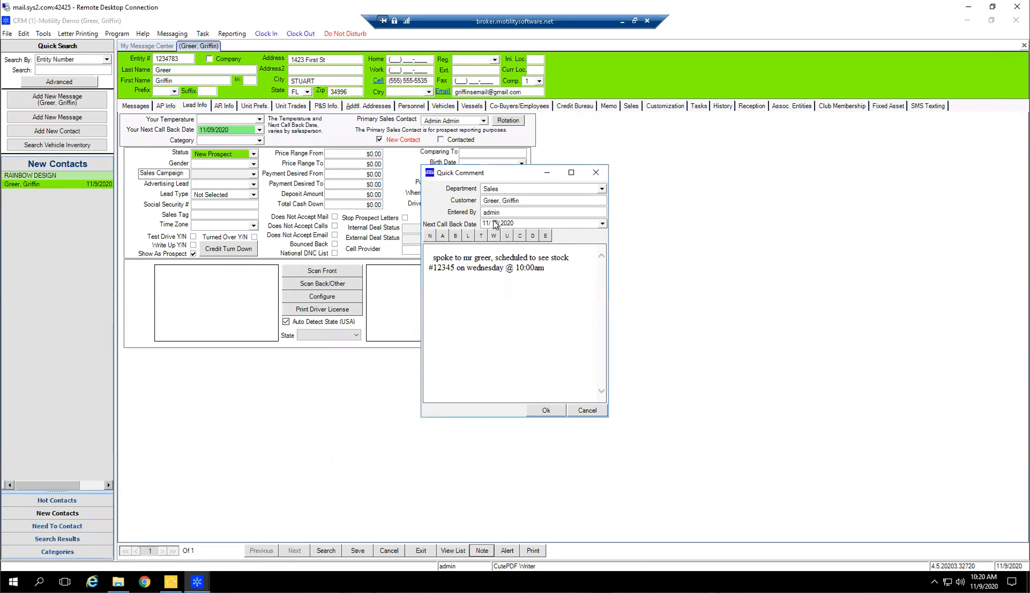
drag(522, 224, 457, 230)
click(492, 268)
click(495, 224)
click(541, 409)
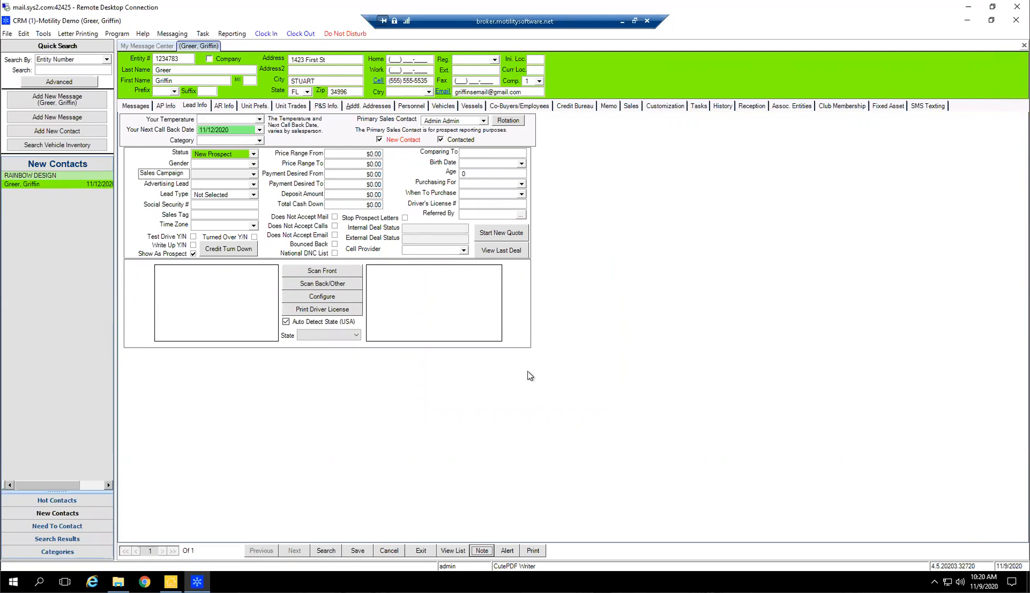
Review the contact's message history, reading both Initial Contact entries and the new comment
click(141, 104)
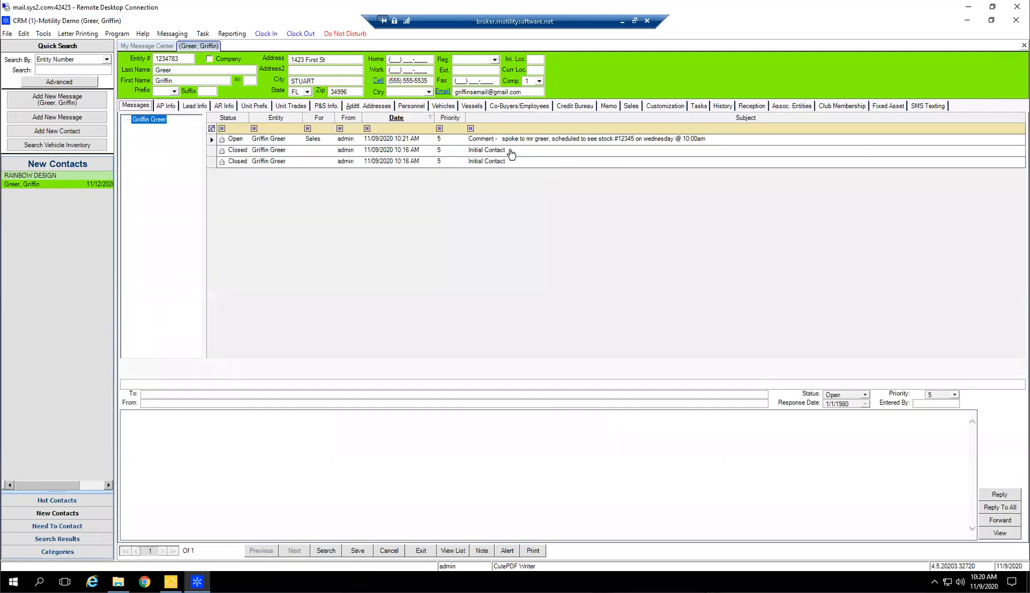
click(484, 163)
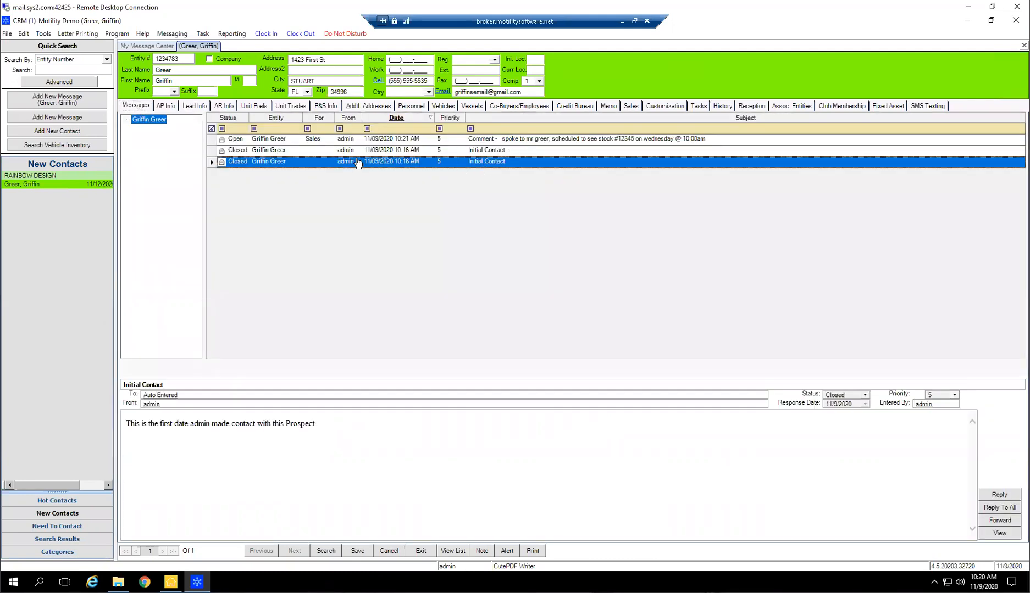
click(415, 152)
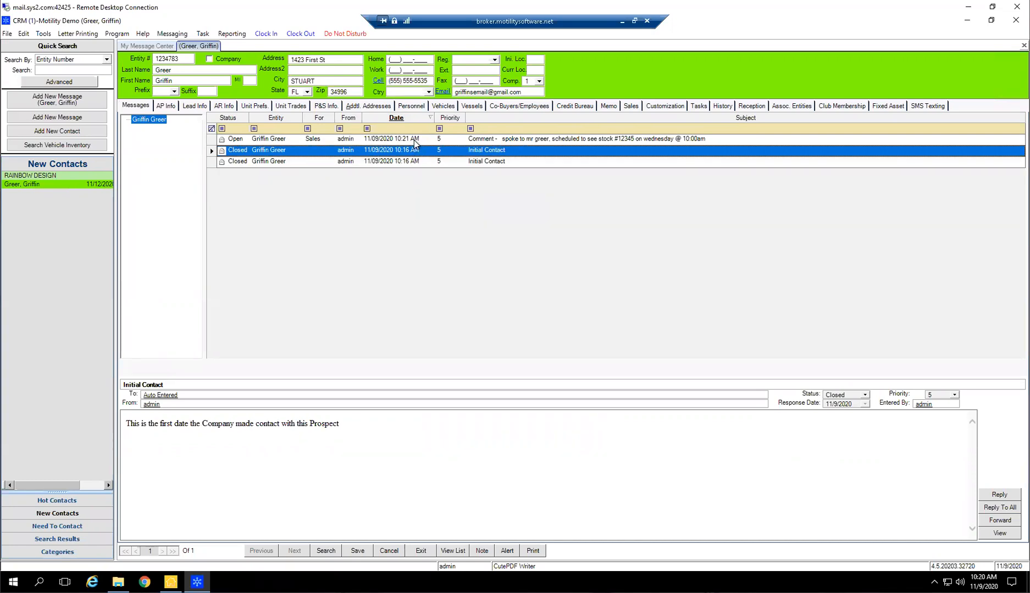
click(414, 141)
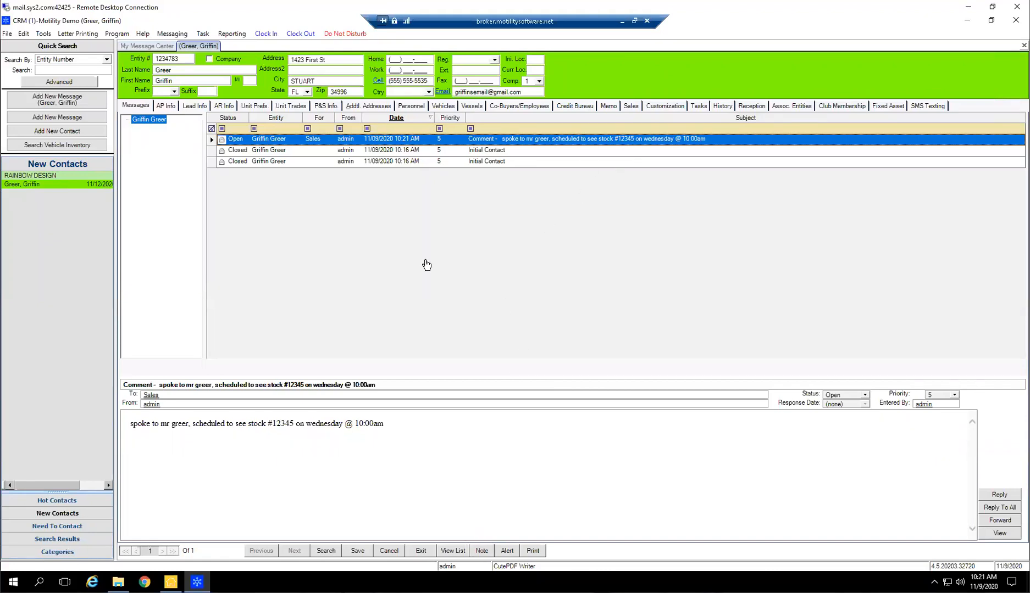
Add stock number 12345 from the comment as the contact's unit preference and save the record
drag(295, 423, 265, 425)
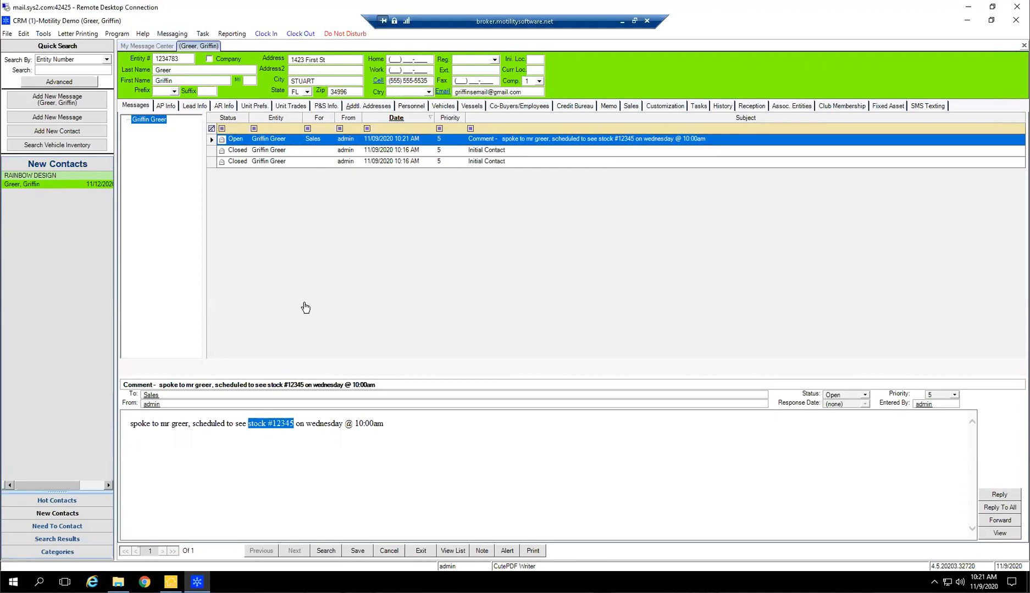
click(261, 110)
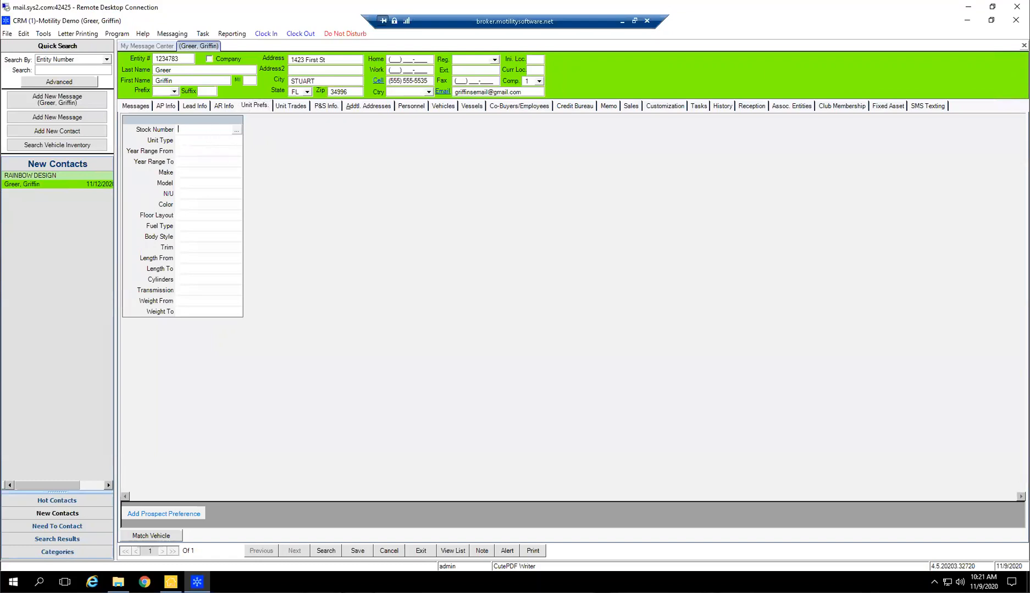
key(Tab)
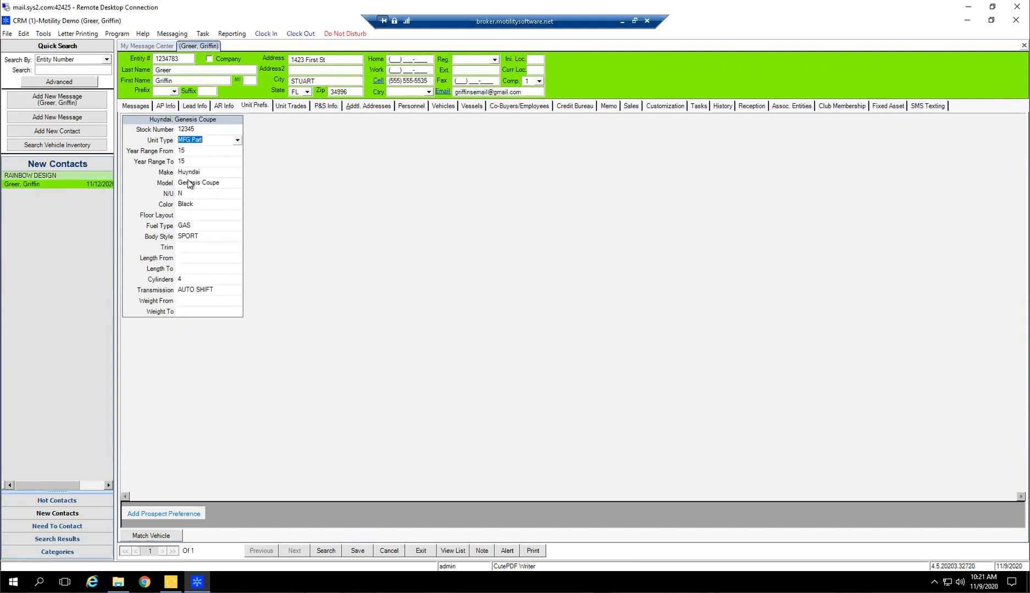
click(177, 119)
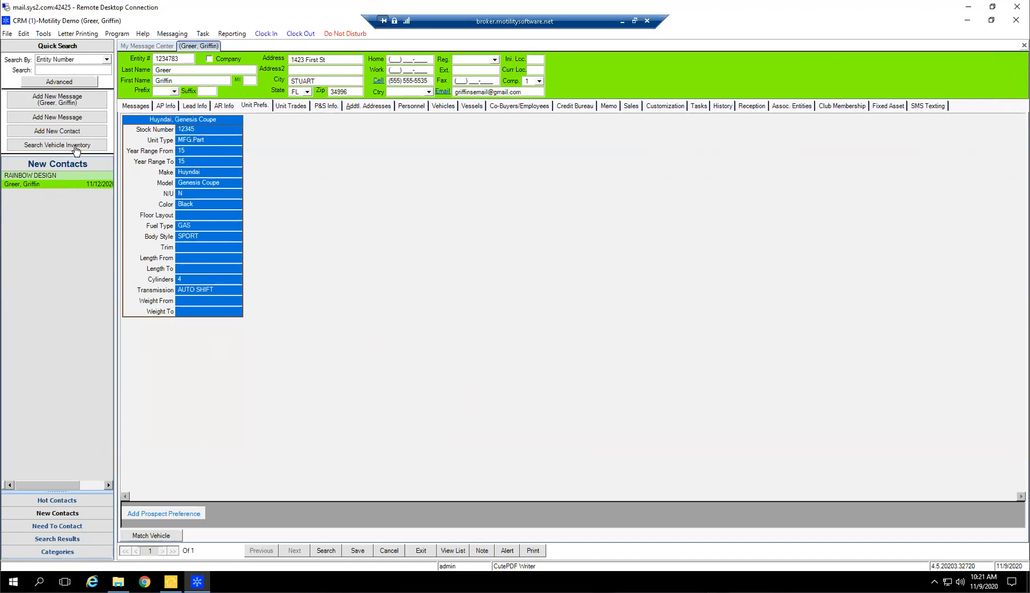
click(357, 551)
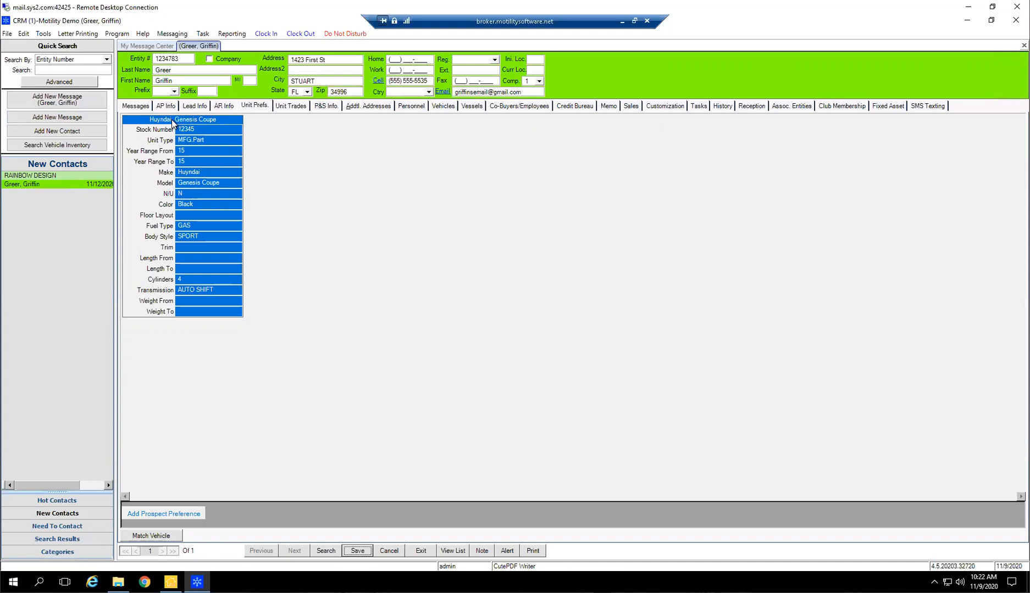
Look over the advanced search criteria, including unit preferences, and close the search form
click(79, 83)
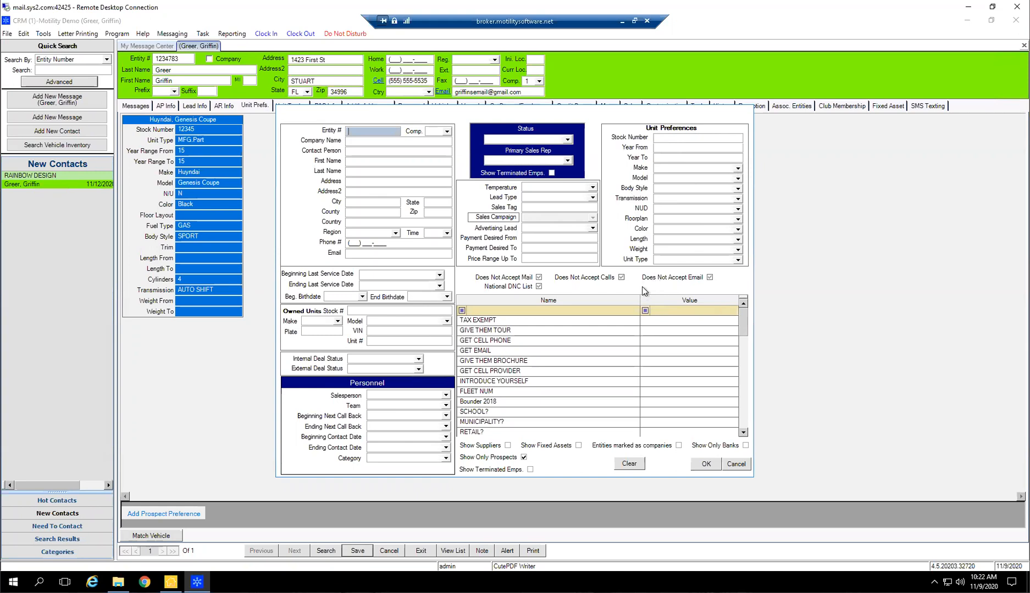
click(703, 463)
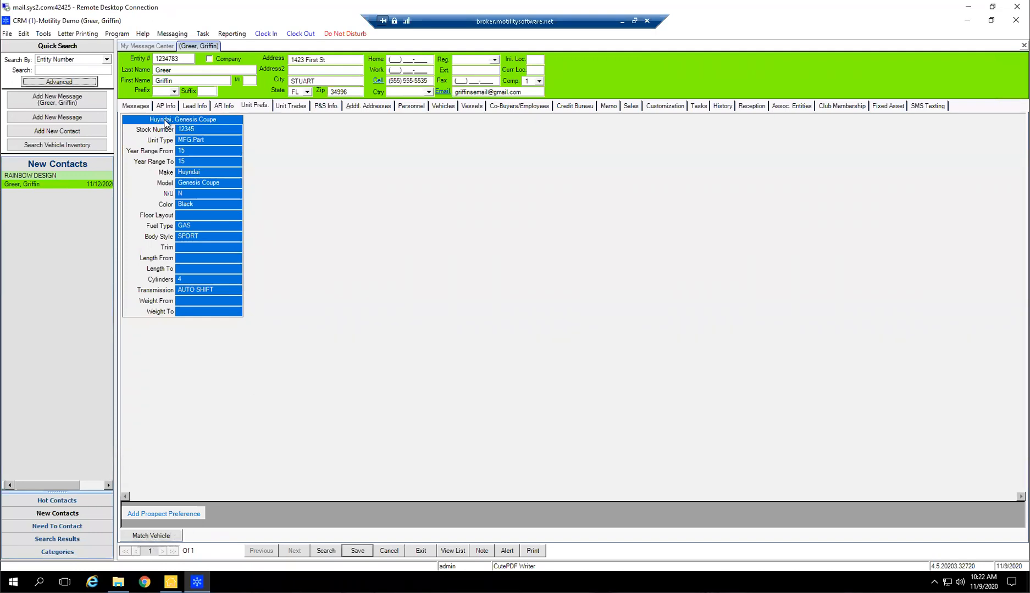
Match the preferred unit against inventory with Model added as a criterion and the Make text cleared
click(165, 536)
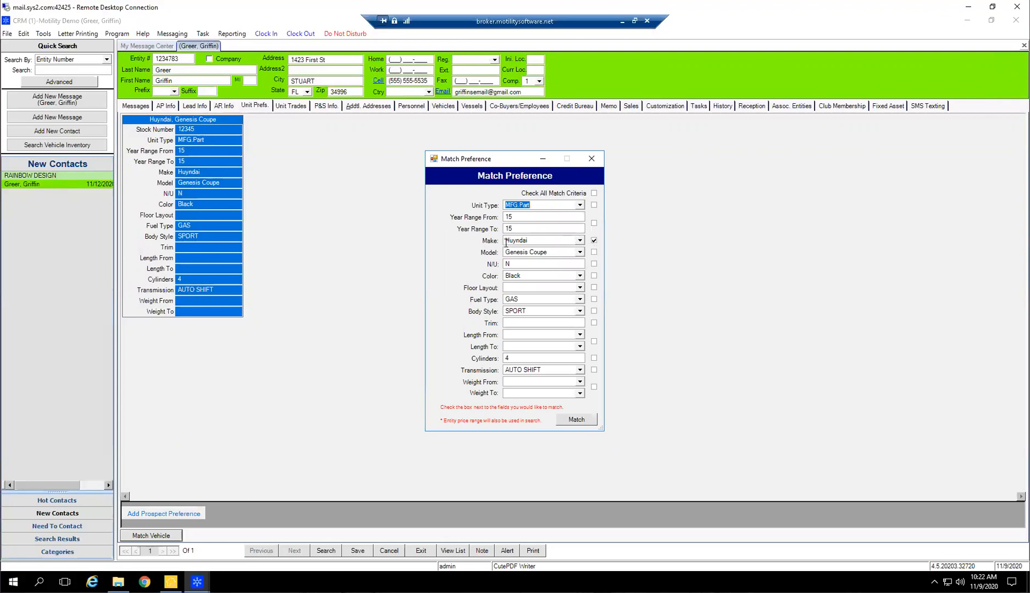
click(594, 252)
drag(527, 240, 500, 235)
key(BackSpace)
click(576, 420)
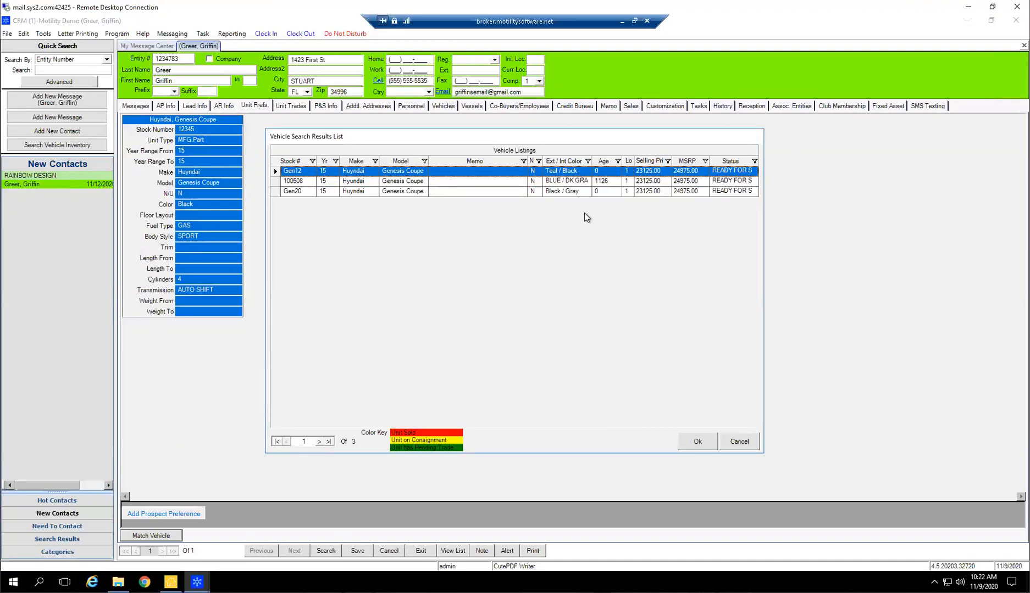
Open the matching vehicle with stock number 100508 in unit inventory and view its financial details
click(604, 182)
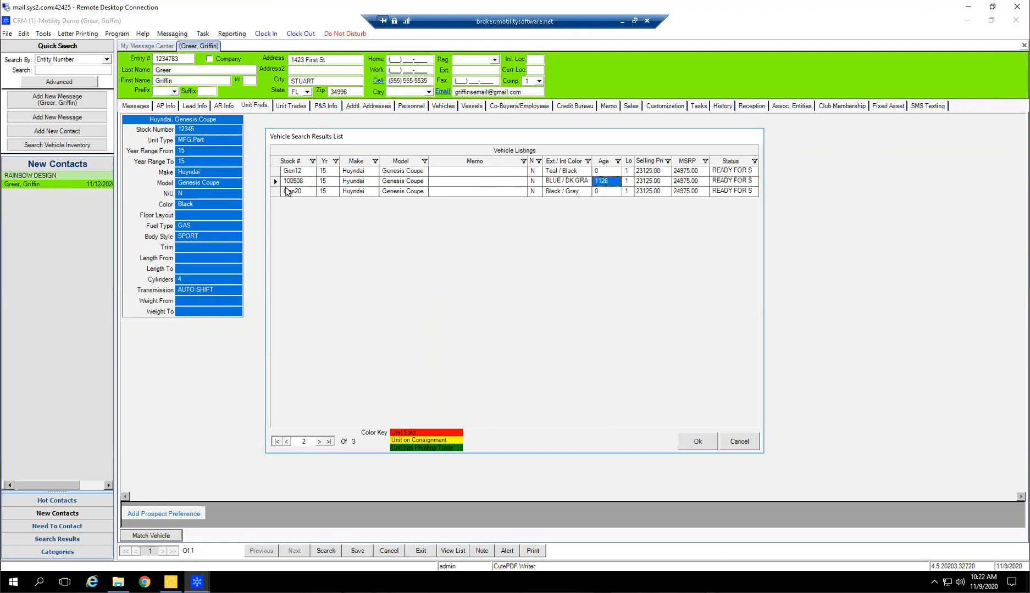
click(276, 182)
click(703, 442)
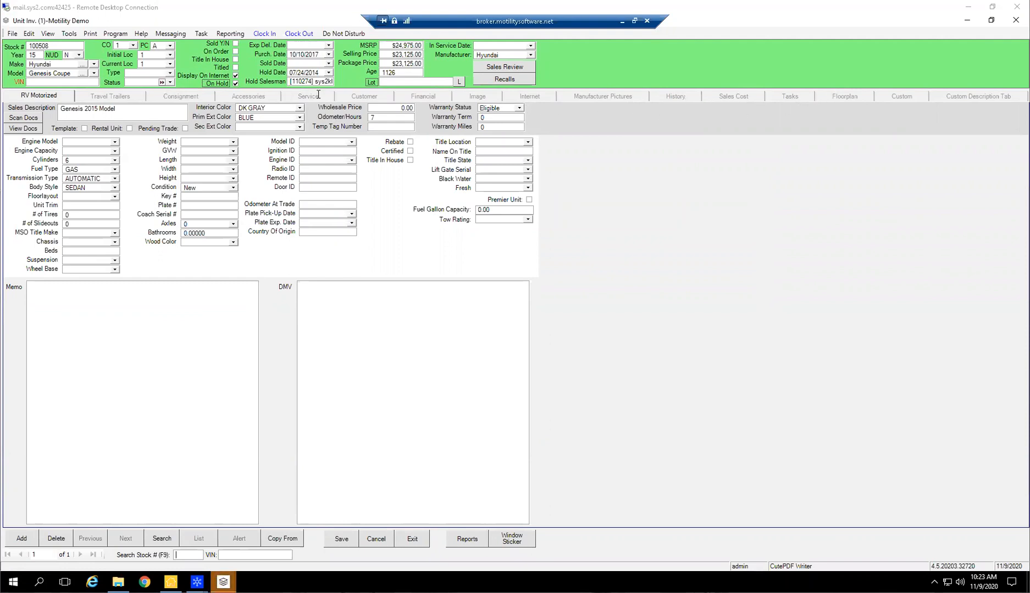
click(418, 98)
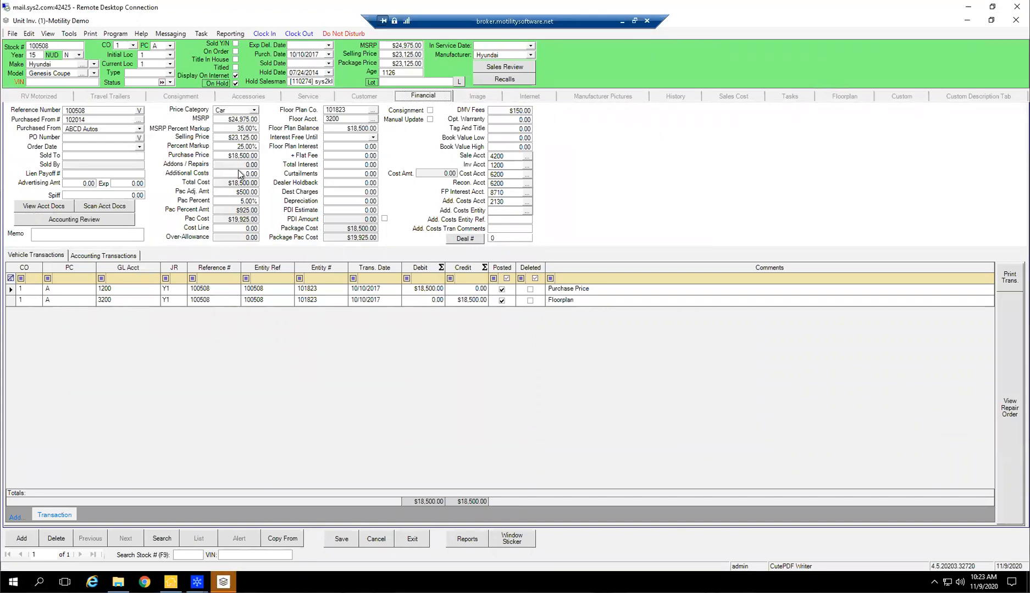
Copy the unit's stock number and close both its inventory record and the vehicle search results
click(44, 47)
right_click(44, 48)
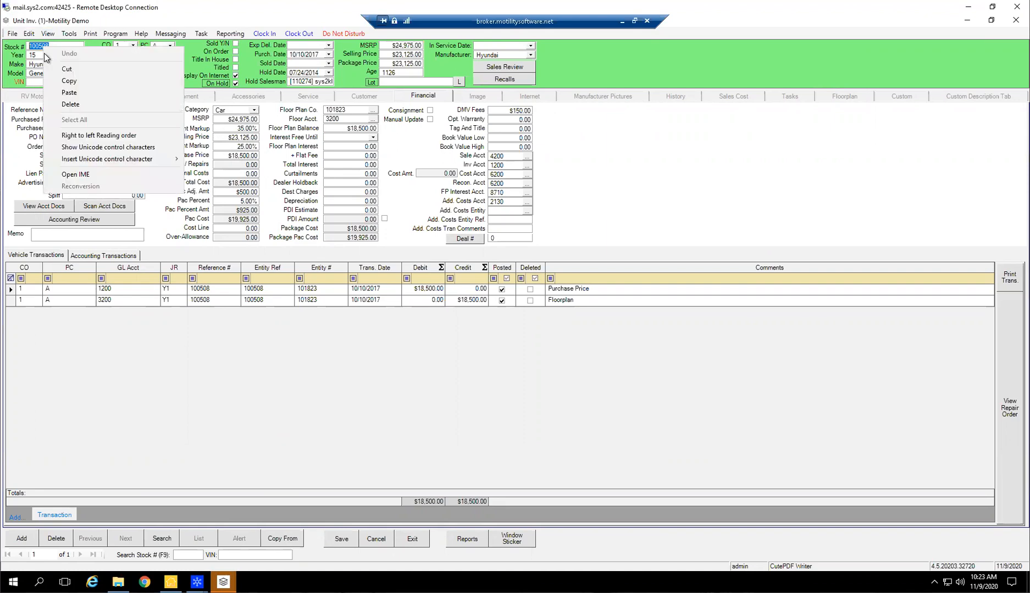
click(70, 82)
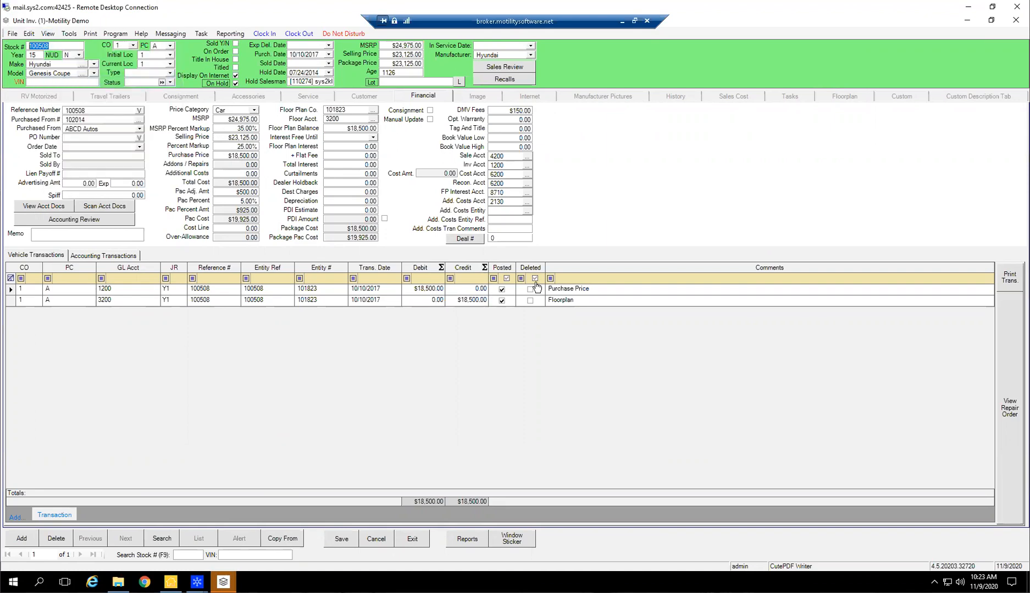
click(1014, 19)
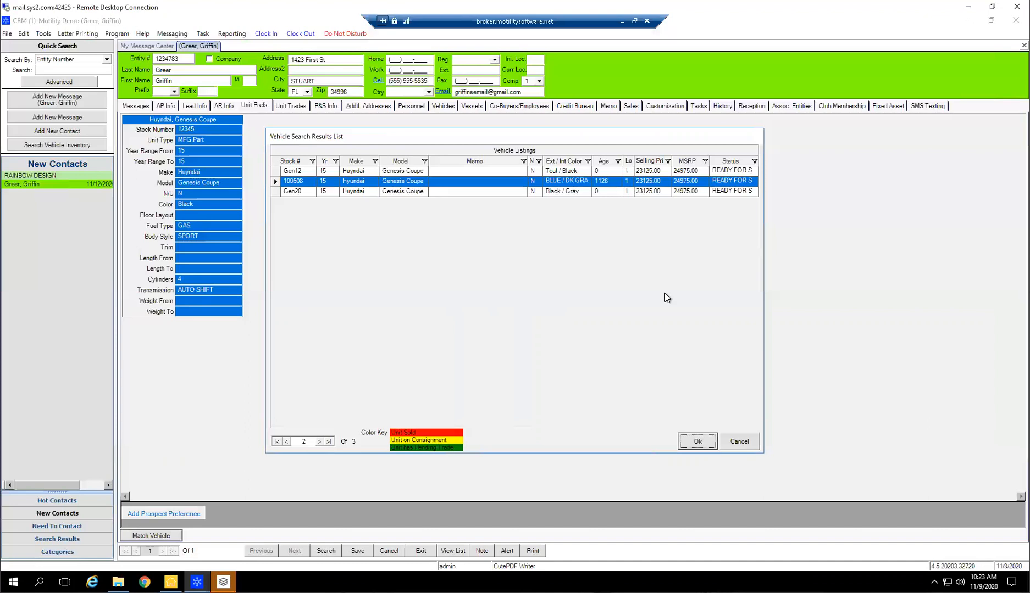
click(734, 441)
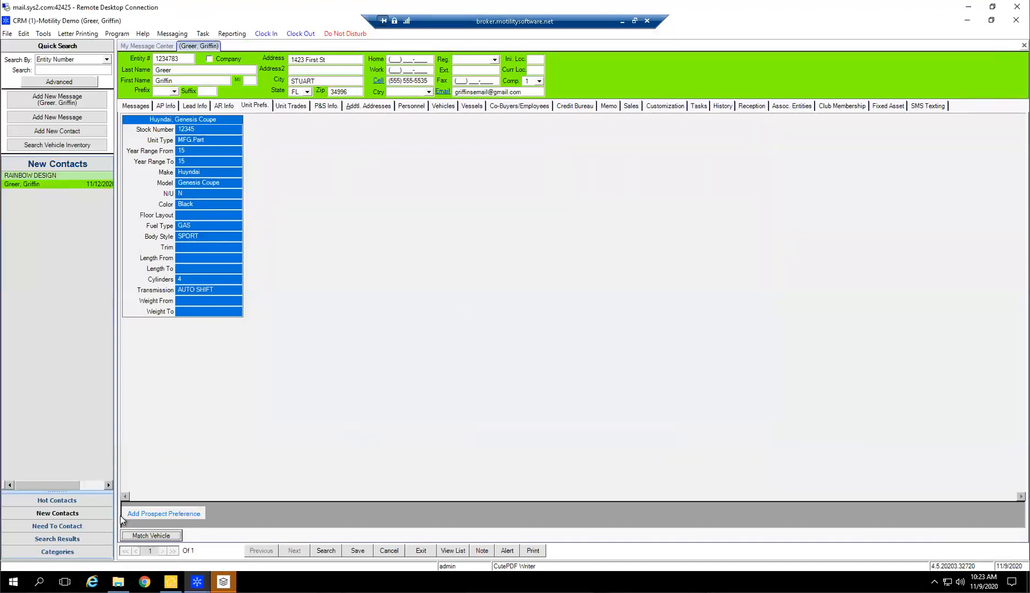
Add a second prospect preference for the contact using stock number 100508
click(142, 515)
text(100508)
key(Tab)
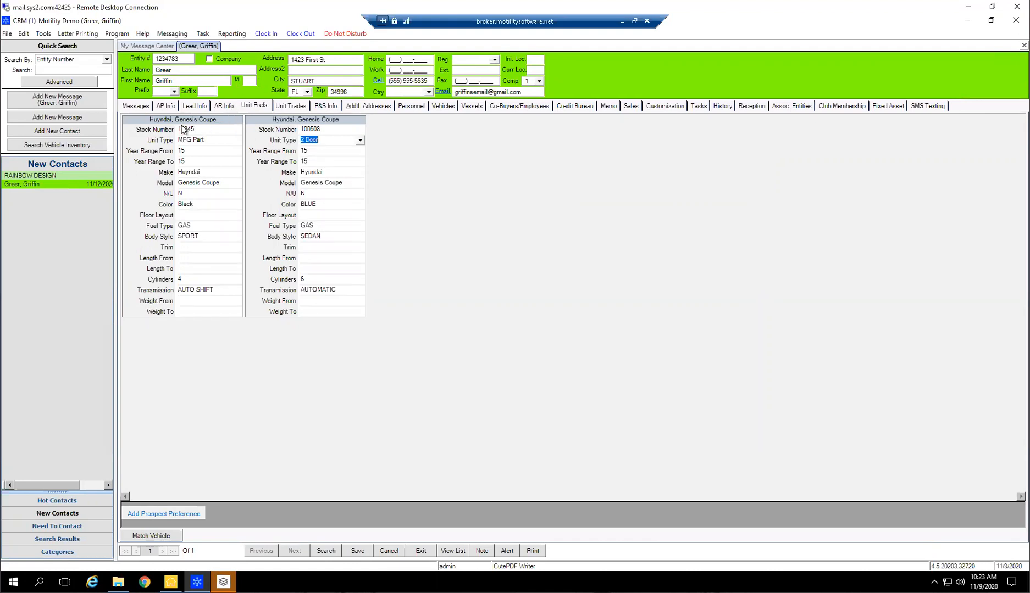
click(292, 125)
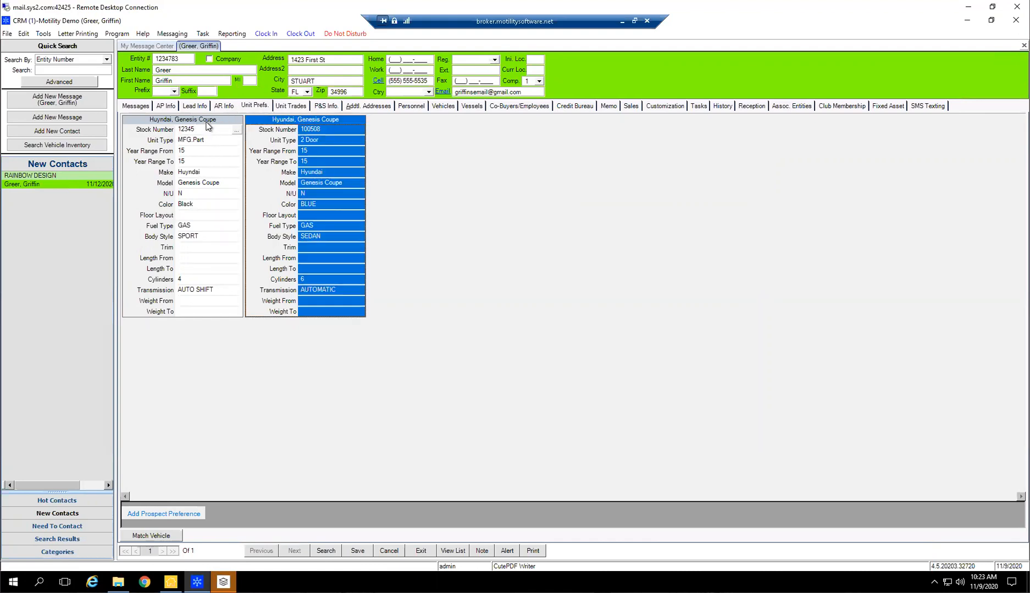
Save the contact's unit preferences with the first preference selected and display the contact's messages
click(208, 126)
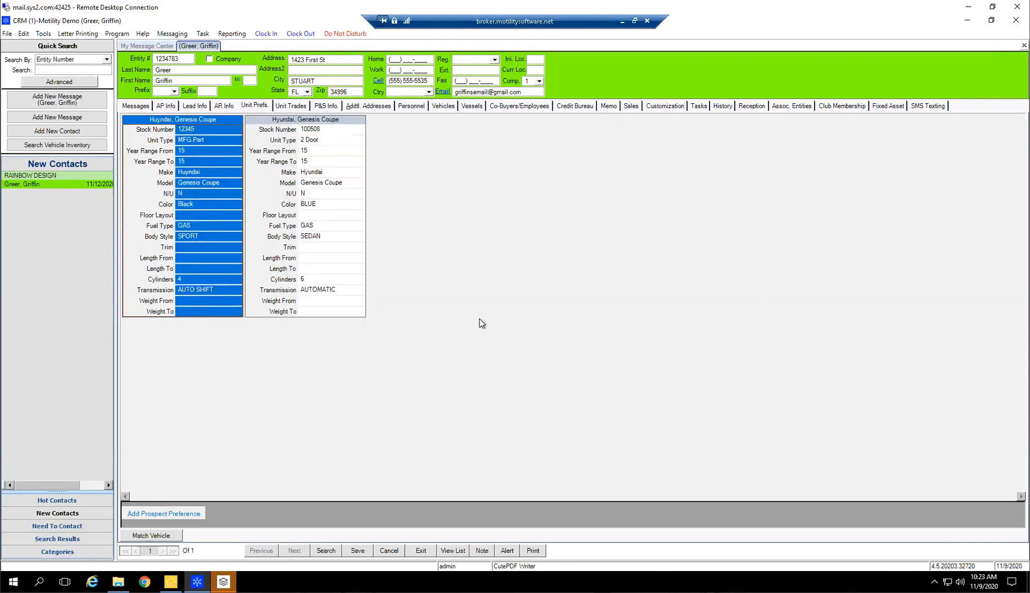
click(358, 551)
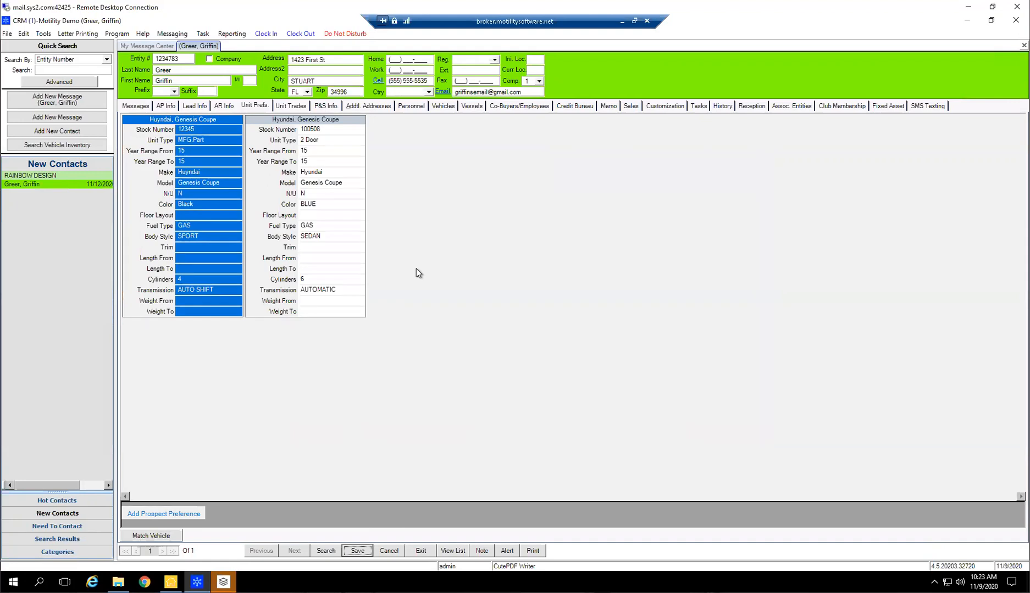
click(136, 106)
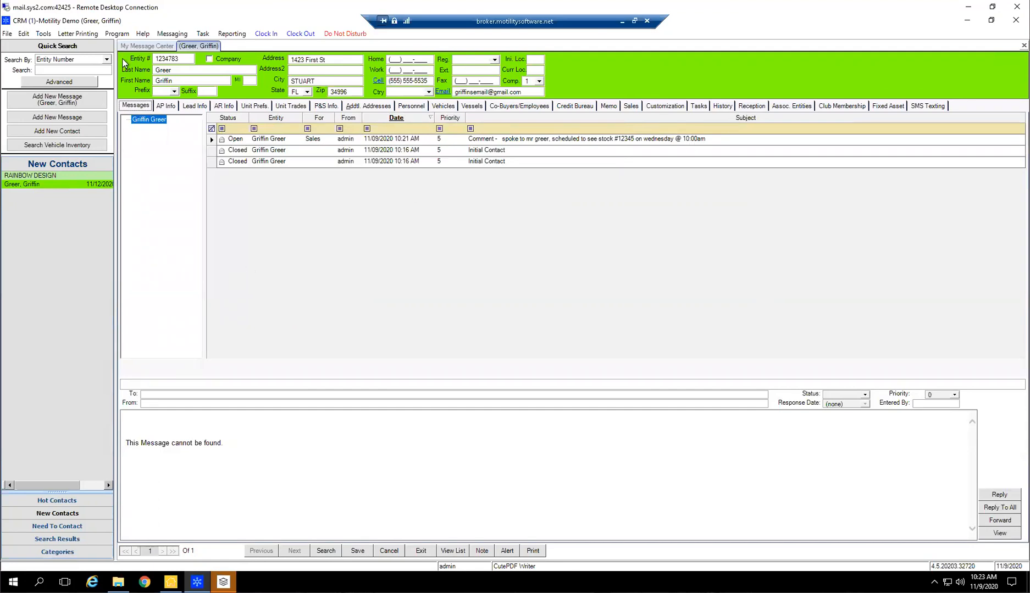
Create a 10:00 AM appointment on Wednesday 11/11/2020 in the Time Off calendar, with the customer's surname and "Stock#100508" as its subject
click(136, 46)
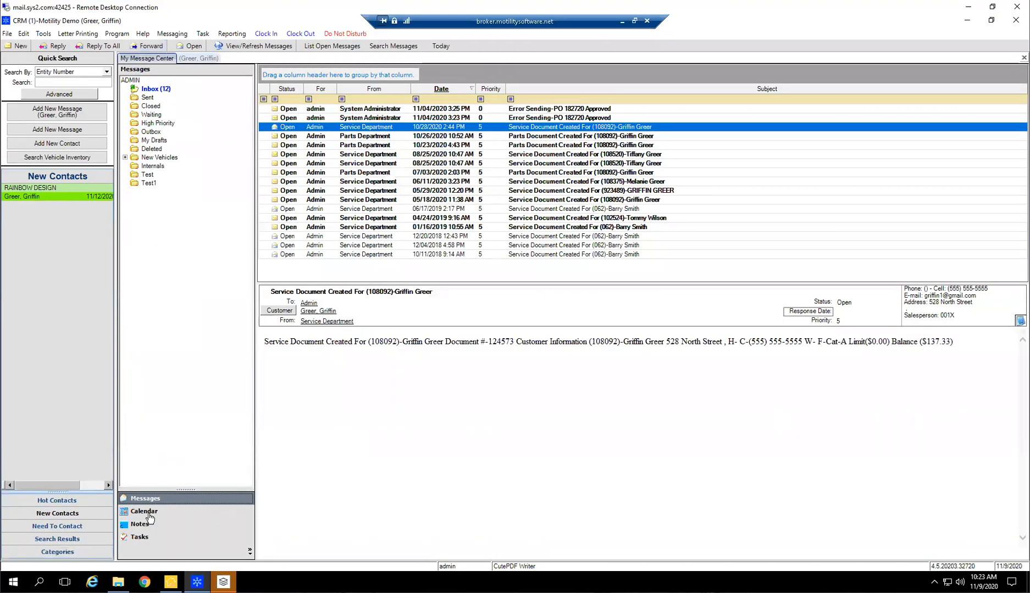
click(147, 514)
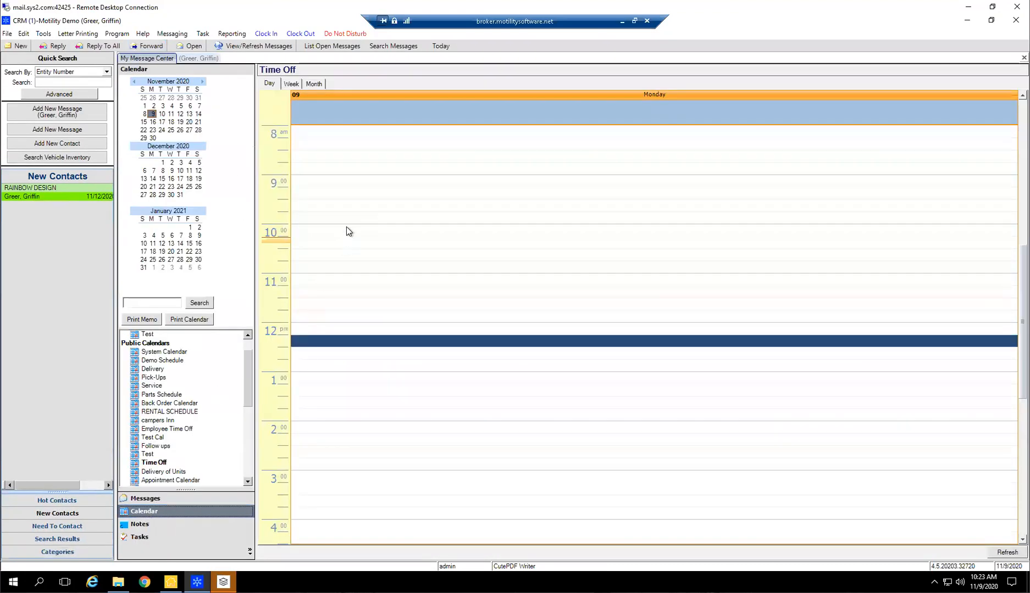
click(172, 114)
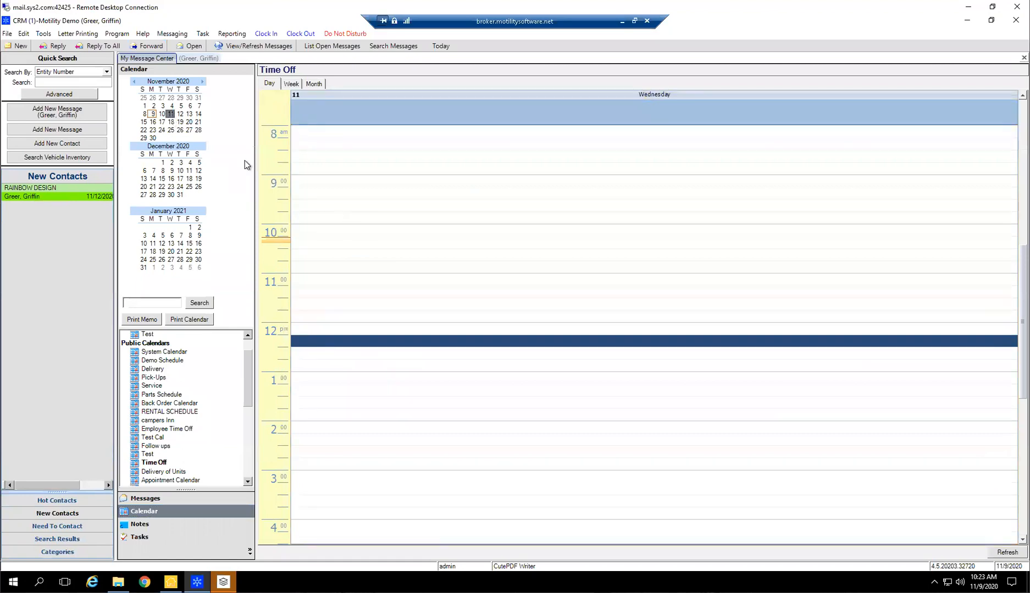
click(346, 233)
double_click(346, 233)
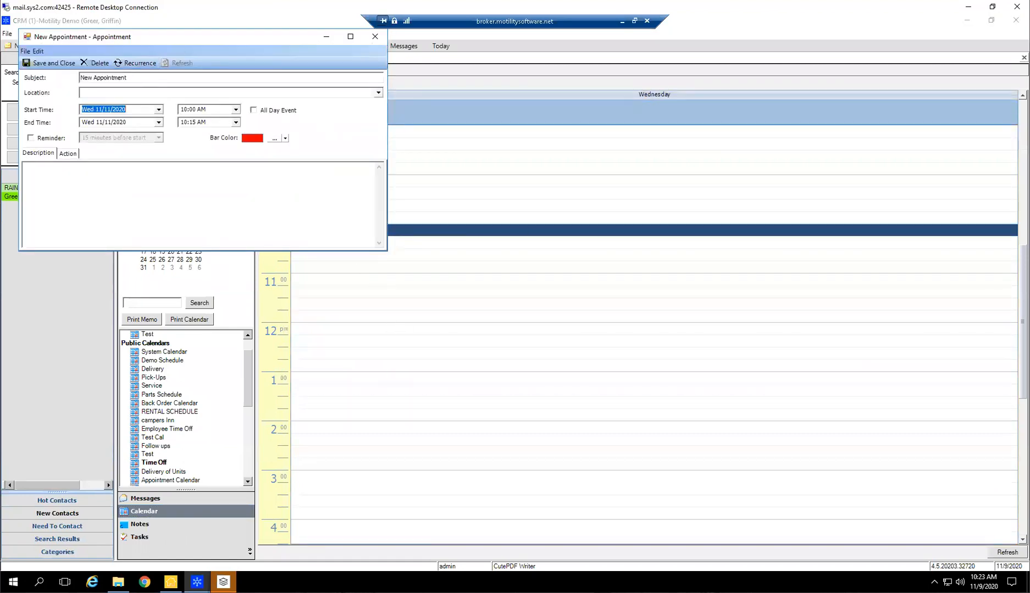
text(Mr Gree)
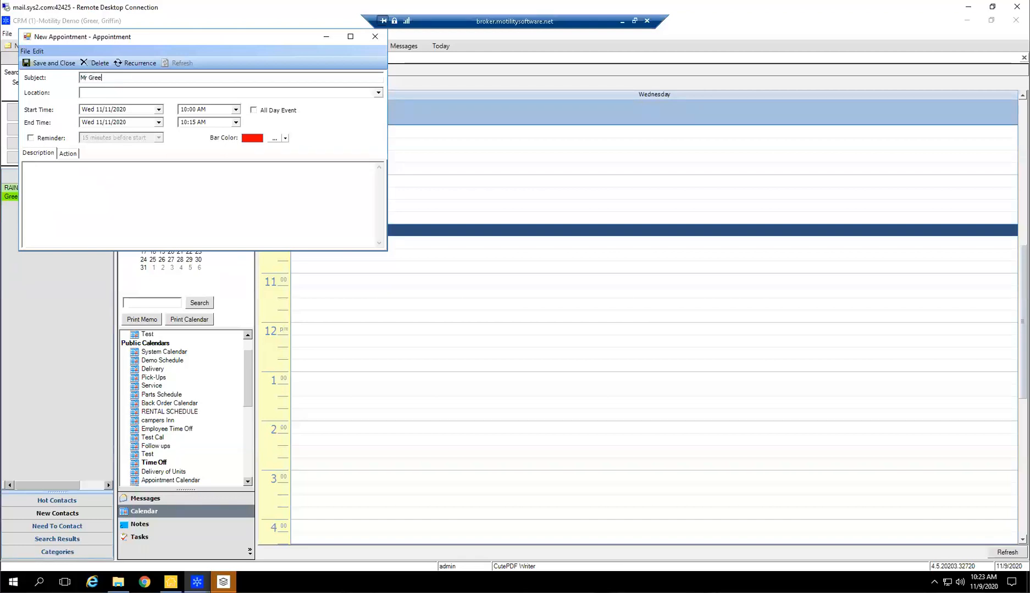
text(r - Stock#100508)
Set the appointment's end time to 11:00 AM and its bar color to green, saving it to the calendar
click(226, 124)
text(11:0)
text(09)
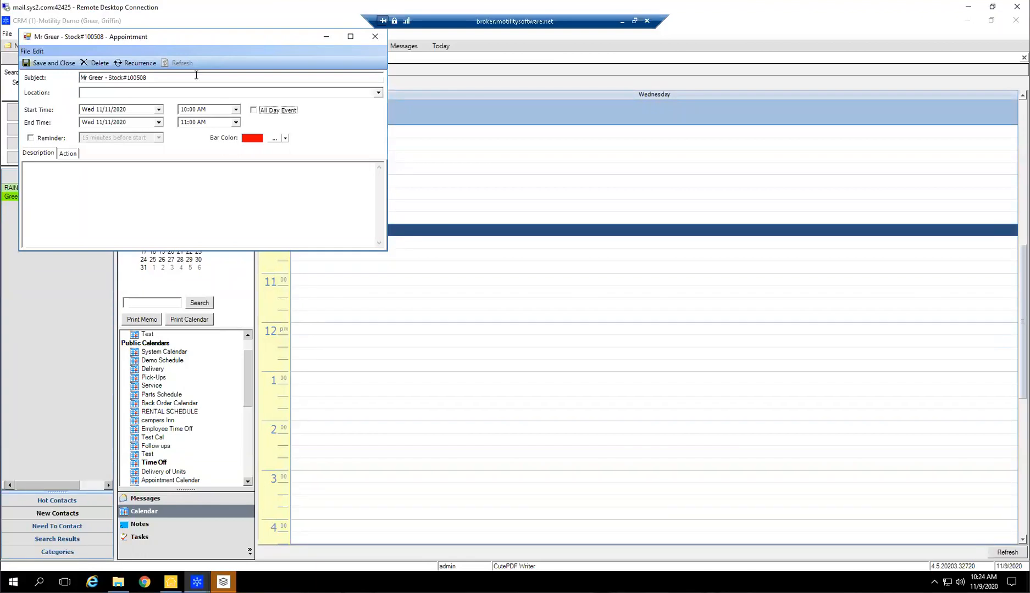
click(275, 139)
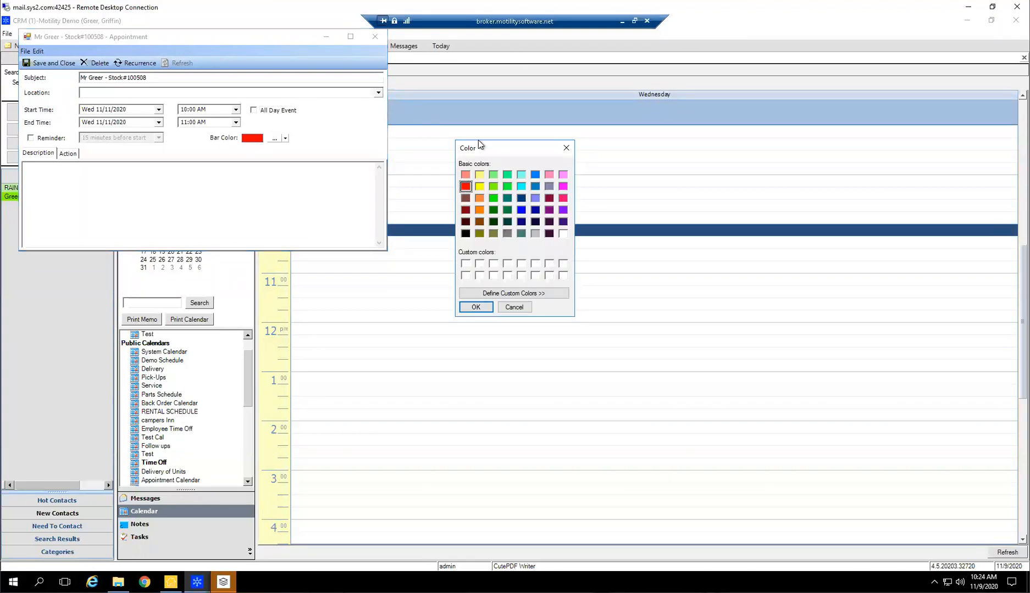
click(492, 198)
click(476, 306)
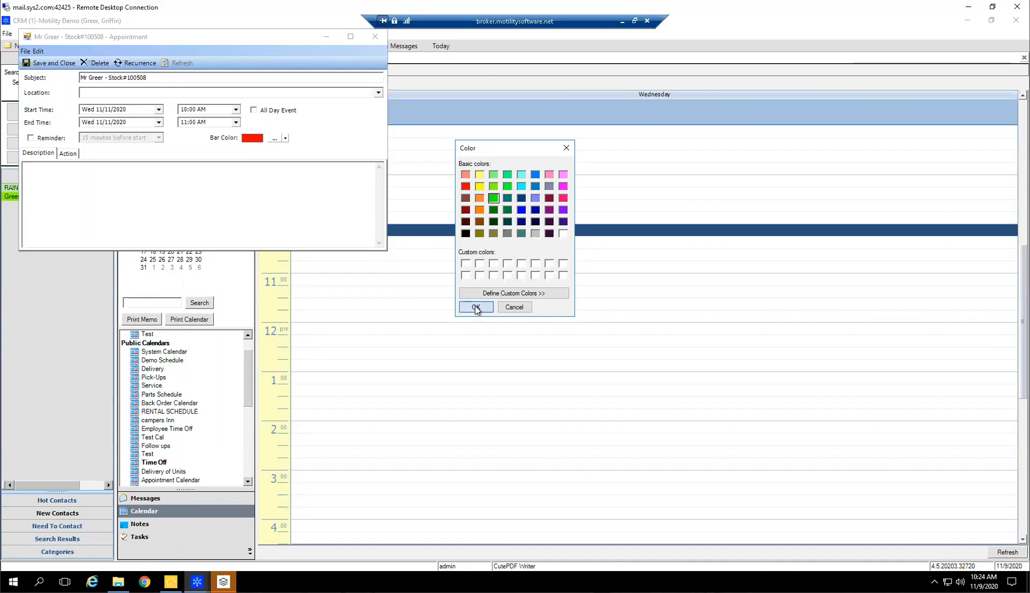
click(51, 62)
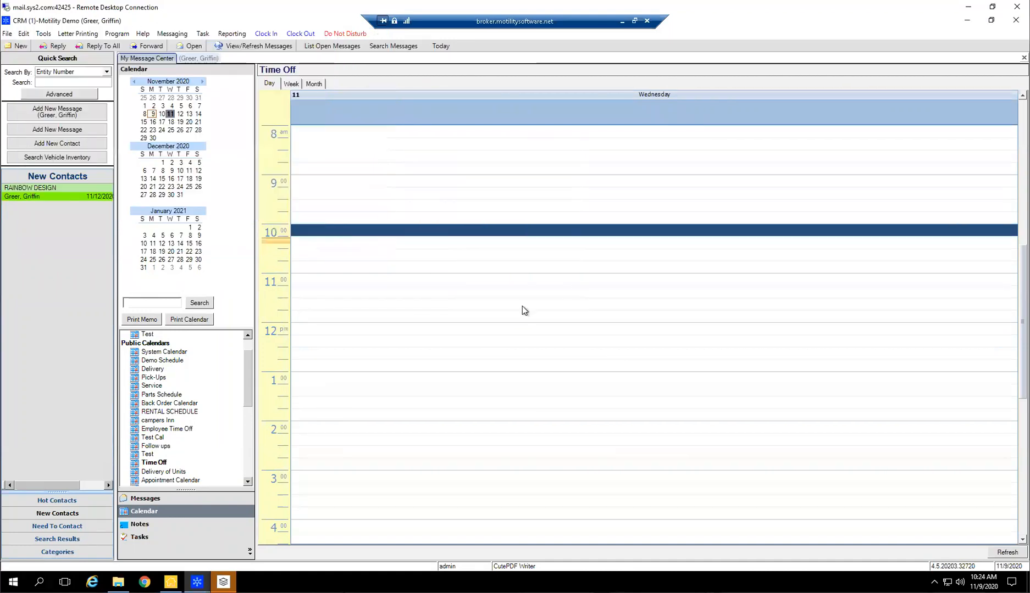
click(663, 428)
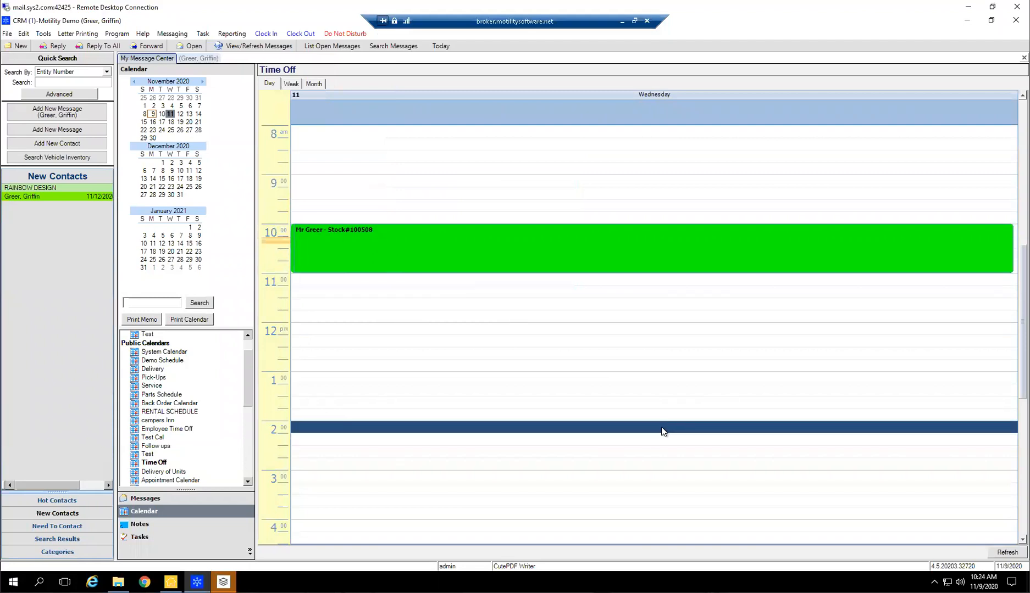
Compare November 4 with November 11 in the calendar and view the appointment in the weekly layout
scroll(646, 426, up, 2)
click(171, 105)
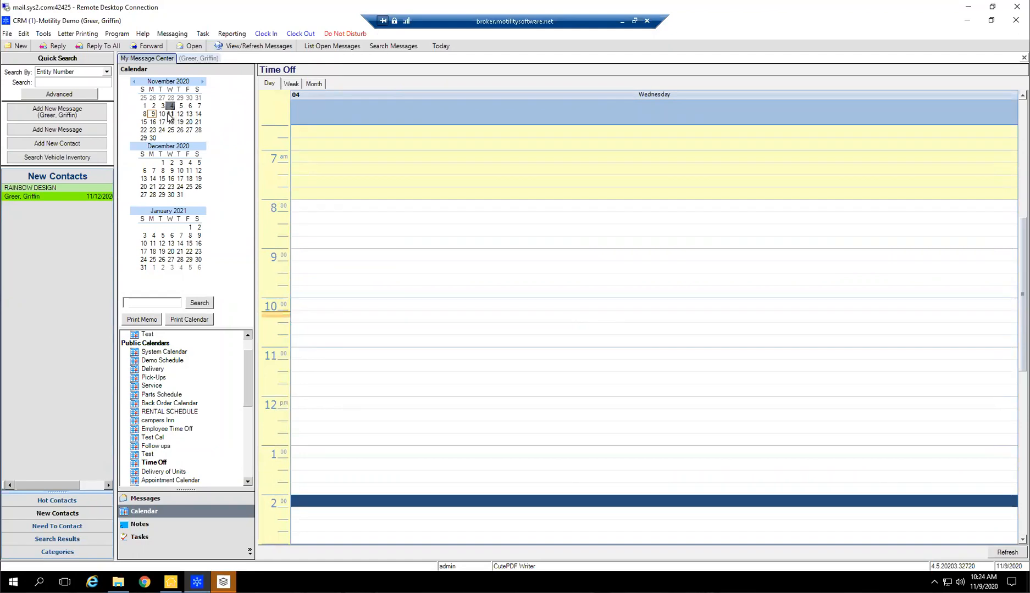
click(171, 114)
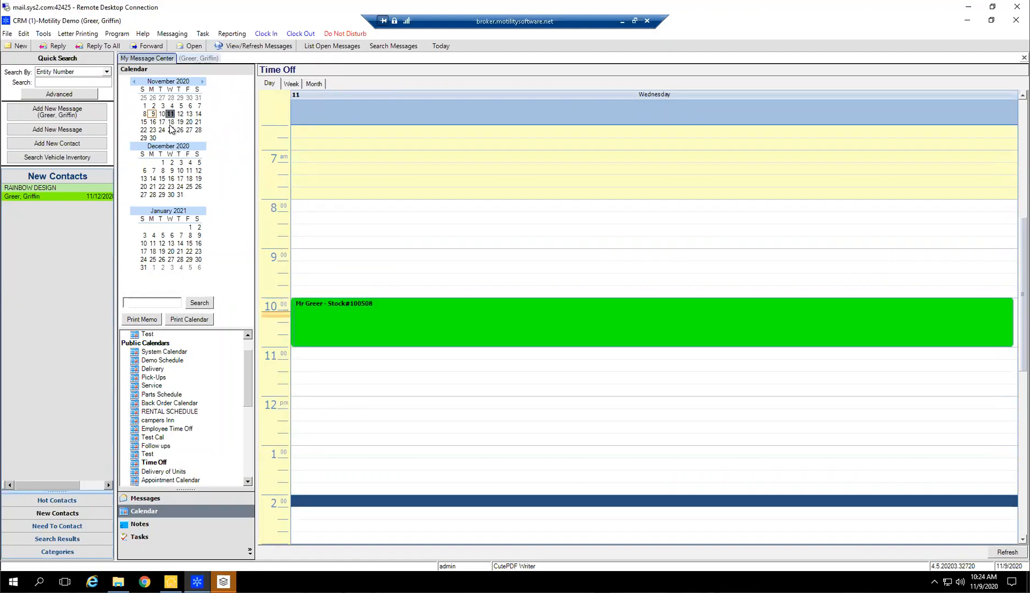
click(292, 84)
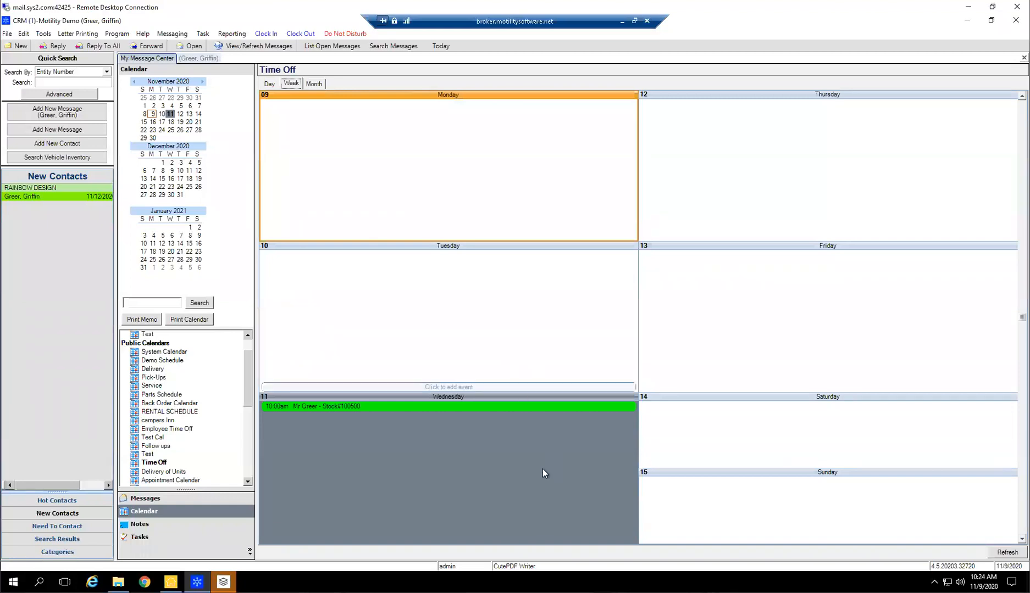
click(302, 406)
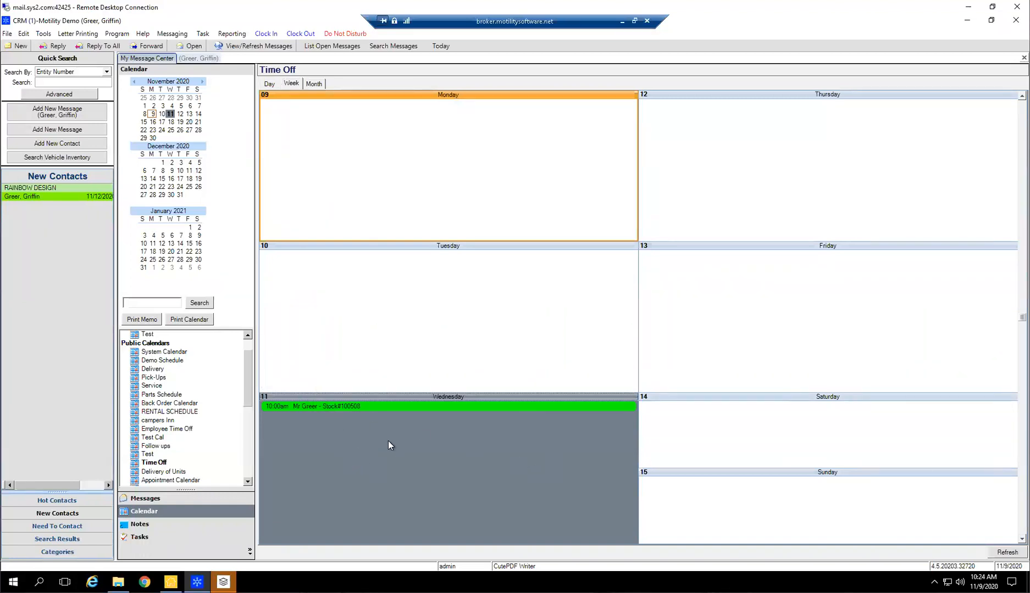
Clear the New Contact flag in the prospect's lead information, keeping Contacted checked, and save the record
click(199, 59)
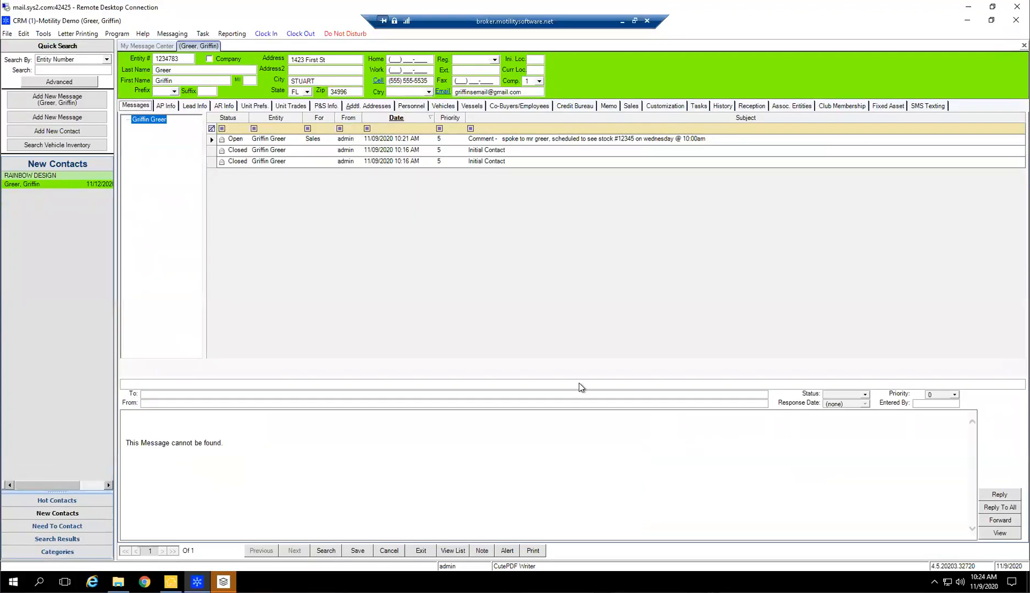
click(194, 106)
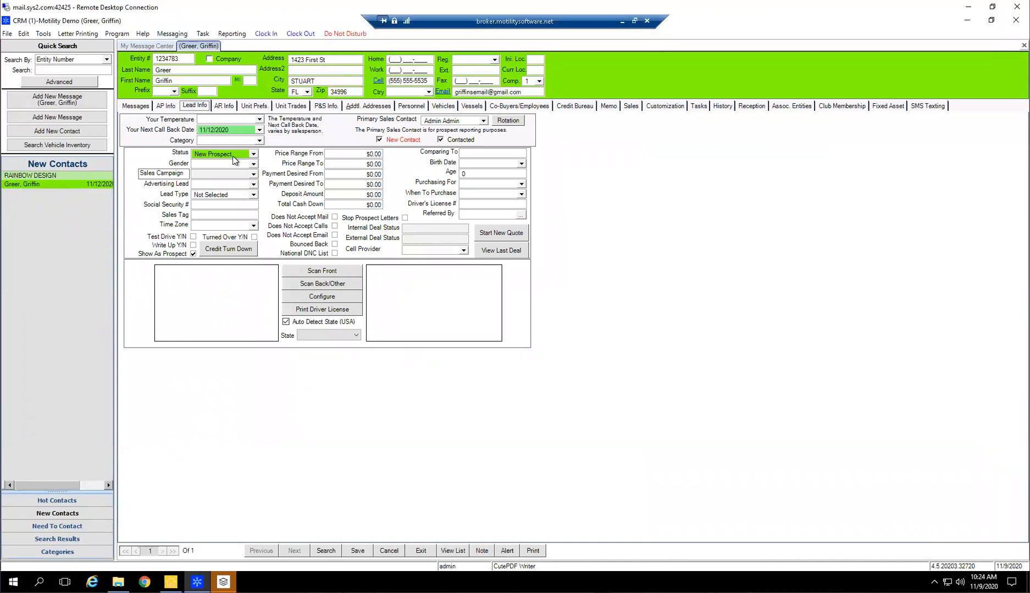
click(440, 139)
click(440, 140)
click(386, 140)
click(358, 552)
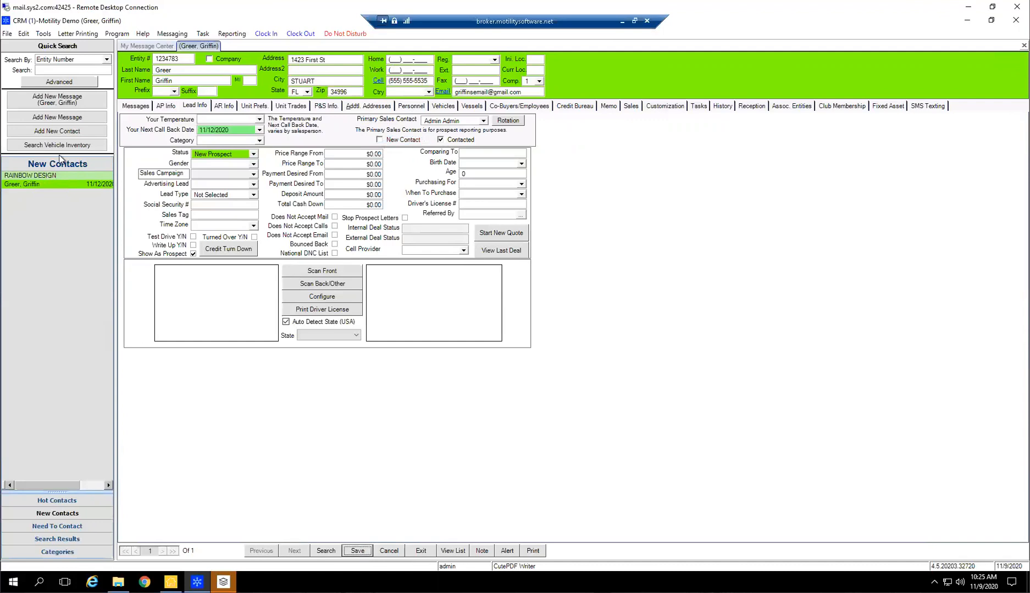
click(57, 518)
Set the prospect's lead status to Open, review the other status options and save the record
click(253, 154)
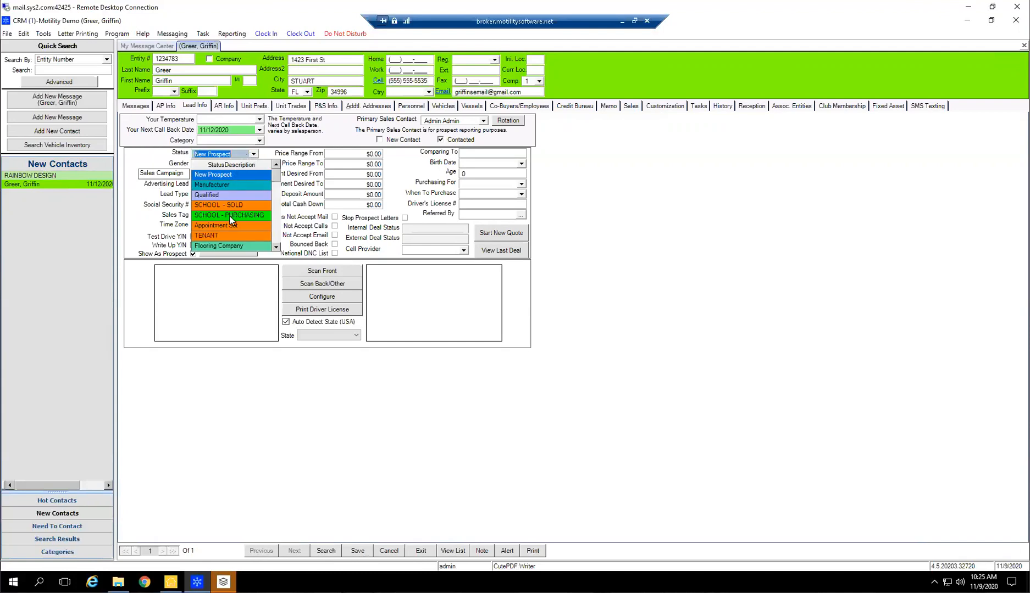
scroll(230, 205, down, 1)
click(209, 237)
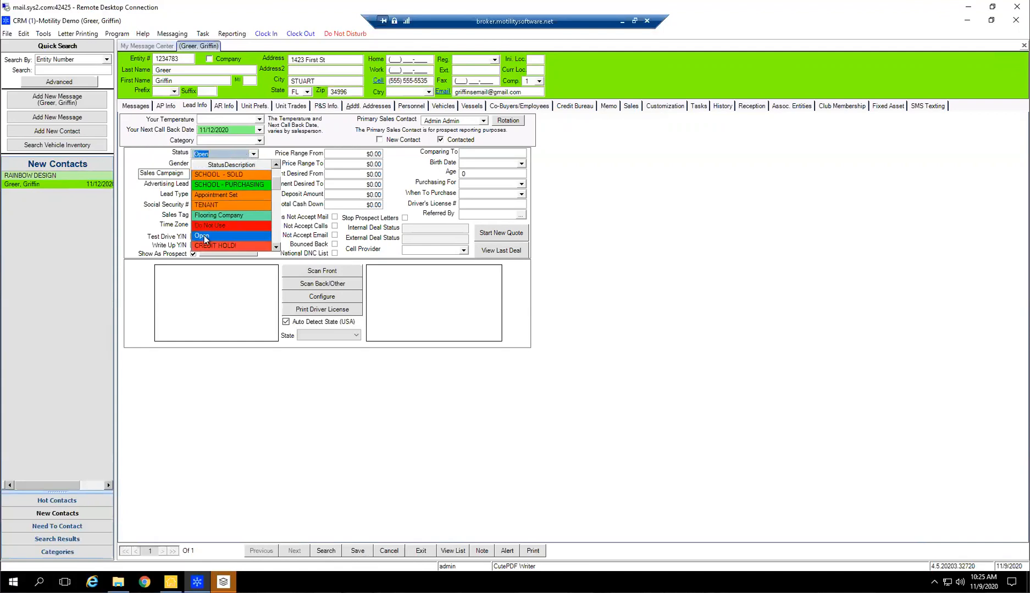
click(253, 154)
scroll(238, 188, down, 5)
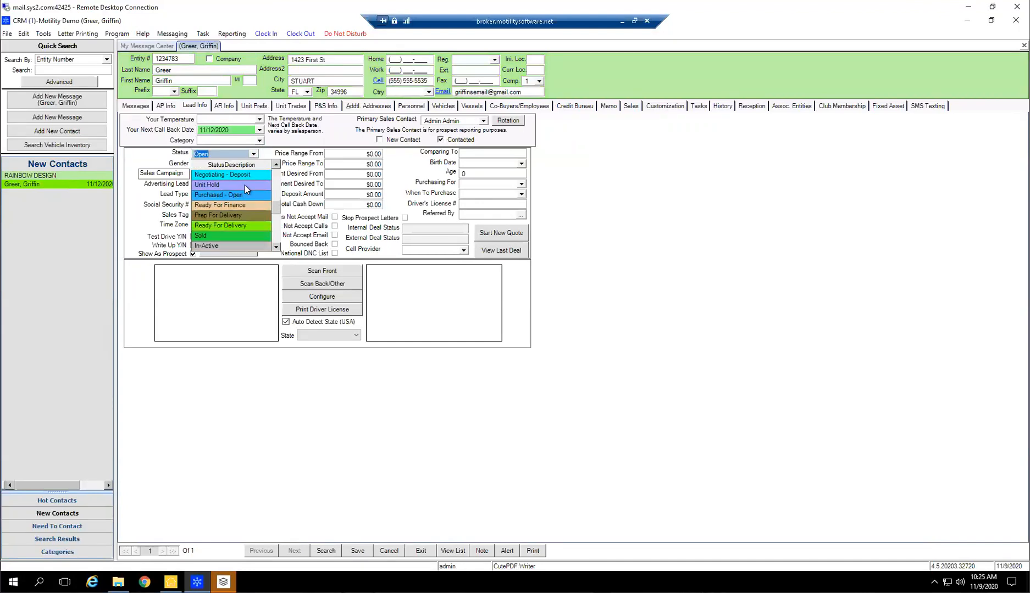
scroll(245, 231, up, 5)
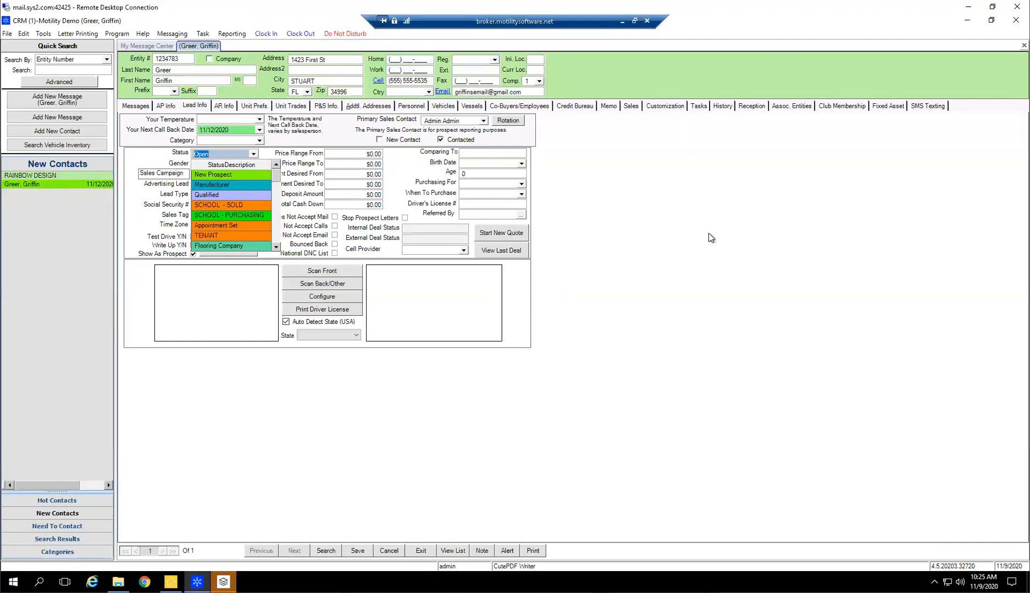
click(663, 238)
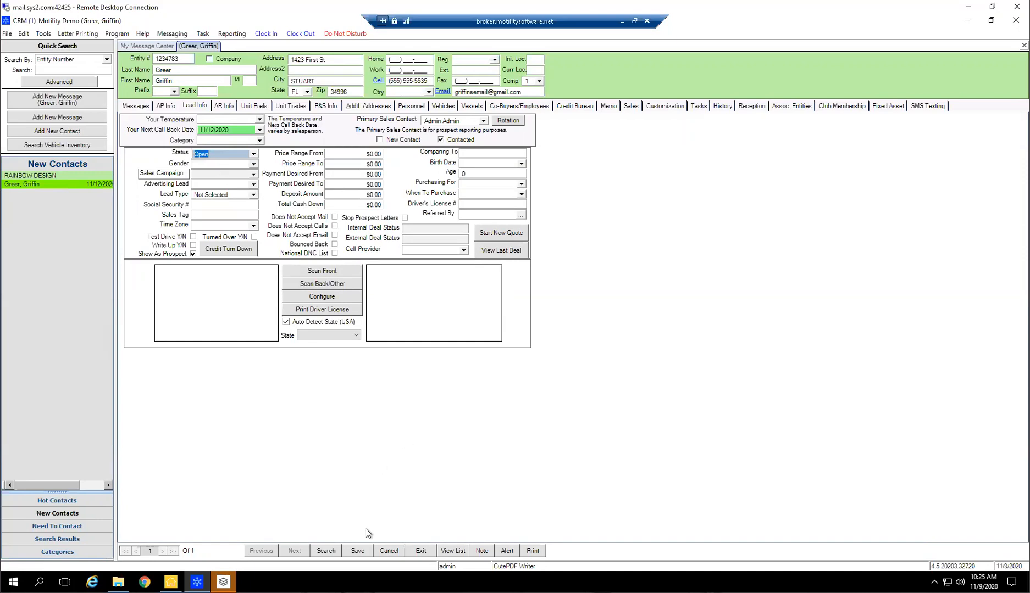
click(356, 552)
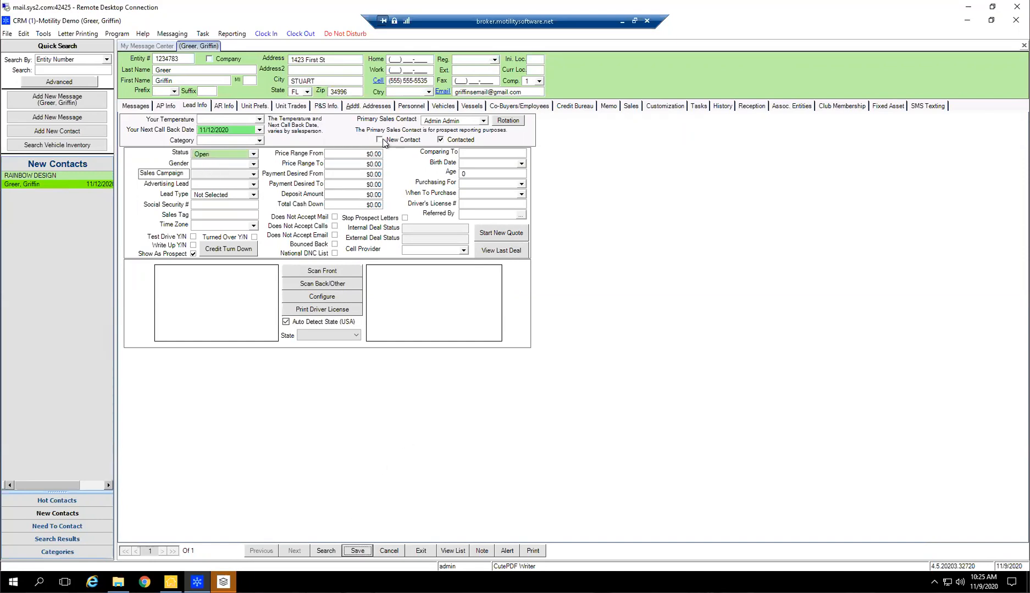
Refresh the New Contacts list and open the RAINBOW DESIGN record to check its contact person and cell number
click(39, 167)
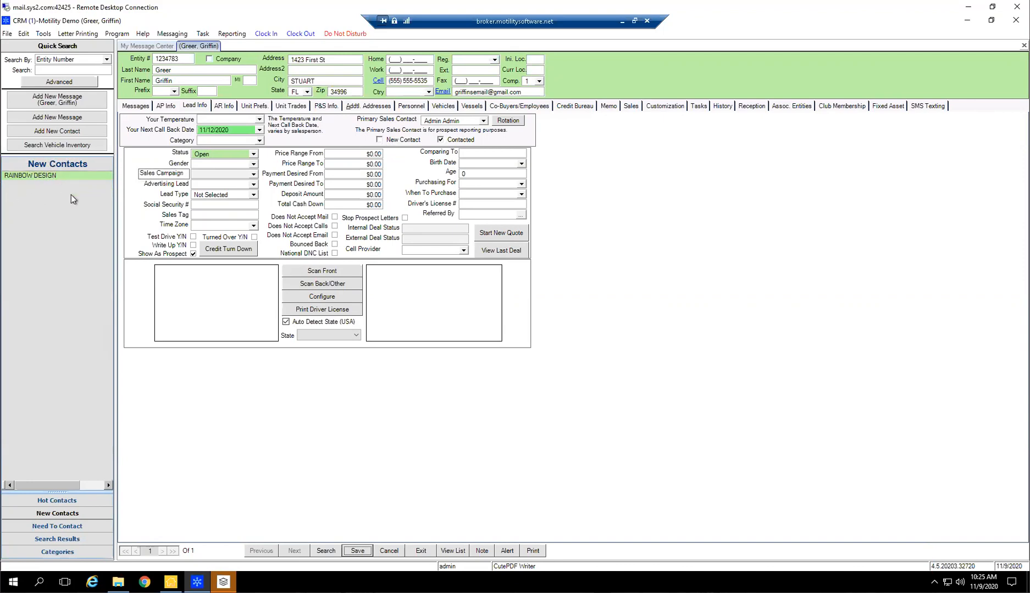
click(26, 174)
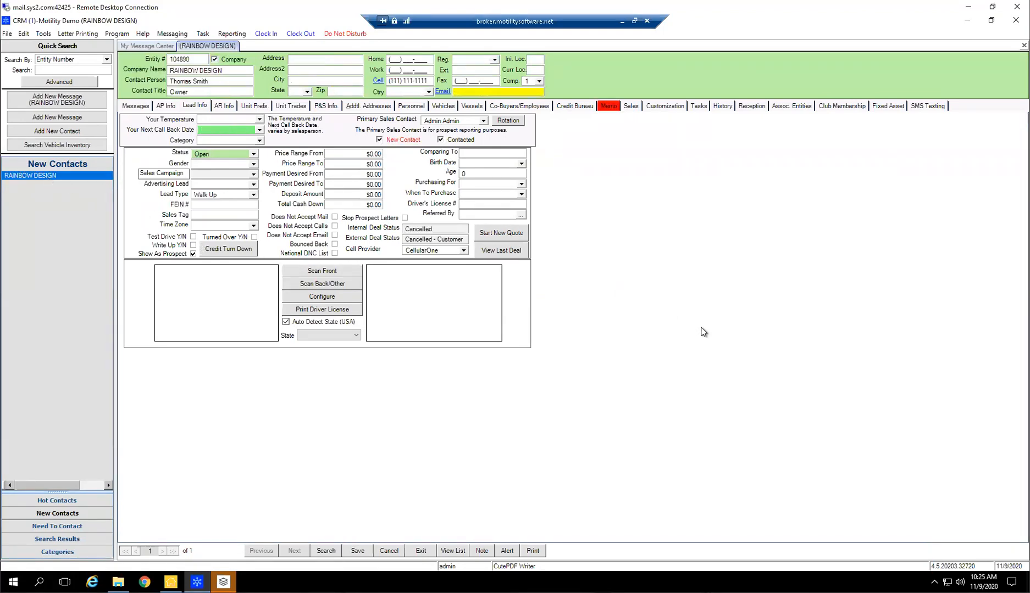
click(199, 81)
triple_click(430, 80)
Add a preset voicemail comment to RAINBOW DESIGN with next call back date 11/10/2020 and display the Need To Contact list
click(481, 550)
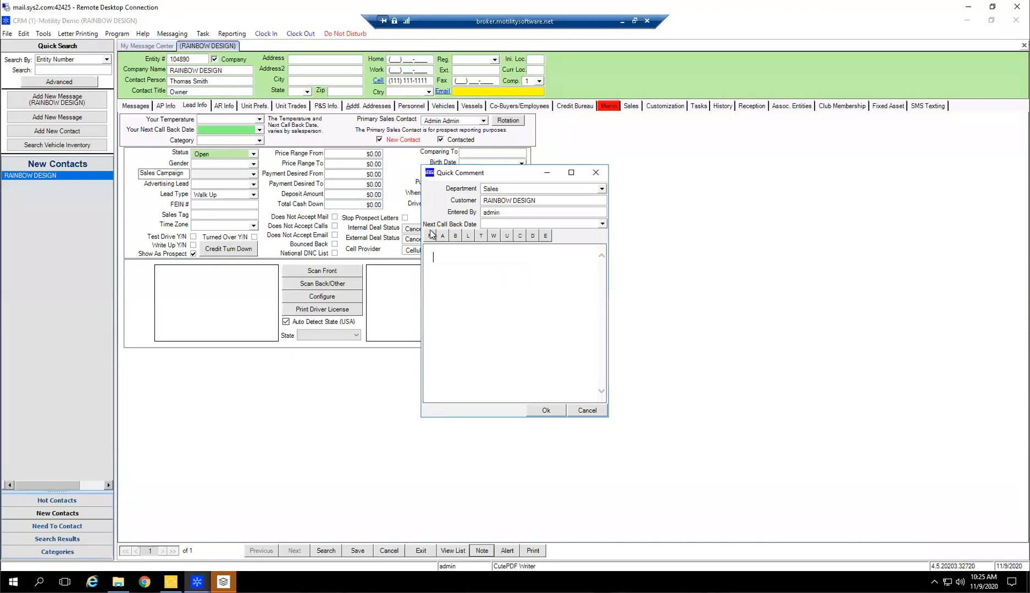
click(430, 235)
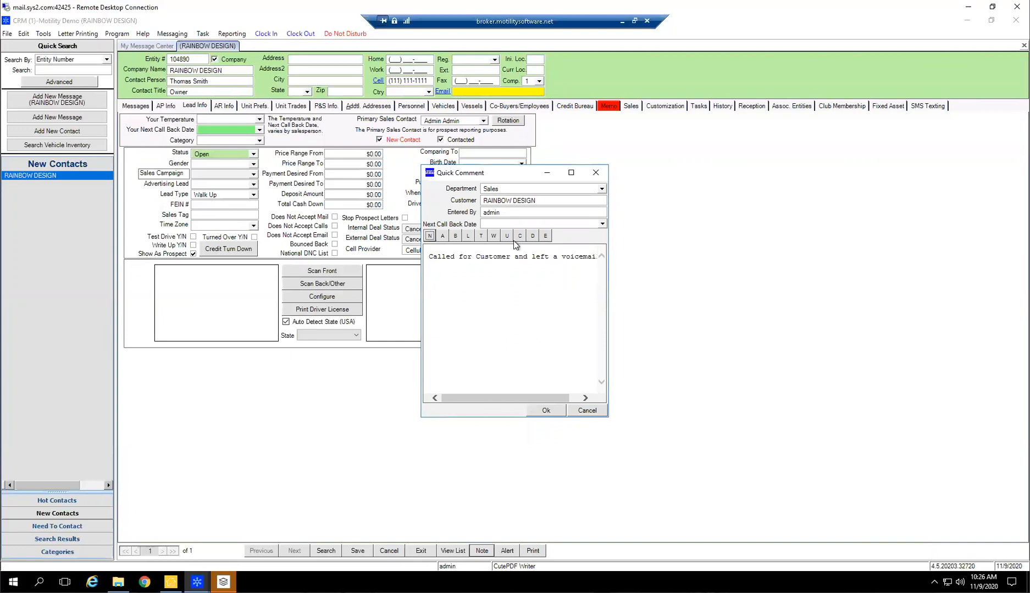
click(602, 225)
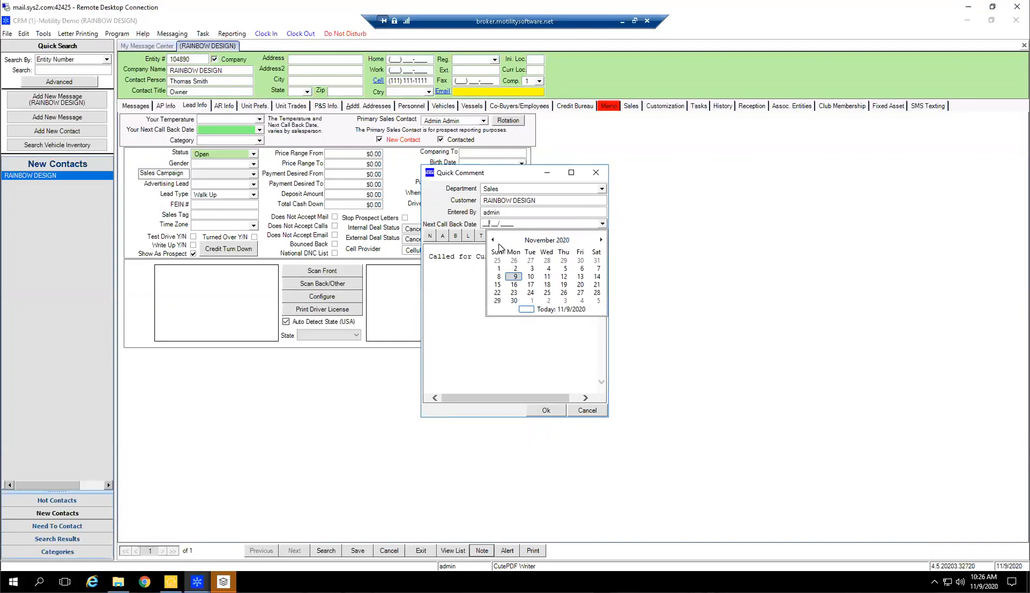
click(530, 277)
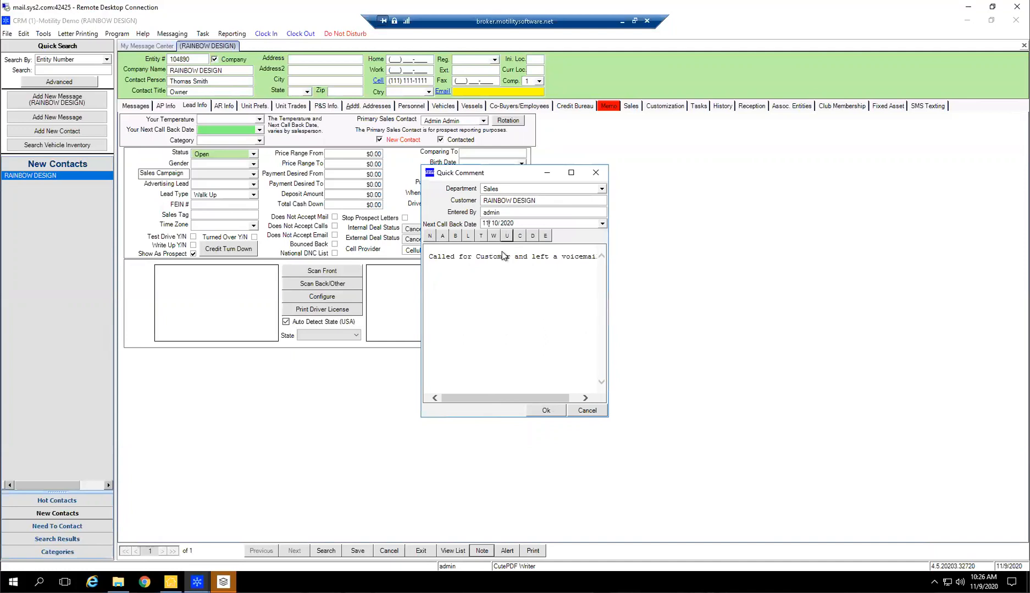
click(545, 411)
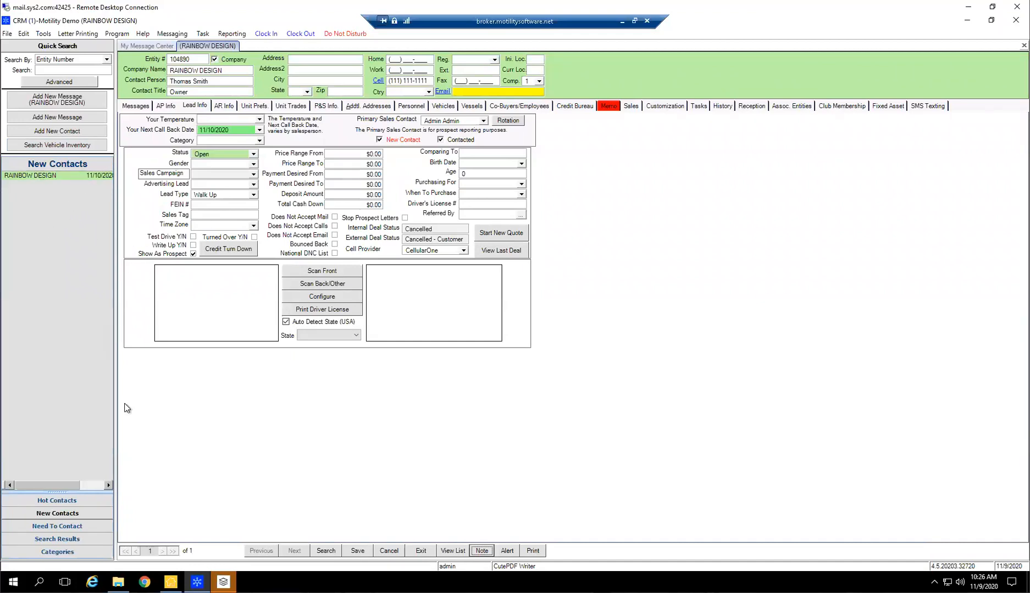
click(57, 526)
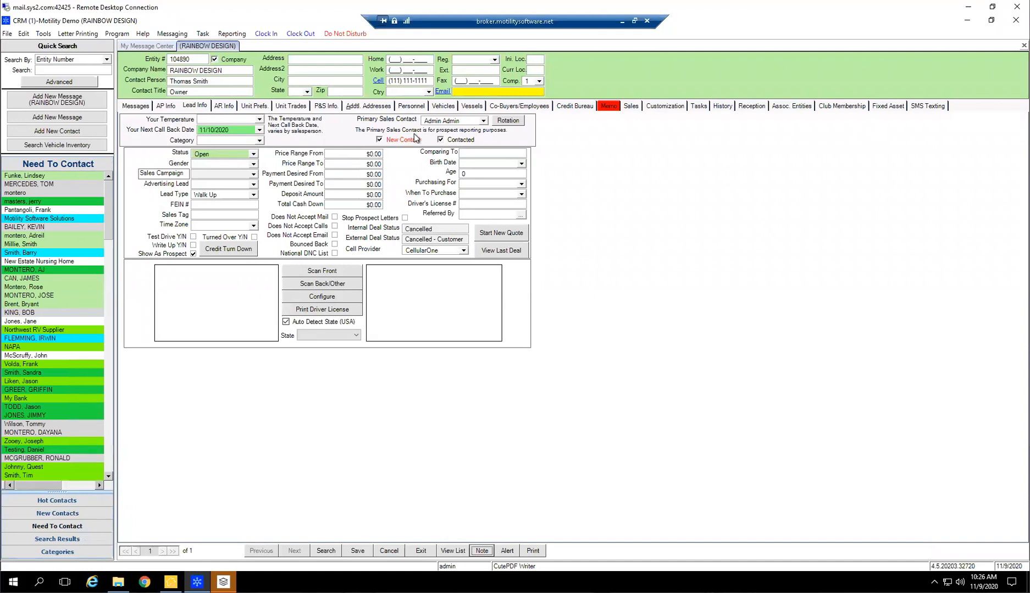
Set RAINBOW DESIGN's lead status to New Prospect, keeping New Contact and Contacted checked, and save the record
click(379, 141)
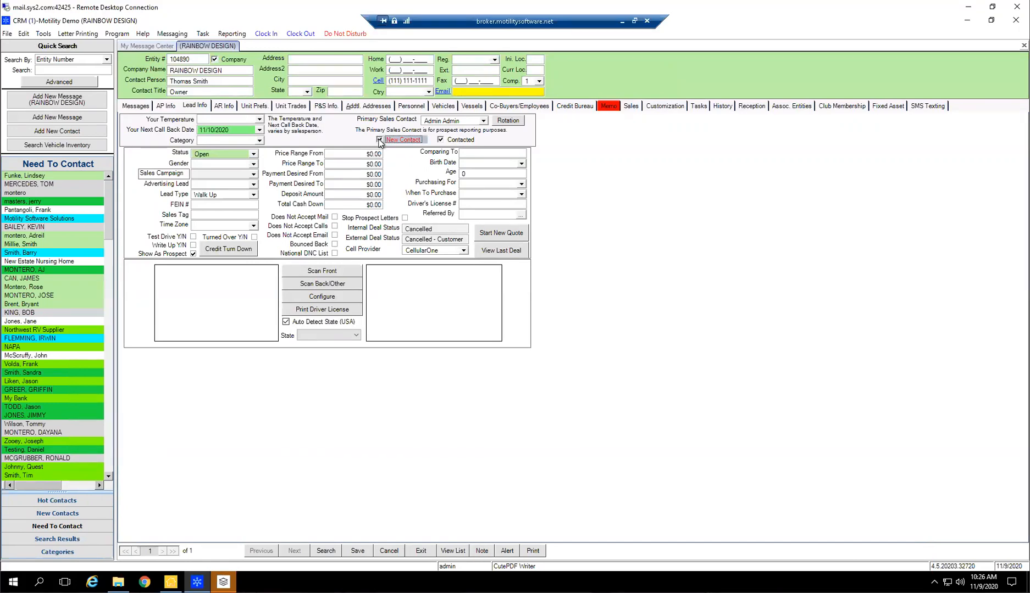
click(379, 140)
click(254, 155)
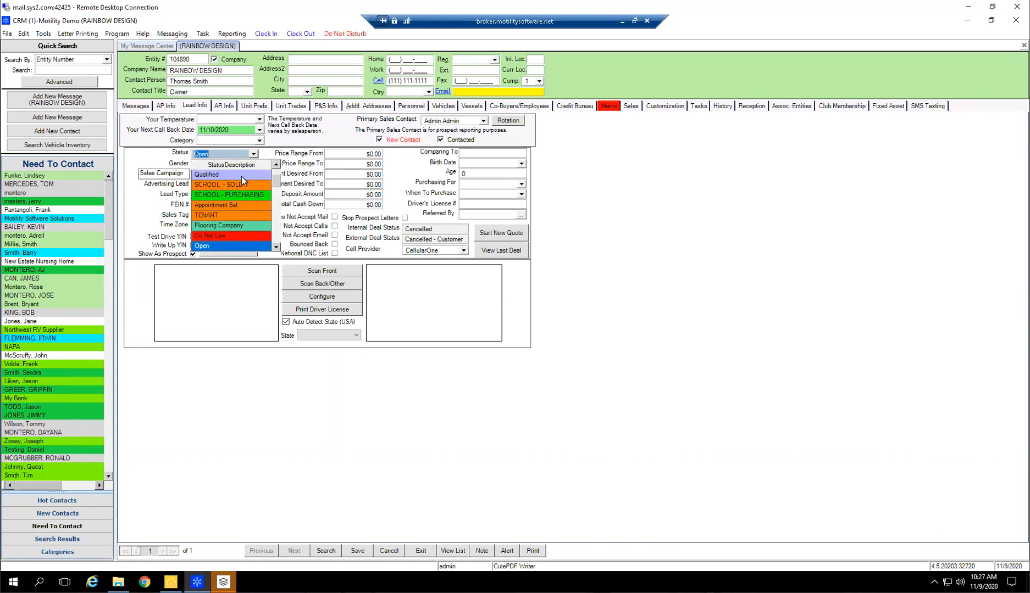
click(238, 175)
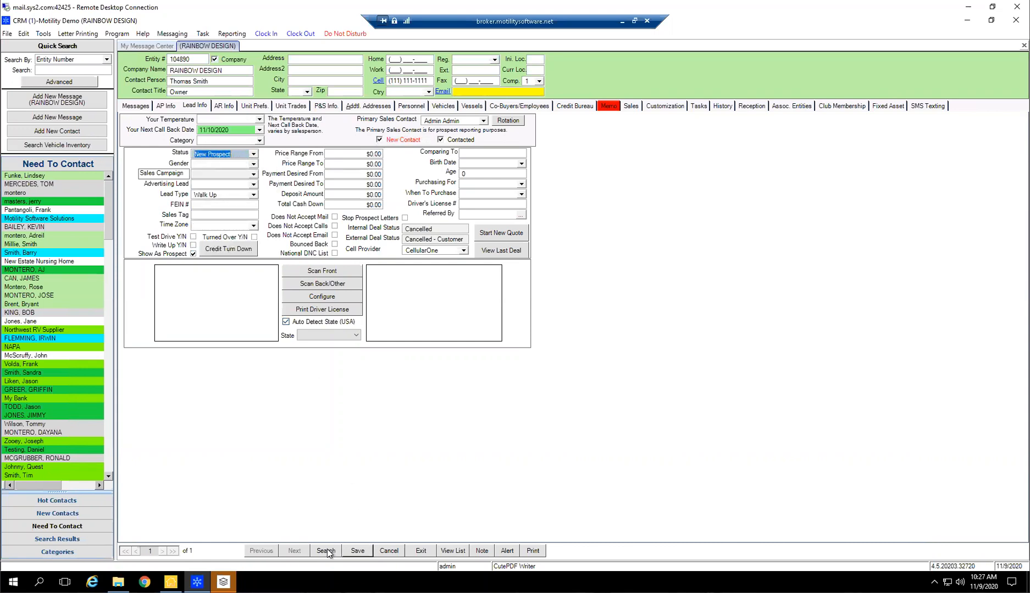
click(358, 551)
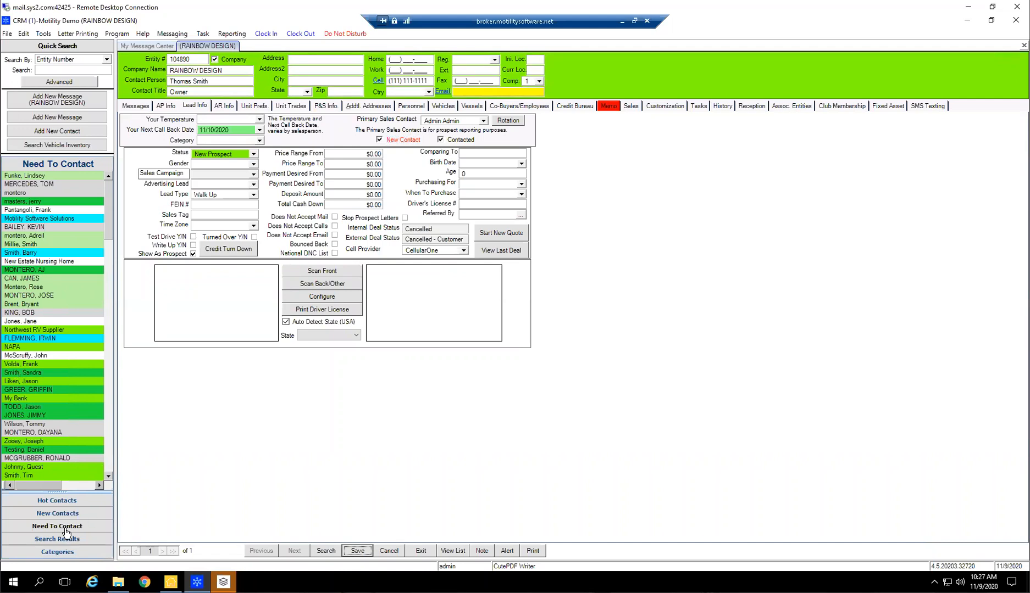
Browse the color-coded Need To Contact list and open several contacts to compare their lead status and next call back date
scroll(76, 364, down, 9)
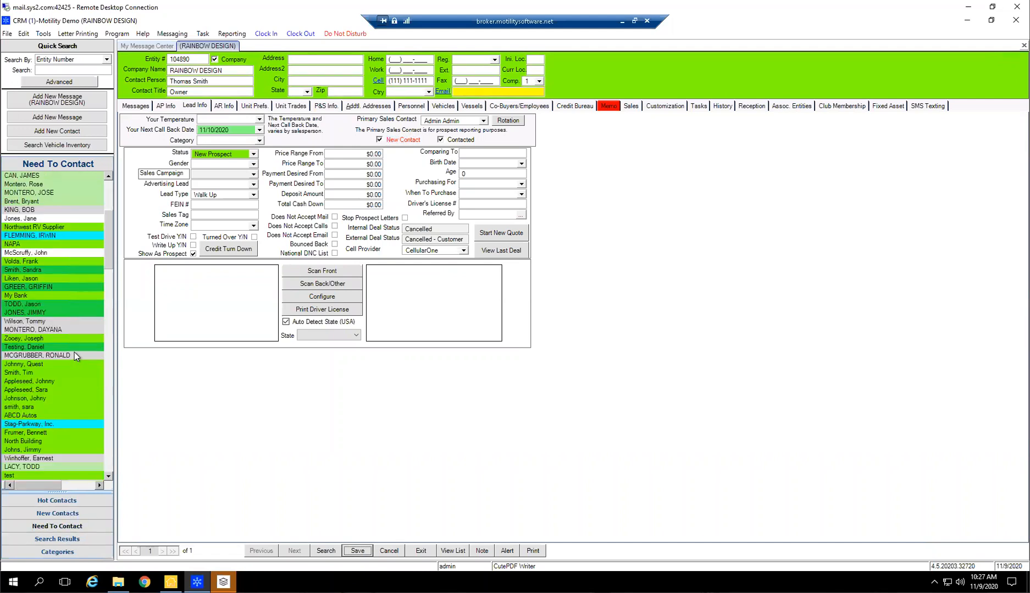
scroll(100, 330, down, 10)
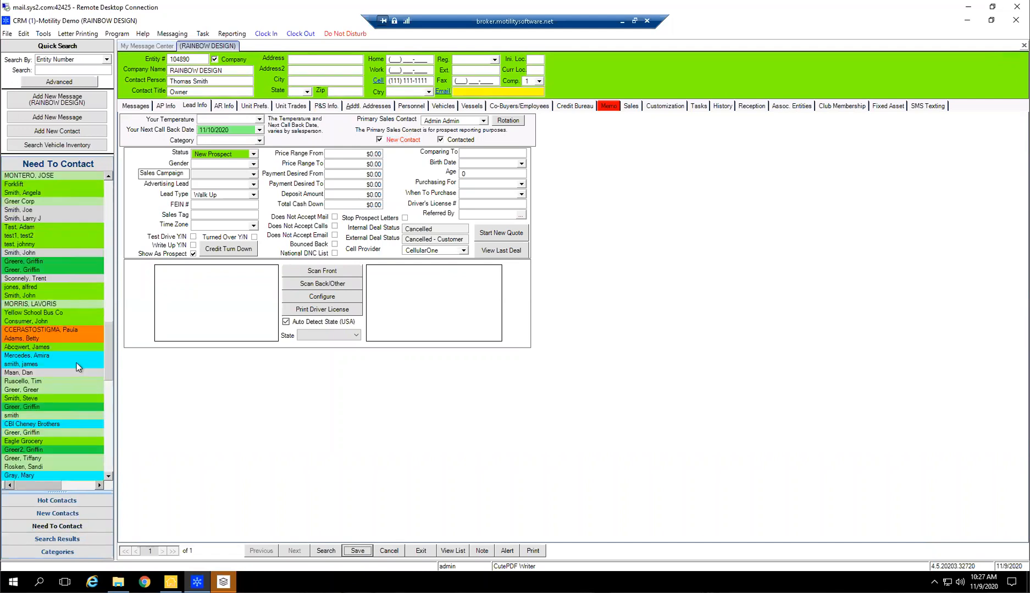
scroll(60, 364, down, 5)
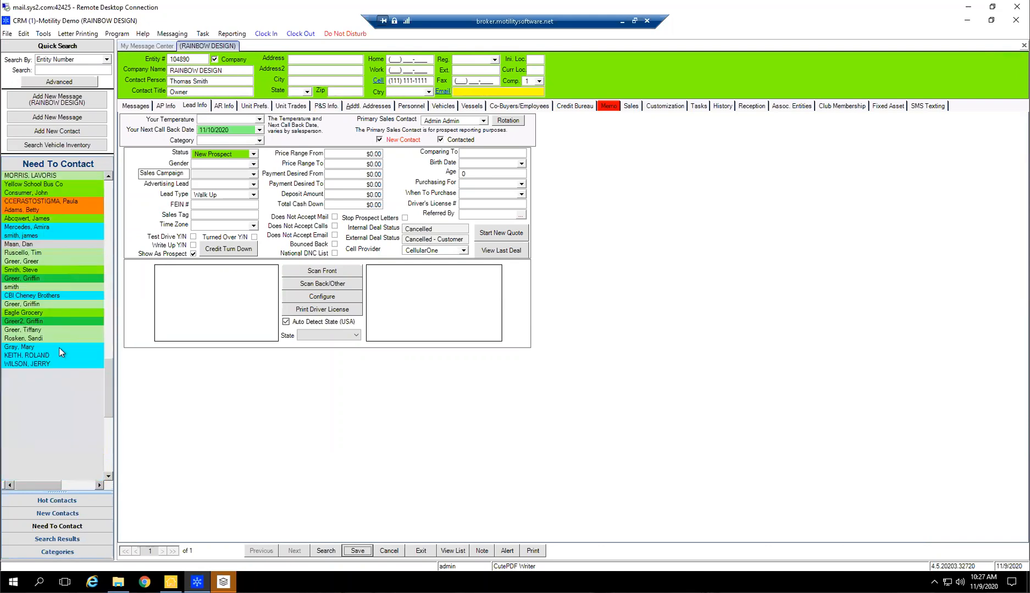
click(28, 305)
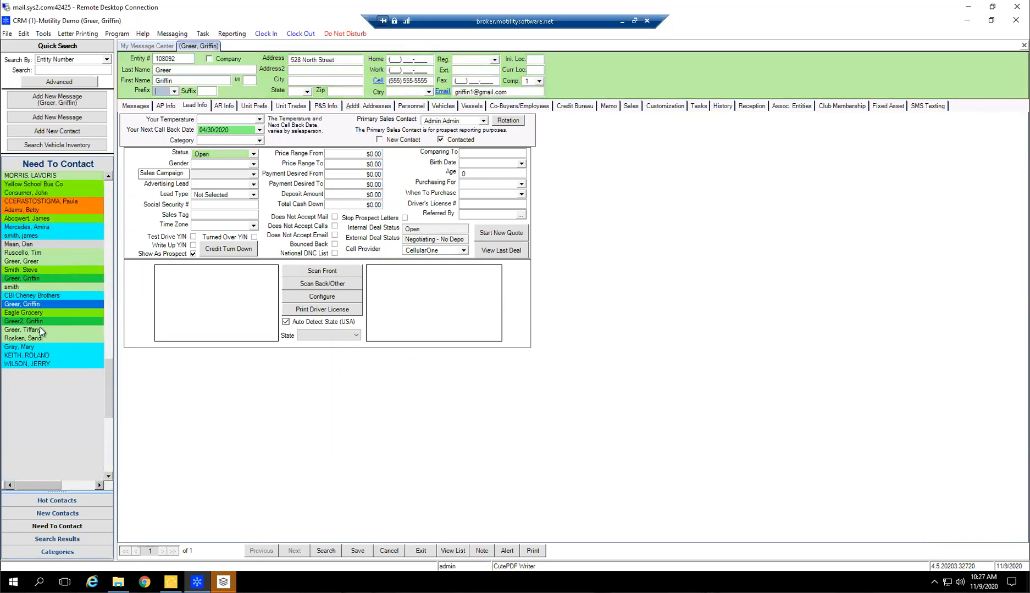
click(39, 280)
click(41, 236)
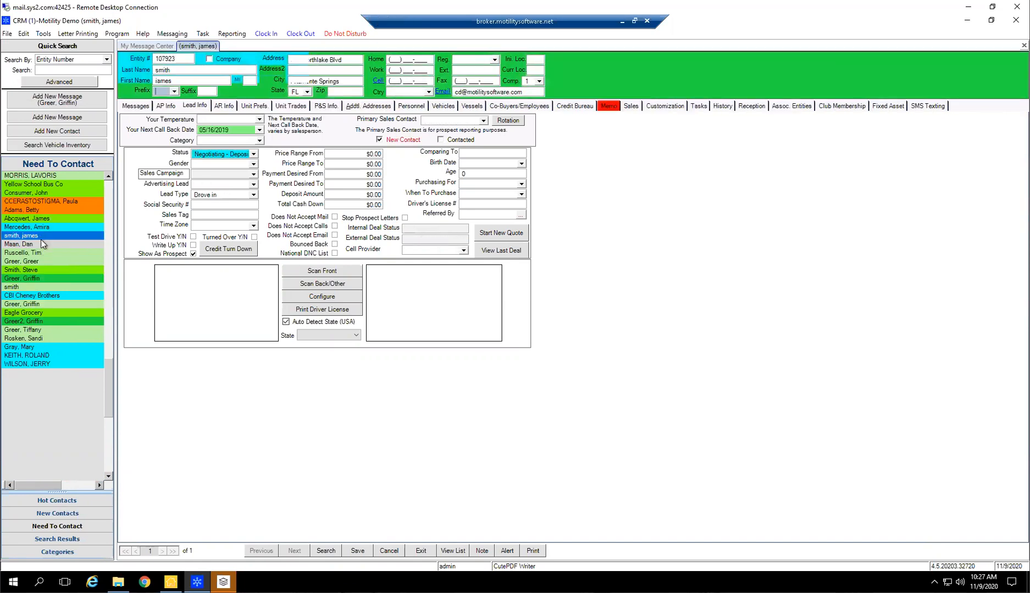
scroll(45, 248, up, 10)
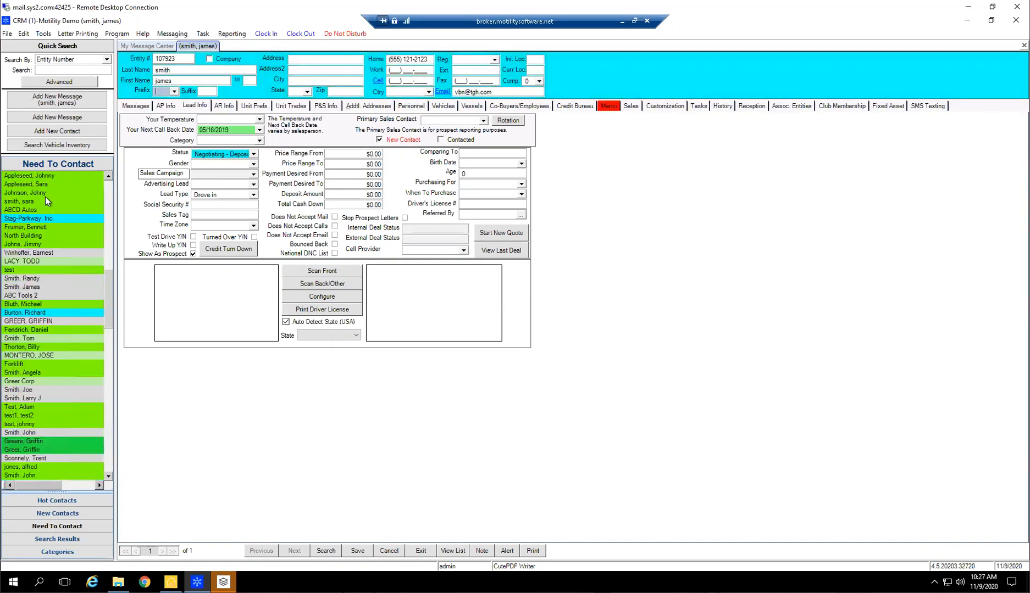
scroll(49, 208, up, 9)
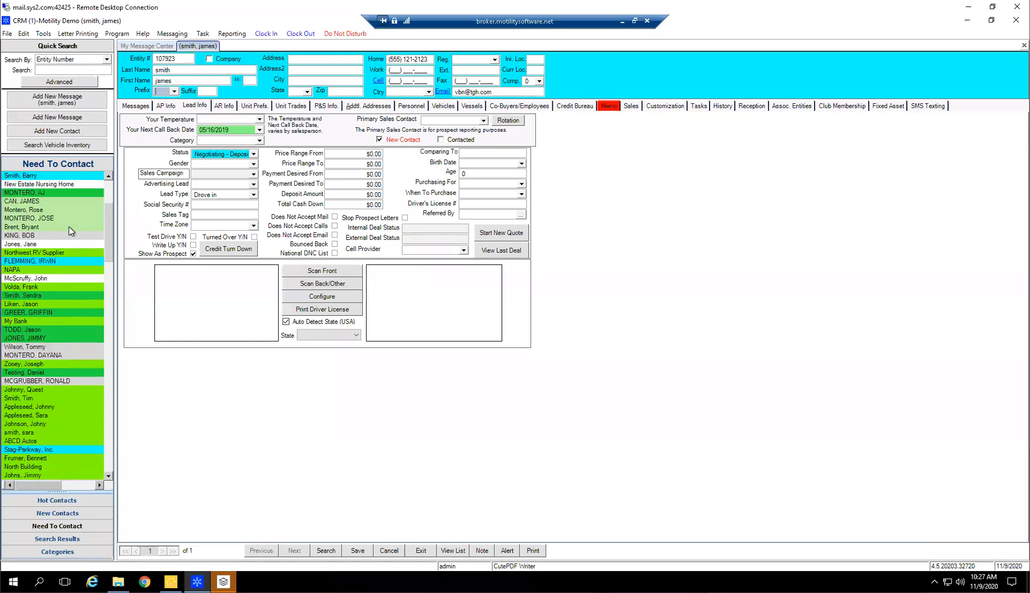
scroll(69, 222, up, 3)
Select every contact in the Need To Contact list and set their next call back date to empty
click(76, 175)
drag(76, 190, 72, 578)
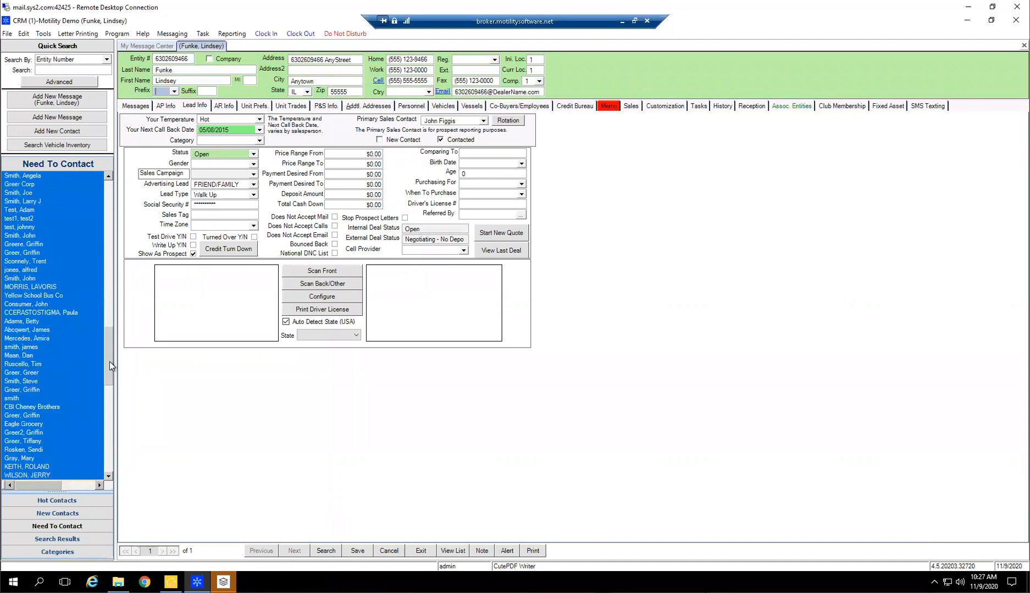
right_click(76, 304)
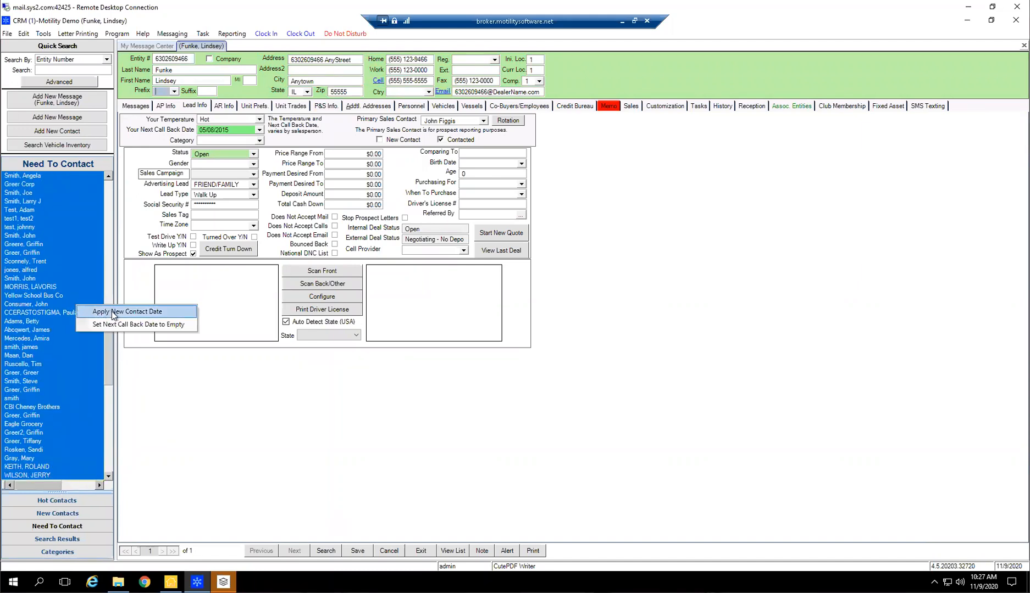
click(122, 325)
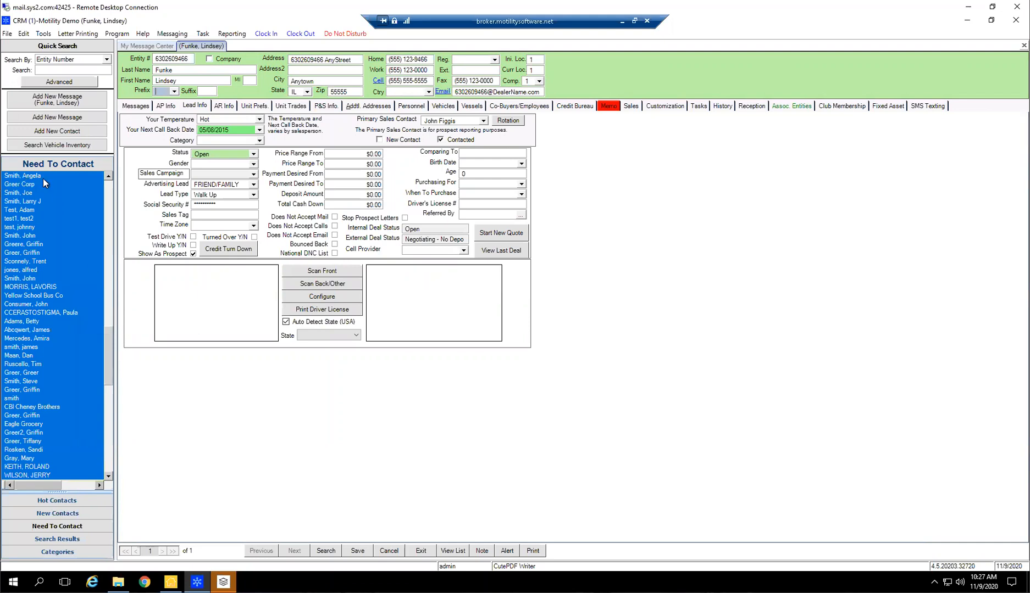
click(34, 484)
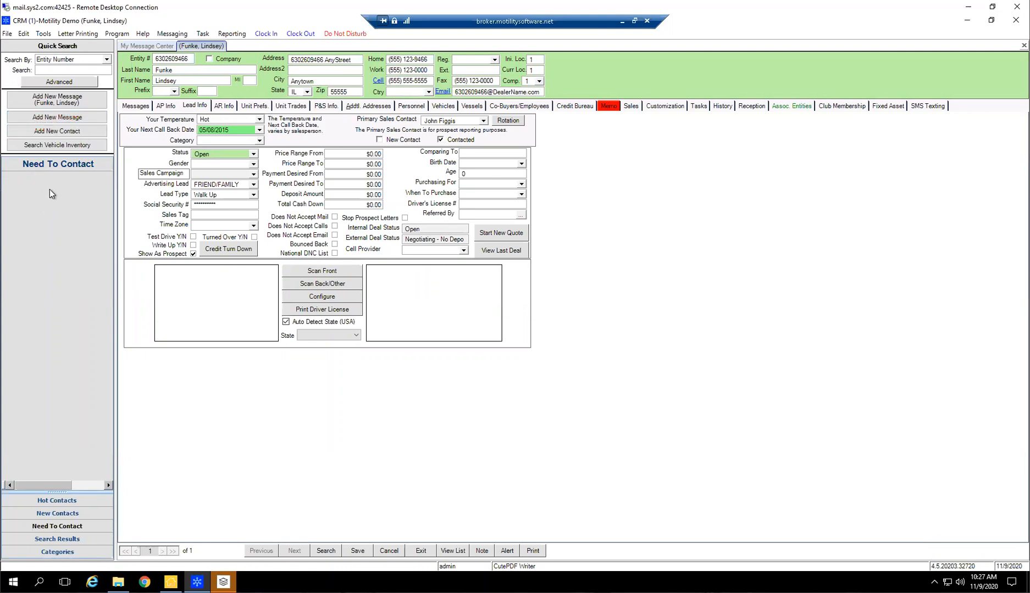
Review the quick search criteria, choose Last Name and search for the customer by last name
click(106, 60)
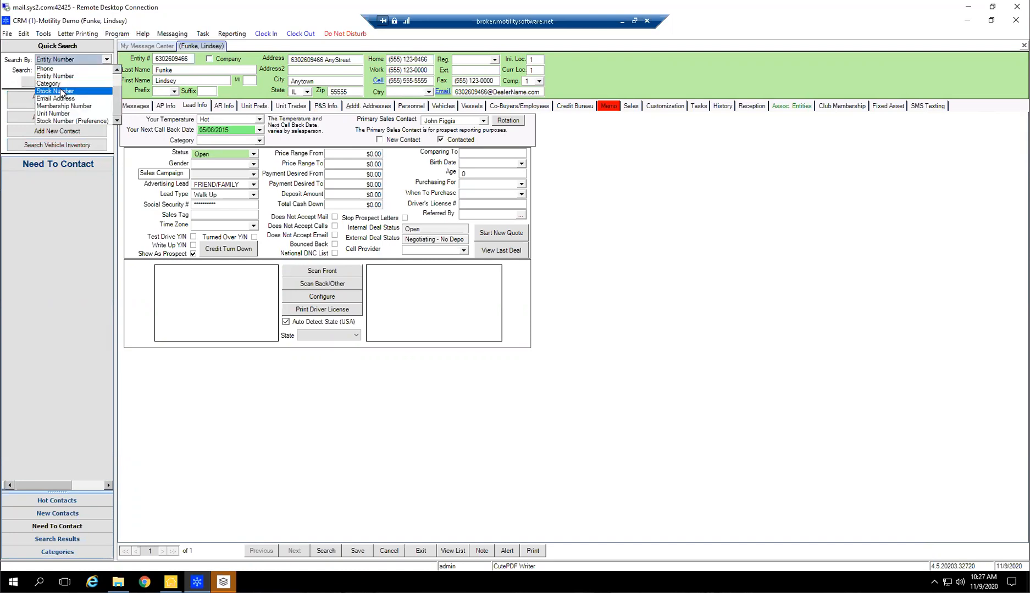
scroll(61, 93, up, 3)
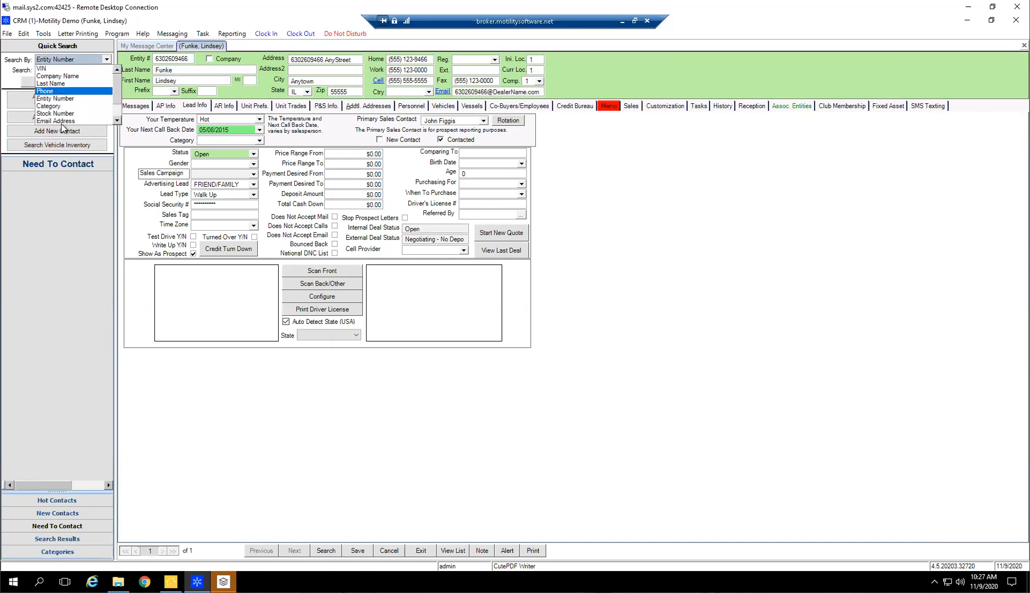
scroll(64, 112, down, 3)
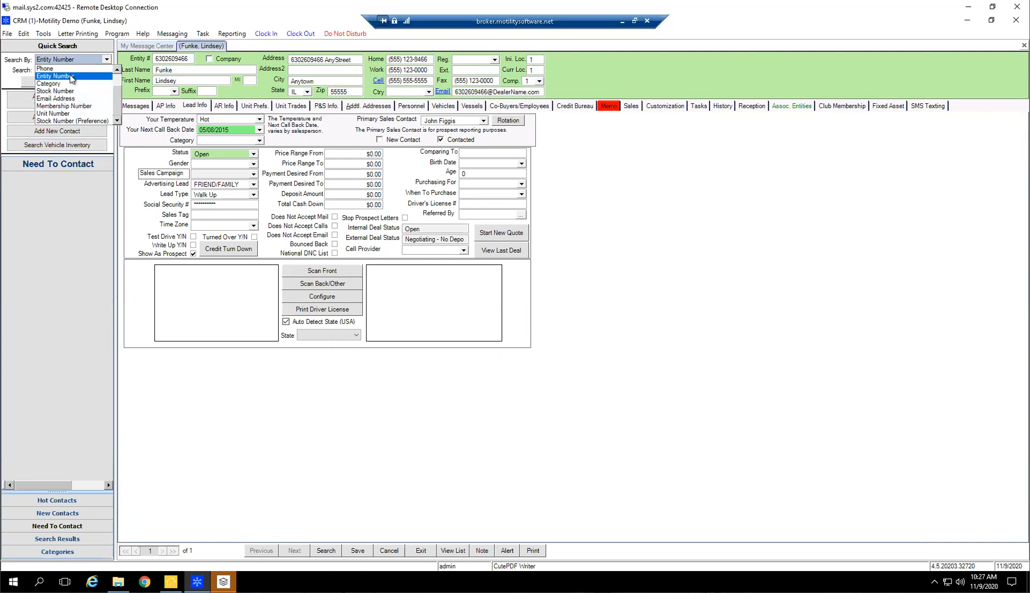
scroll(77, 82, up, 3)
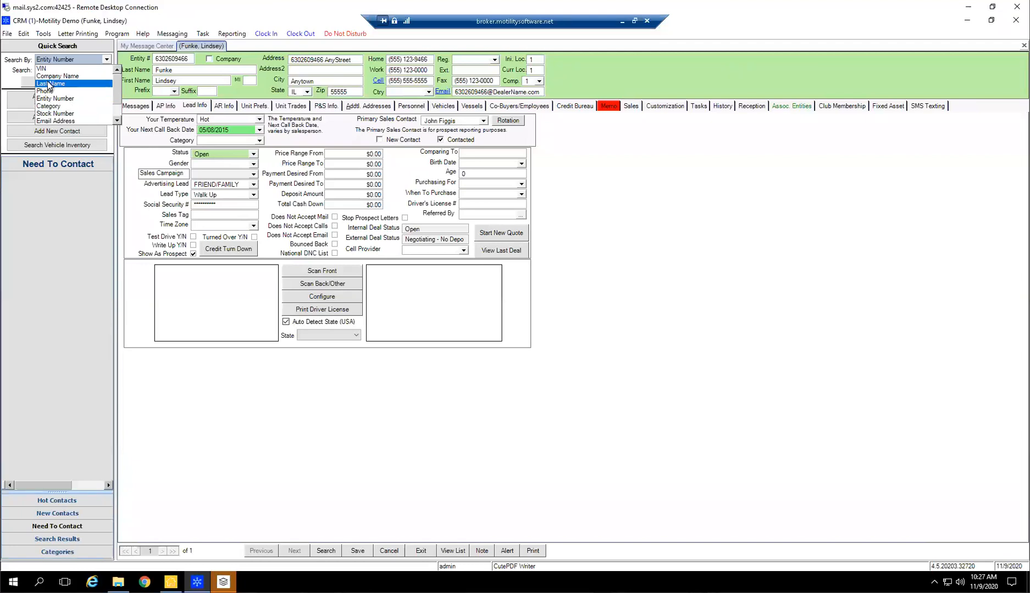
click(50, 84)
click(69, 70)
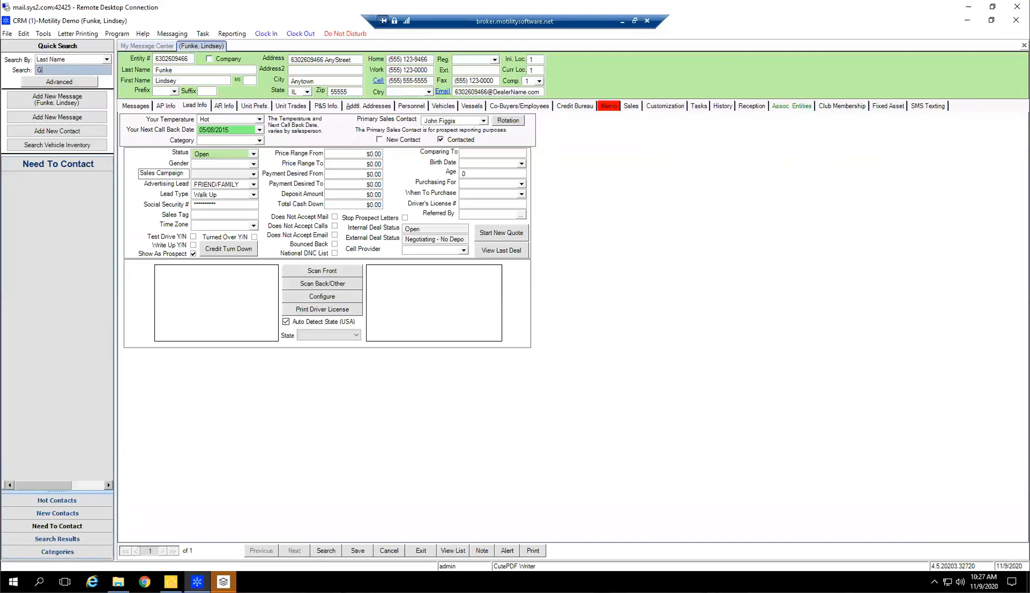
text(Greer)
key(Return)
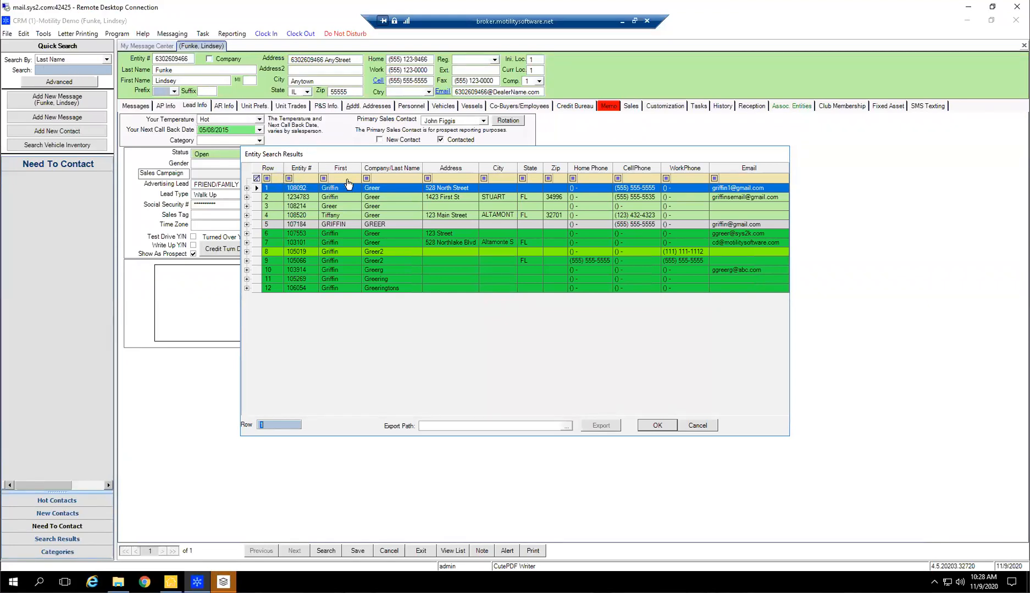
Filter the last-name search results by the customer's street number and open the matching record
click(442, 178)
text(1423)
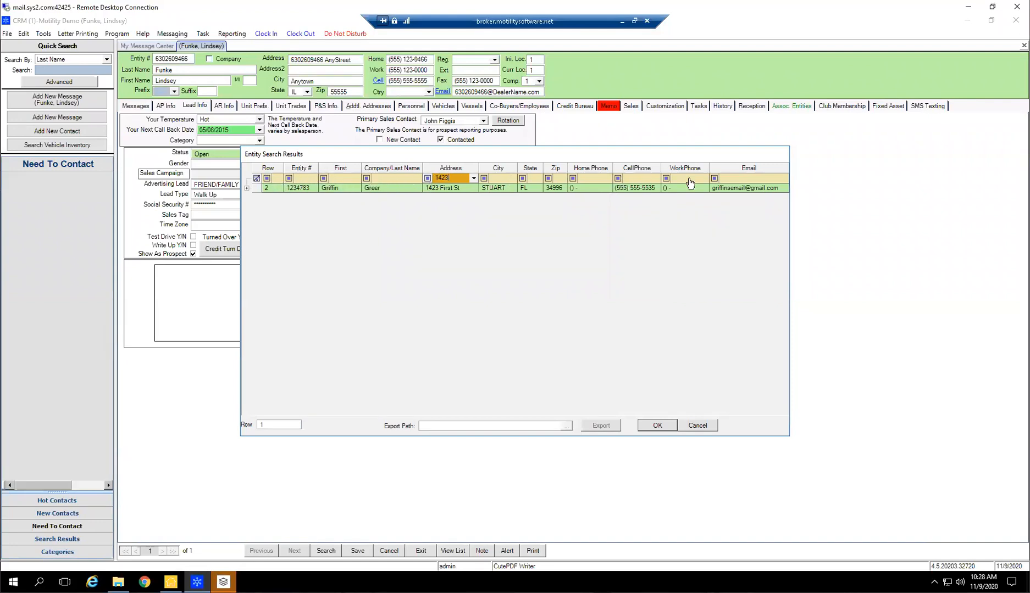
double_click(452, 188)
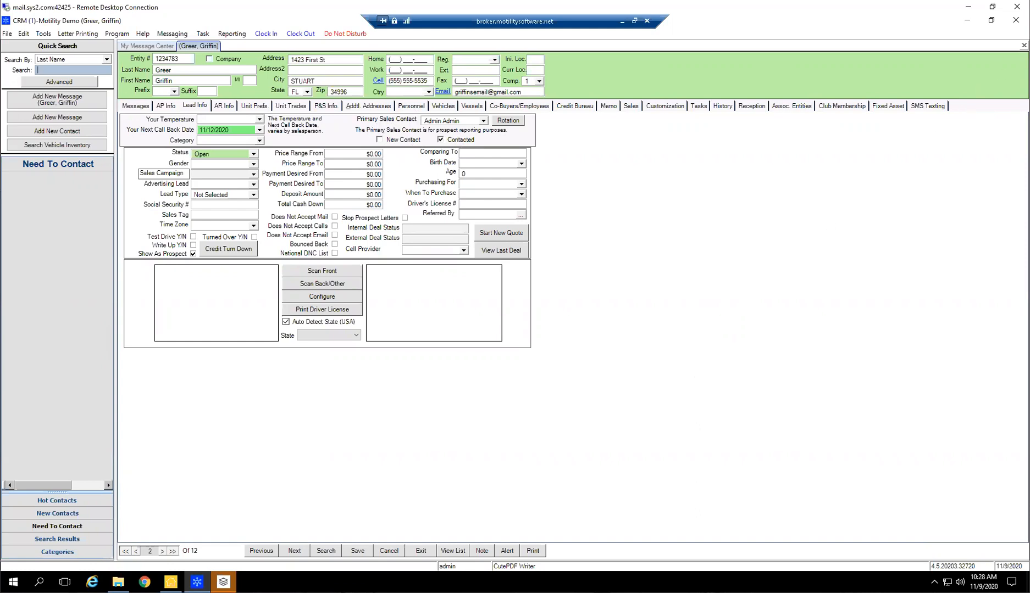
Close all CRM windows and reopen CRM-Sales Quoting for A-Motility Software - Location 1 from the Infinity Main Menu
click(1015, 20)
right_click(196, 582)
click(191, 561)
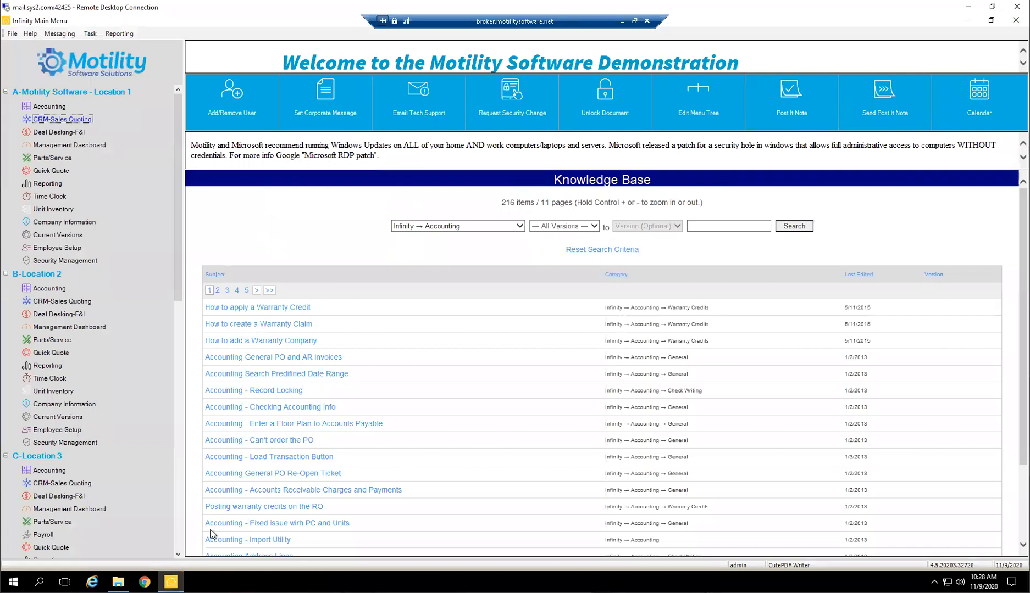
click(52, 121)
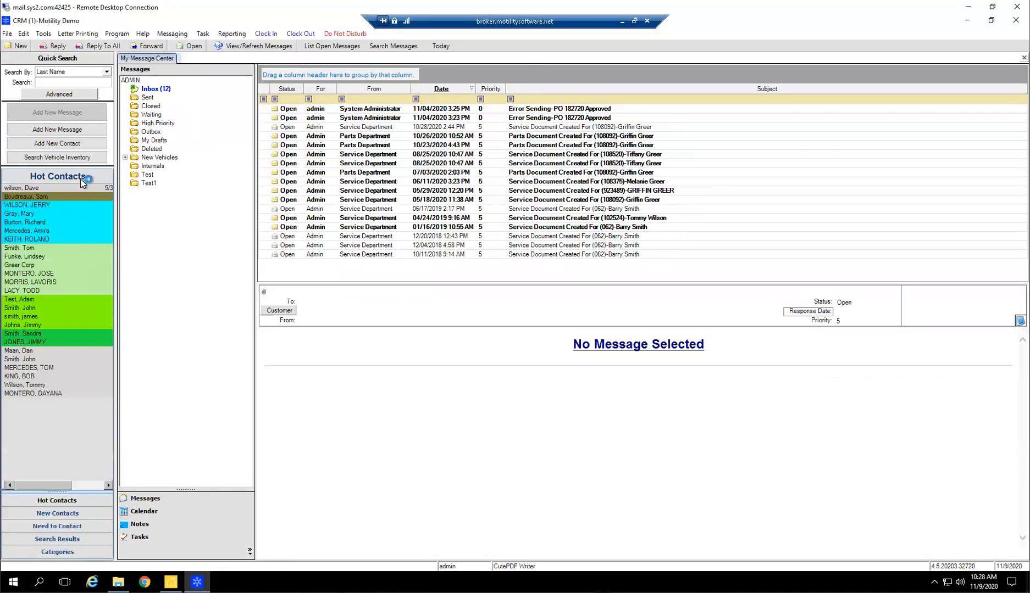
Run an advanced search for prospects whose Primary Sales Rep is Admin Admin
click(59, 94)
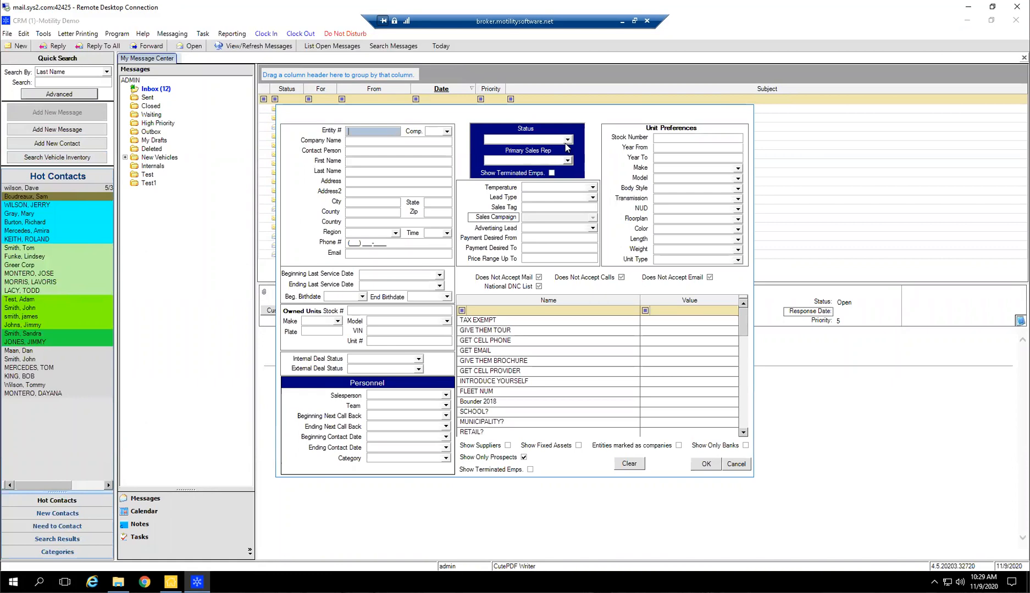
click(566, 159)
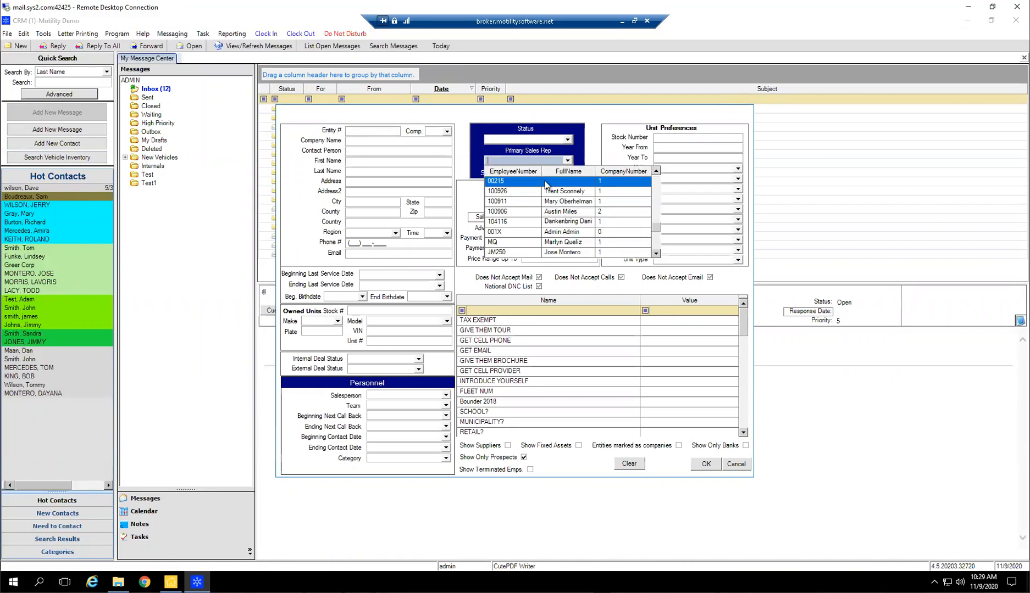
key(Down)
key(Down)
key(Down)
key(Down)
key(Down)
key(Return)
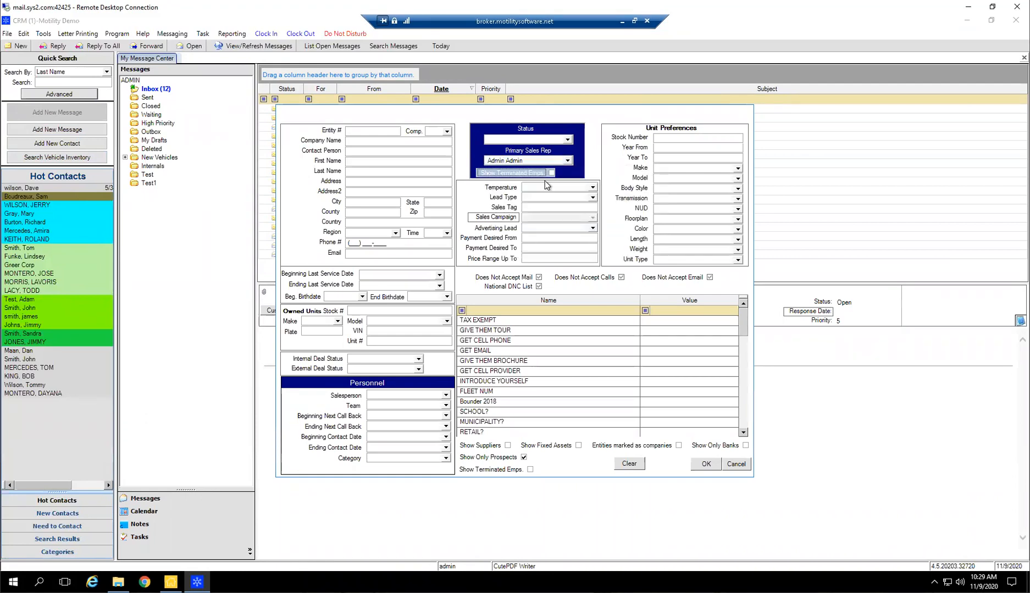
click(707, 465)
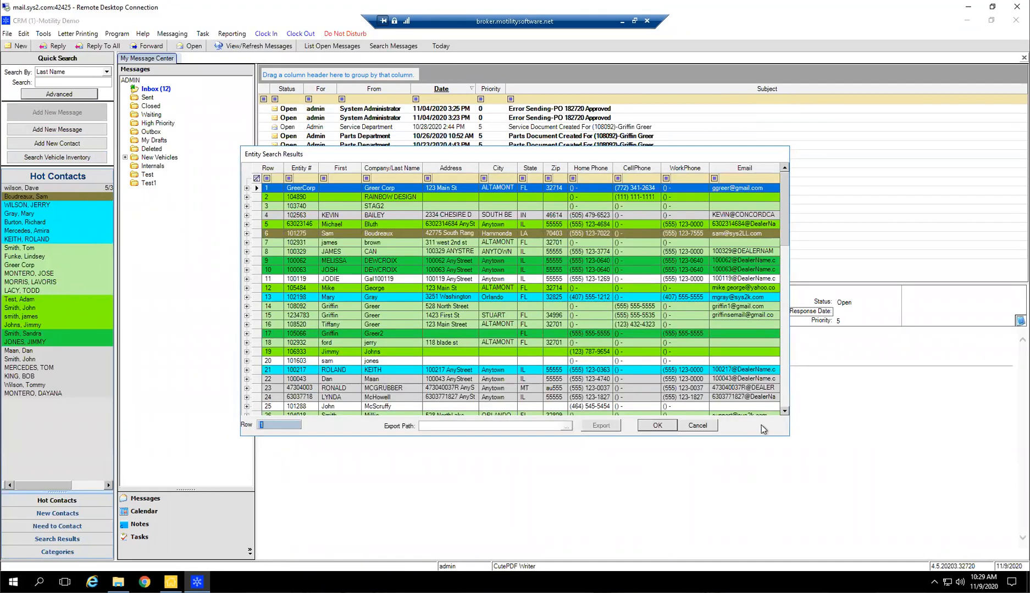
Filter the advanced search results by the customer's street number, open the matching record and display the Search Results list
scroll(582, 307, down, 12)
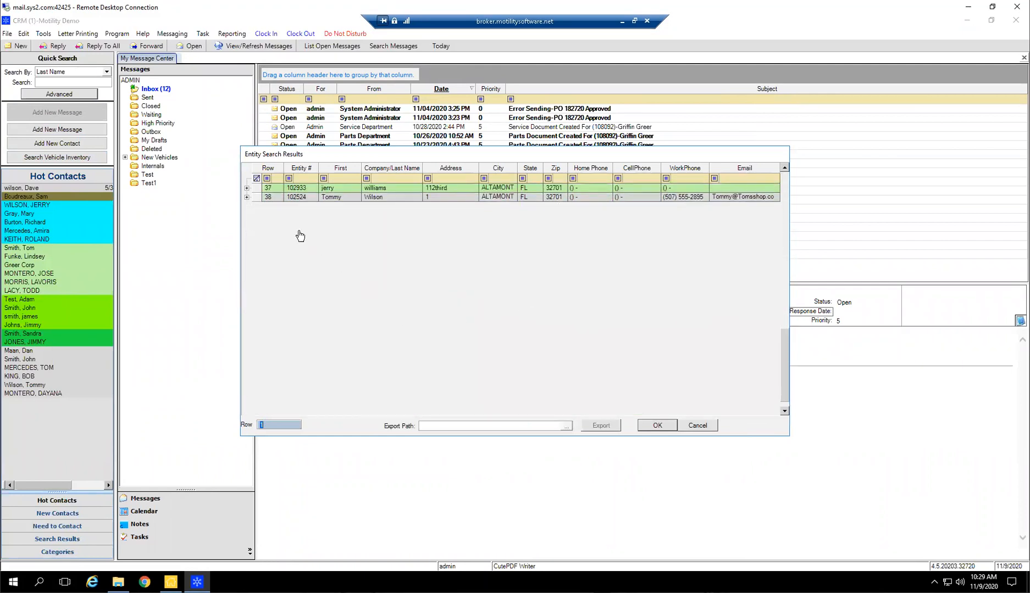
scroll(277, 228, up, 8)
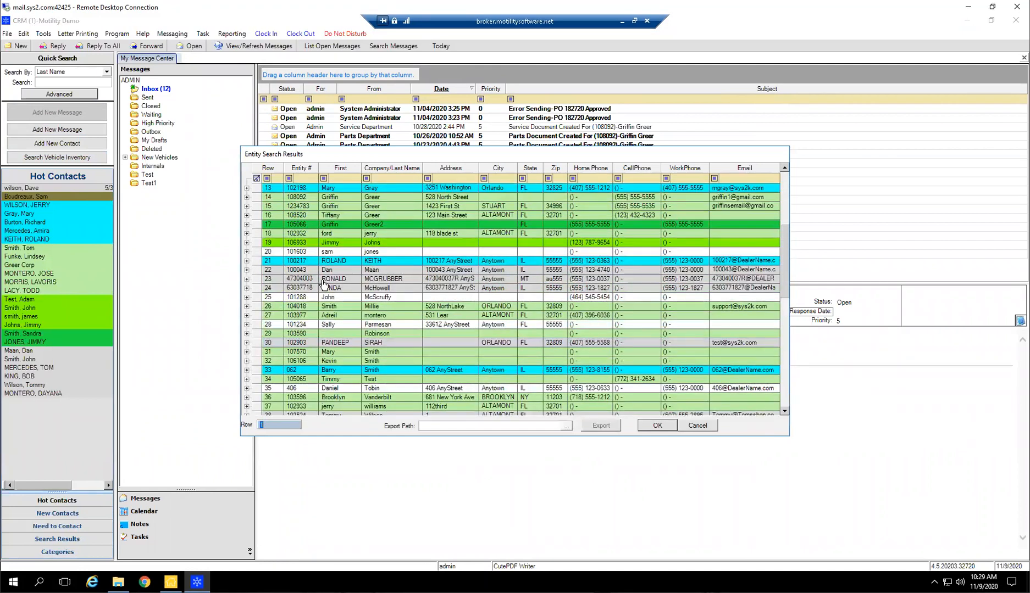
scroll(324, 283, up, 4)
click(452, 177)
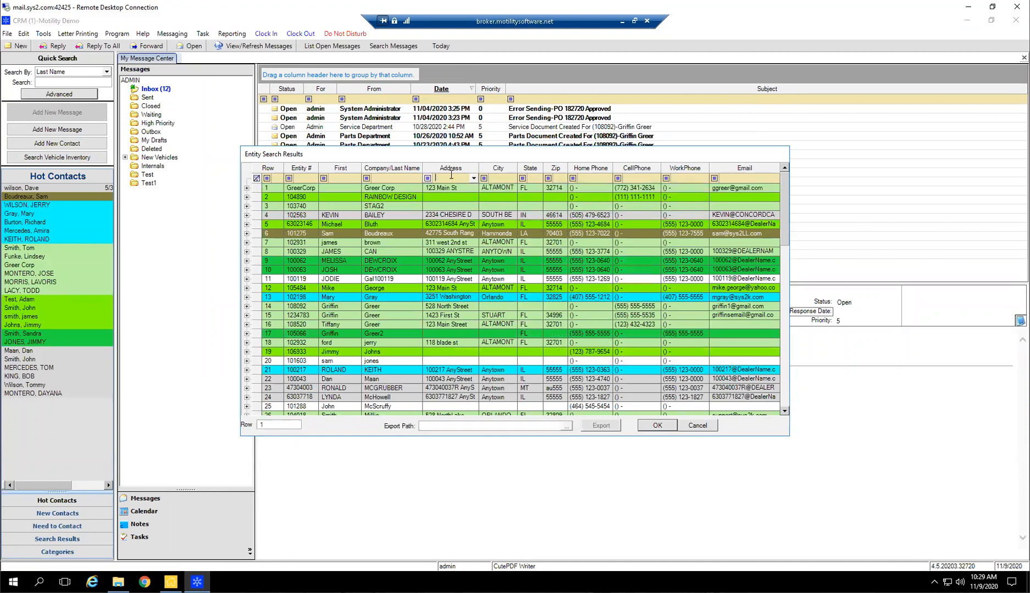
text(1423)
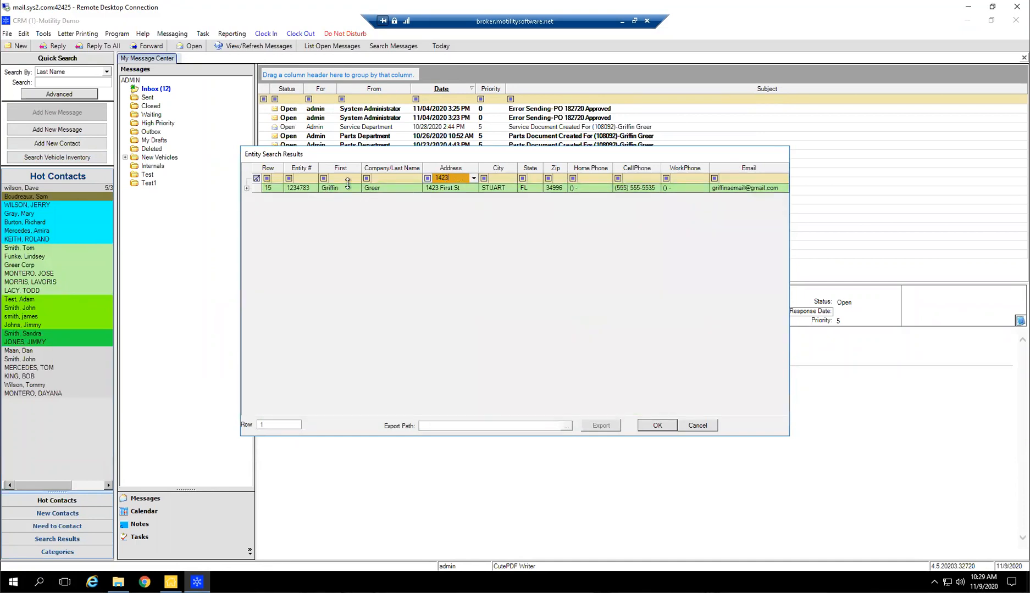
drag(455, 178, 395, 174)
double_click(389, 189)
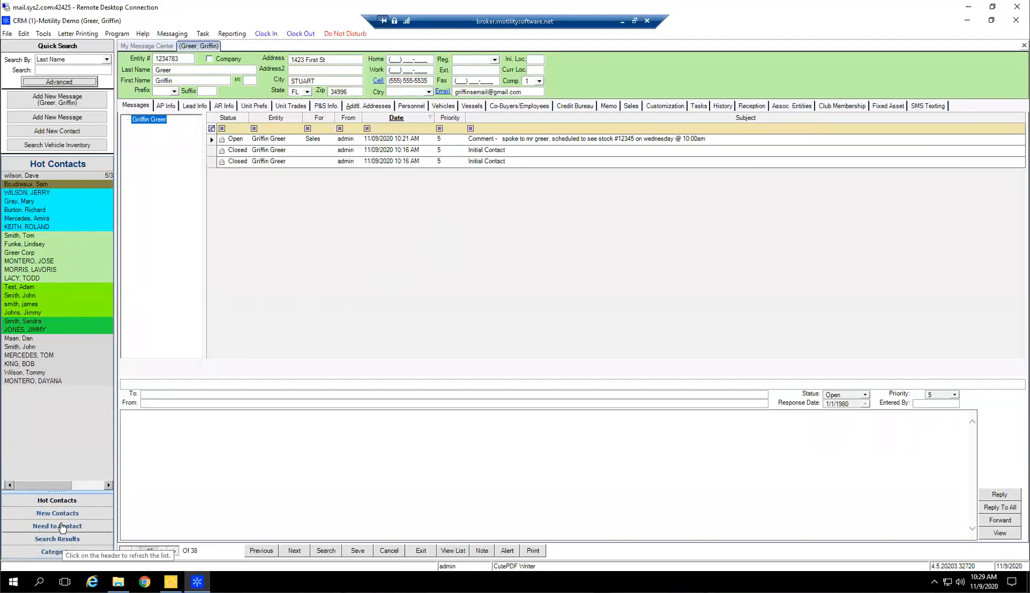
click(63, 540)
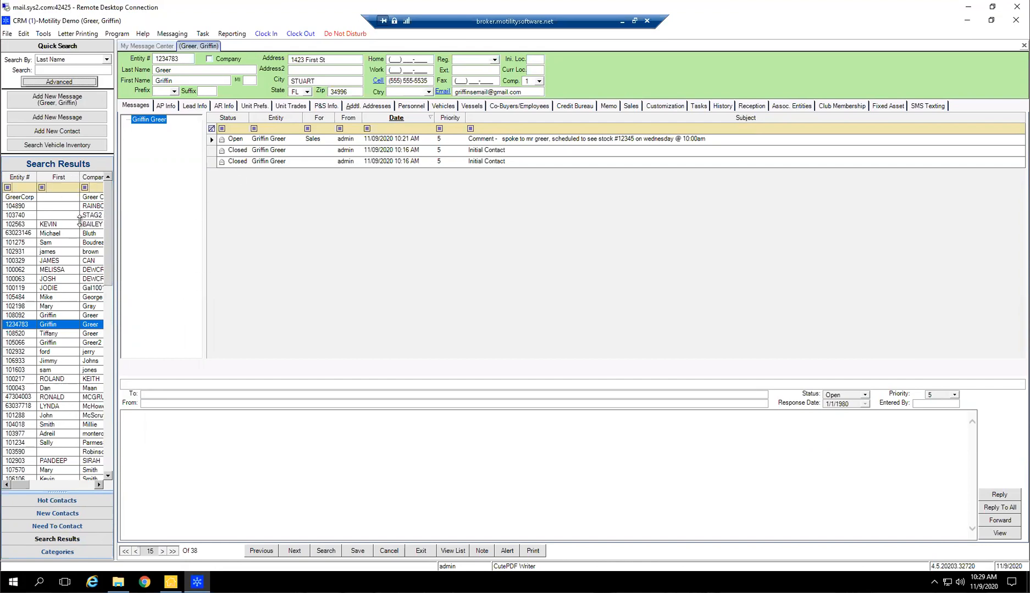
Redisplay the Search Results list, open the Greer Corp record, and advance to the Rainbow Design record without saving changes
click(64, 526)
click(57, 539)
click(41, 197)
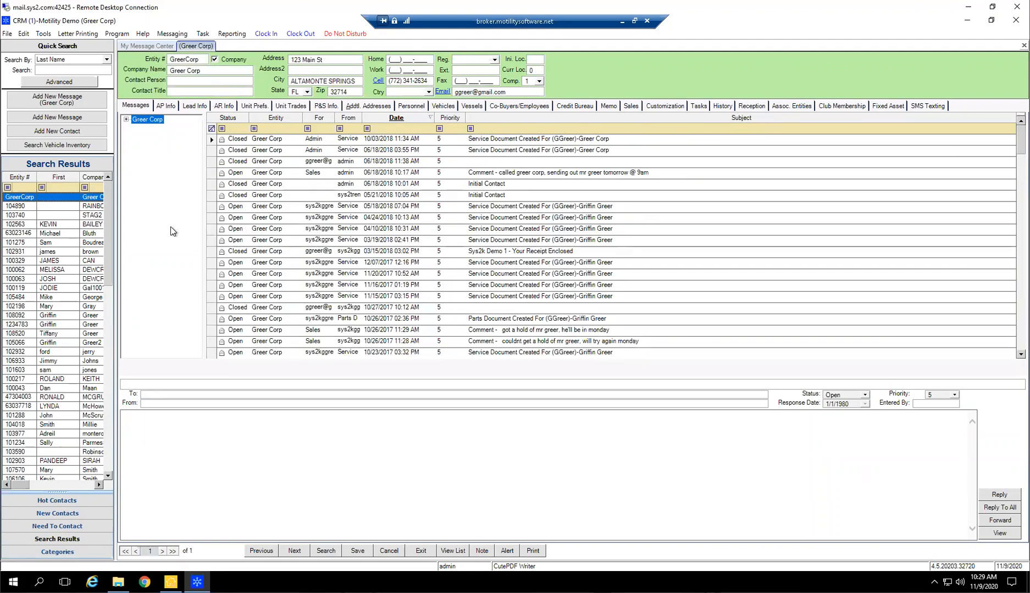
key(Down)
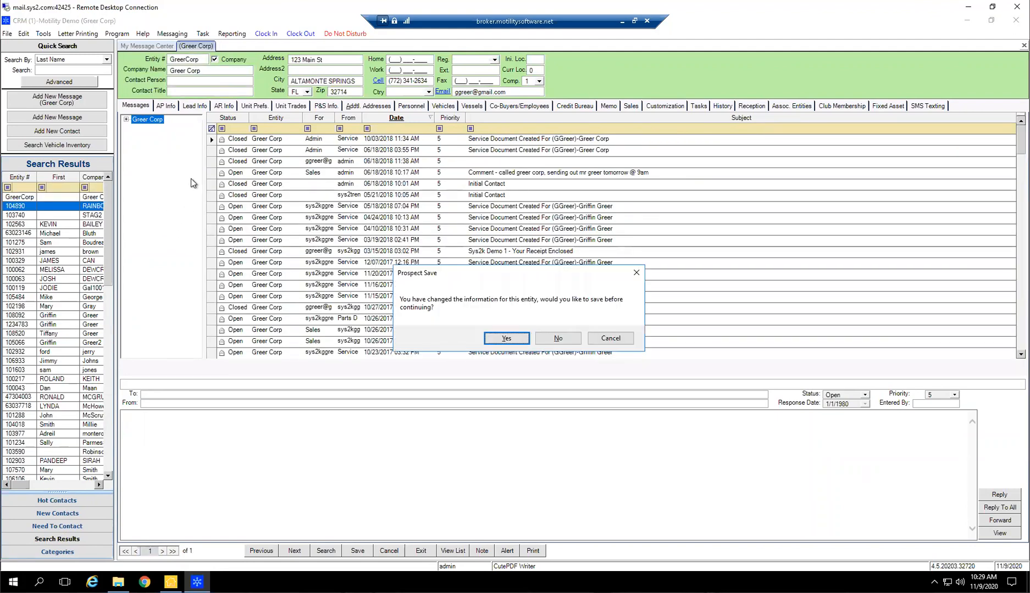
key(Tab)
key(Return)
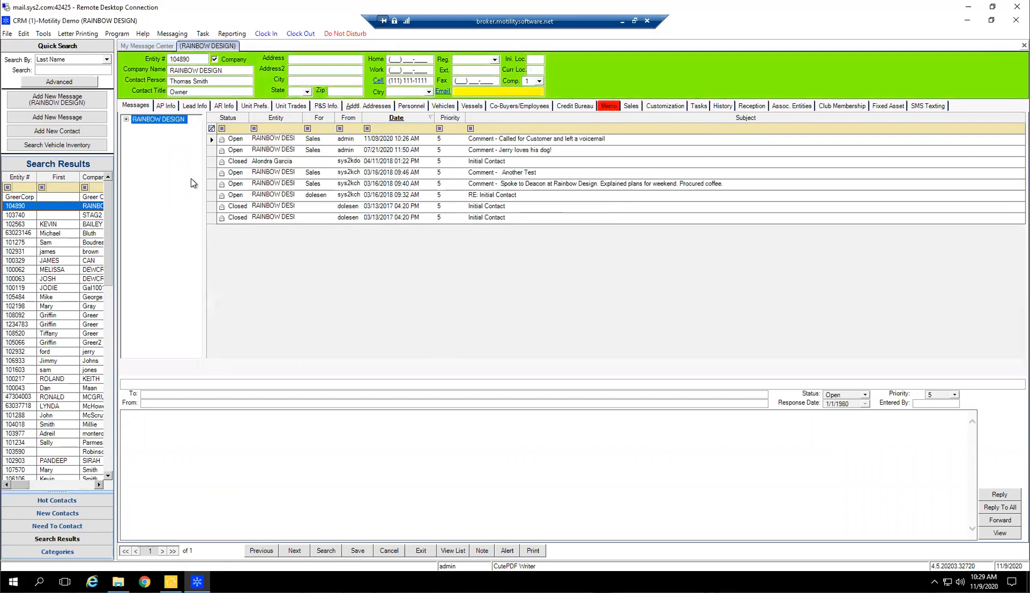
Browse the messages of the search results below Rainbow Design and go back up to the Greer Corp record
key(Down)
key(Down)
key(Down)
key(Down)
key(Down)
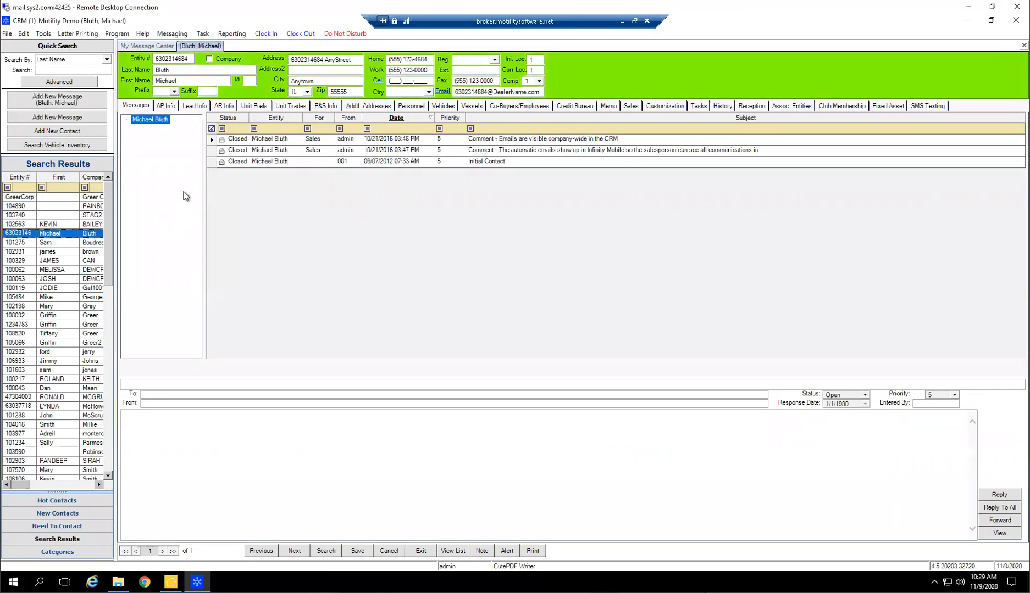
key(Down)
key(Up)
key(Up)
key(Up)
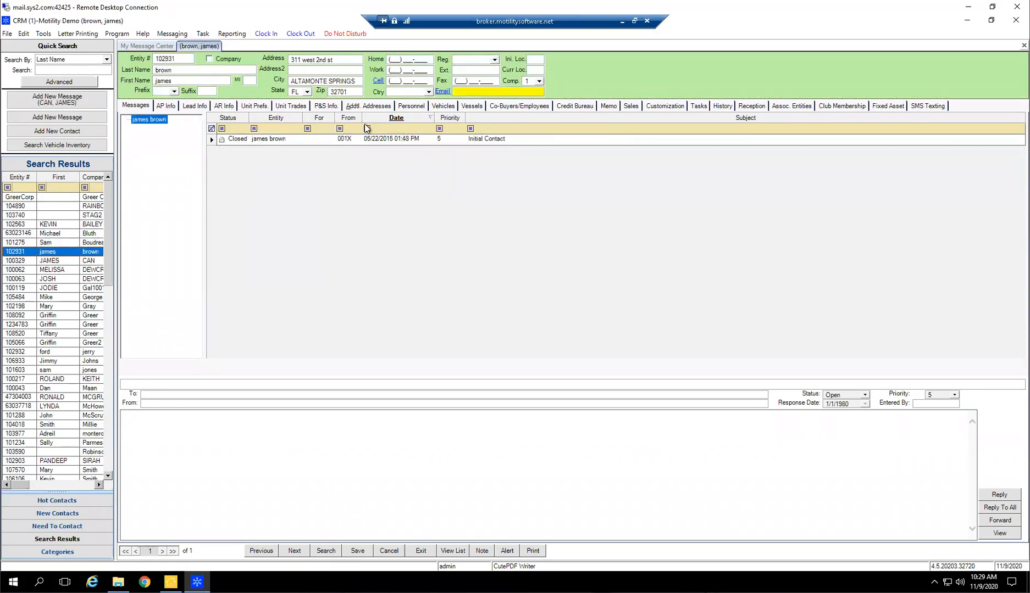
key(Up)
key(Up)
key(Up)
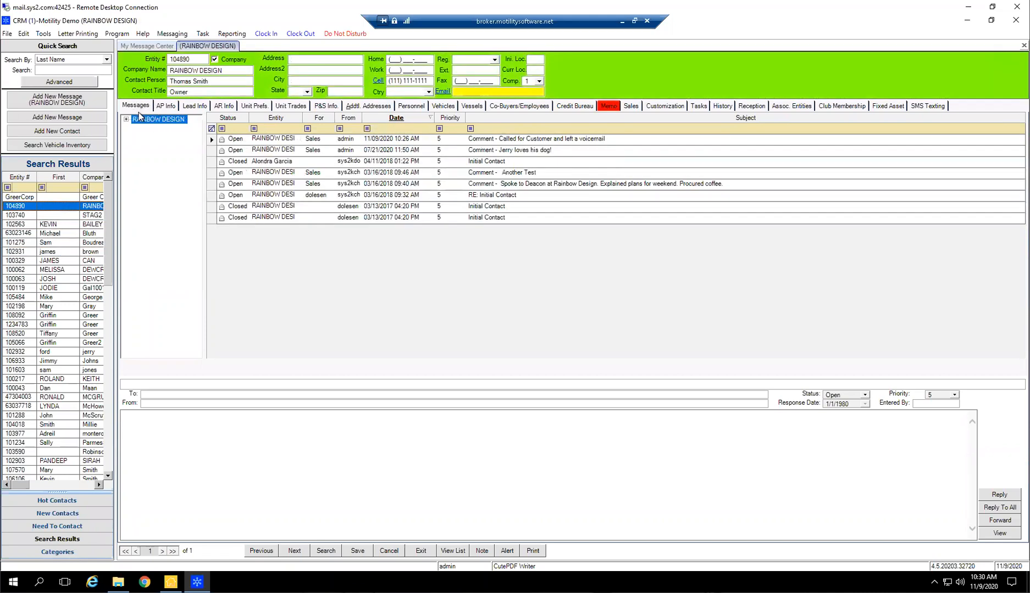
key(Up)
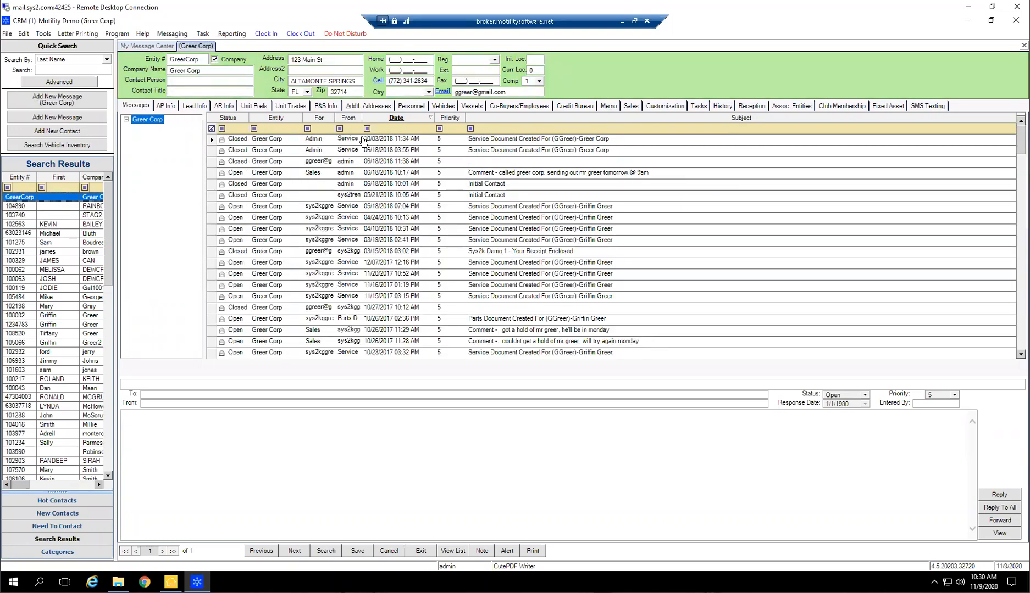
Browse down the search results from Rainbow Design, comparing each record's messages and status colour, until the record with a white header
key(Down)
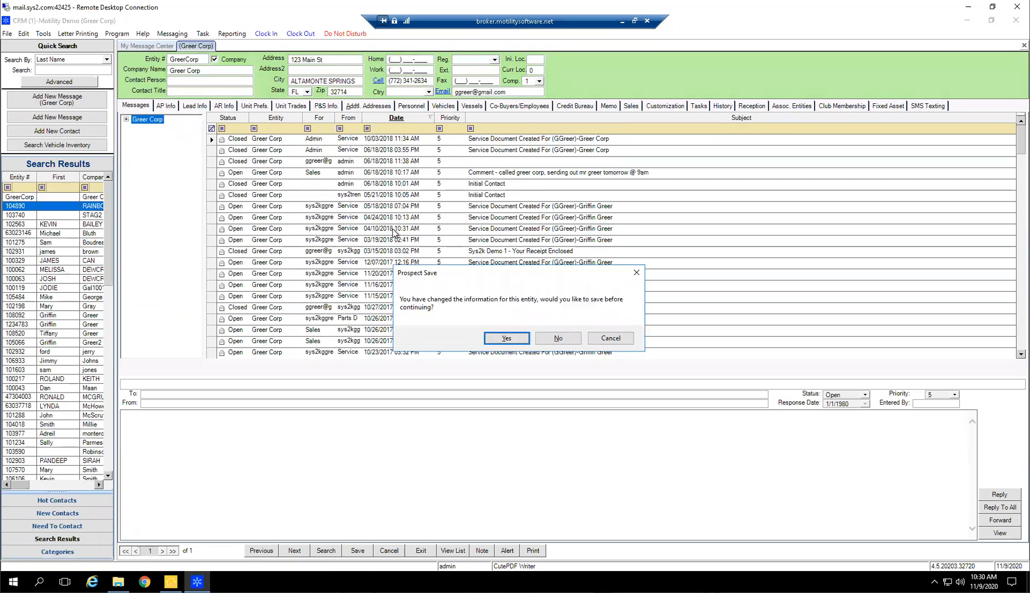
key(Return)
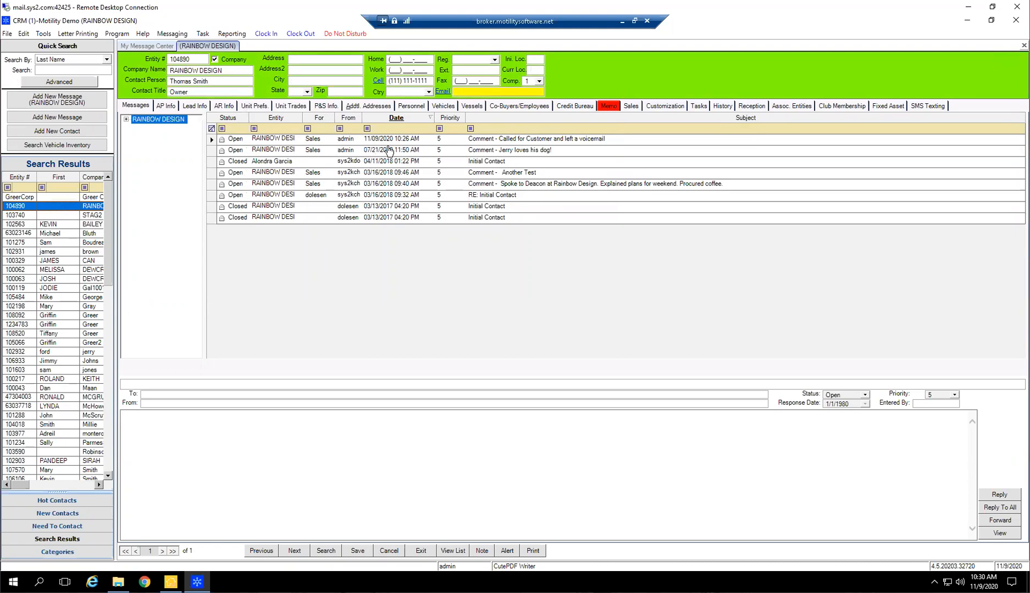
key(Down)
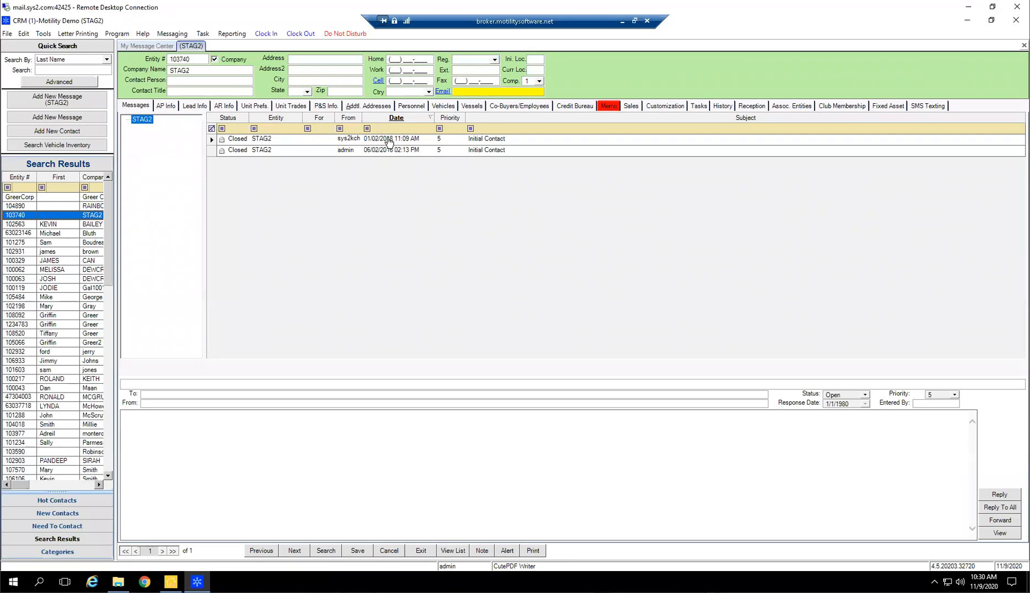
key(Down)
key(Down)
key(Down)
key(Down)
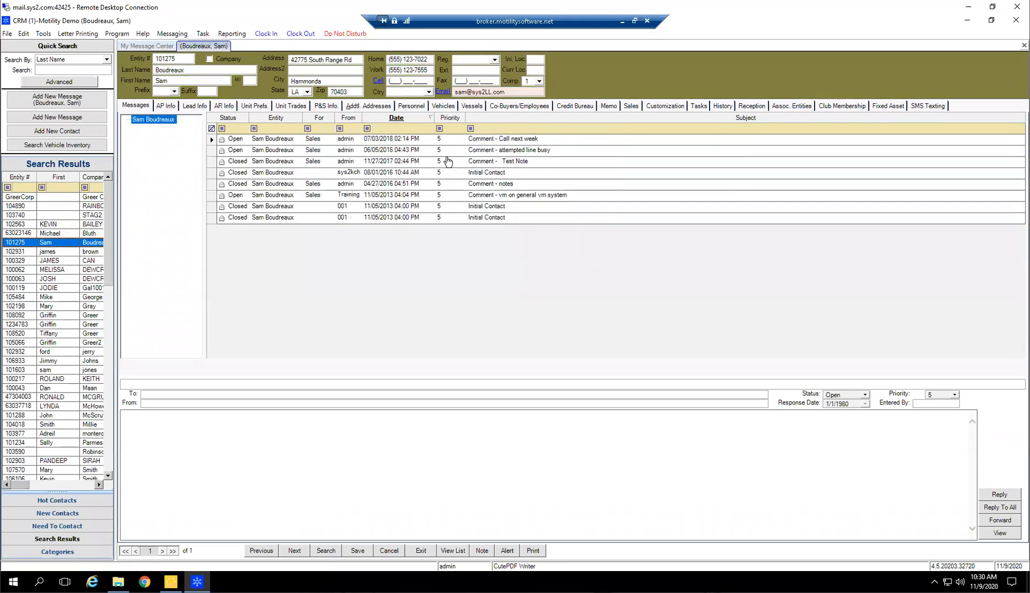
key(Down)
key(Down)
key(Down)
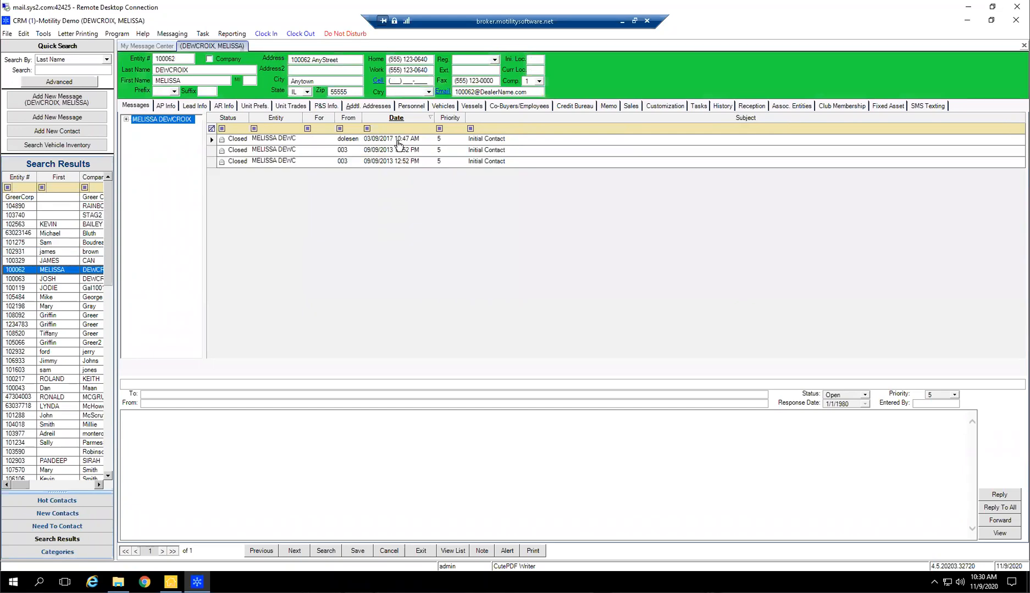
Continue down the search results, declining to save record changes, until the record with the cyan header, and look over the remaining list
key(Down)
key(Down)
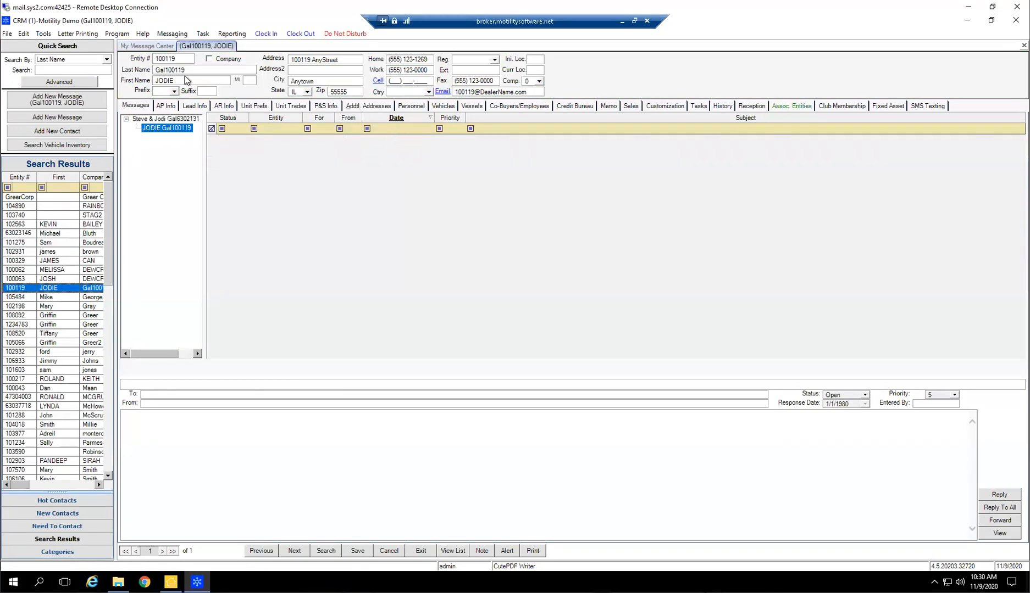
key(Down)
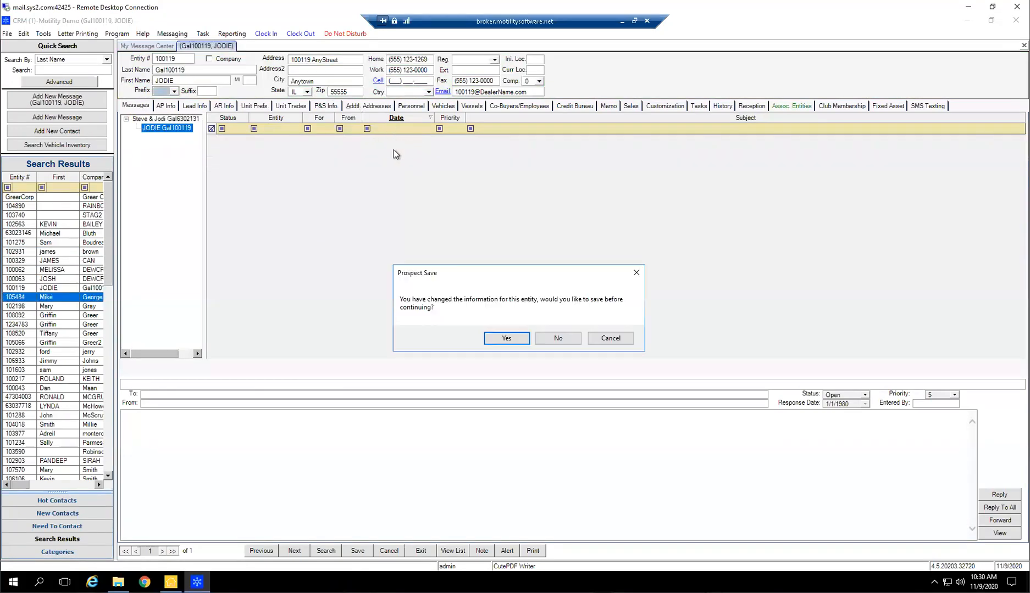
click(558, 338)
key(Down)
key(Down)
key(Down)
key(Down)
key(Down)
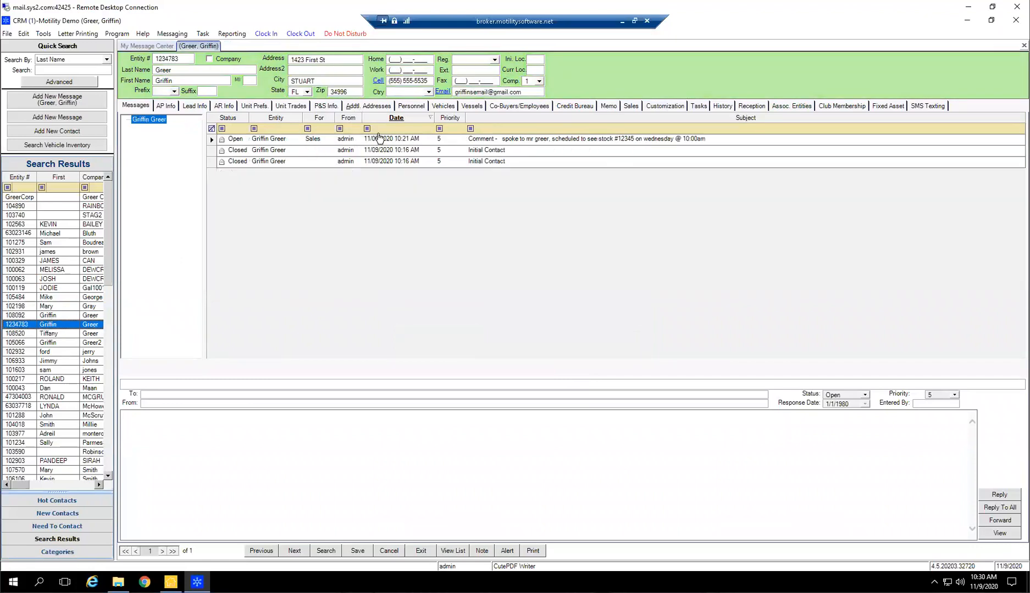
key(Down)
key(Down)
key(Down)
key(Down)
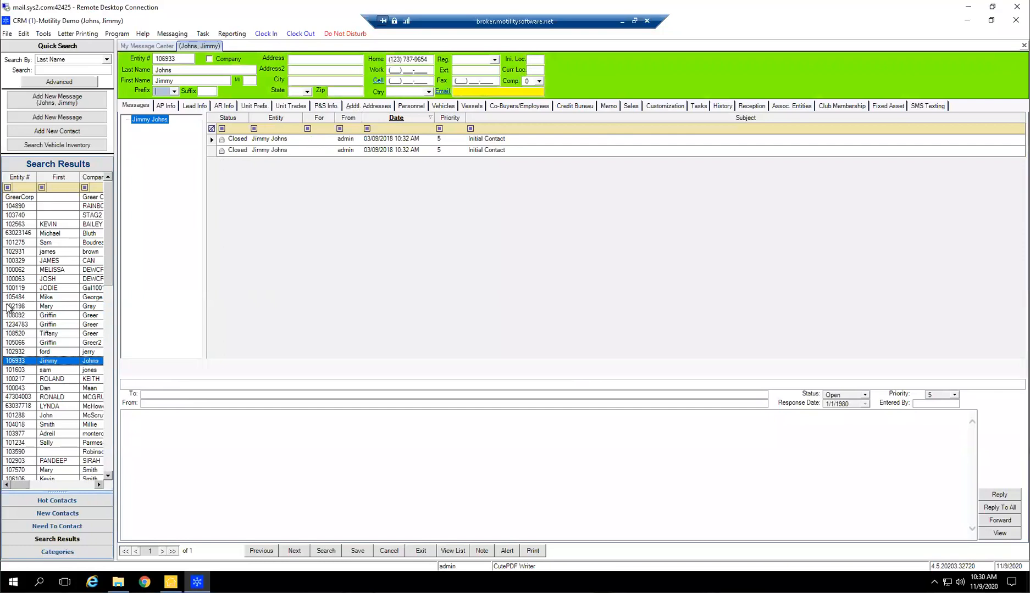
click(537, 338)
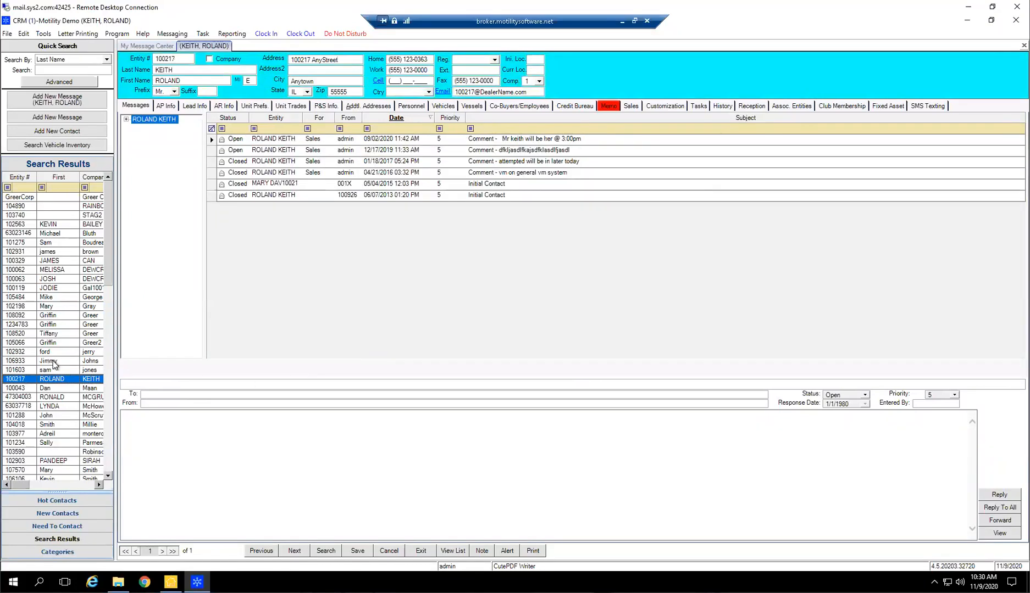
scroll(89, 404, down, 7)
scroll(90, 404, up, 6)
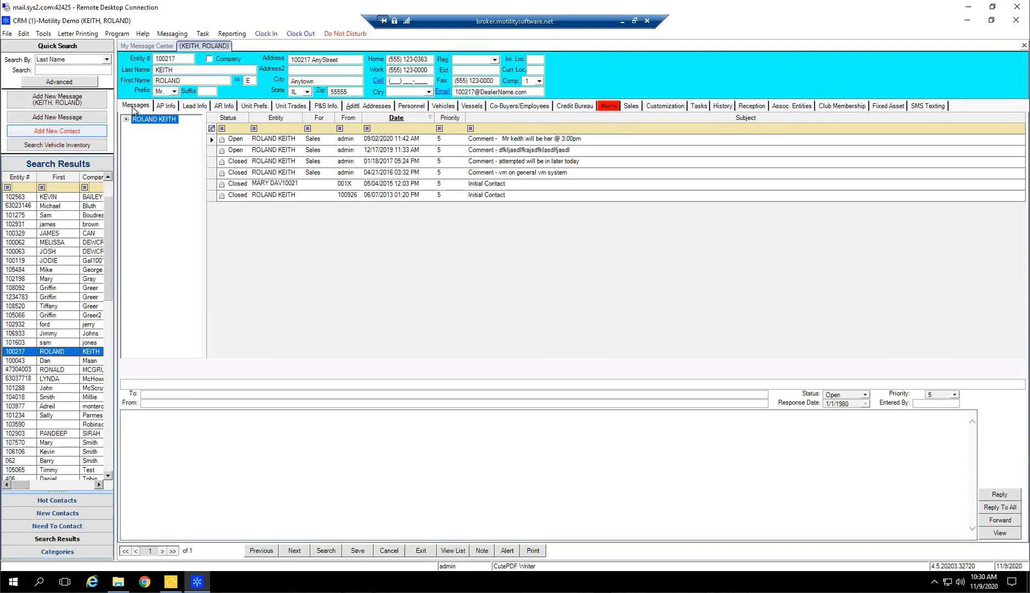
Run an advanced search for prospects with status Sold and Primary Sales Rep Admin Admin
click(68, 84)
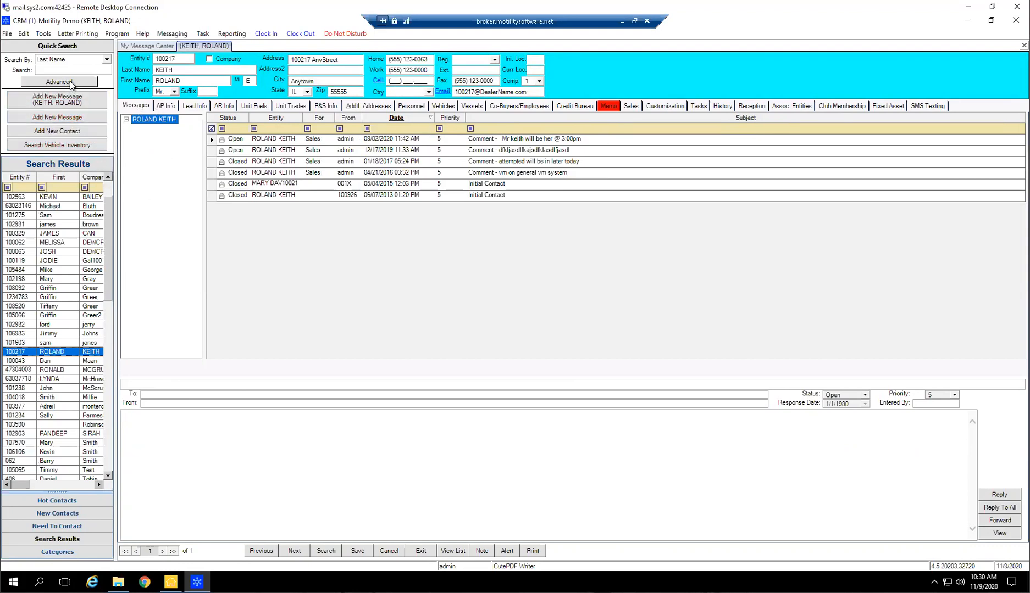
click(567, 139)
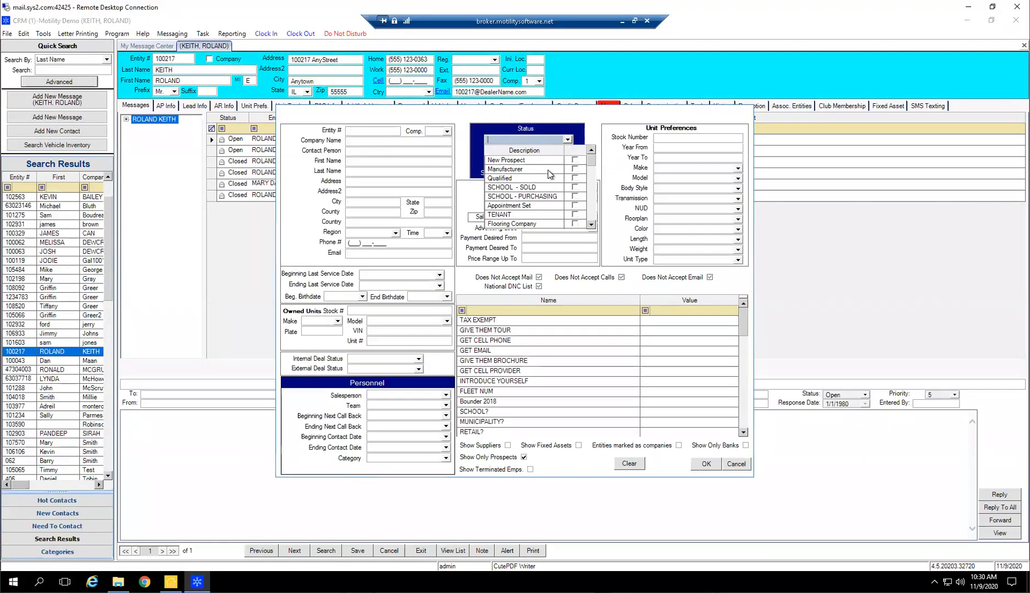
scroll(539, 205, down, 2)
scroll(539, 206, down, 2)
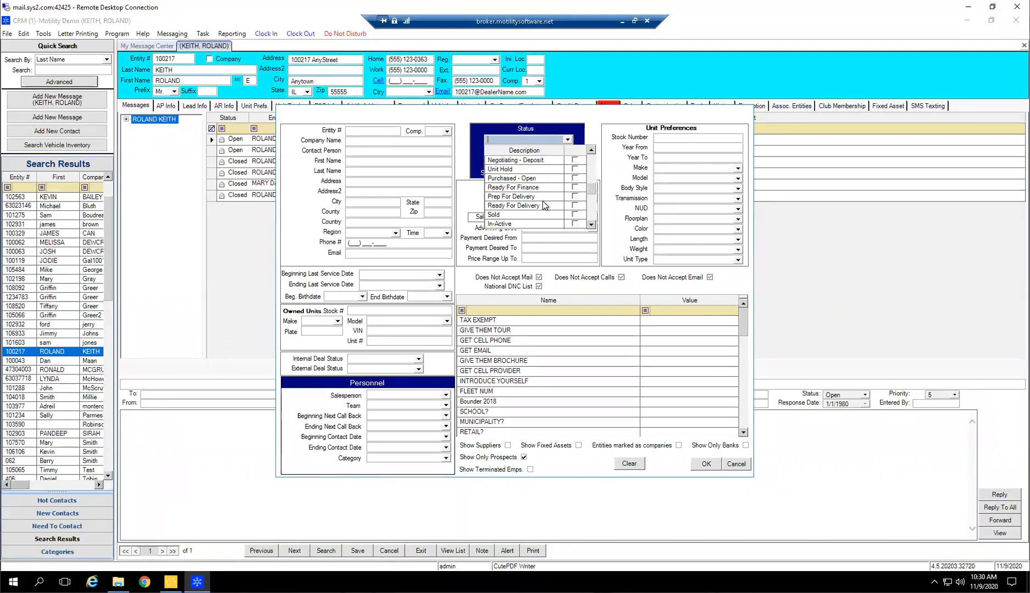
click(575, 188)
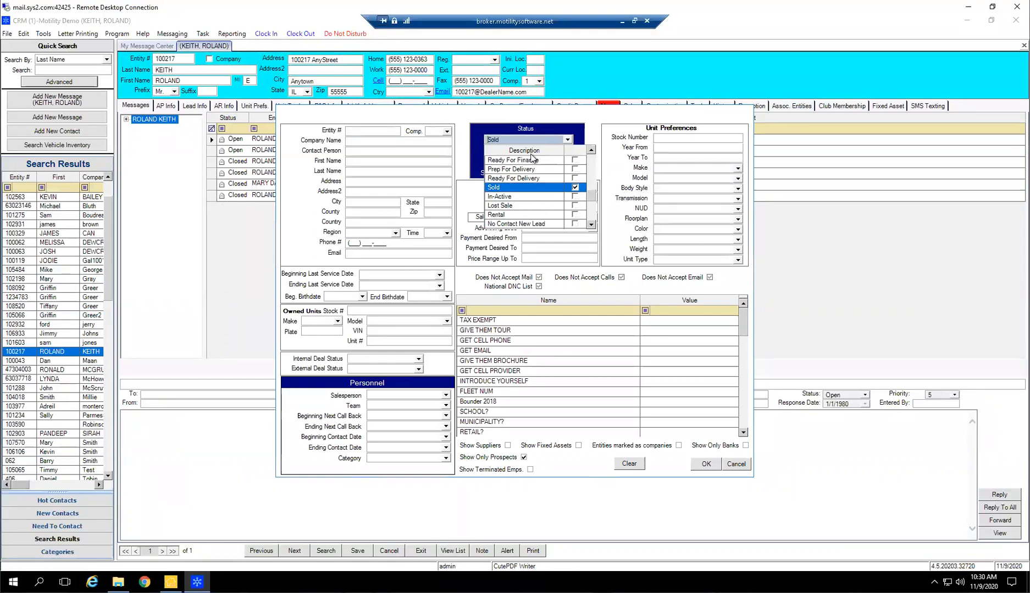
click(480, 145)
click(567, 161)
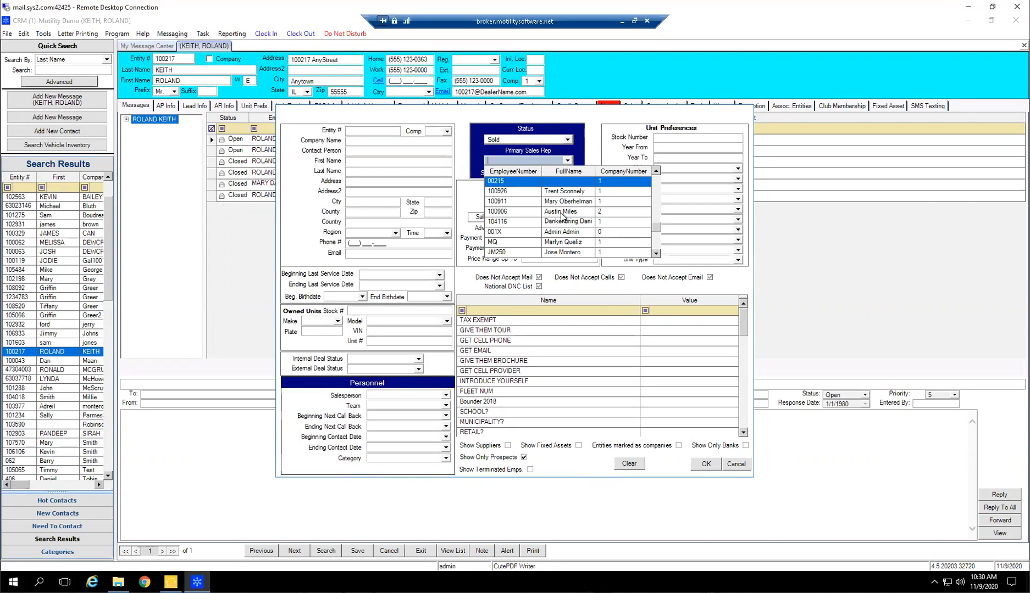
click(550, 231)
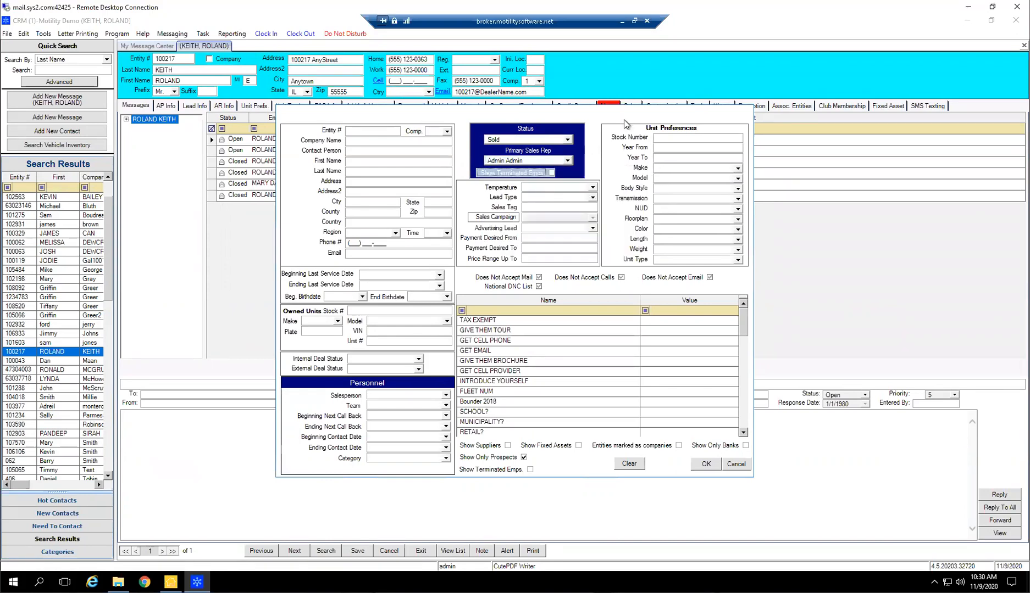
click(706, 465)
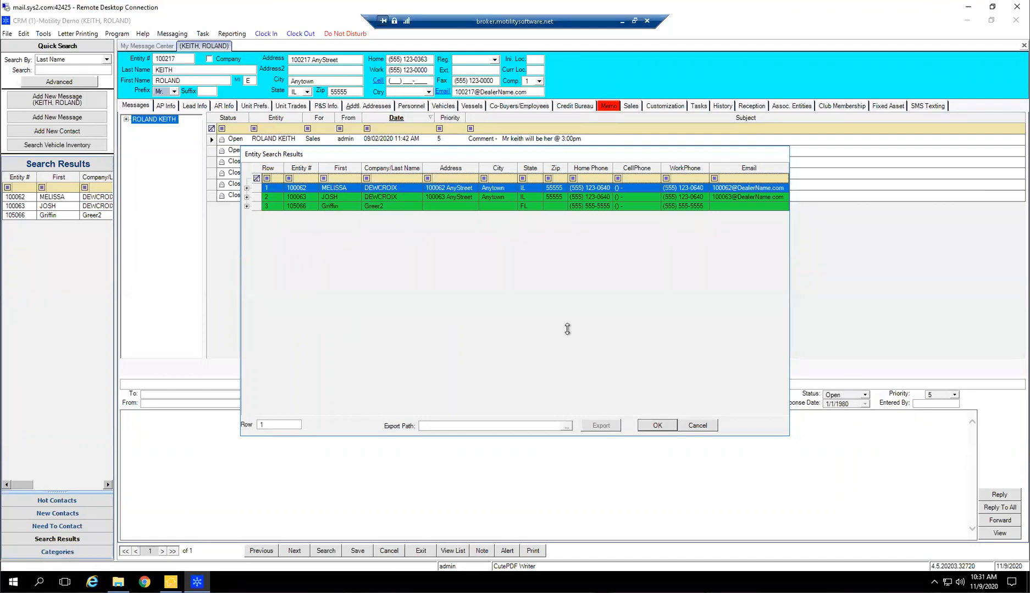
Accept the Sold prospects found and view their records, ending on the first one in the Search Results list
click(661, 431)
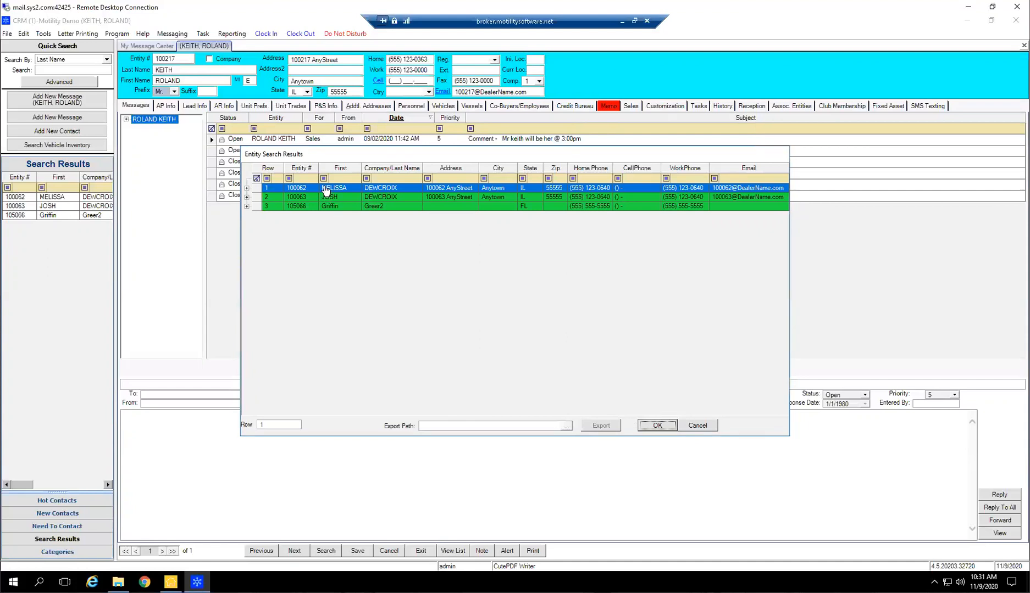
click(53, 215)
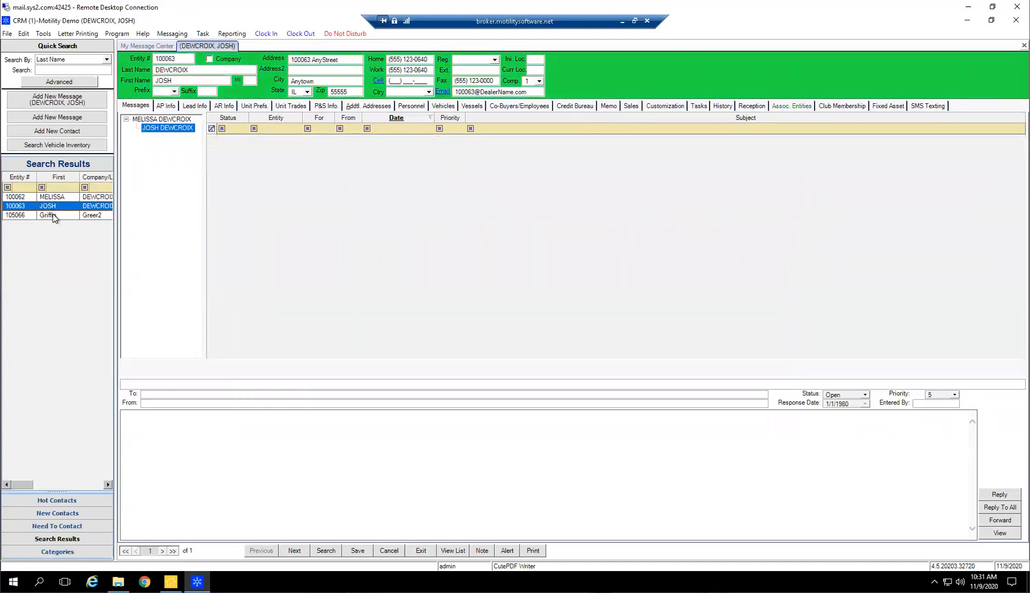
click(53, 196)
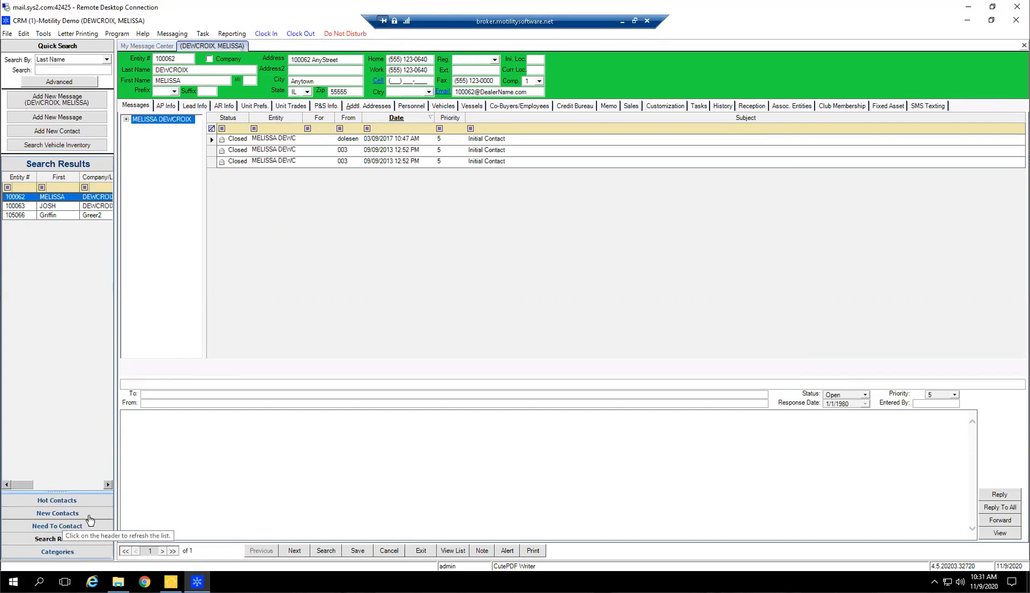
Display the Hot Contacts list and the Lead Info of the open customer record
click(87, 501)
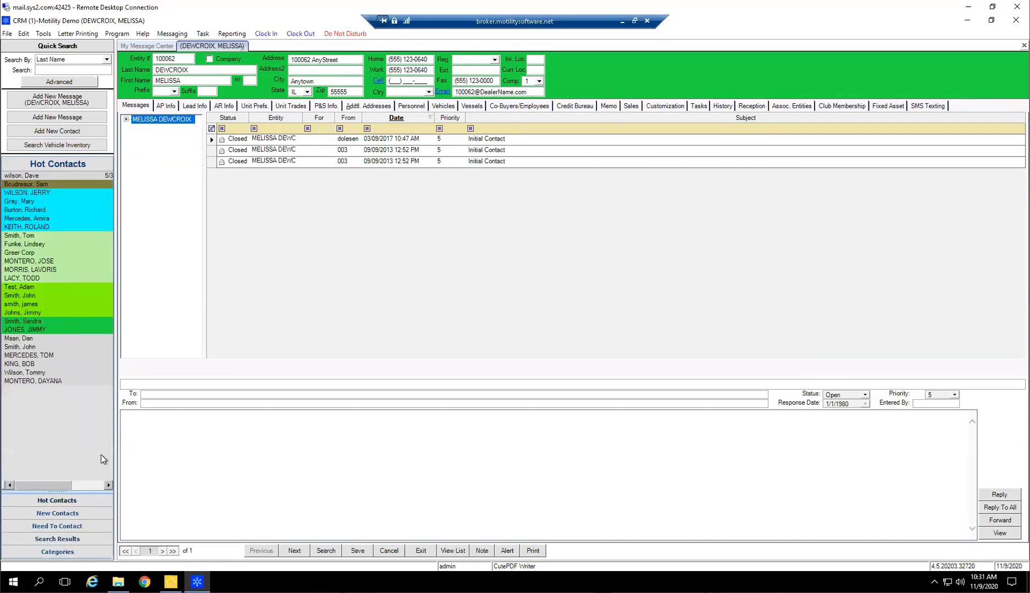
click(193, 105)
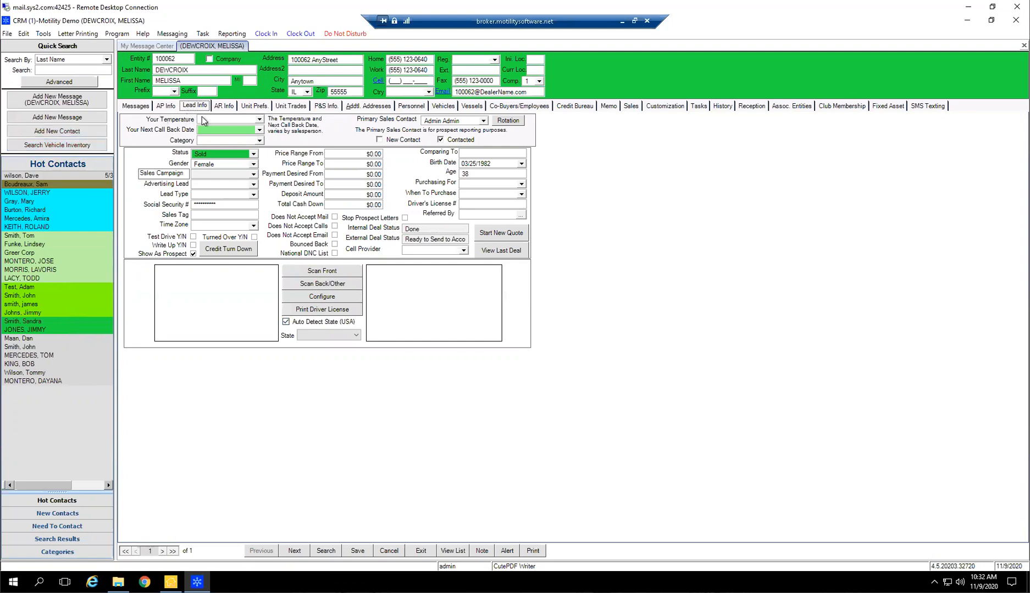
Run a quick search by the customer's last name and open the second matching record
click(443, 121)
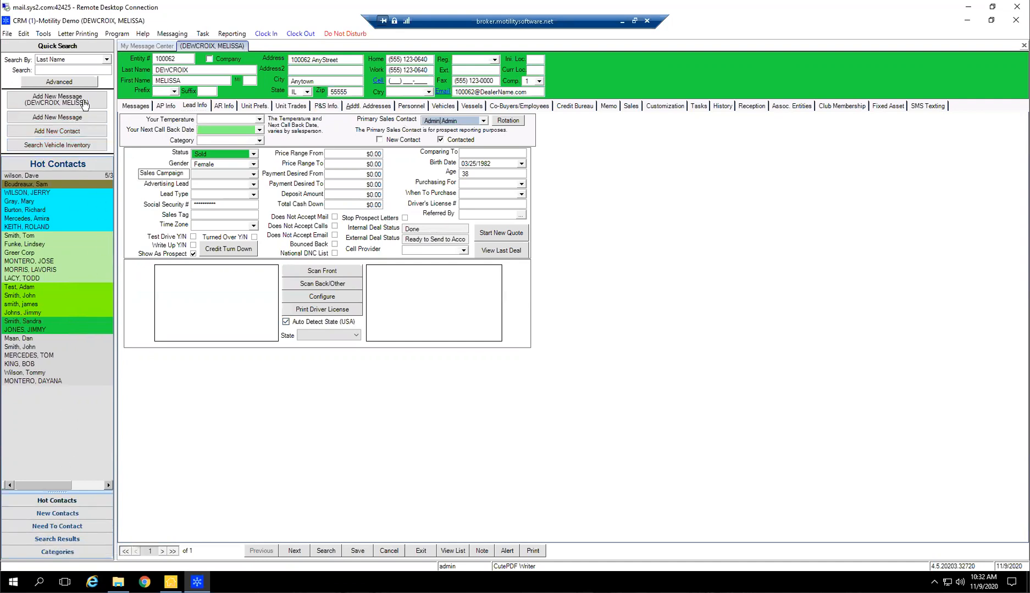
click(73, 70)
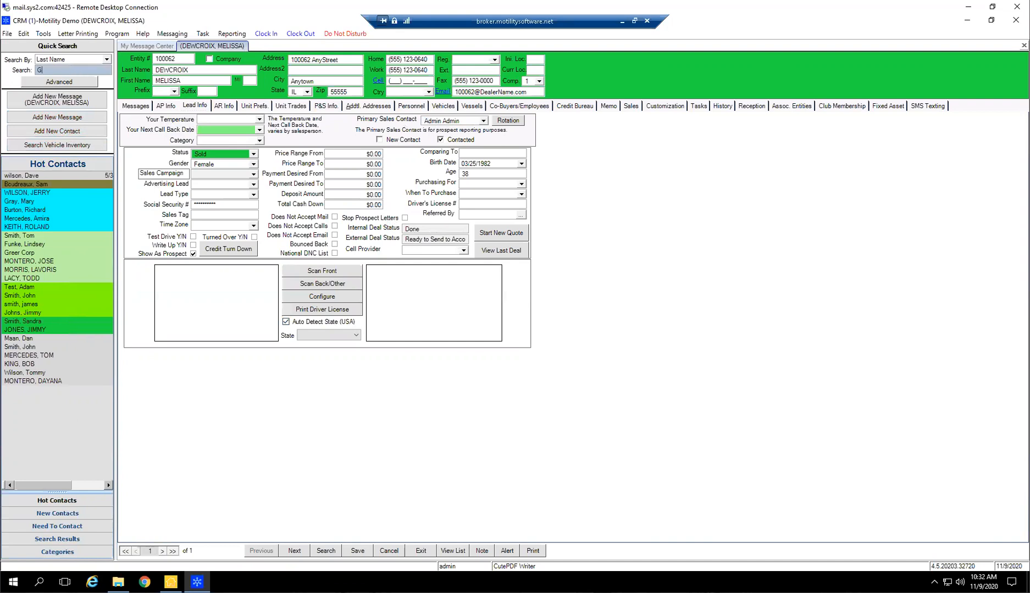
key(Return)
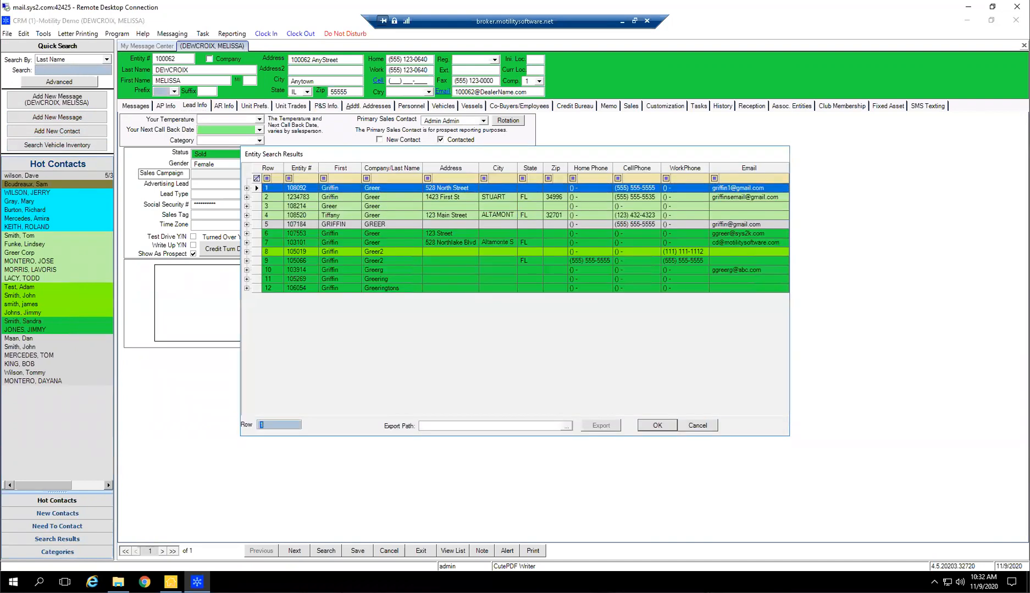
click(445, 200)
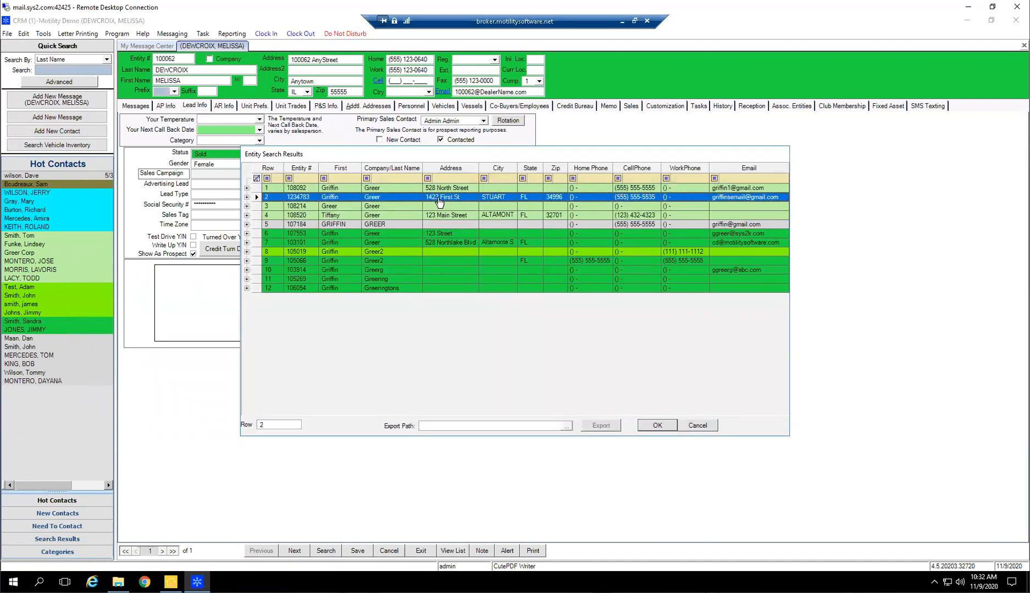
double_click(444, 199)
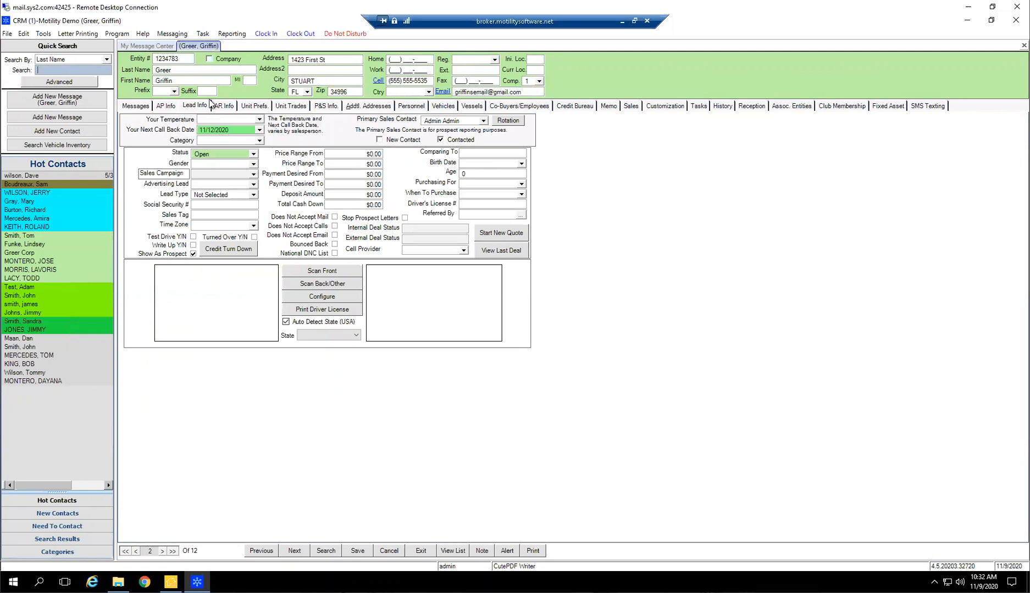
Set the record's temperature to Hot, save it, and check its entry in the Hot Contacts list
click(259, 120)
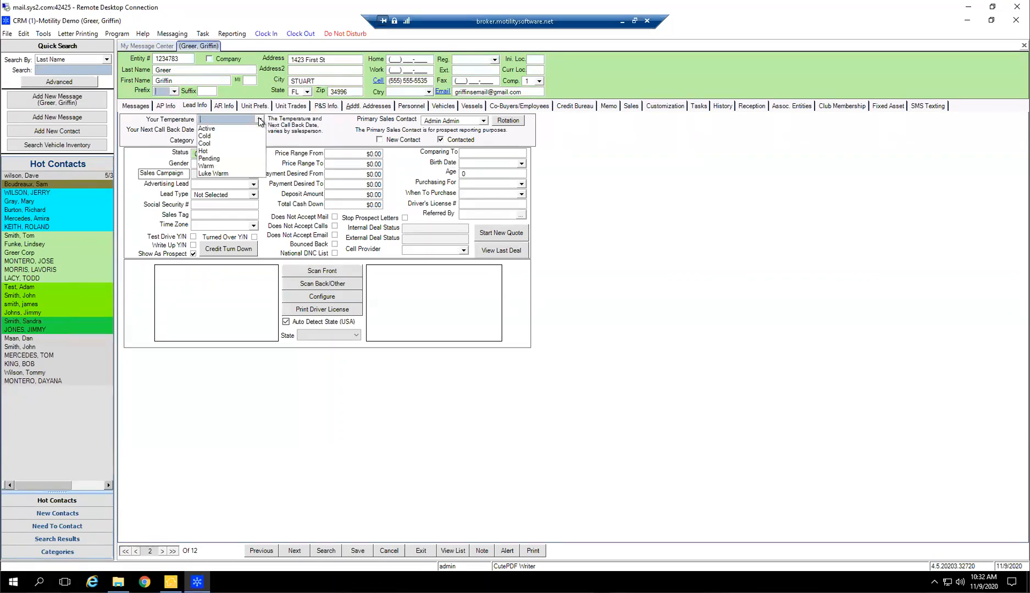
click(209, 151)
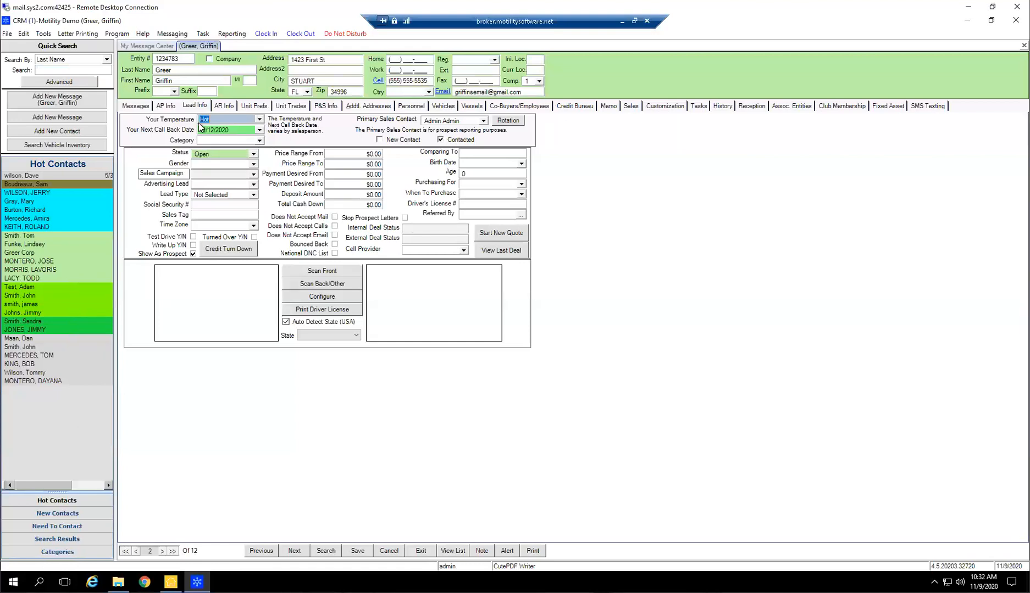
click(357, 551)
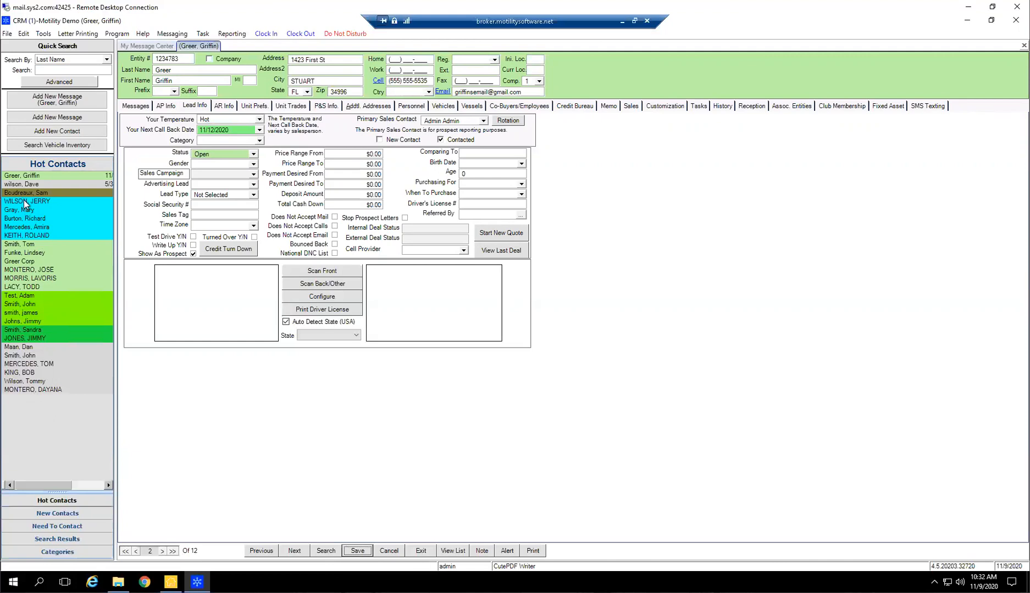
click(40, 175)
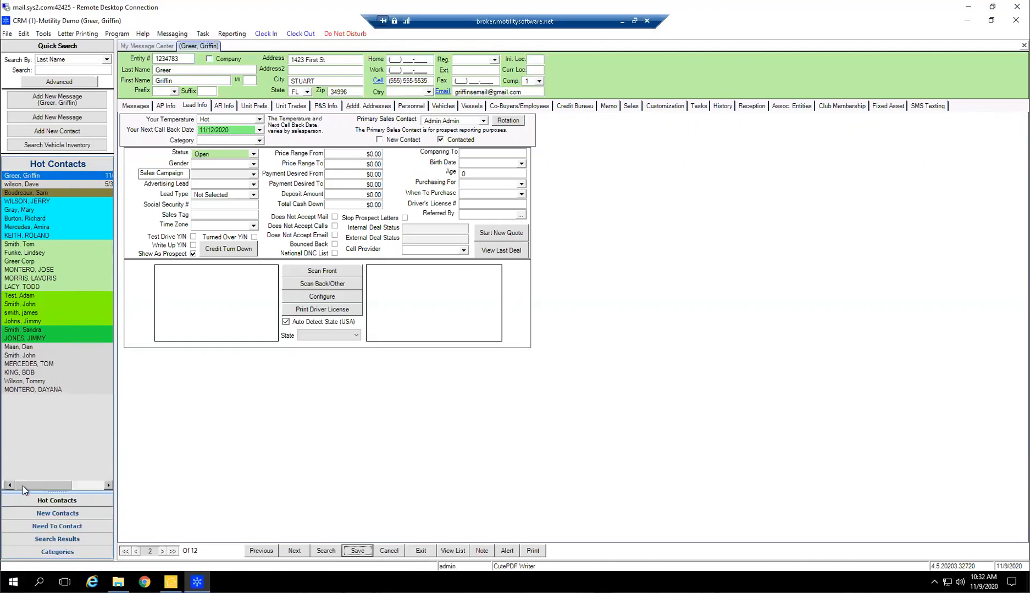
drag(25, 486, 68, 479)
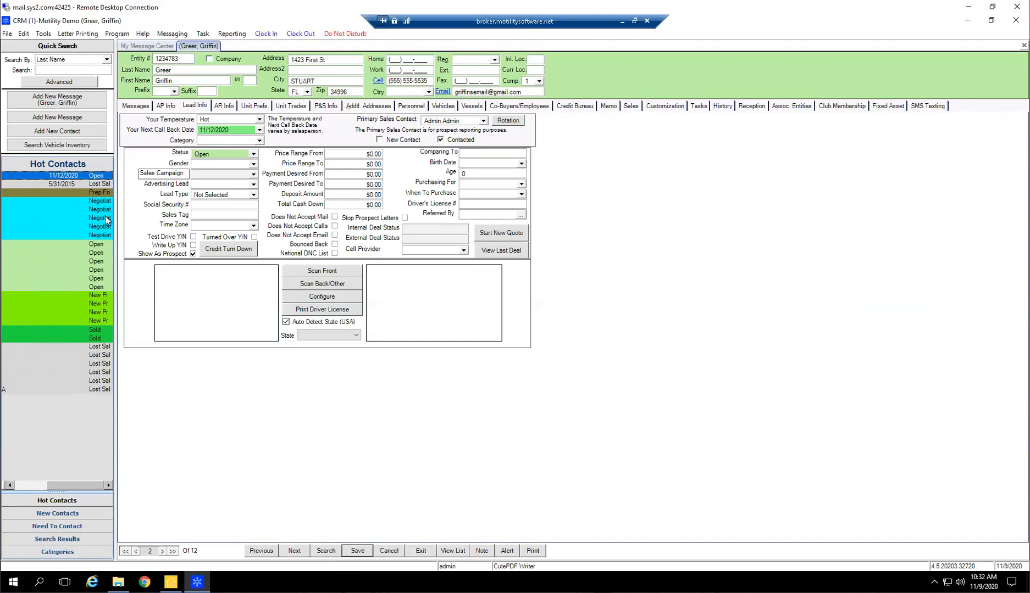
drag(74, 485, 40, 485)
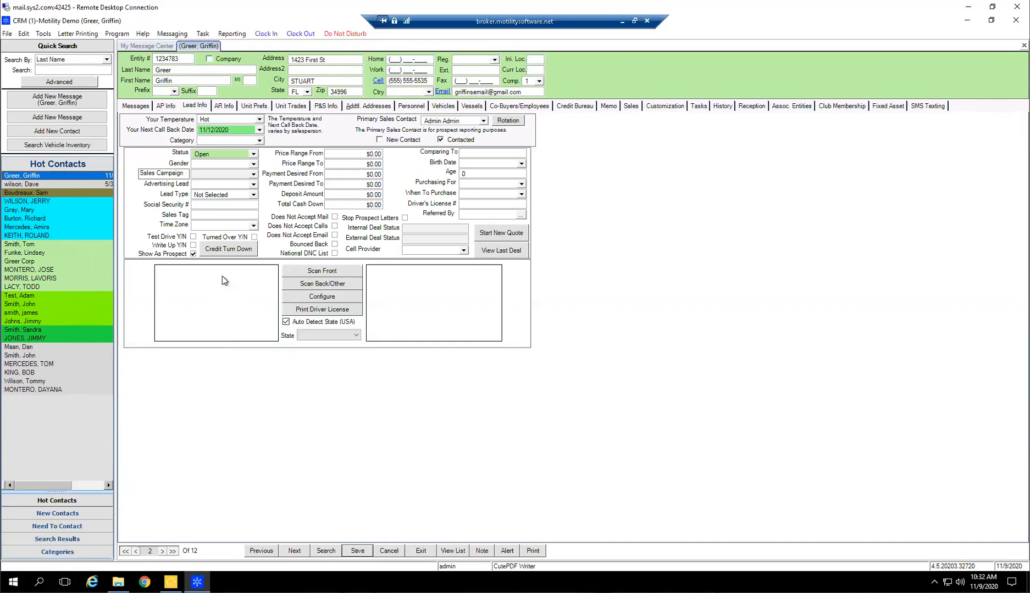
Clear the record's temperature and save it
click(215, 120)
click(259, 120)
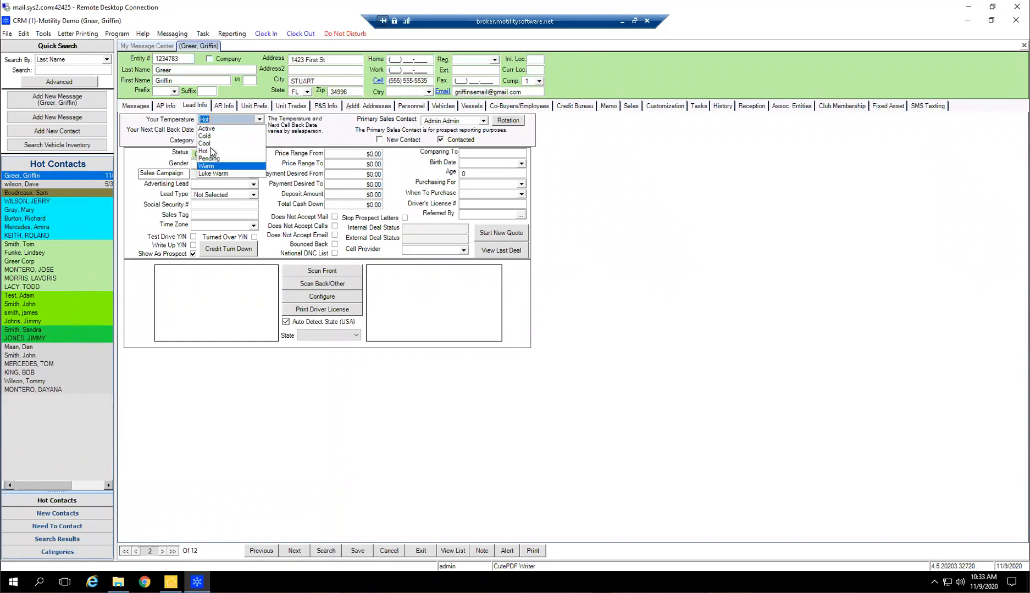
click(219, 119)
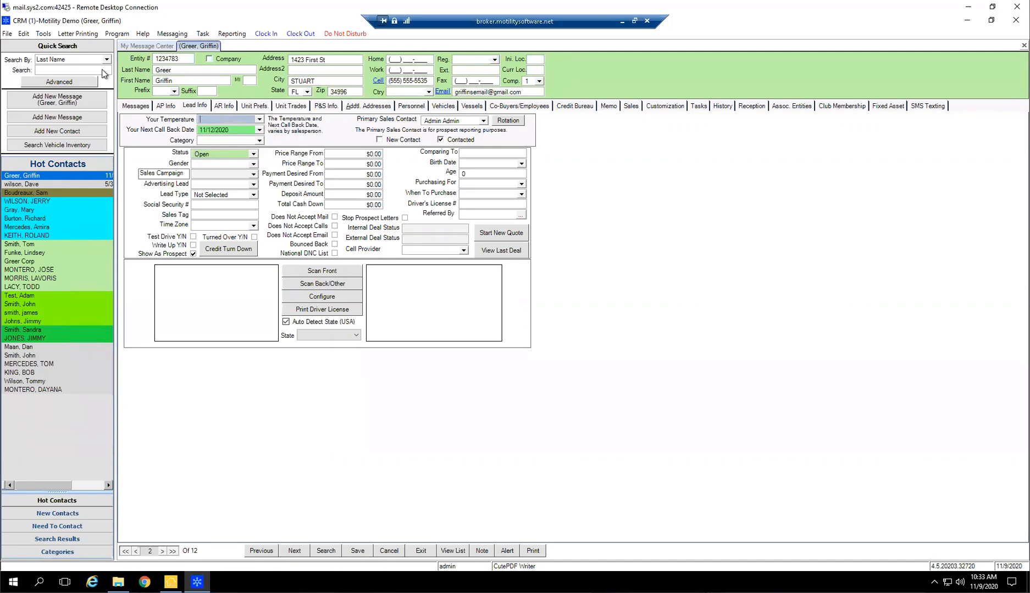
click(357, 551)
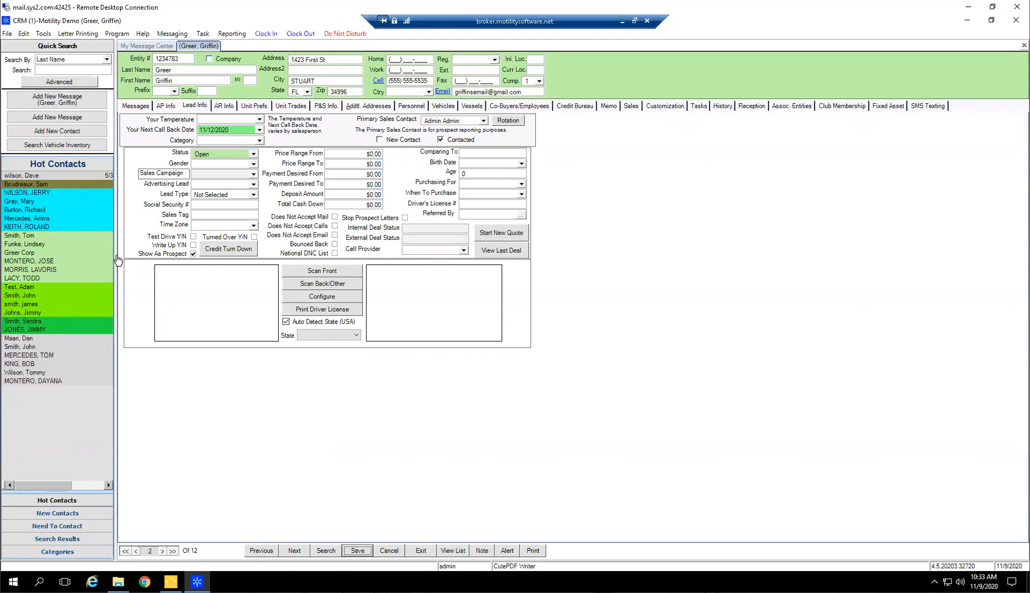
Compare the New Contacts and Need To Contact lists, ending on Need To Contact
click(55, 514)
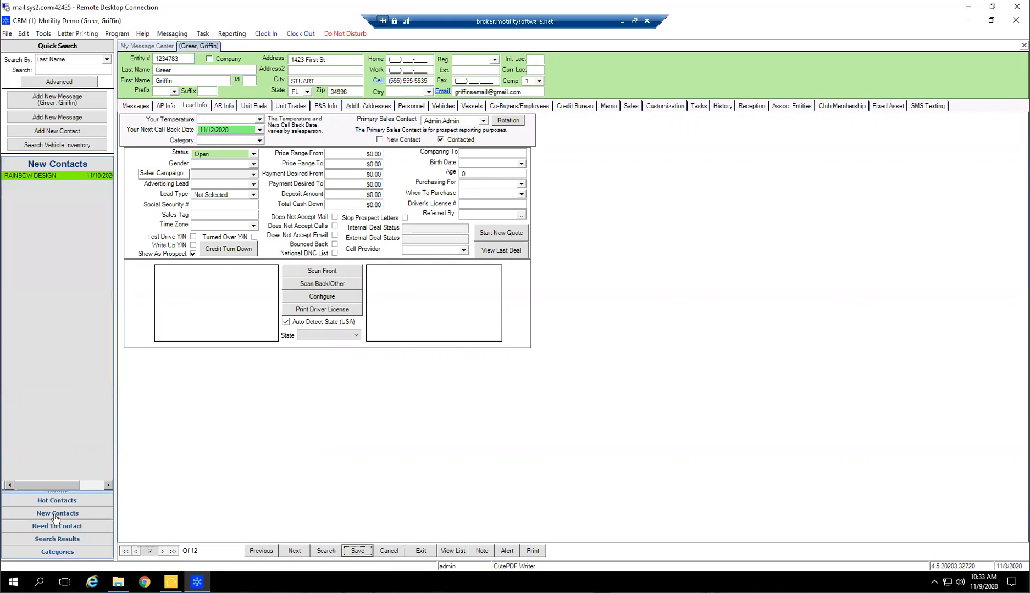
click(47, 527)
click(57, 513)
click(75, 528)
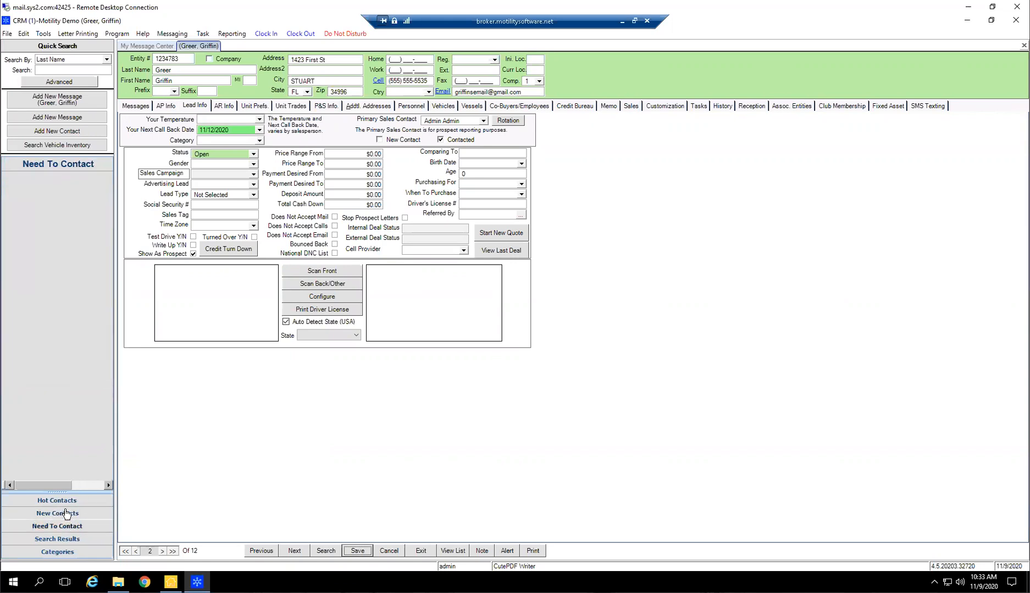
click(70, 514)
click(62, 527)
click(60, 515)
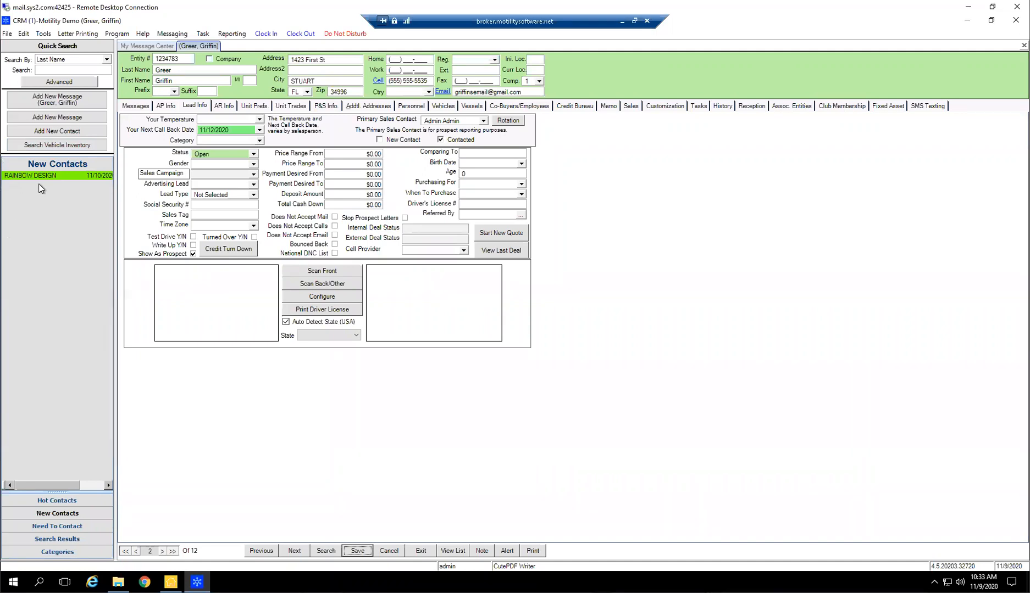
click(57, 526)
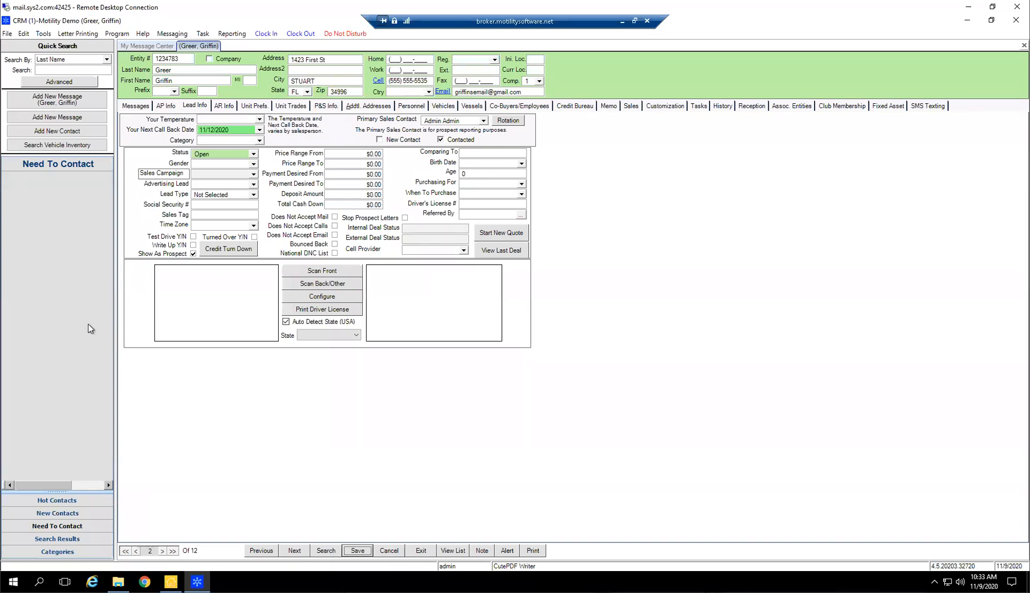
Review the record's next call back date in relation to the New Contacts and Need To Contact lists
click(174, 72)
click(237, 129)
drag(237, 129, 187, 129)
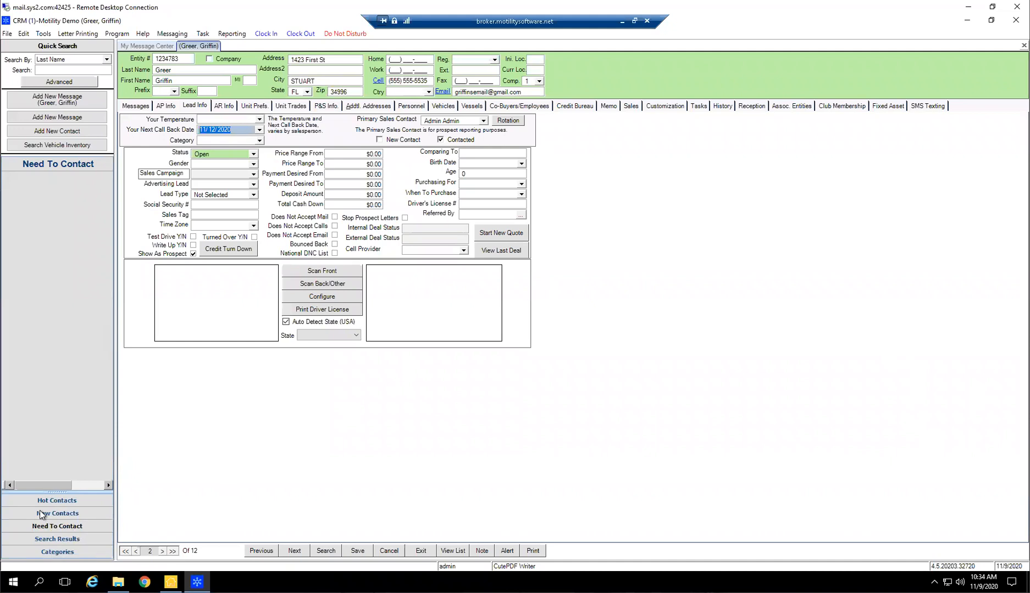
click(88, 486)
click(44, 487)
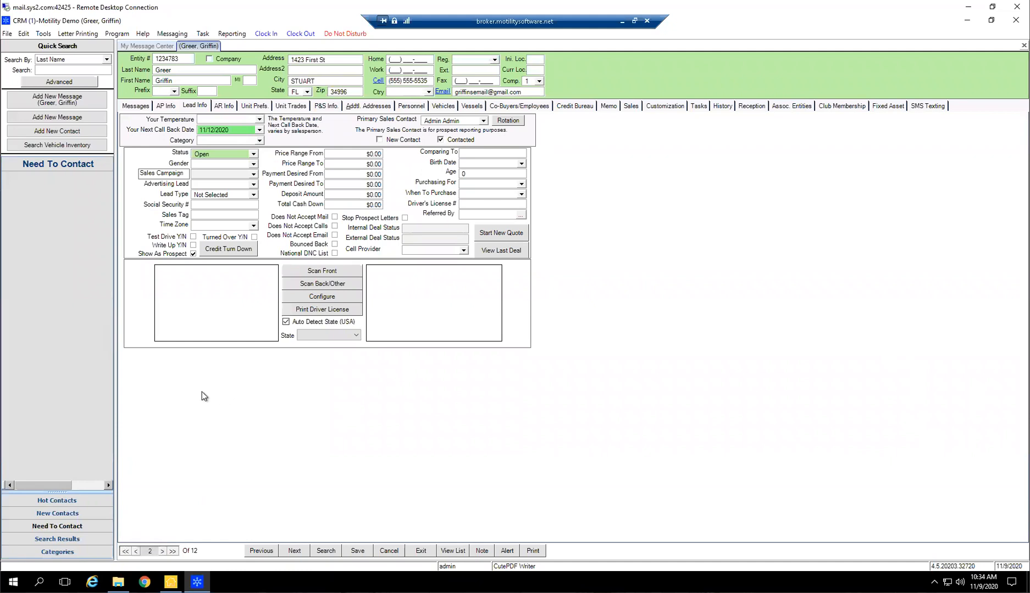
click(74, 513)
click(72, 525)
click(73, 514)
click(72, 525)
click(73, 516)
click(70, 528)
Display the Categories list and look over the category options available for the open record
click(58, 552)
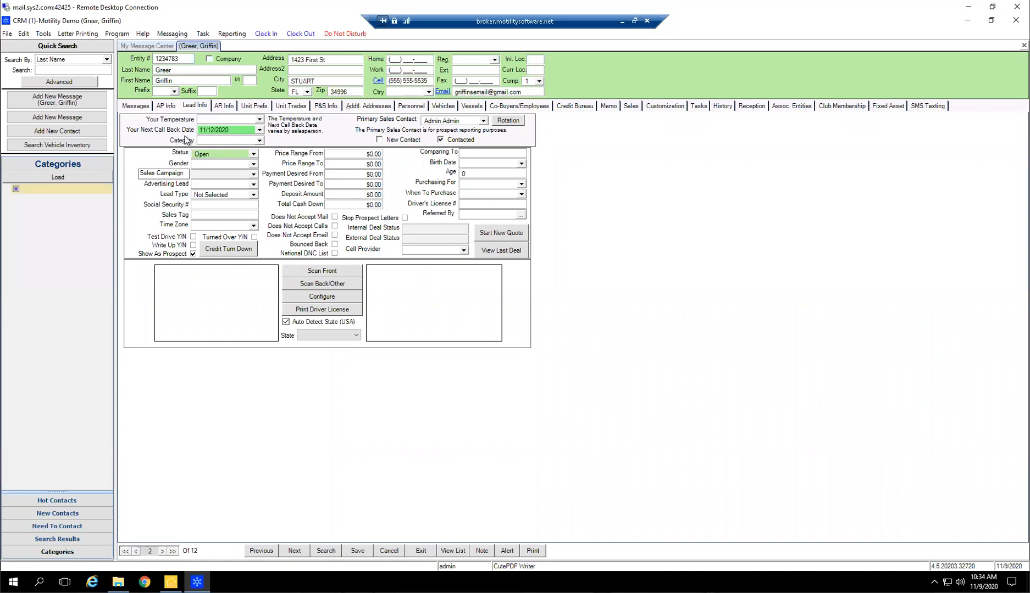
click(259, 140)
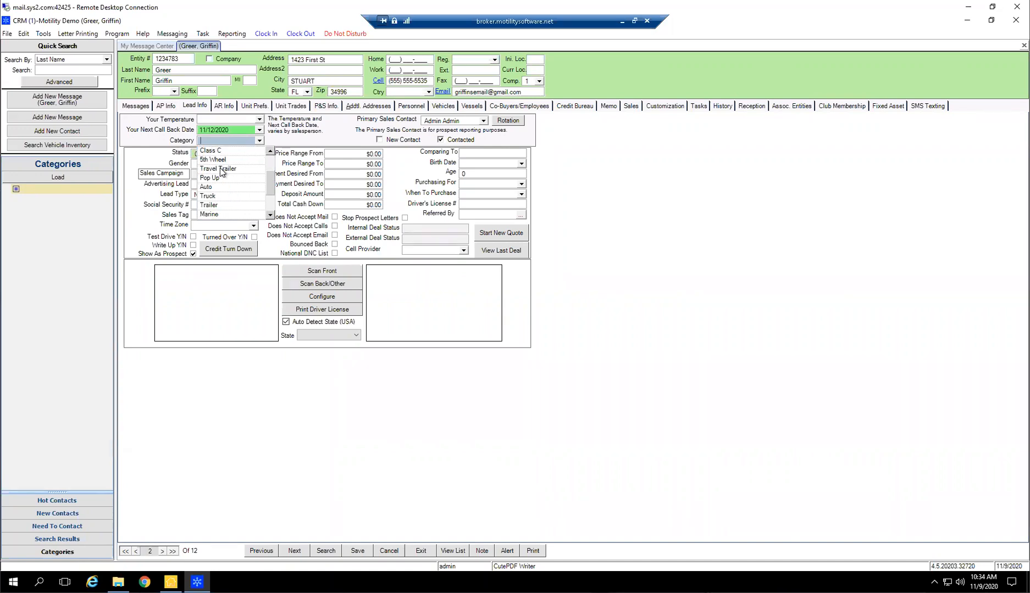
scroll(223, 178, down, 2)
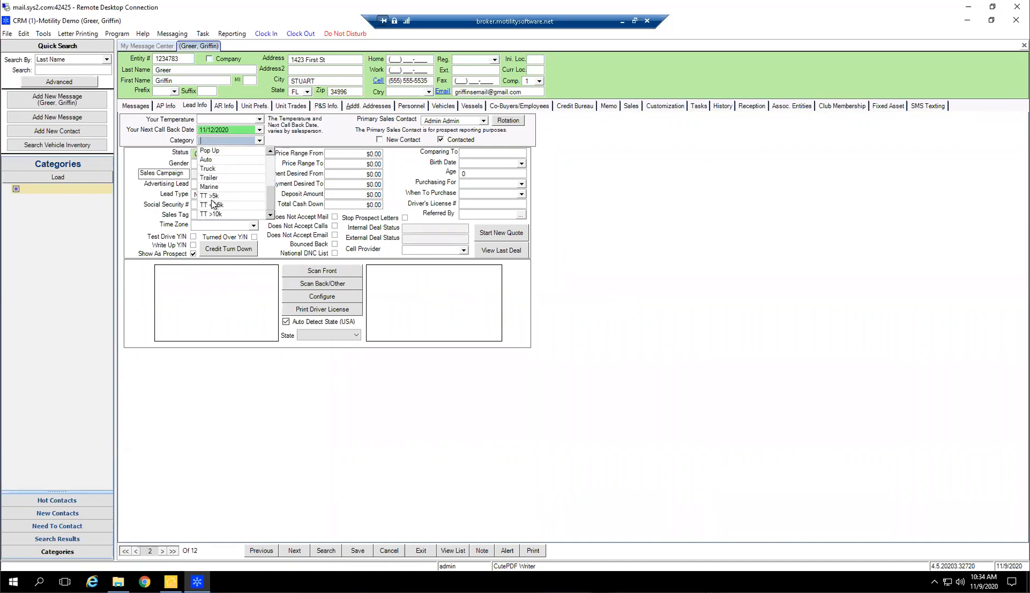
scroll(224, 189, up, 2)
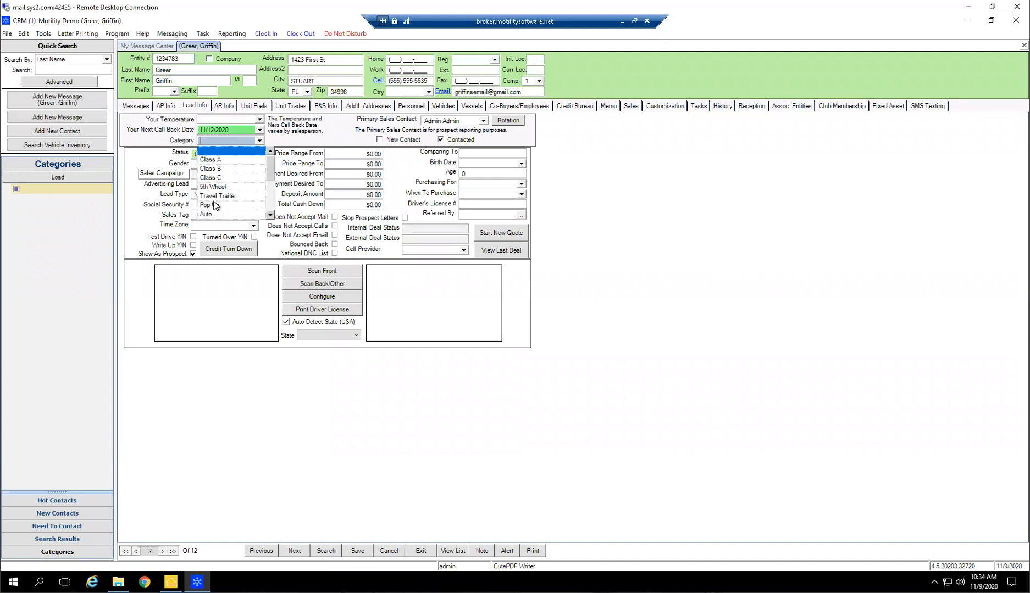
scroll(217, 214, down, 2)
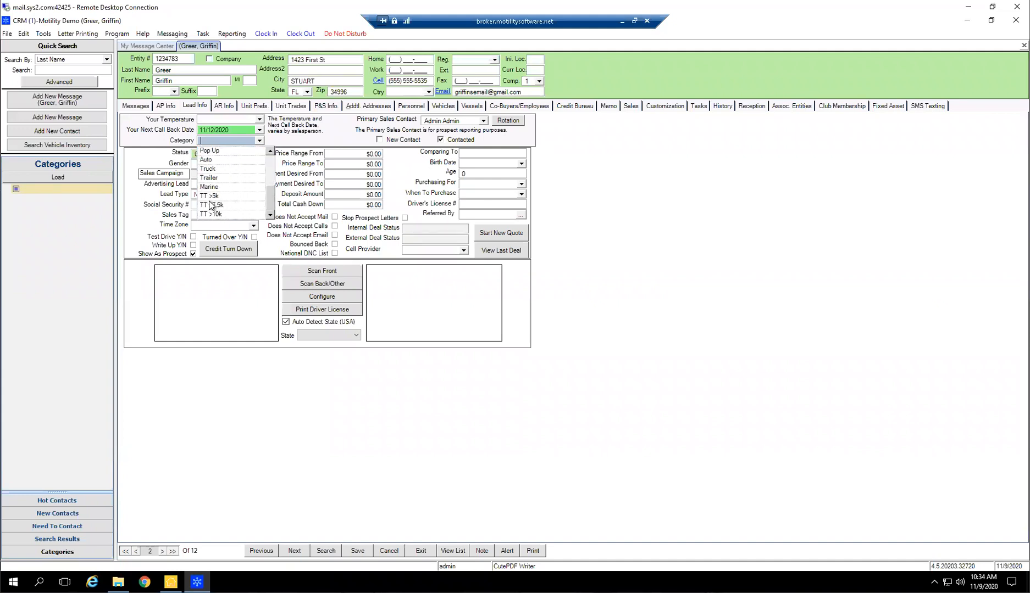
click(595, 341)
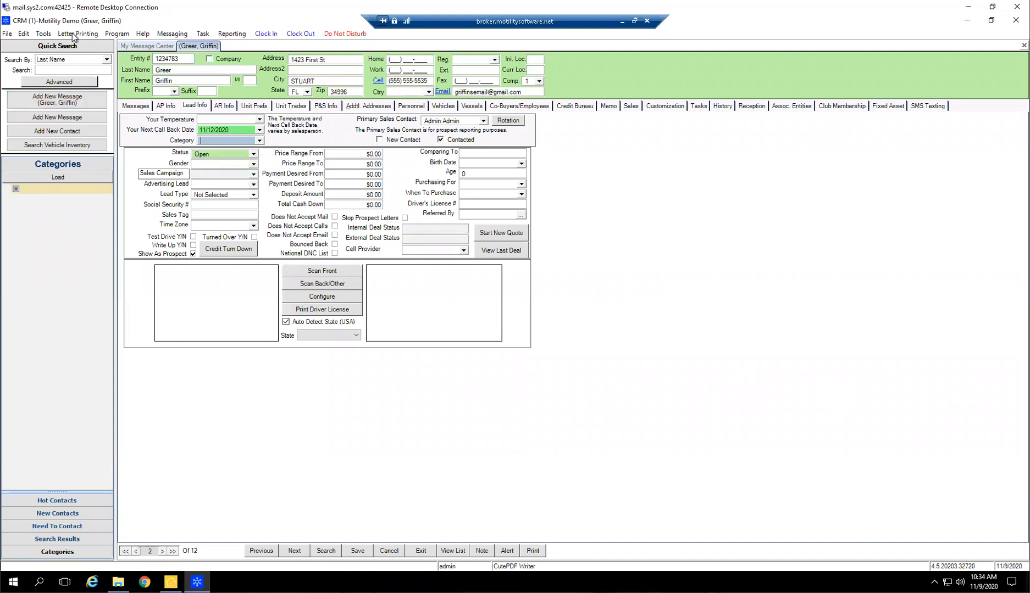
Open Add/Modify Categories, look through the category descriptions, and close it without changes
click(23, 34)
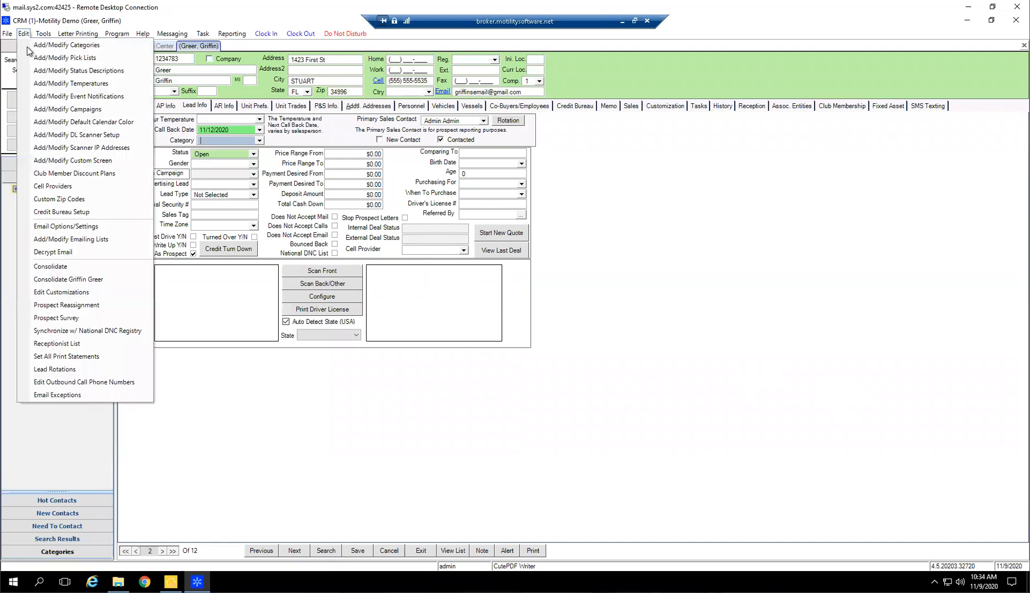
click(65, 46)
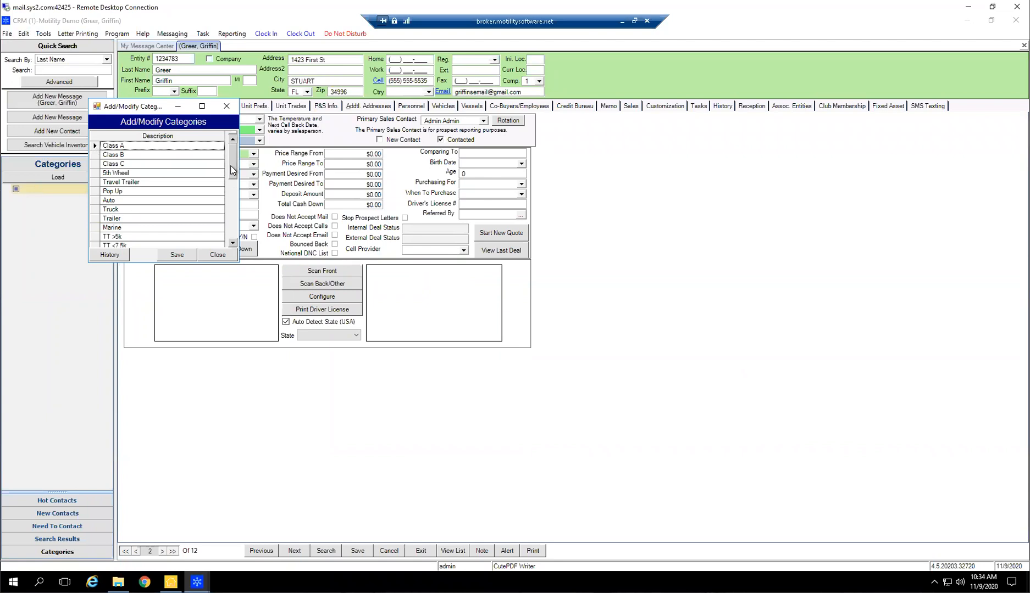
scroll(155, 197, down, 3)
scroll(135, 166, up, 1)
scroll(135, 167, up, 1)
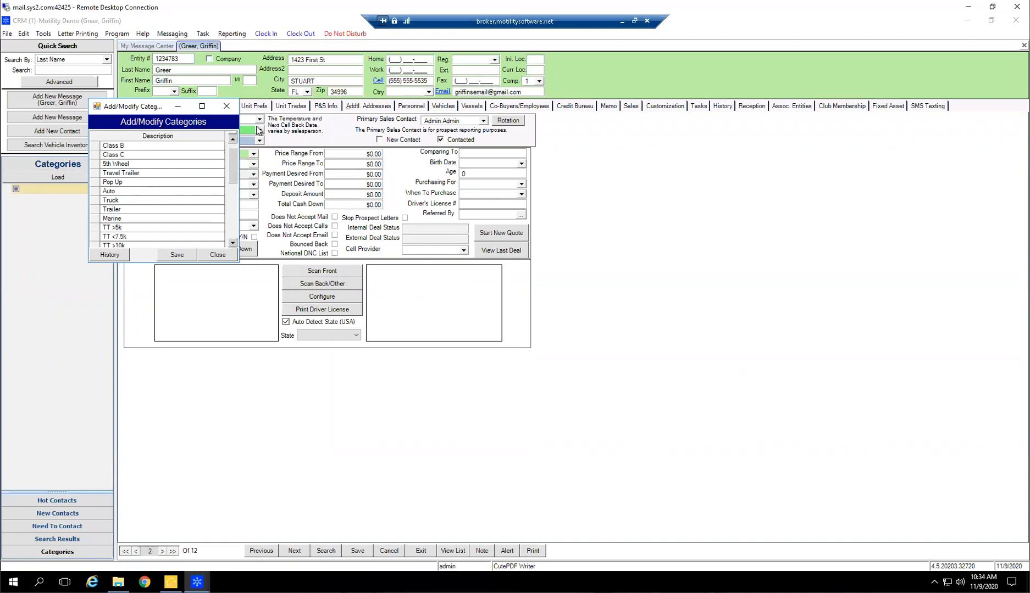
click(226, 106)
Set the record's category to TT >10k and save it
click(259, 140)
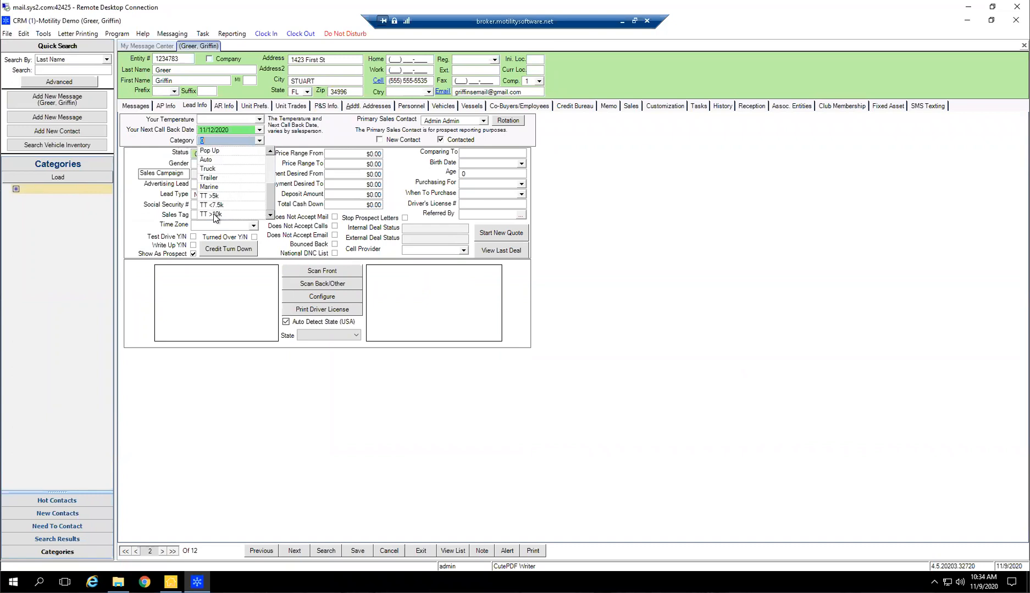
click(215, 214)
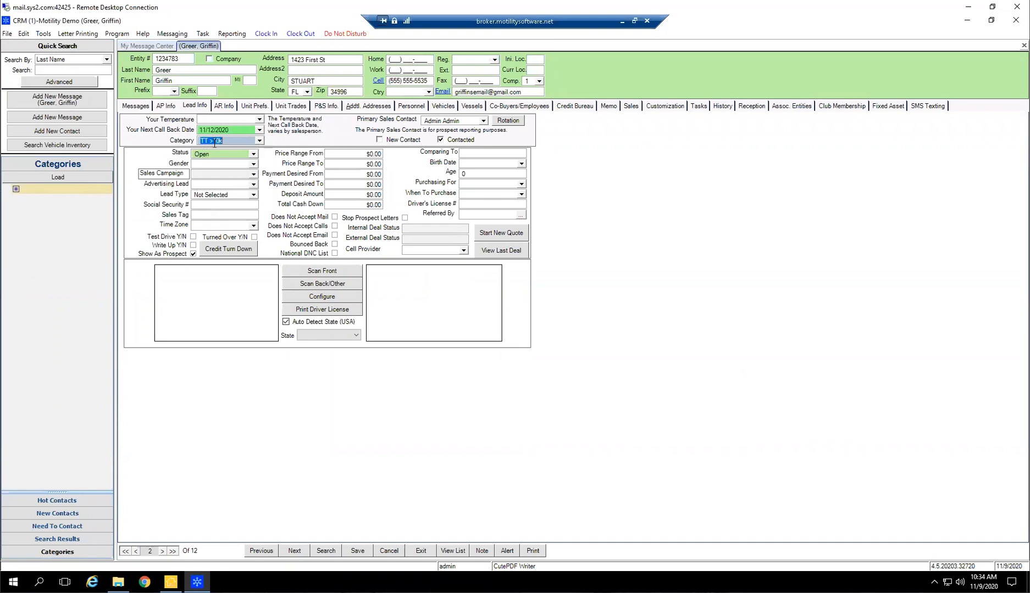
click(364, 553)
Load the Categories list, collapse Class A, Class B, Class C, 5th Wheel and Pop Up, and find the TT >10k group
click(44, 179)
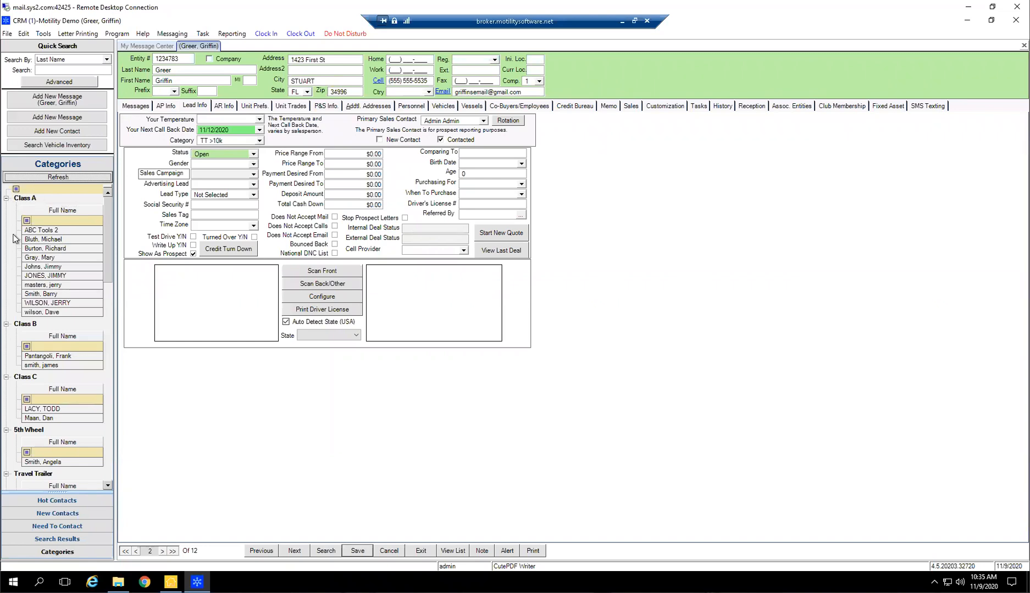
click(5, 206)
click(6, 198)
click(6, 206)
click(6, 215)
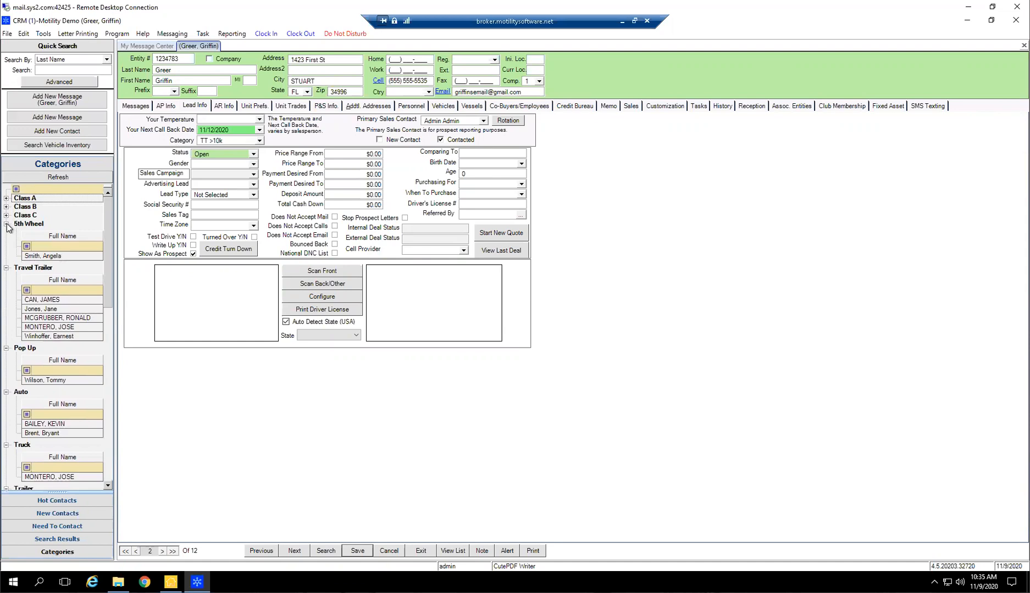
click(6, 224)
click(7, 312)
scroll(33, 320, down, 5)
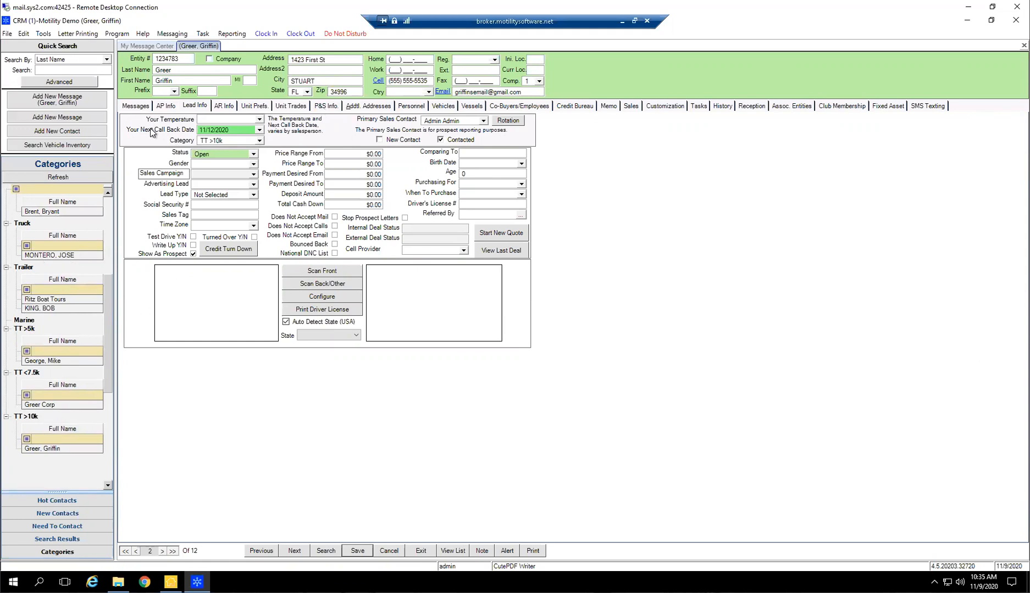
Display the record's unit preferences and return to the start of the loaded category list
click(248, 107)
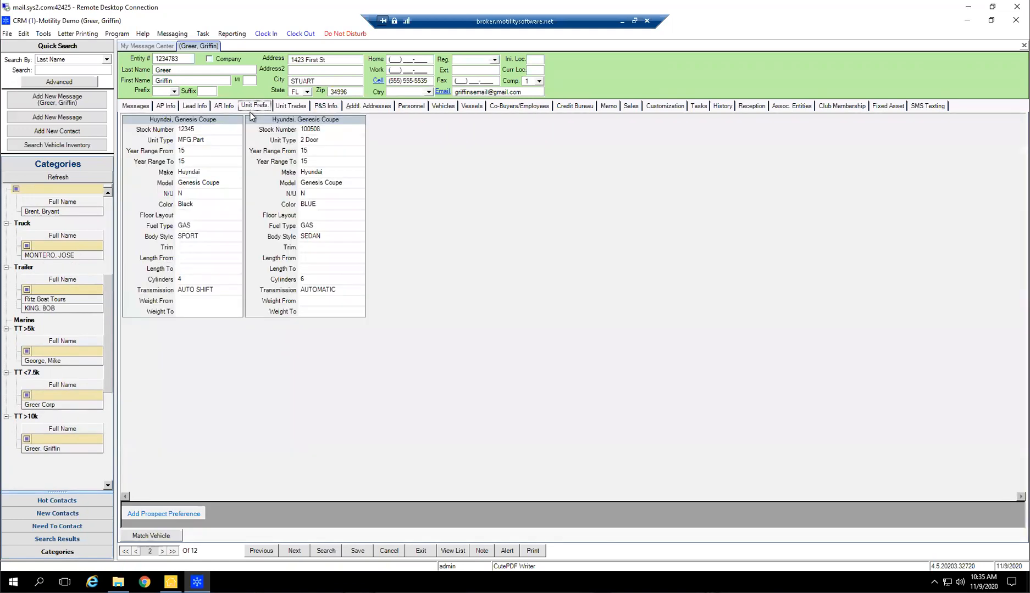
scroll(66, 374, up, 6)
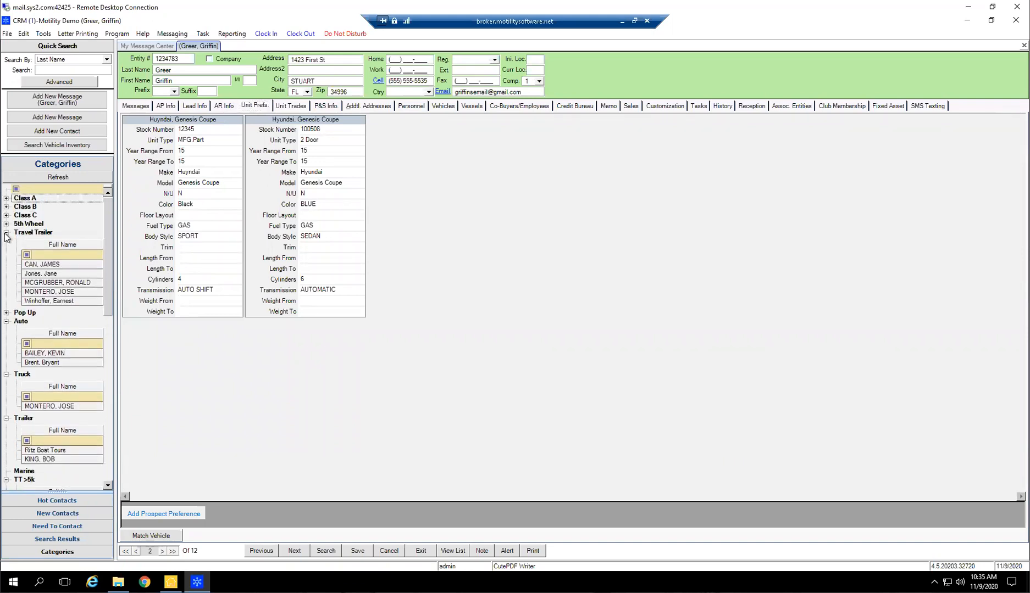
Collapse the Travel Trailer, Auto, Truck, Trailer, TT >5k, TT <7.5k and TT >10k groups in the category list
click(6, 232)
click(7, 250)
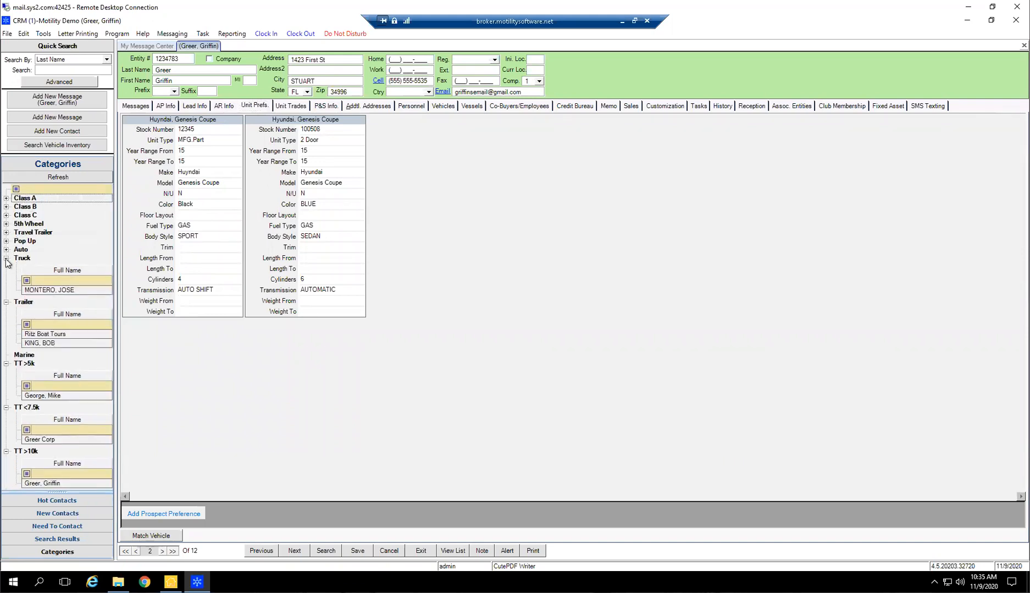
click(6, 259)
click(6, 267)
click(6, 284)
click(6, 292)
click(6, 301)
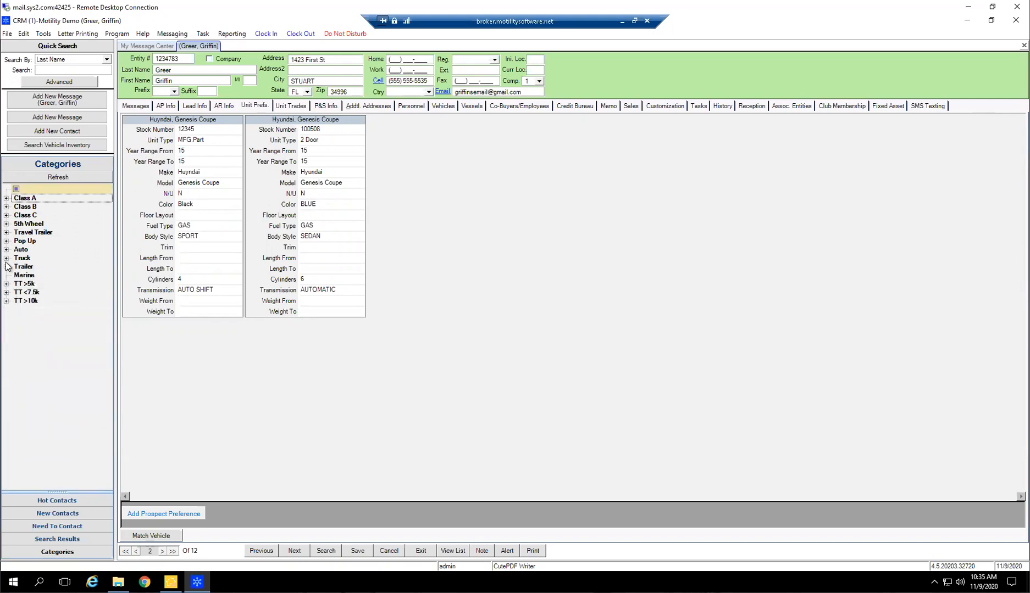
Open the contact listed under the Truck category, collapse that group, and display the contact's lead info
click(6, 258)
click(54, 290)
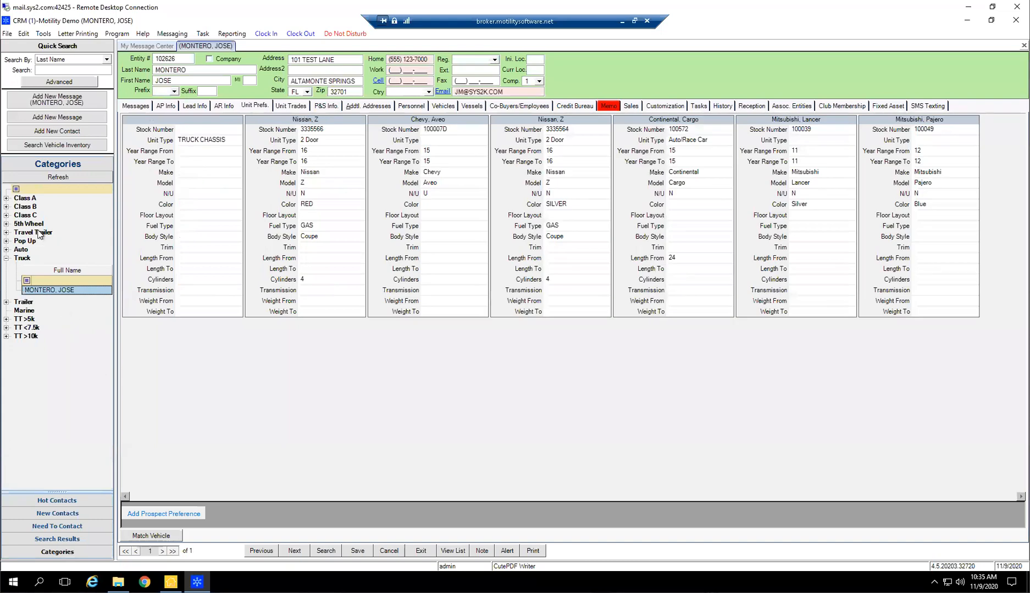
click(6, 259)
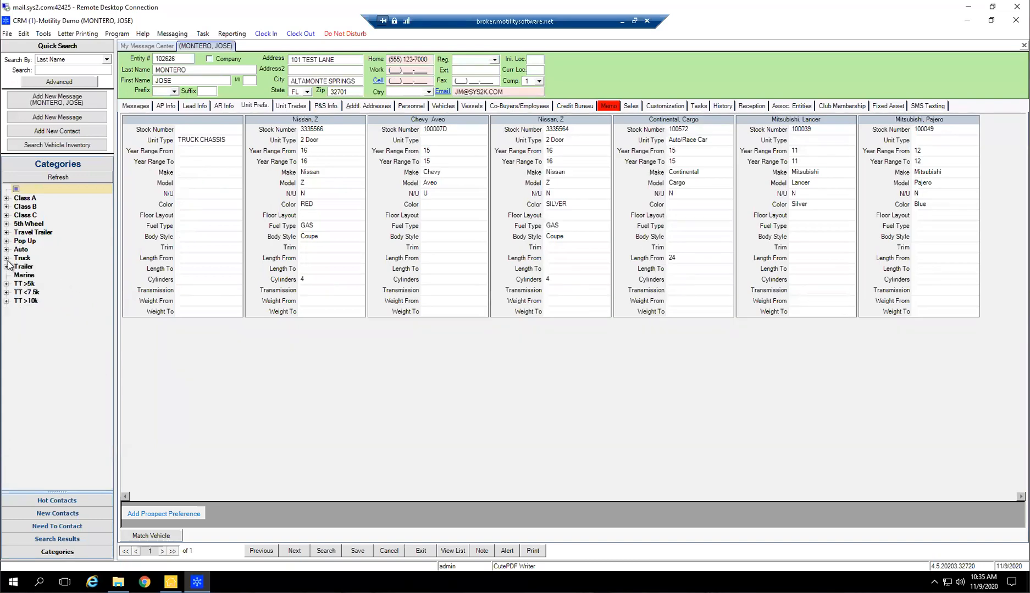
click(199, 107)
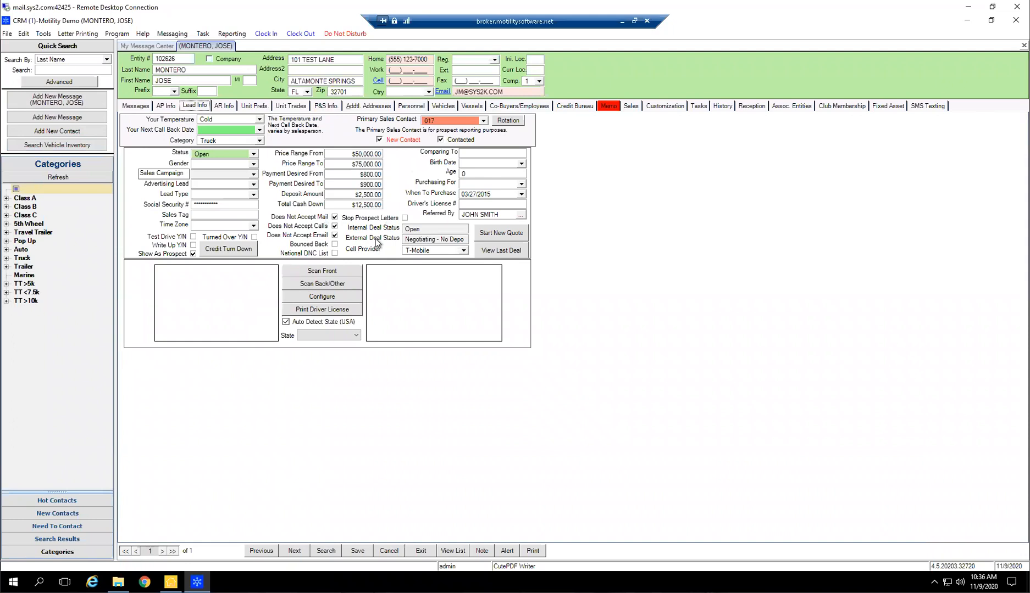
click(345, 310)
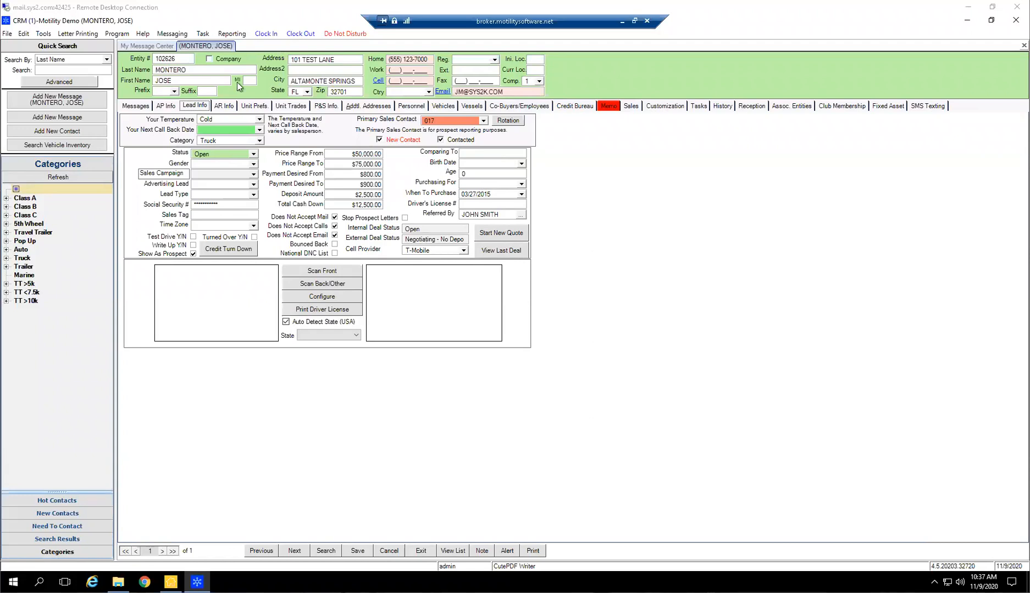
Display the contact's messages, open the oldest Initial Contact message from 01/21/2015, and highlight its Auto Entered recipient
click(136, 106)
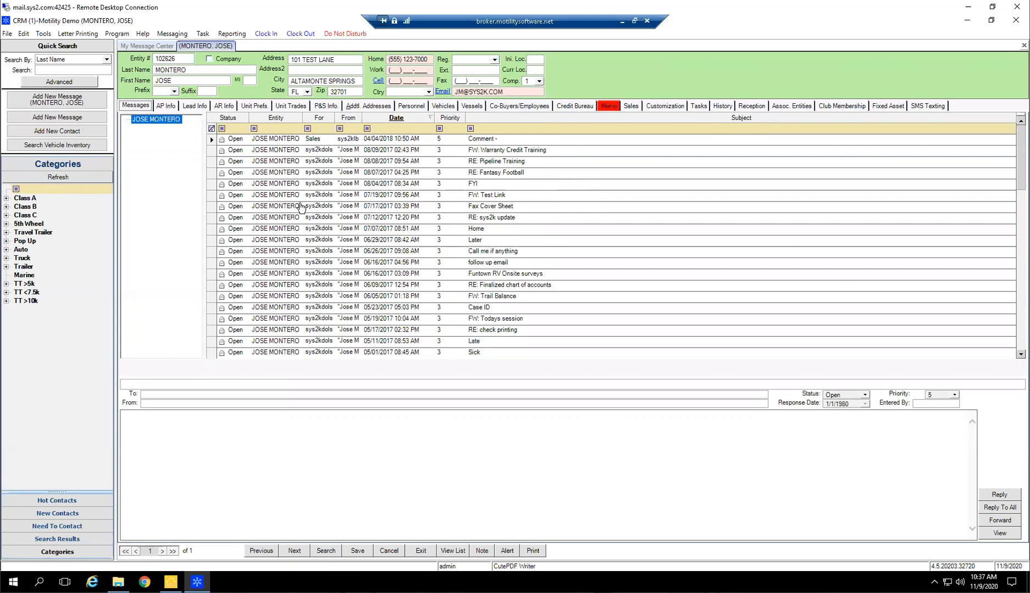
scroll(683, 232, down, 5)
scroll(684, 232, down, 6)
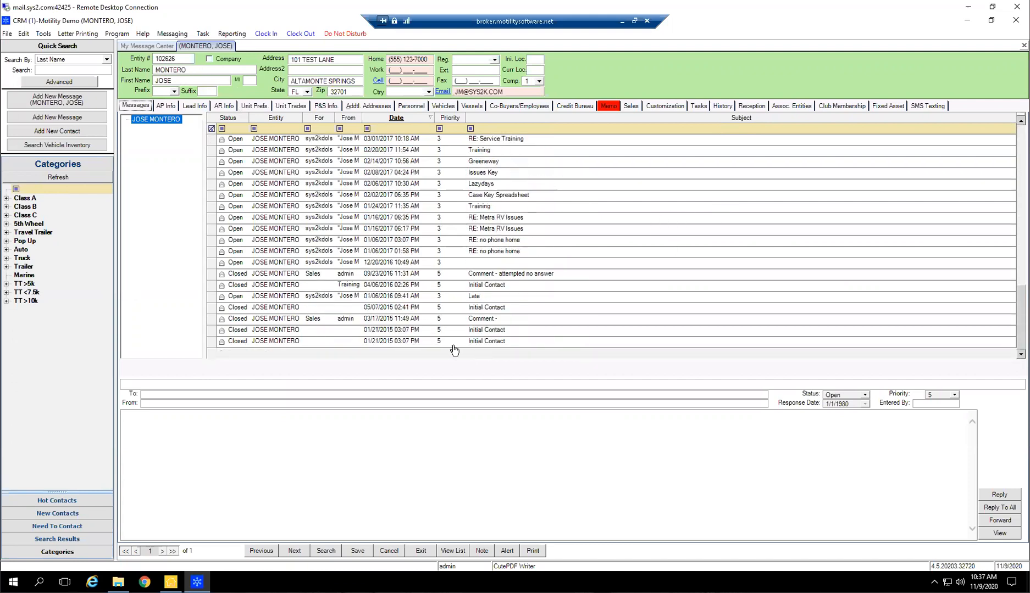
click(384, 341)
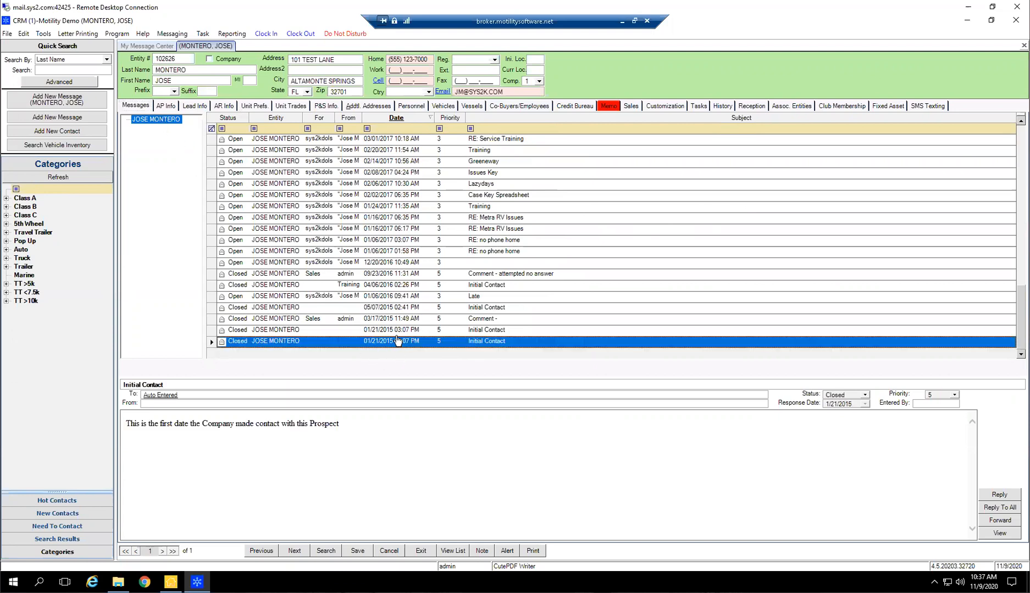
click(165, 397)
drag(177, 396, 118, 400)
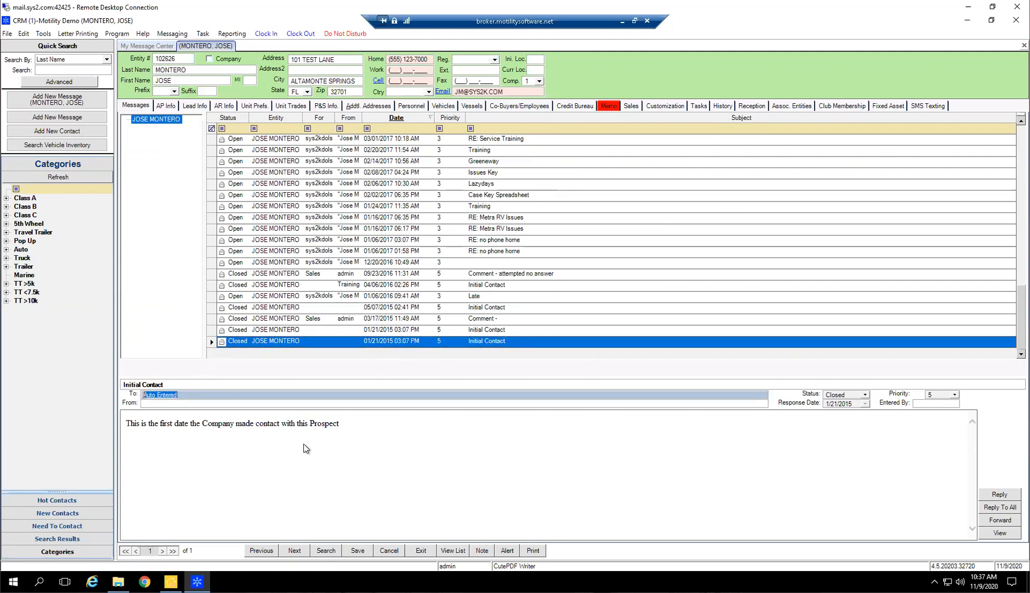
click(303, 444)
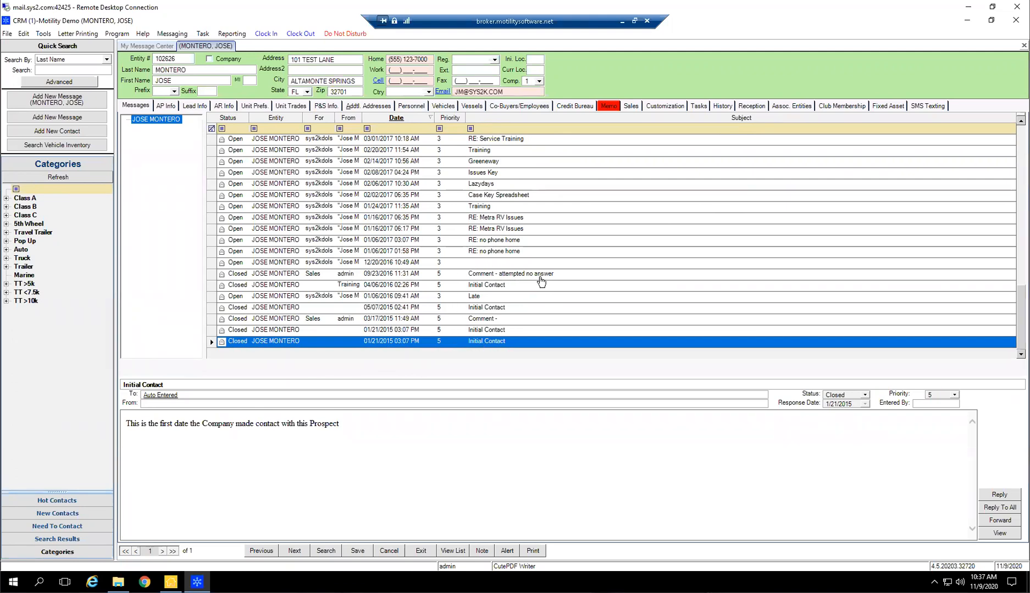
Return to the newest entries in the contact's message list and open the comment dated 04/04/2018
scroll(511, 291, up, 1)
scroll(499, 301, up, 7)
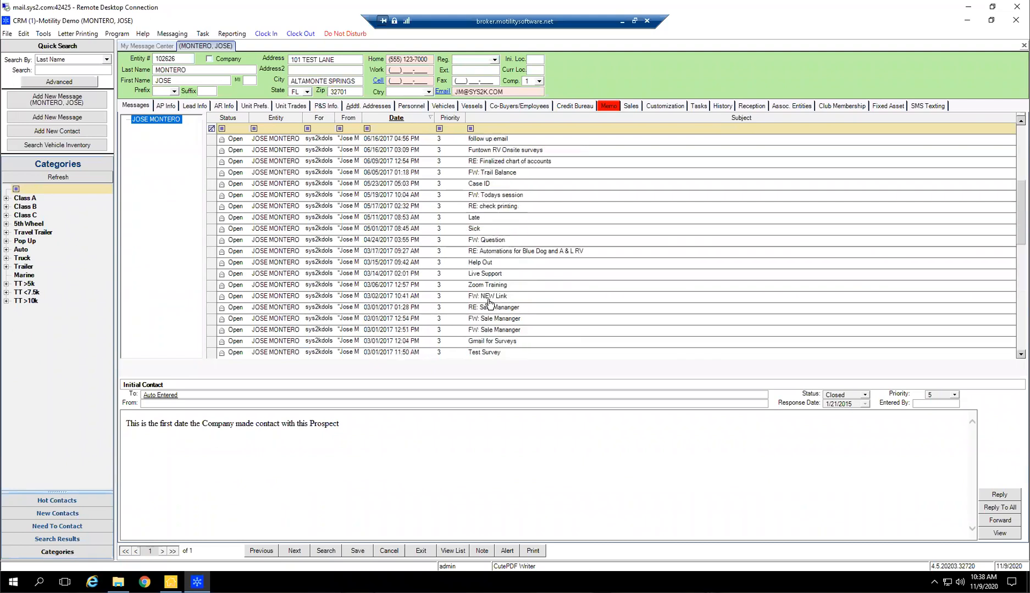
scroll(488, 308, up, 1)
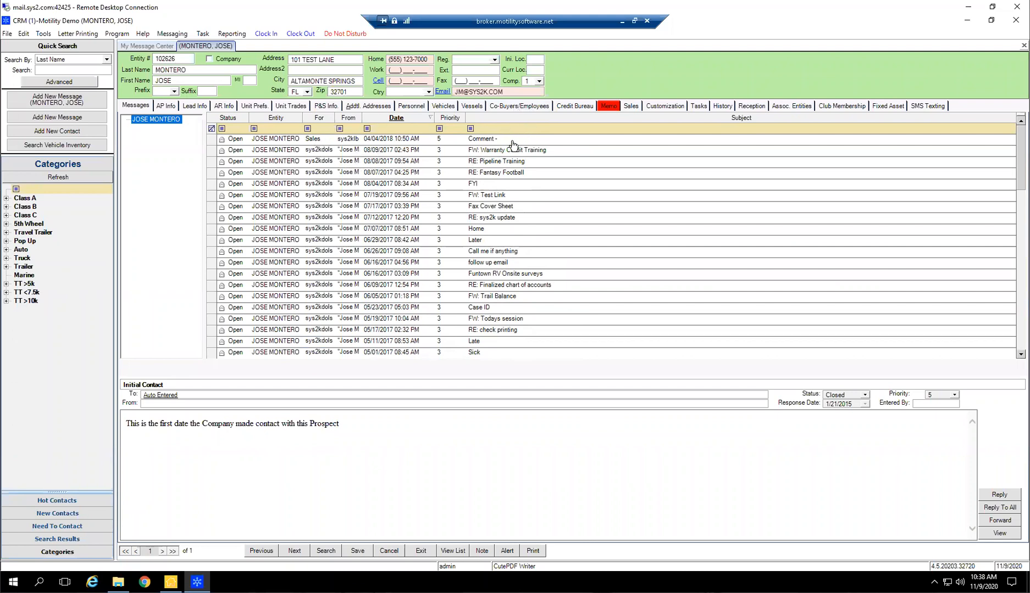
click(507, 140)
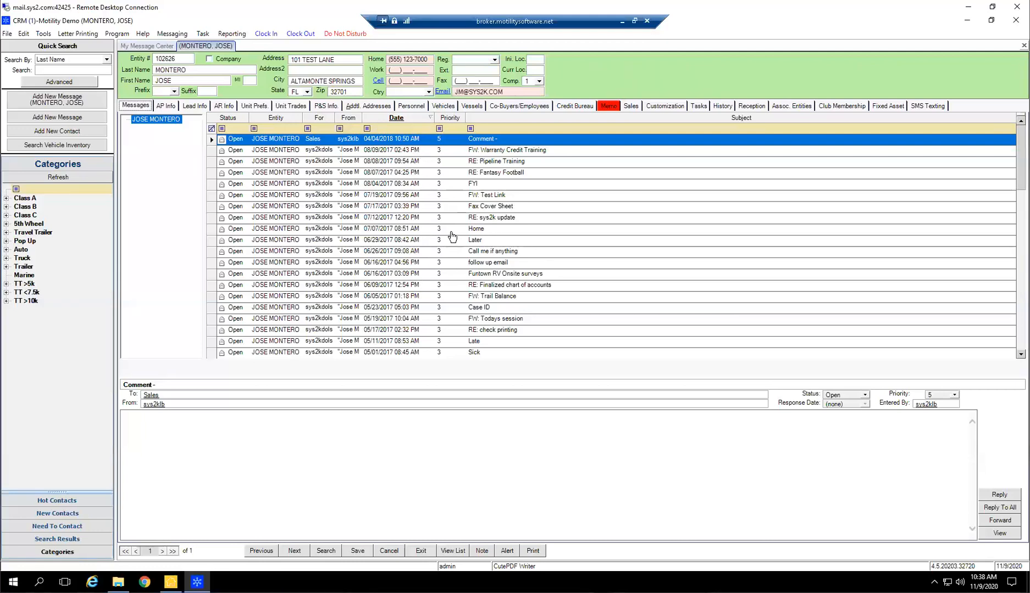
Show the Need To Contact, New Contacts and Hot Contacts lists, and open the first bright-green hot contact
click(47, 526)
click(52, 514)
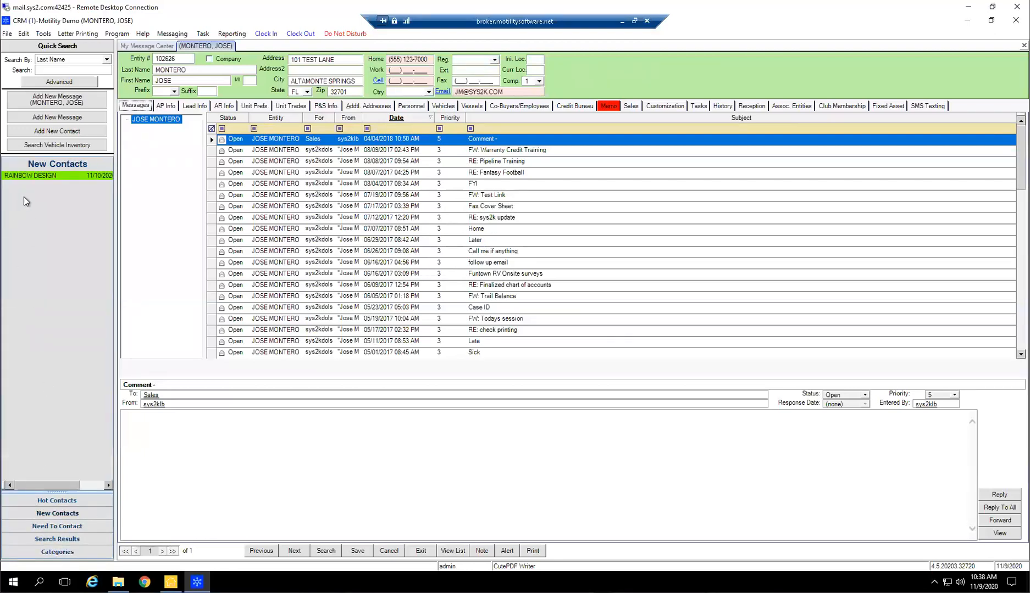
click(56, 501)
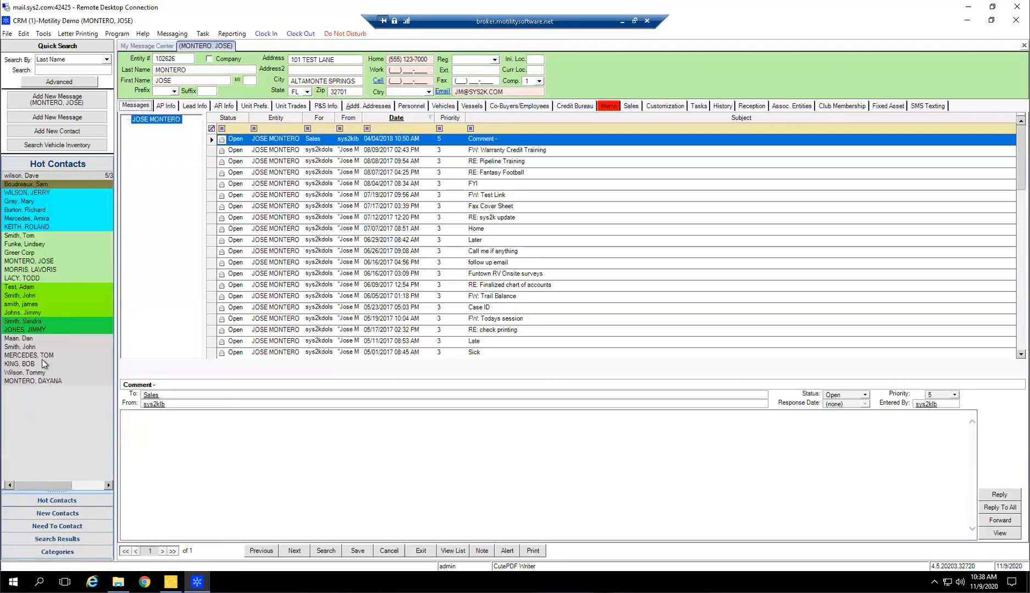
click(41, 288)
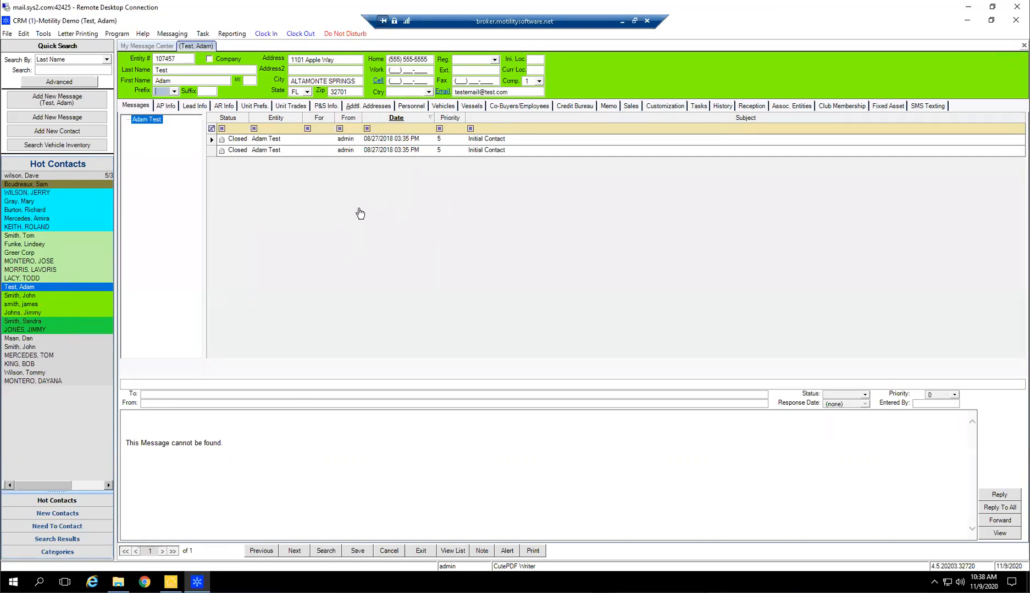
Open the last contact in the Hot Contacts list and review its lead info, messages and AP info, ending on the lead info
click(41, 381)
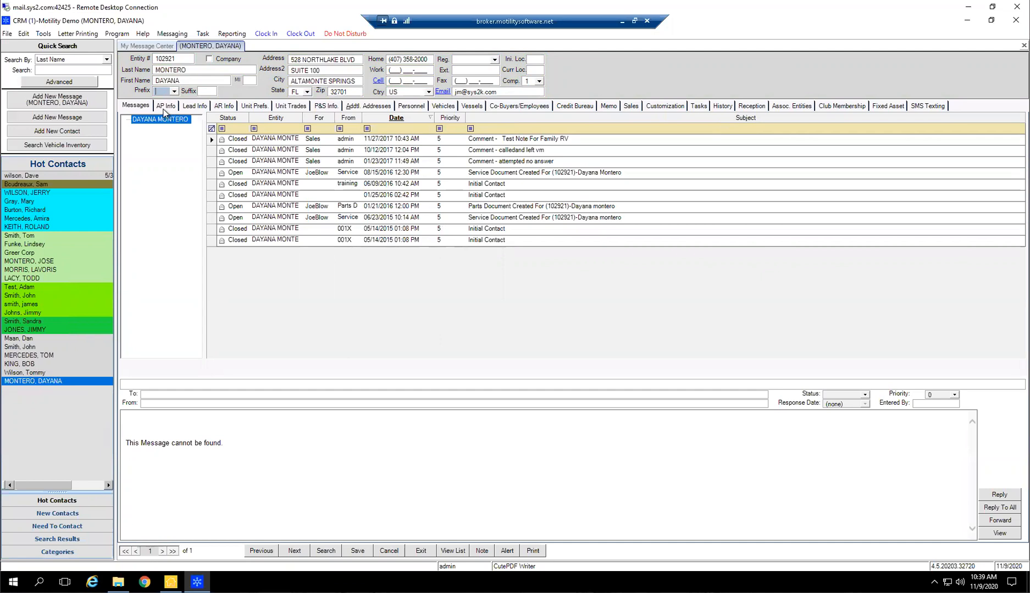
click(194, 106)
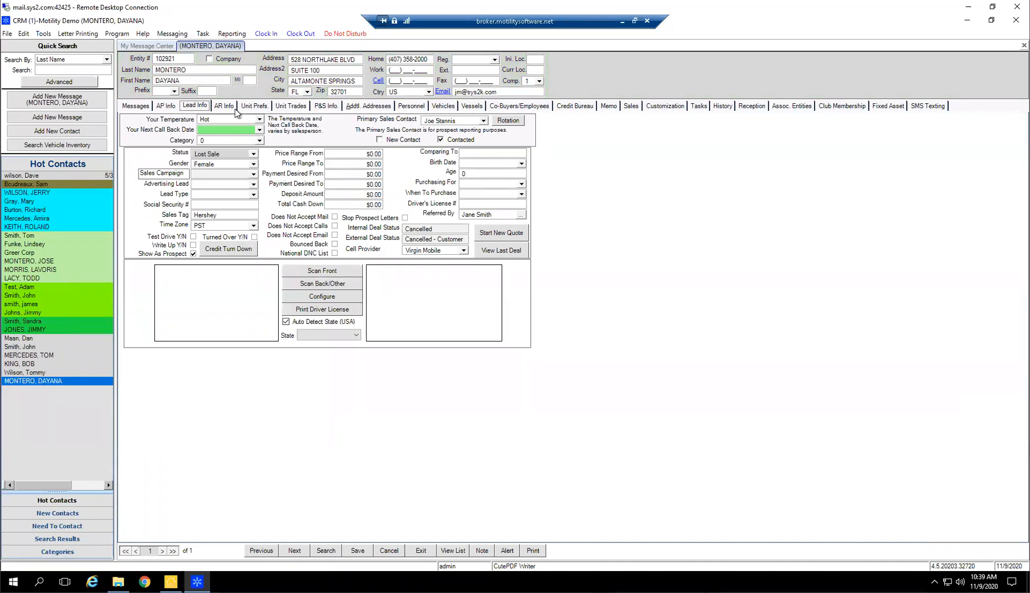
click(131, 106)
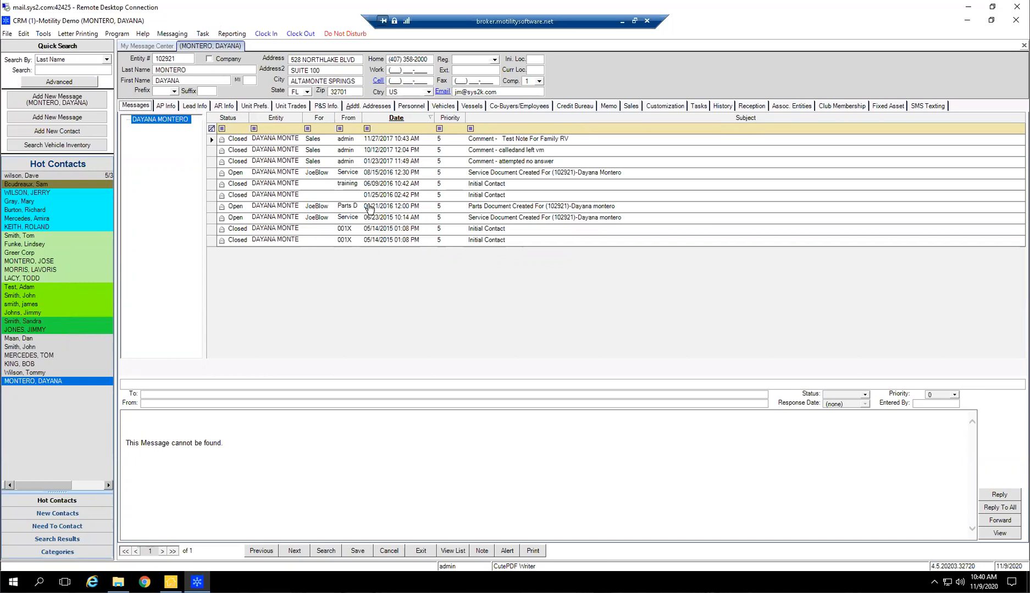
click(167, 108)
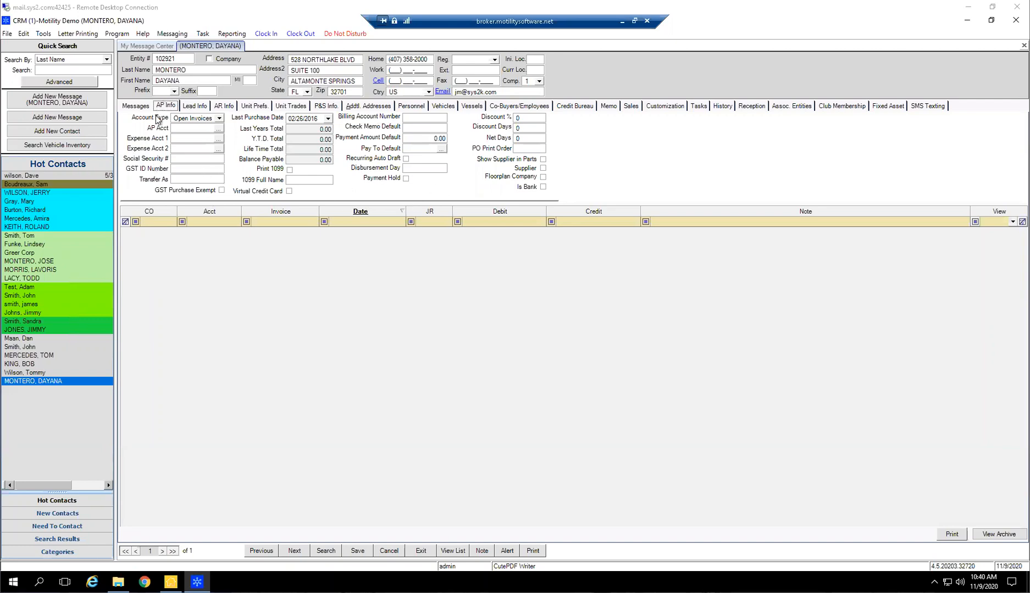
click(197, 106)
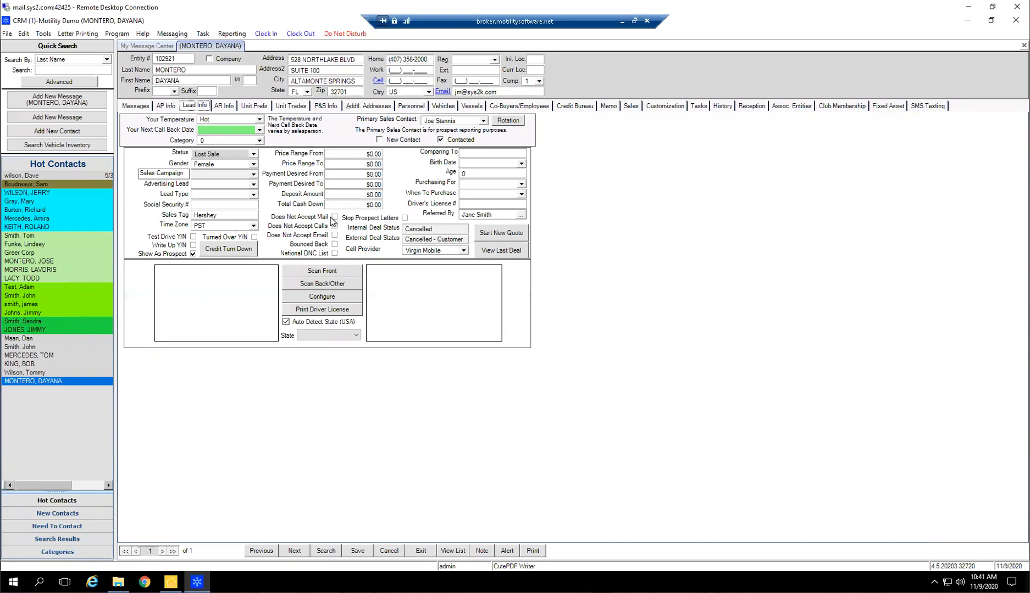
Open the advanced search, examine the payment and advertising lead criteria, and close it without searching
click(50, 82)
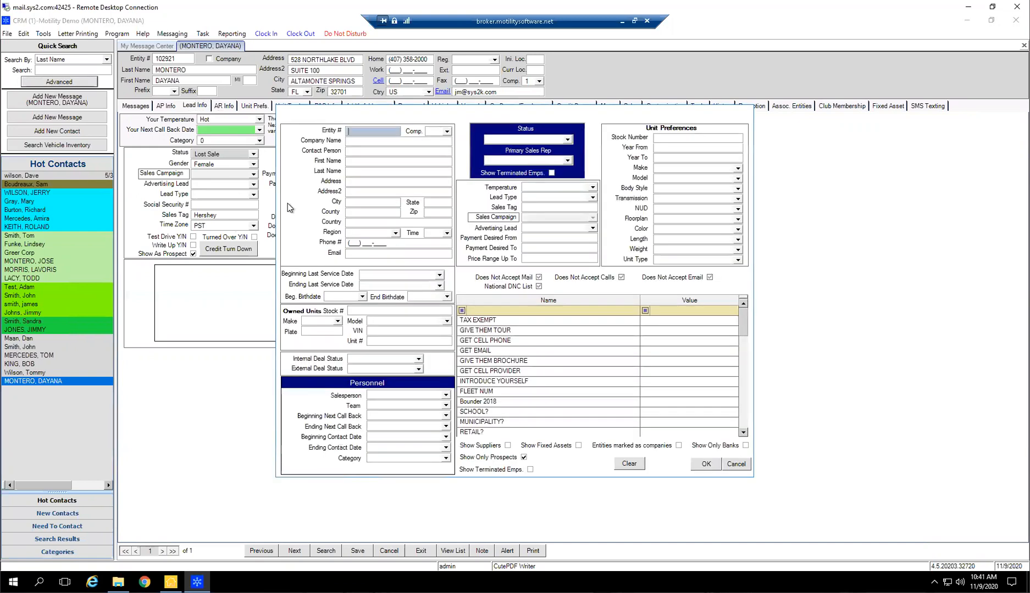
click(525, 247)
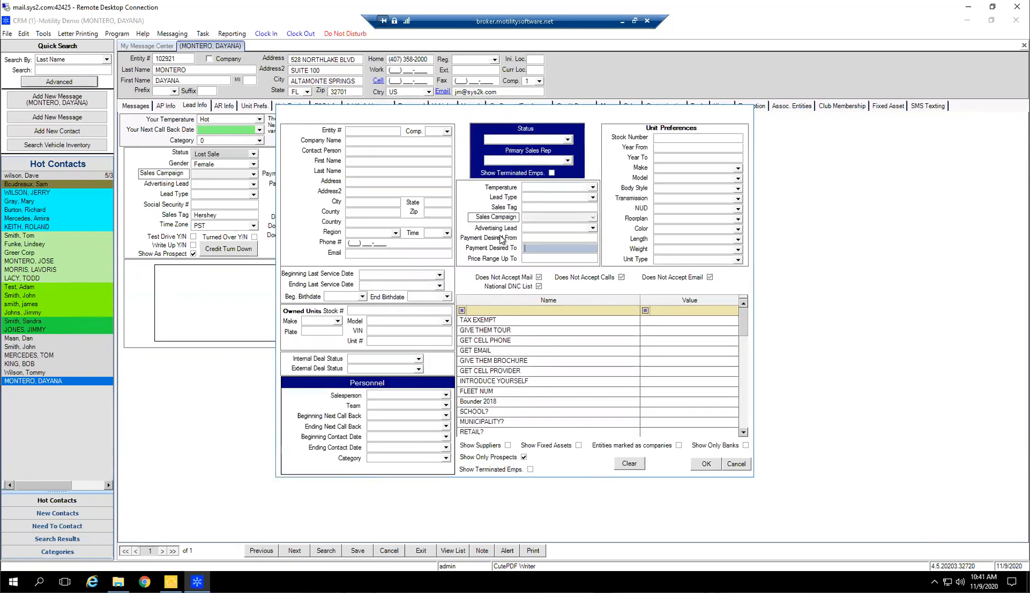
click(592, 229)
click(593, 229)
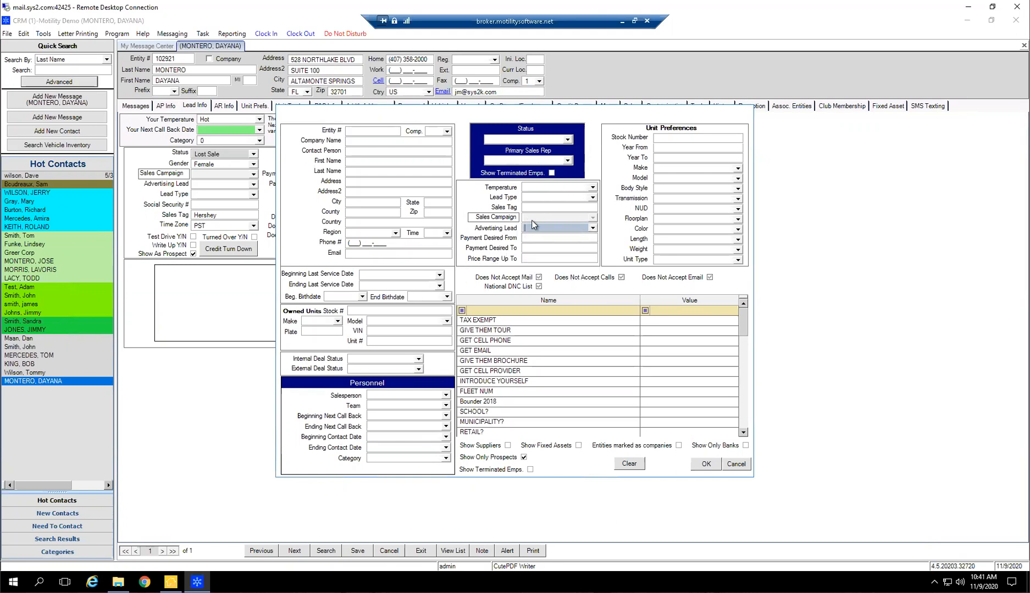
click(746, 468)
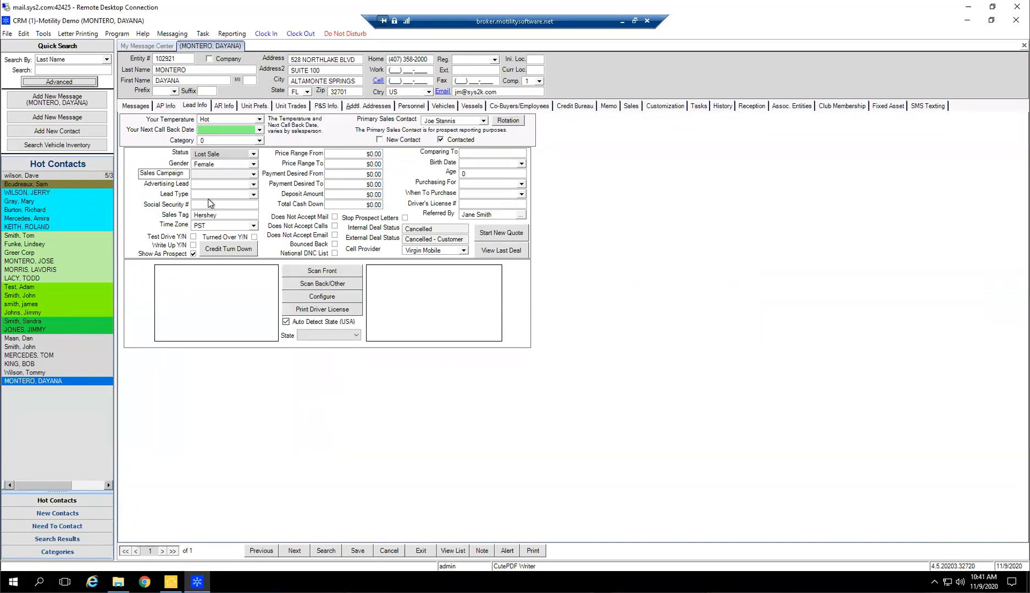
Set the contact's lead type to Web Up and advertising lead to OUR WEBSITE, and save the record
click(253, 195)
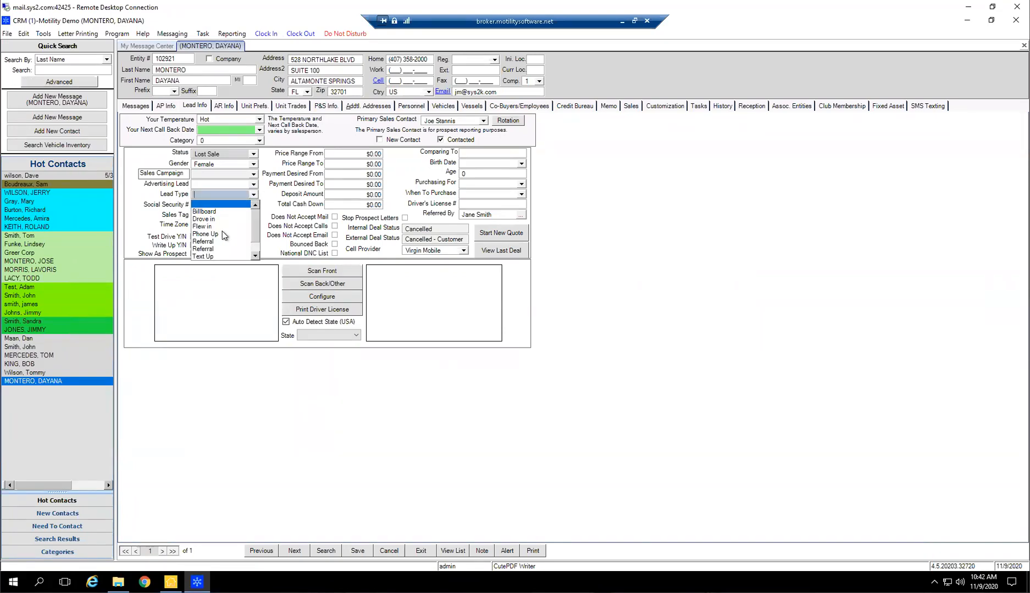
click(211, 256)
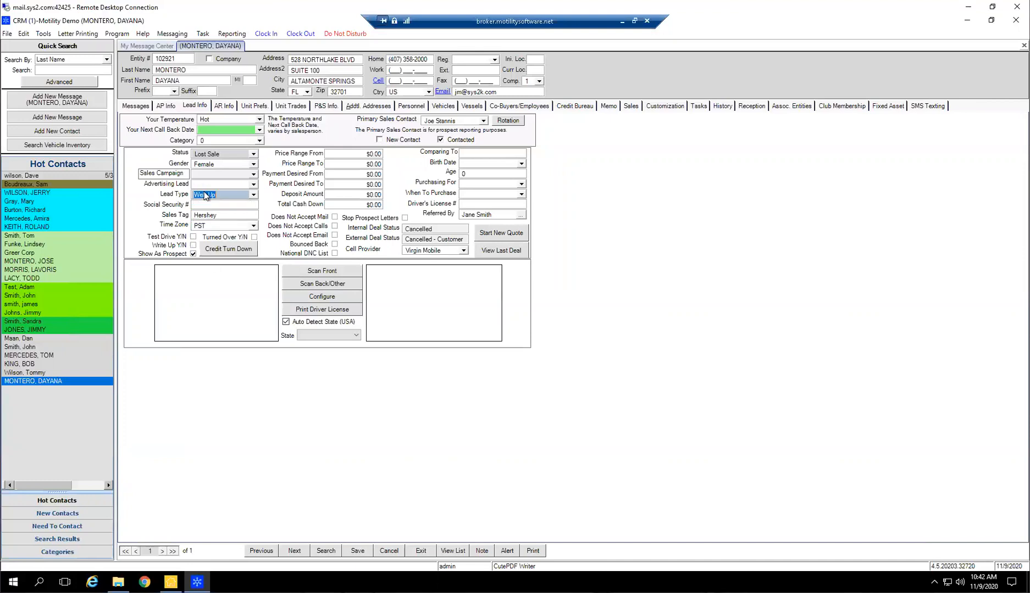
click(253, 184)
scroll(220, 222, down, 3)
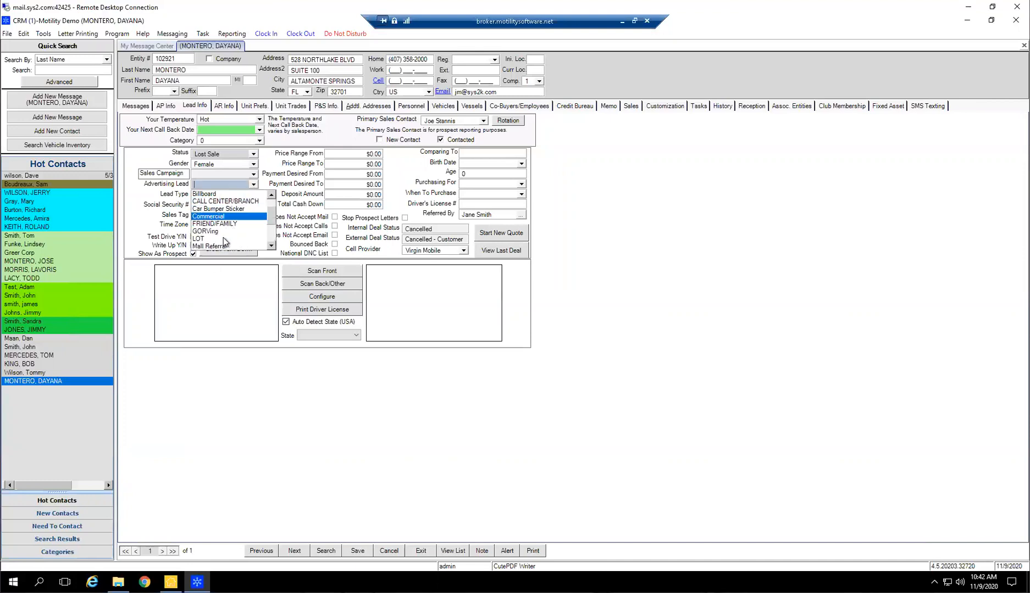
click(219, 223)
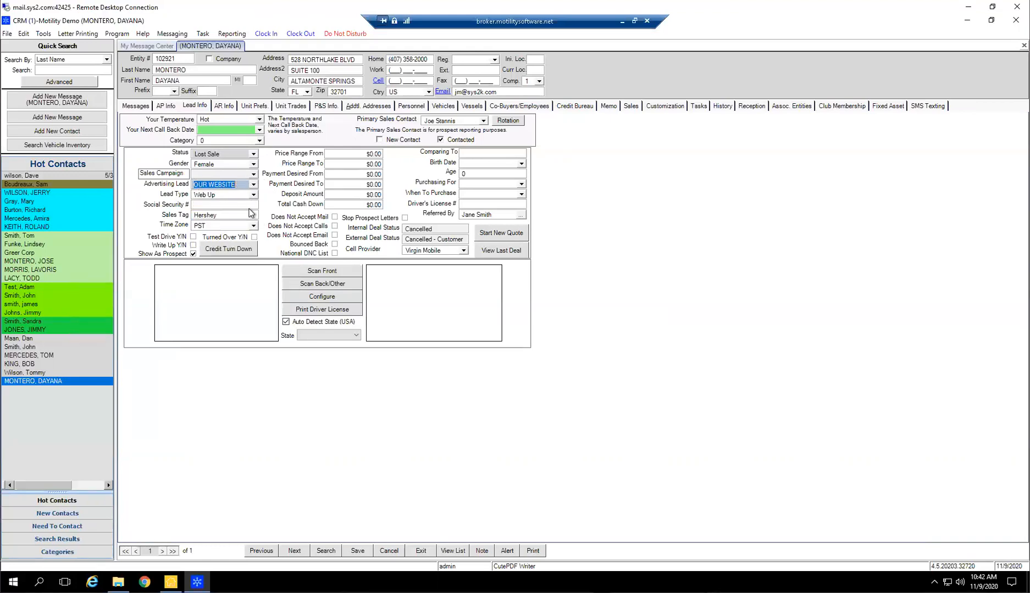
click(357, 550)
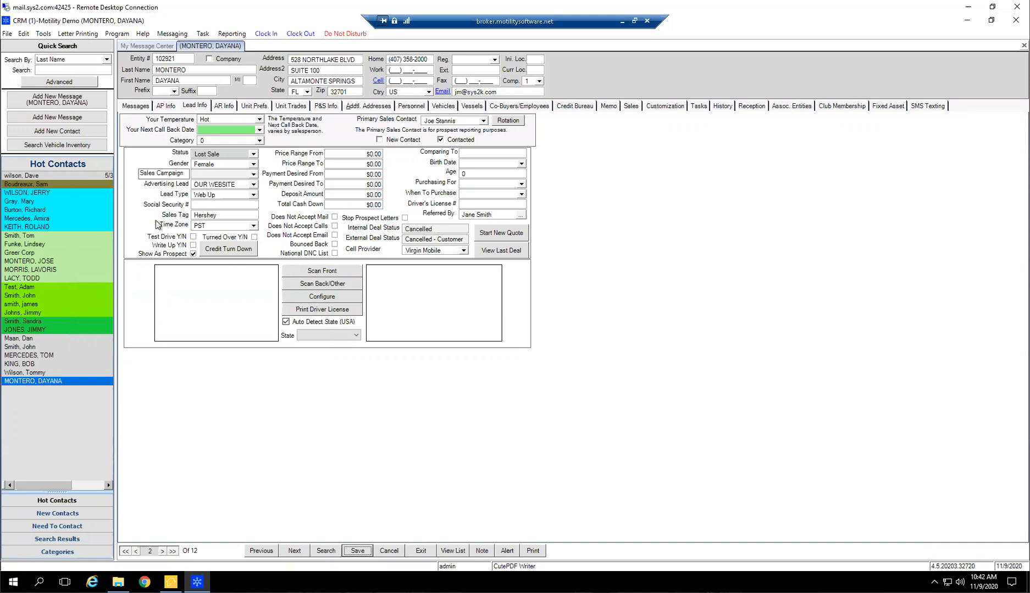
Open the second gray contact in the Hot Contacts list and examine its lead type and available advertising lead options without changing them
click(25, 346)
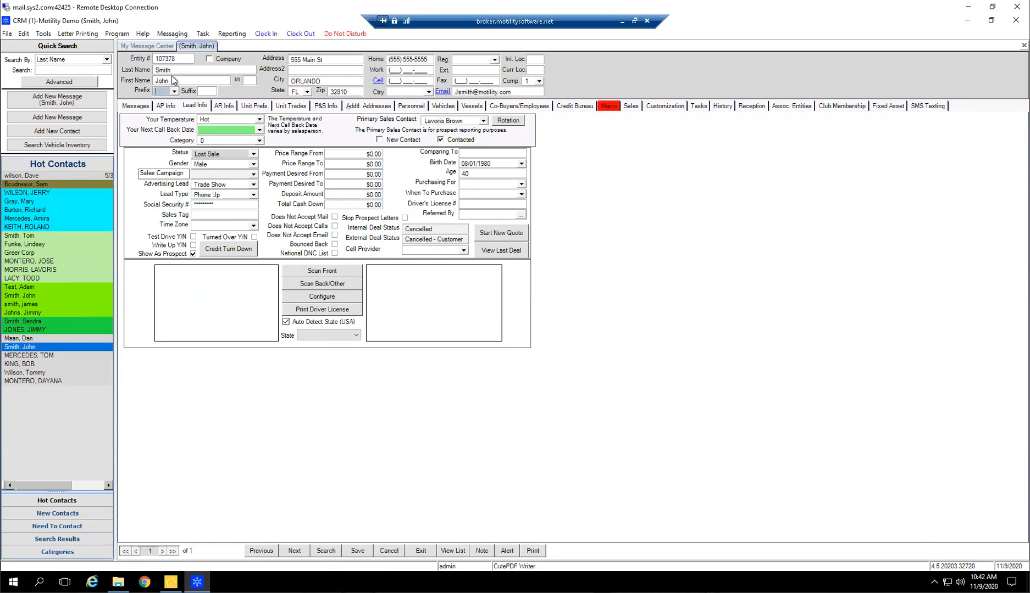
click(218, 194)
click(235, 184)
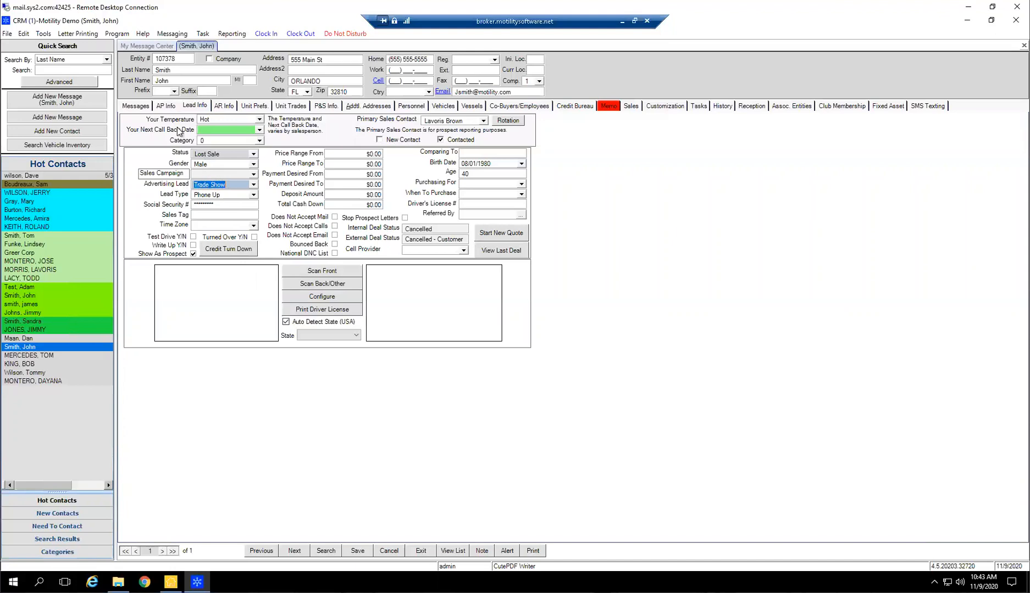
click(254, 186)
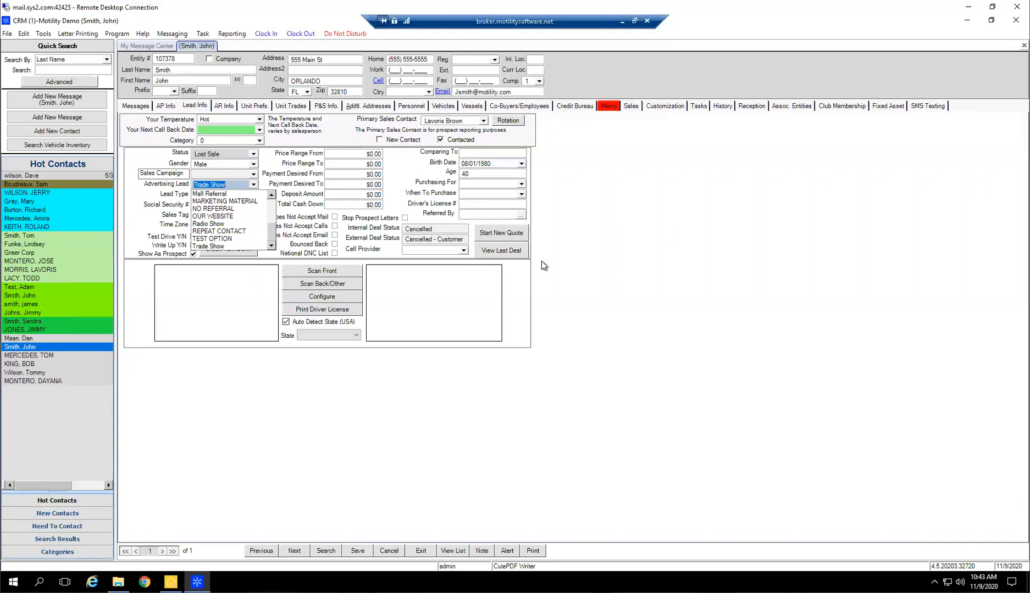
click(612, 256)
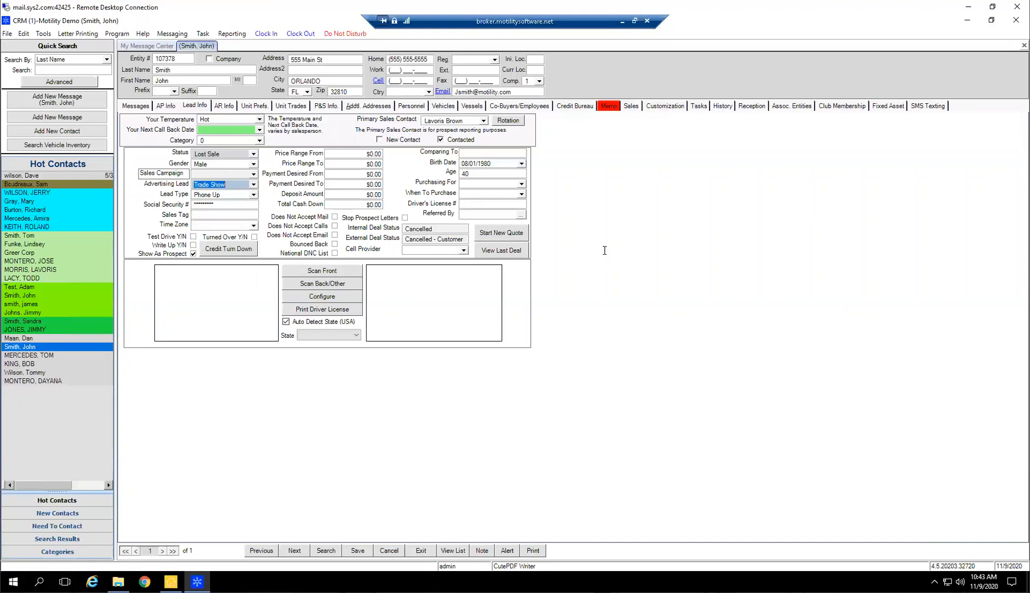
Open the pick list setup and examine the Advertising Leads entries and the other pick lists available to filter by
click(22, 34)
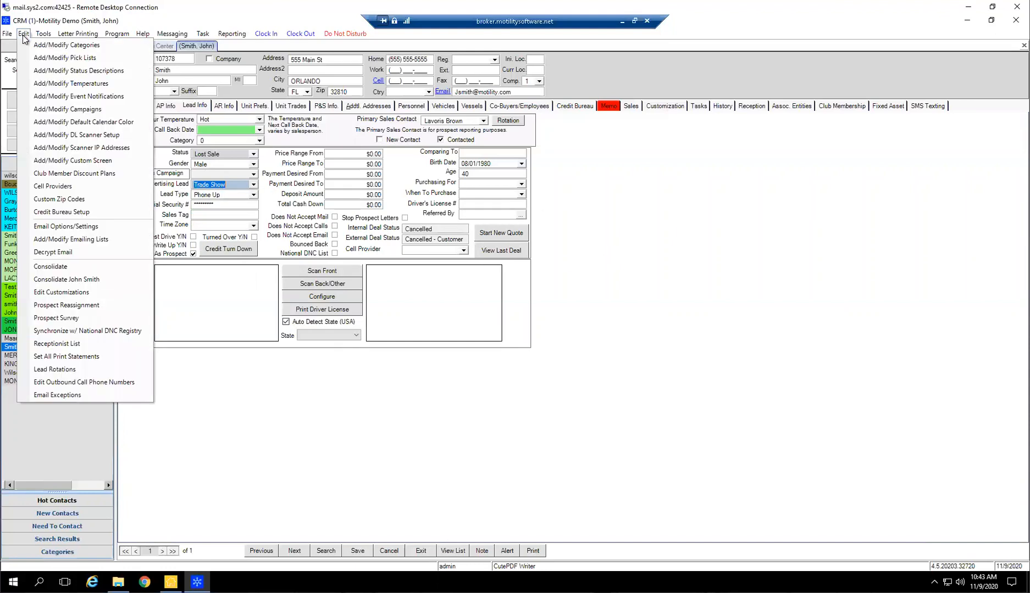
click(82, 60)
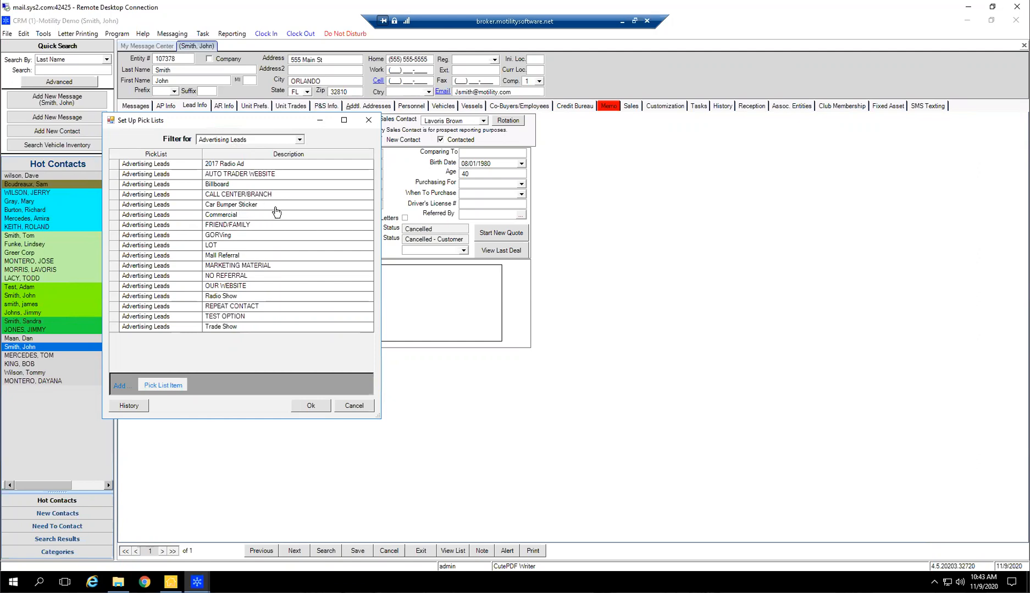
click(299, 140)
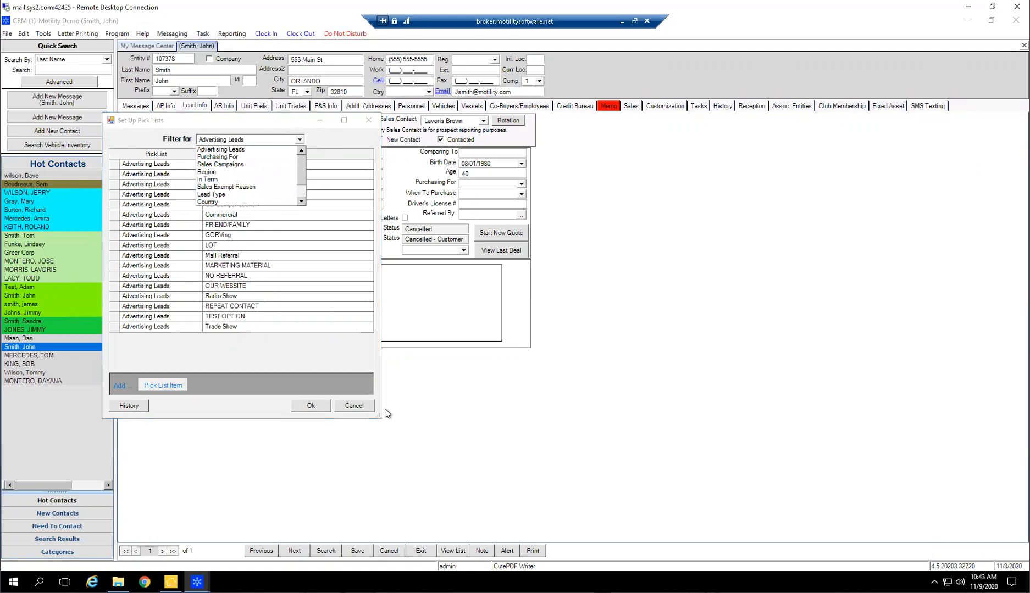
click(356, 408)
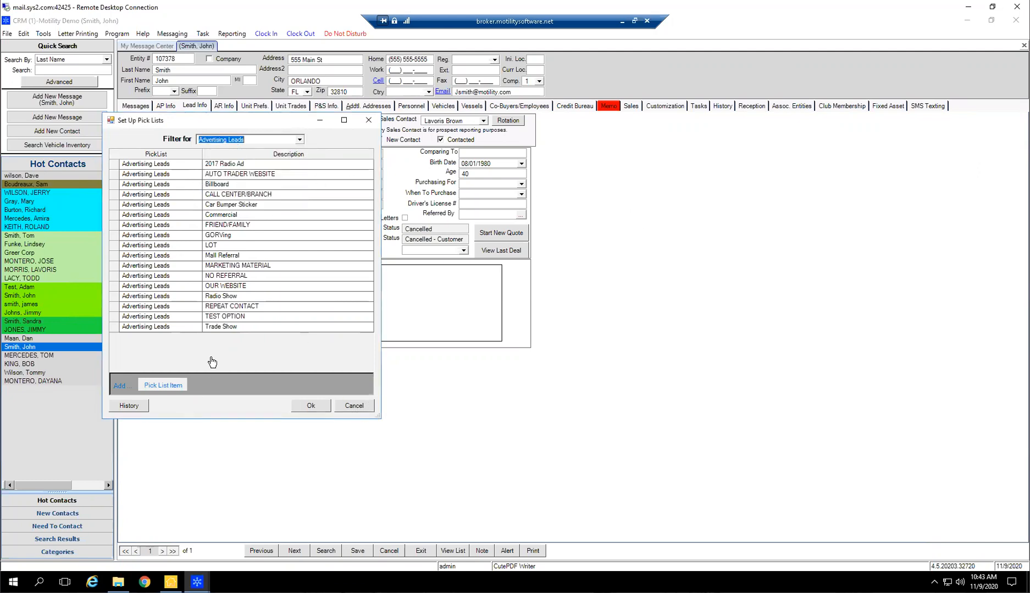
Add two blank items to the Advertising Leads pick list, delete them, and close the setup without saving
click(171, 390)
click(171, 390)
drag(114, 339, 115, 361)
key(Delete)
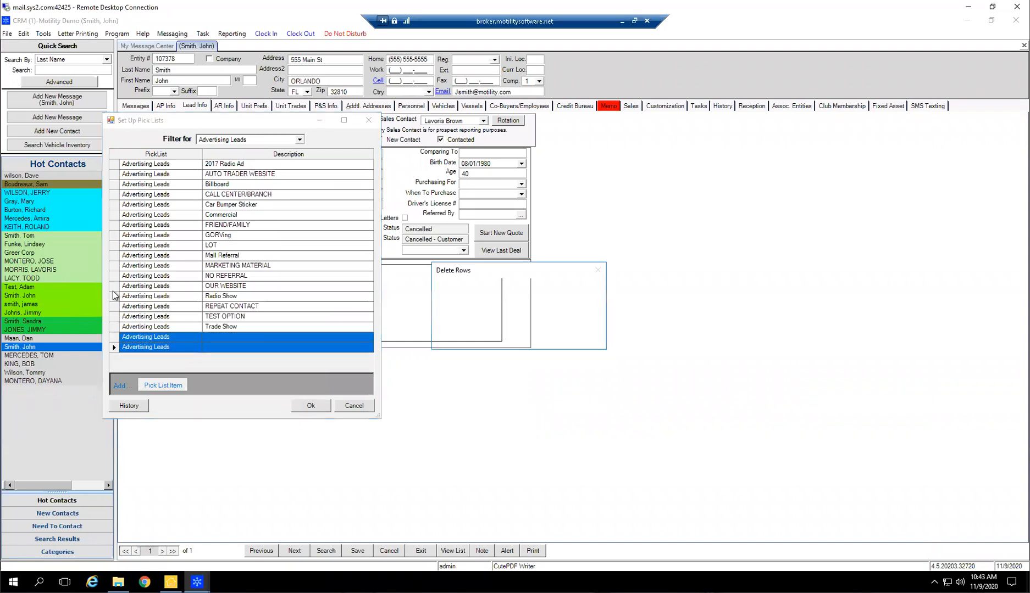
click(348, 407)
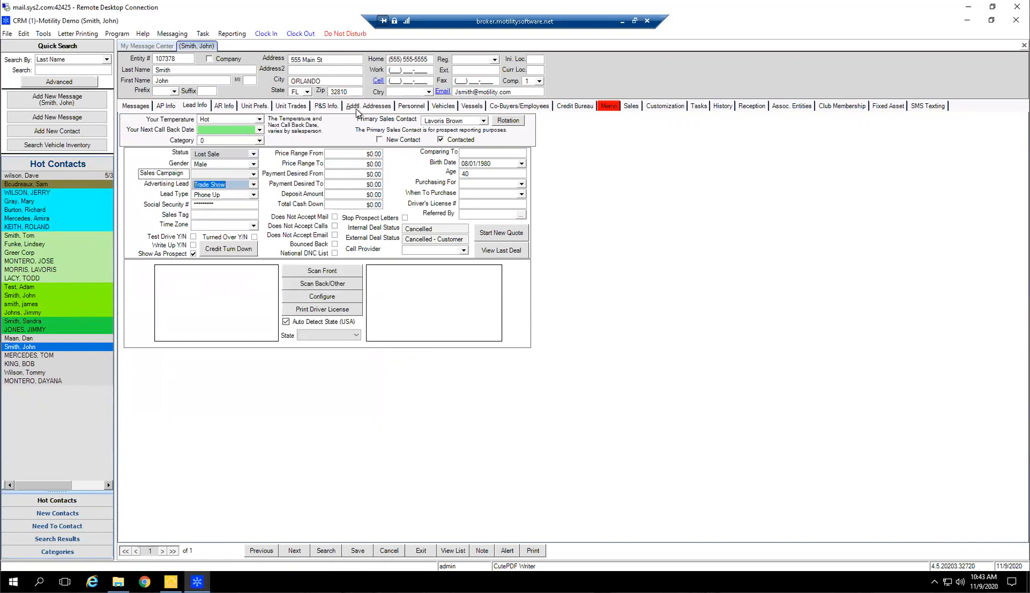
Try to enter free text such as ASDF, QWER and Traed S as the contact's advertising lead
text(ASDFQWER)
drag(236, 186, 96, 162)
text(Traed S)
Set the contact's advertising lead to Billboard from the available options
drag(176, 180, 166, 181)
click(253, 184)
click(209, 218)
key(Tab)
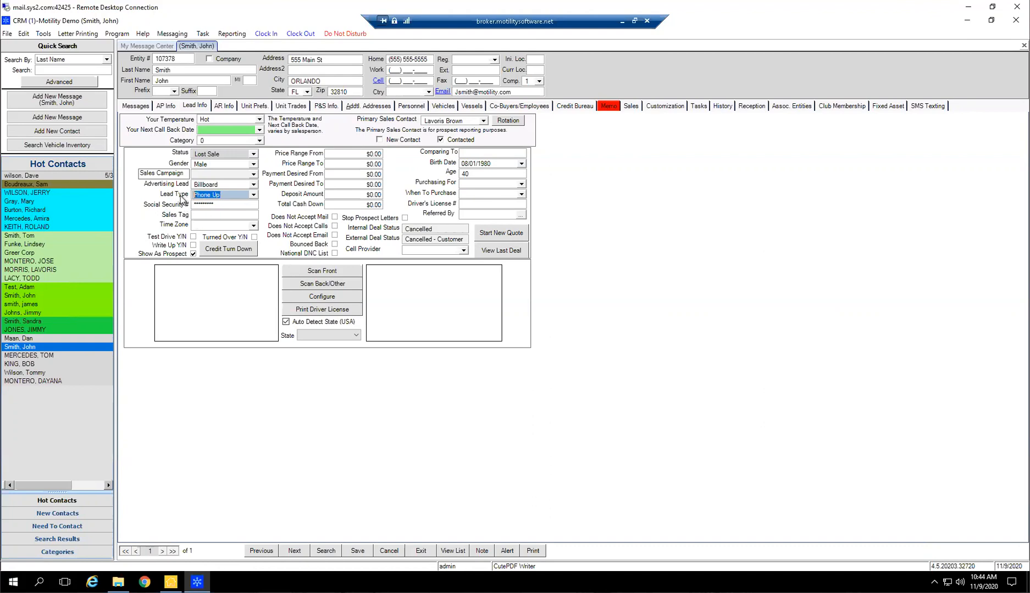
click(227, 184)
drag(145, 193, 135, 192)
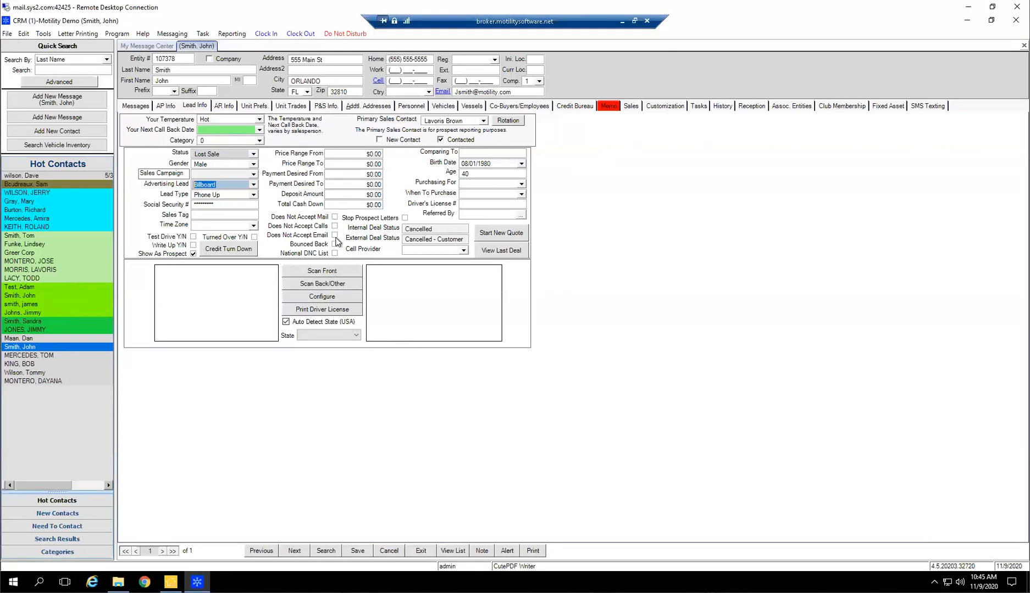
Mark the contact as Does Not Accept Email and Does Not Accept Calls, saving the record after each change
click(335, 238)
click(335, 237)
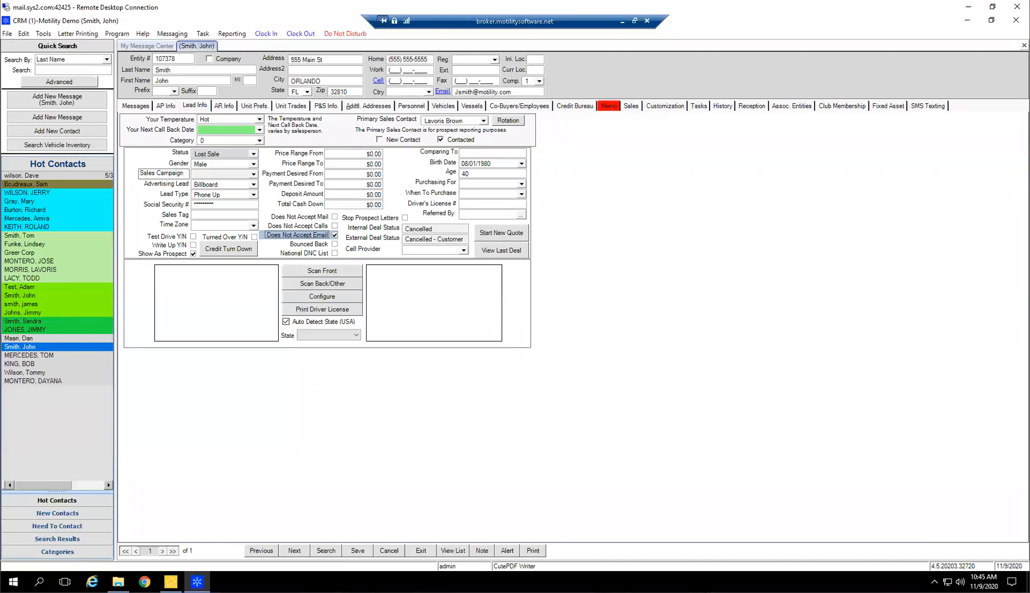
click(358, 551)
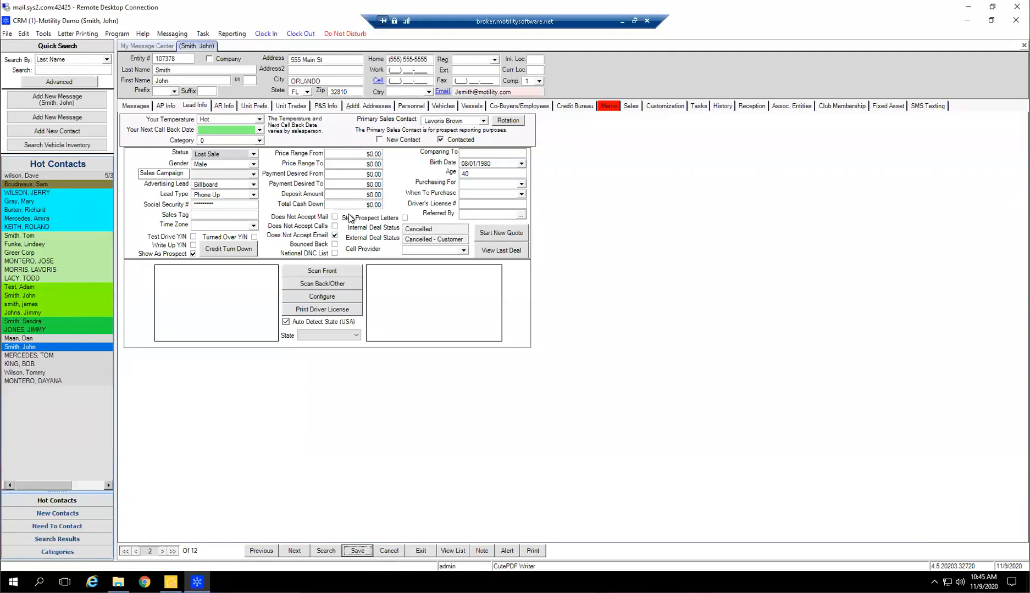
click(502, 91)
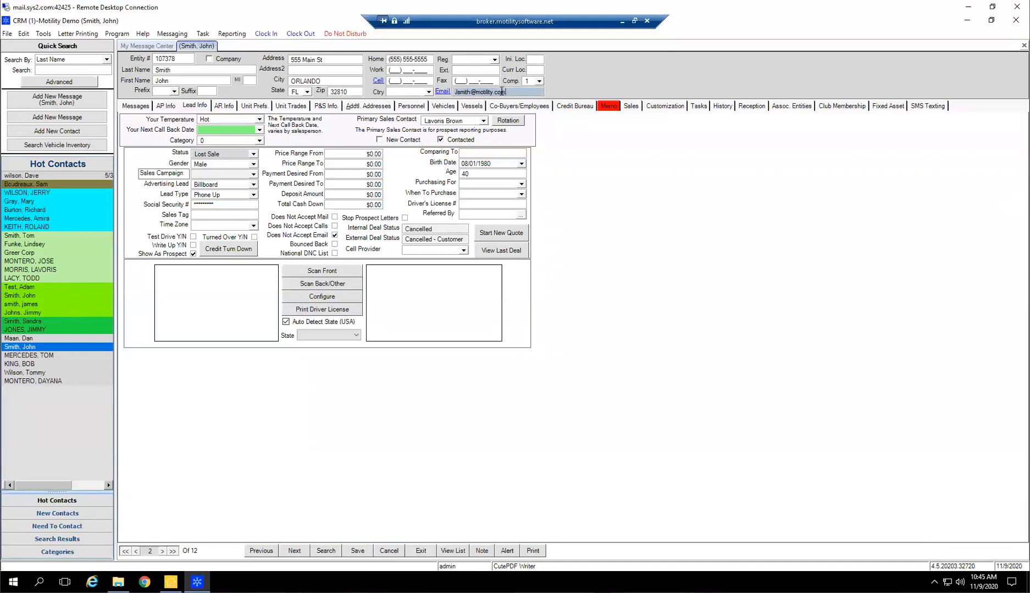
click(329, 226)
click(355, 552)
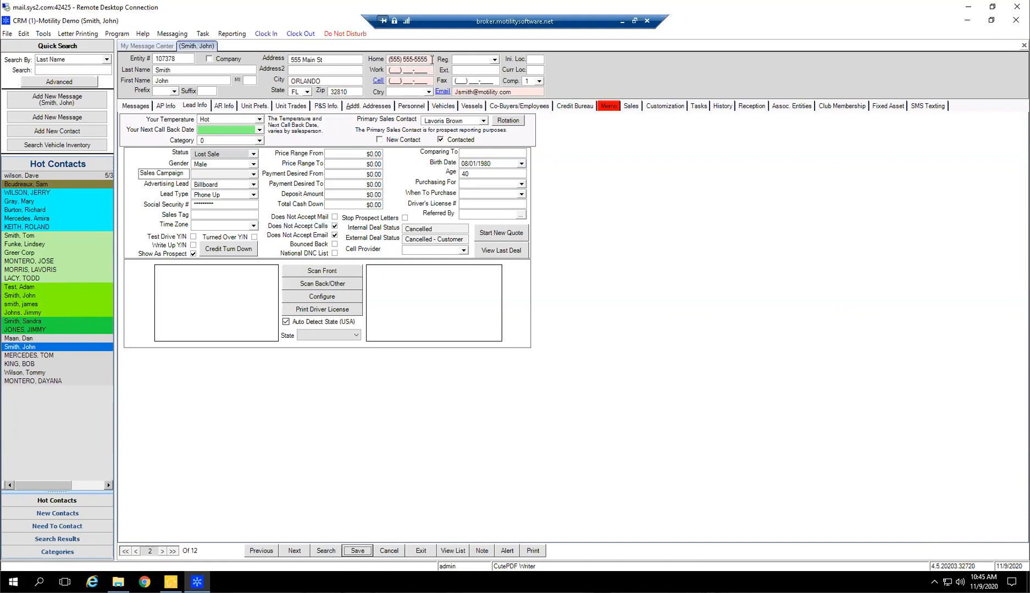
Clear the contact's Does Not Accept Calls and Does Not Accept Email options and save the record
click(334, 226)
click(334, 235)
click(357, 551)
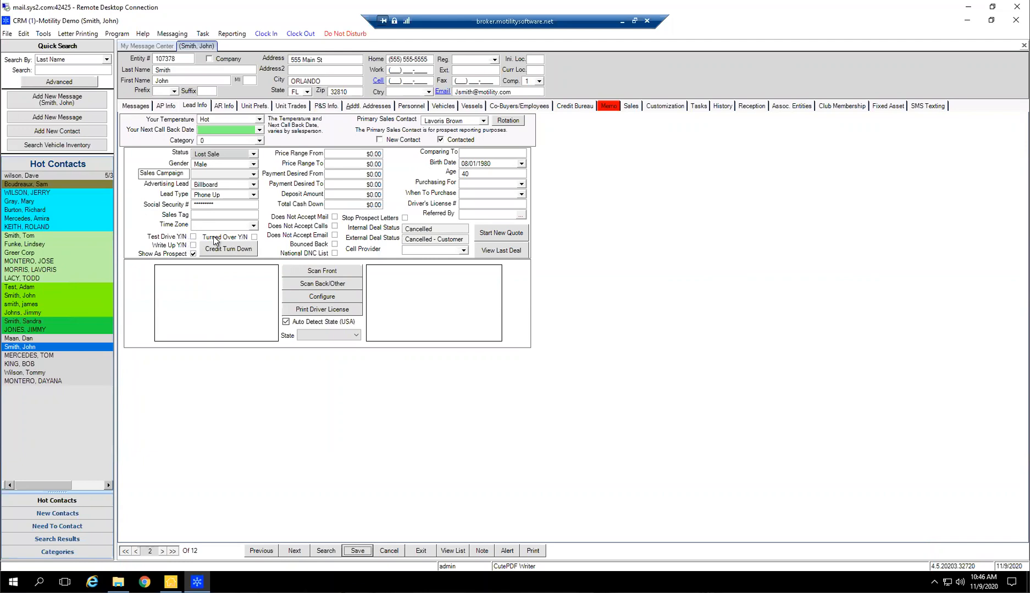
Mark the contact's Test Drive, Write Up and Turned Over options and clear all three again
click(185, 236)
click(186, 245)
click(207, 238)
click(189, 239)
click(188, 246)
click(204, 237)
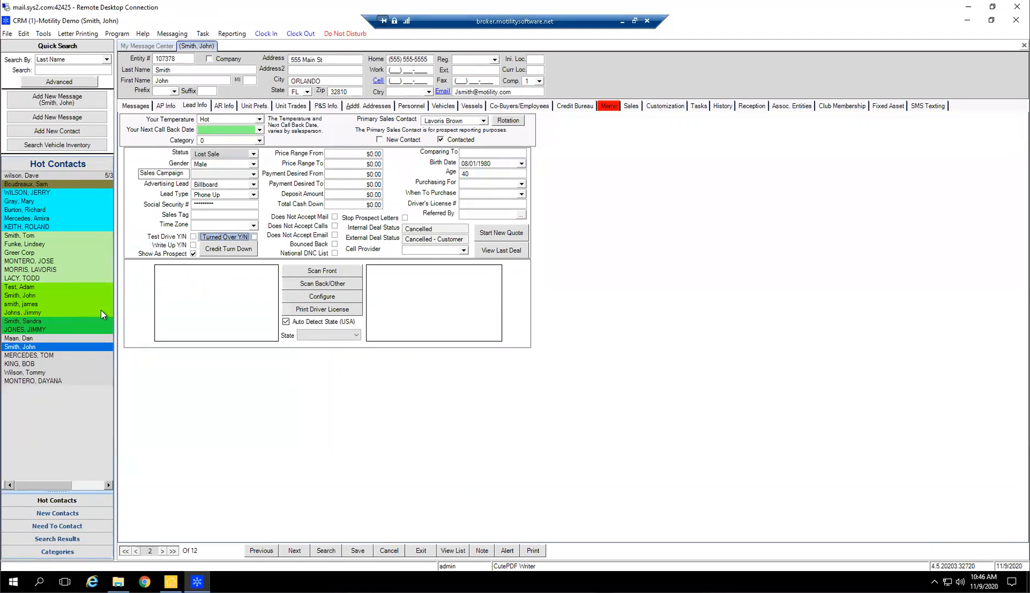
Mark the contact's Test Drive option, toggle Write Up, and mark Turned Over
click(192, 237)
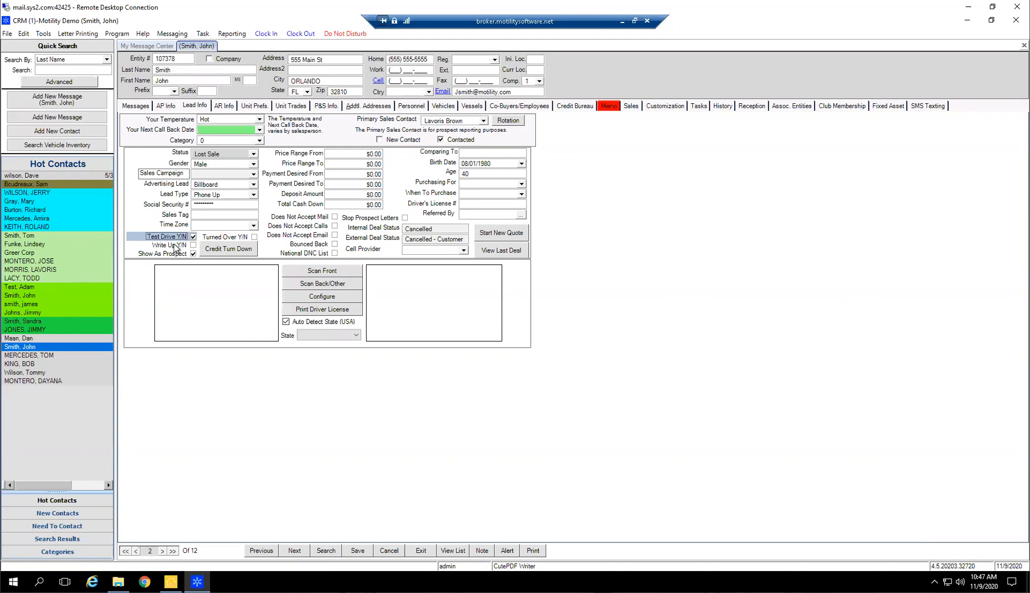
click(192, 245)
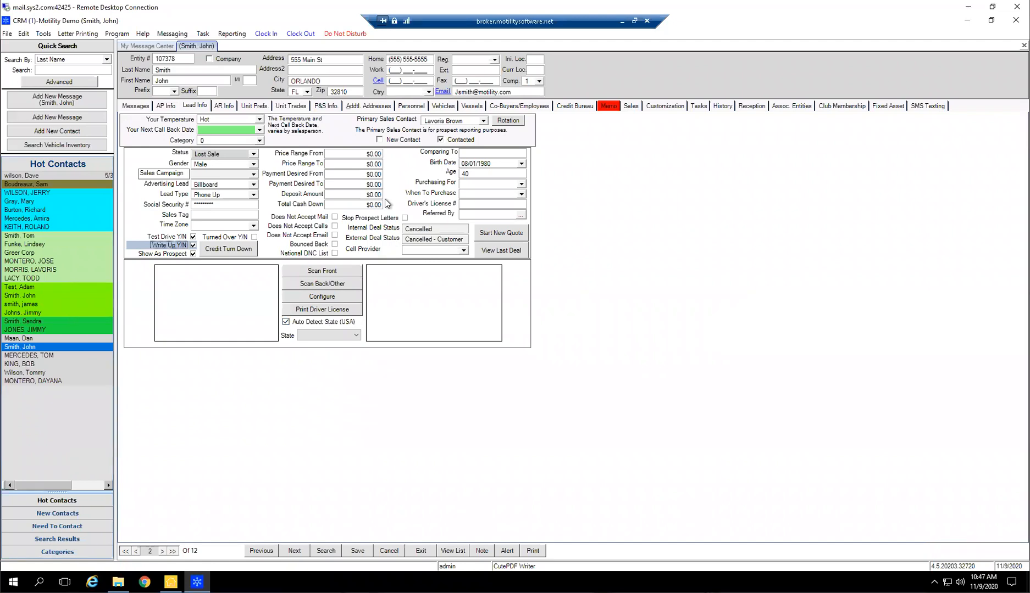
click(193, 246)
click(236, 236)
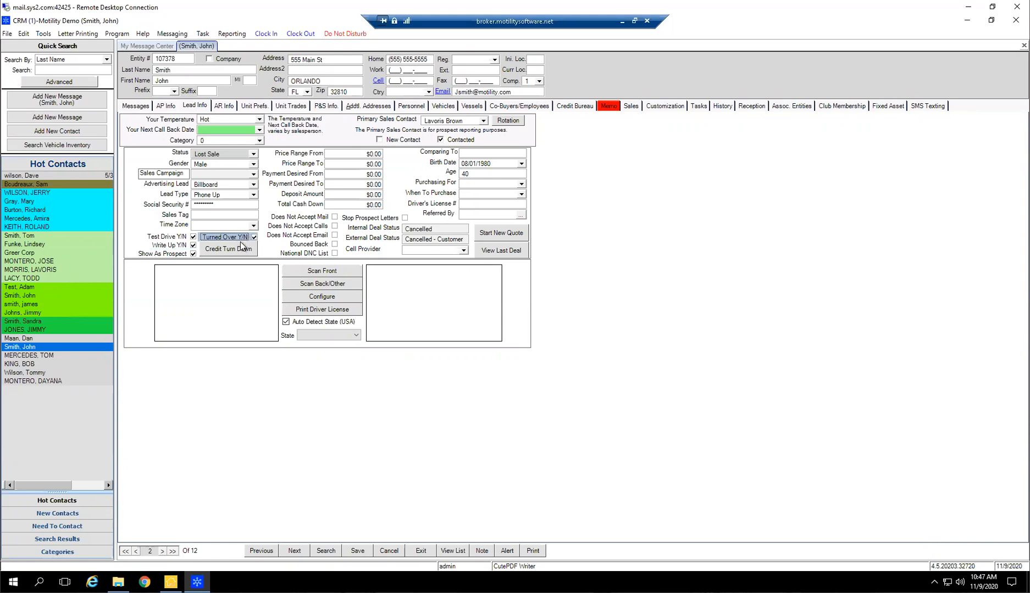
Toggle the contact's lead progress options so that only Test Drive and Write Up are marked, with Turned Over cleared
click(192, 237)
click(192, 245)
click(208, 237)
click(214, 238)
click(192, 236)
click(193, 245)
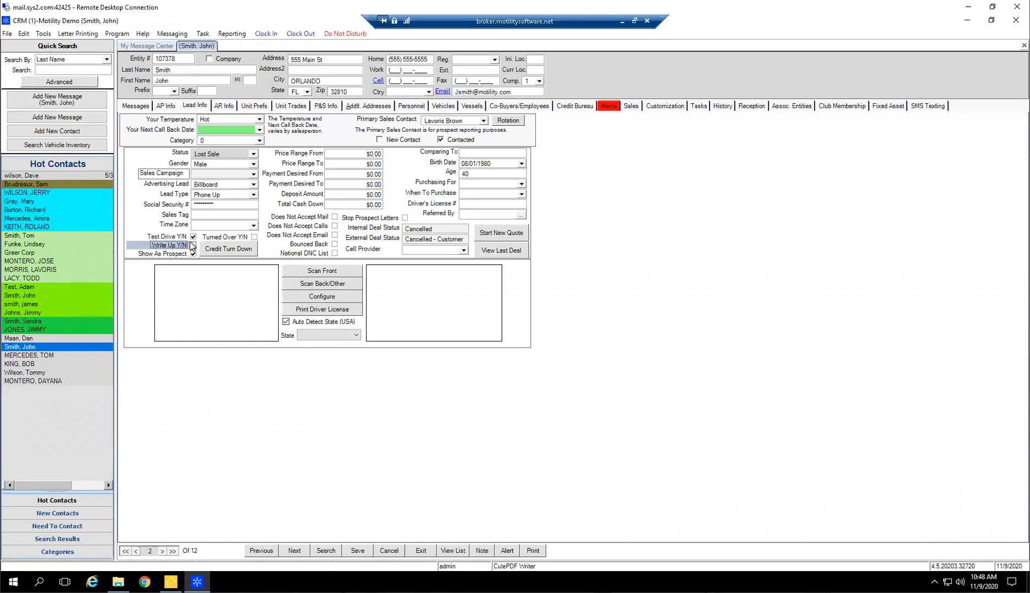
Toggle Turned Over, Test Drive and Write Up one by one, ending with all three options cleared
click(225, 239)
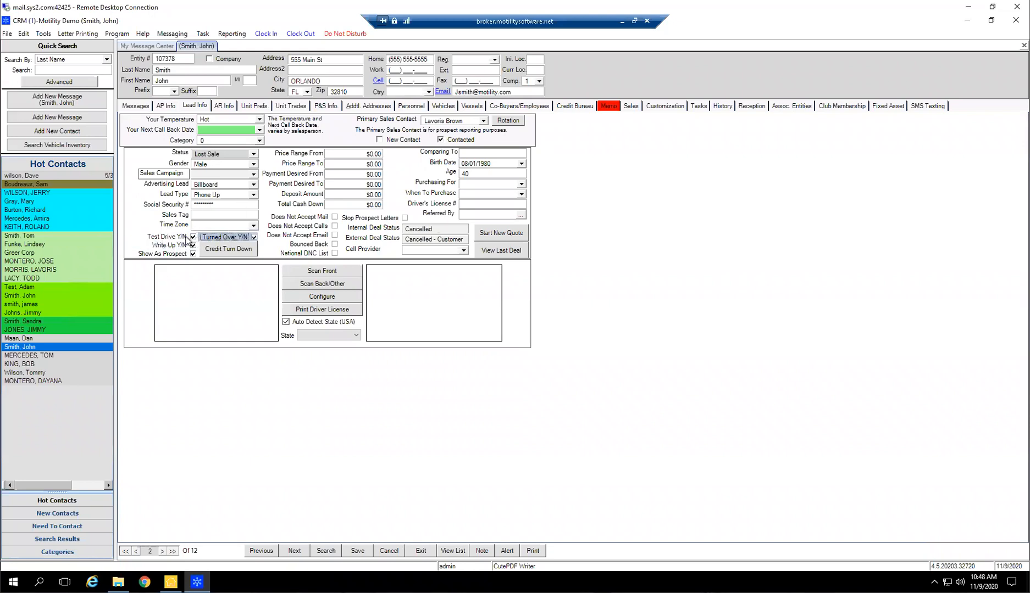
click(223, 239)
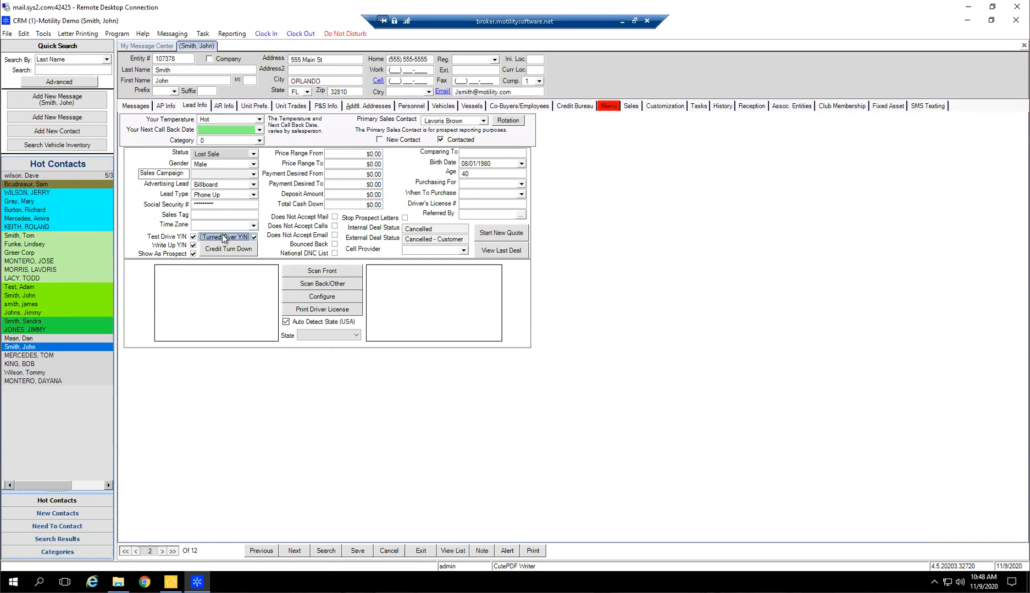
click(177, 240)
click(177, 240)
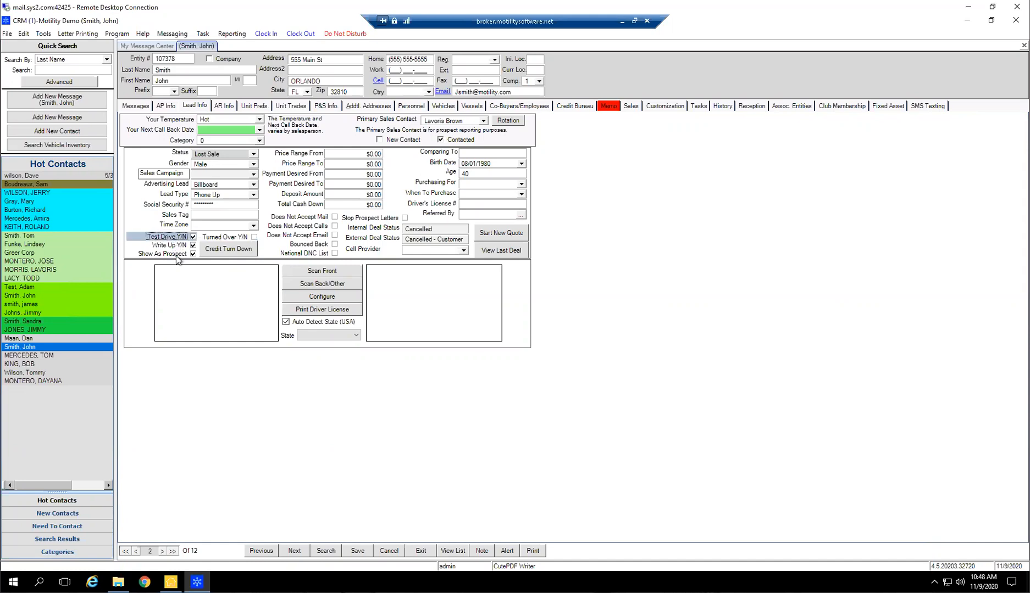
click(185, 248)
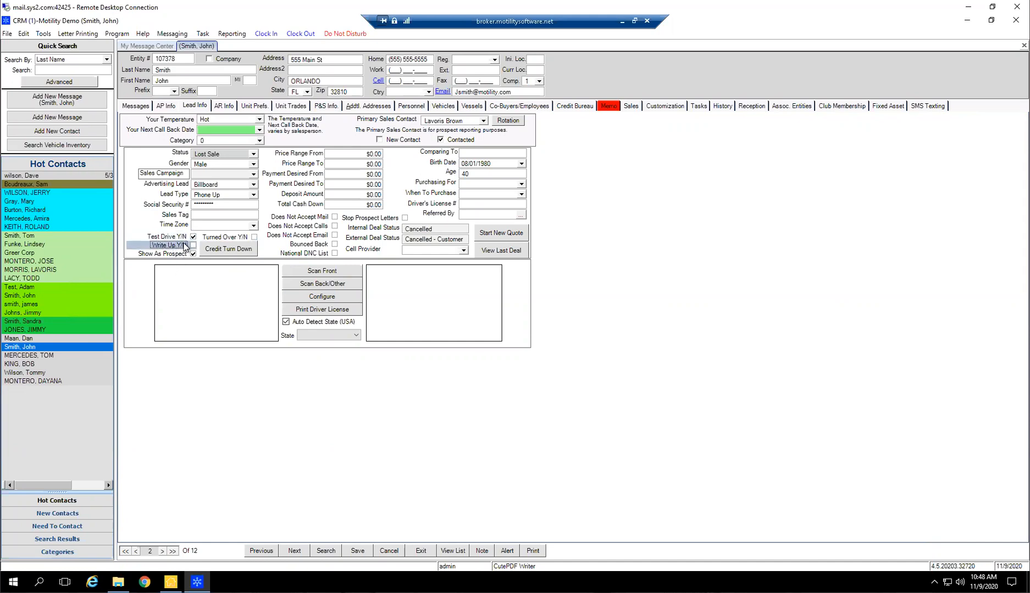
click(190, 246)
click(192, 237)
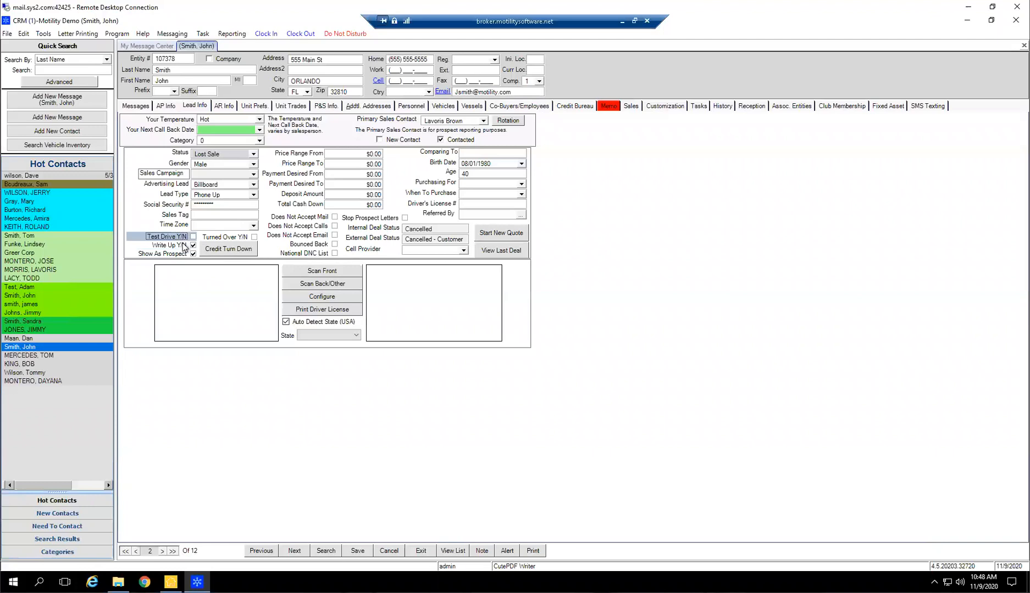
click(185, 247)
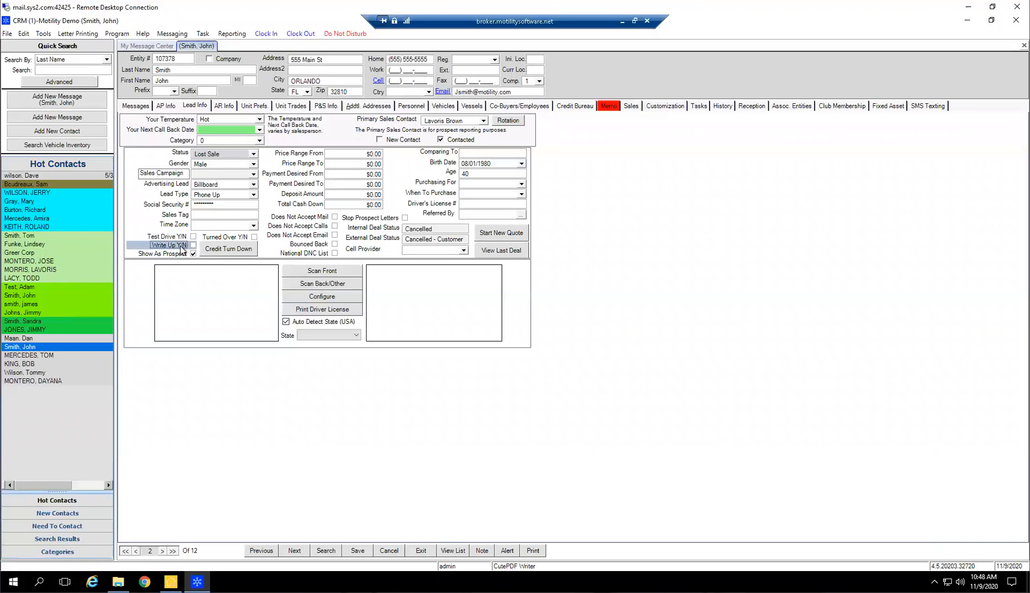
Mark Write Up, Turned Over and Test Drive for the contact, and clear all three options again without saving
click(191, 246)
click(228, 237)
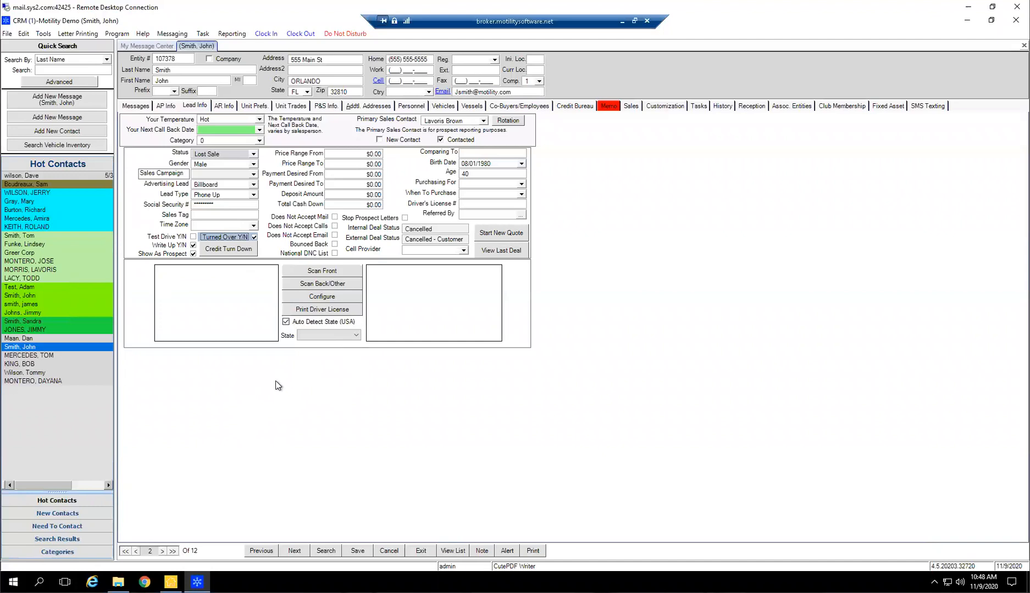
click(192, 236)
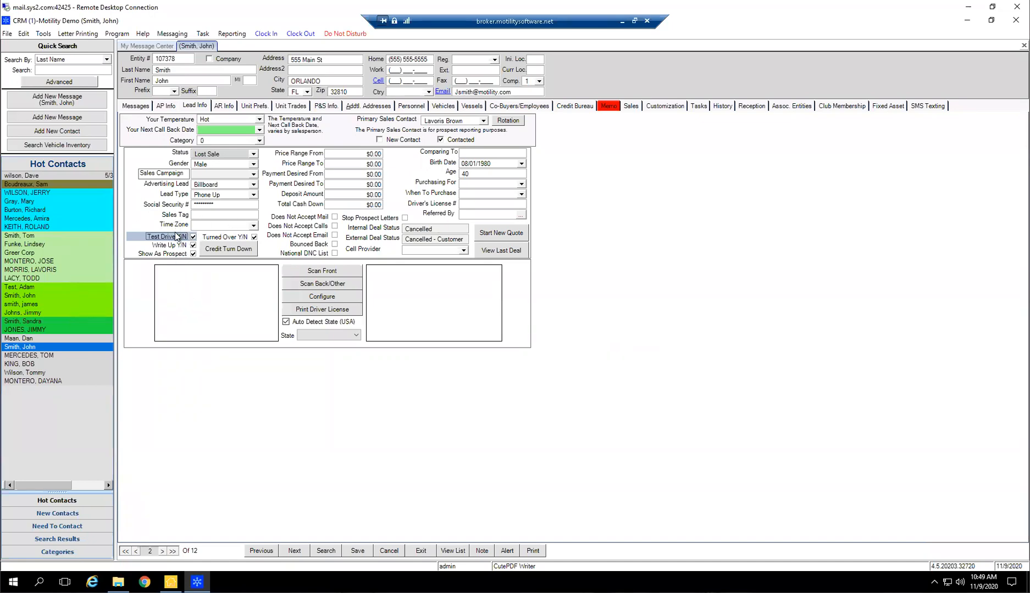
click(192, 237)
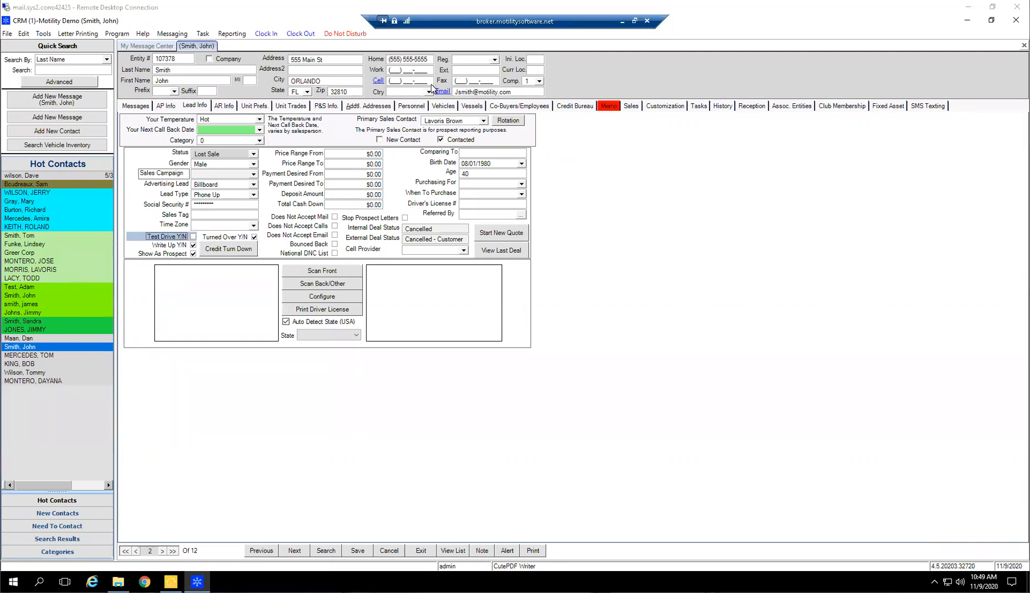
click(190, 246)
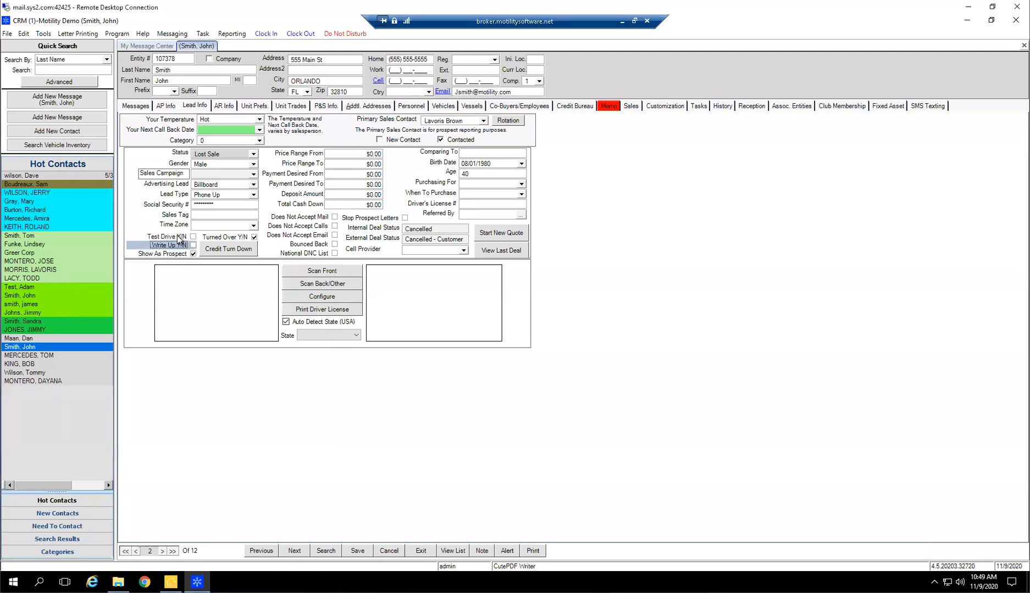
click(221, 234)
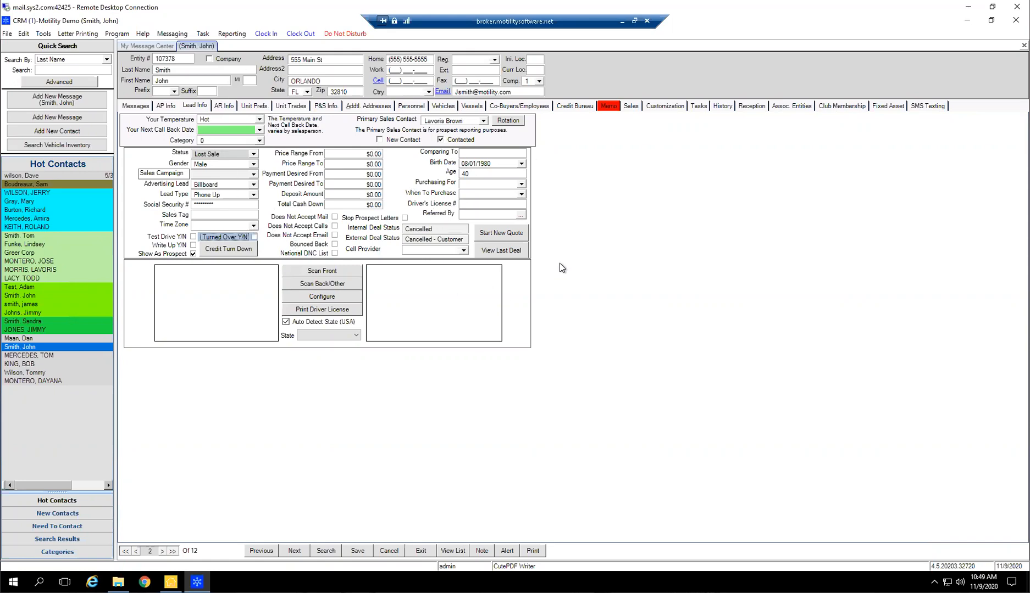
Review the contact's messages, lead info, AR info and unit preferences
click(134, 106)
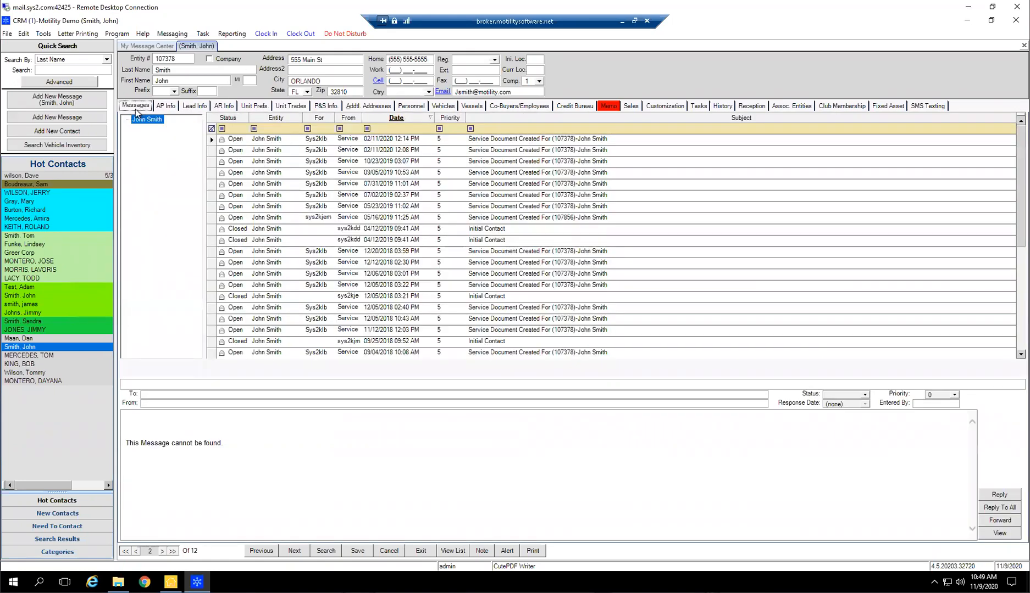
click(200, 107)
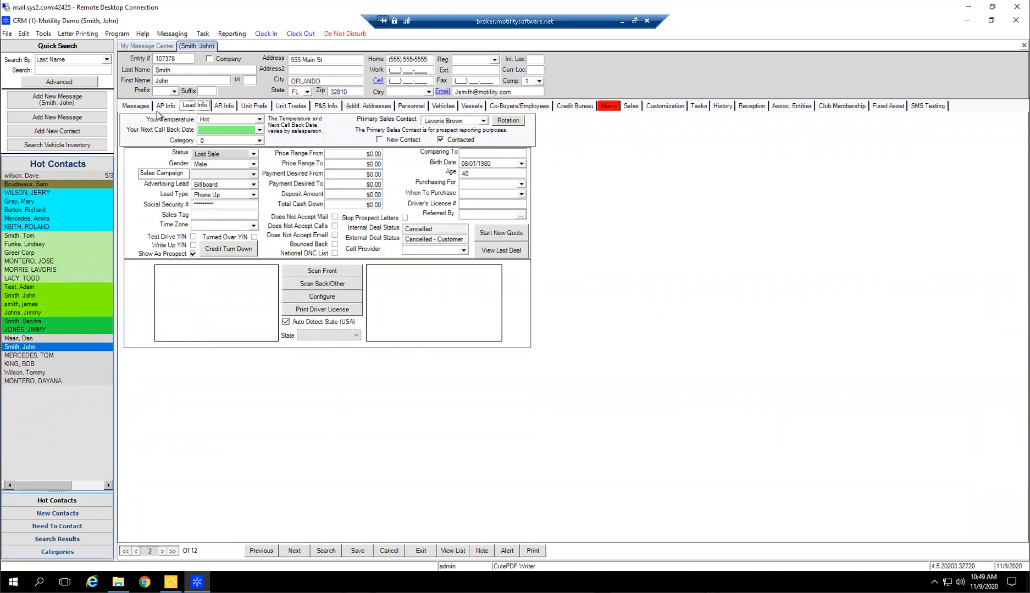
click(218, 108)
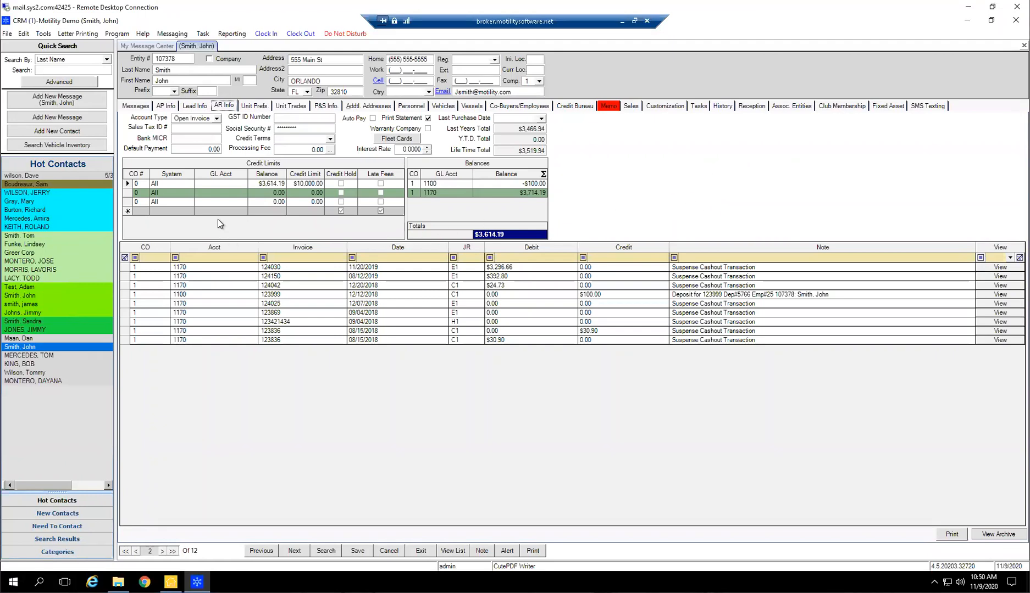
click(255, 107)
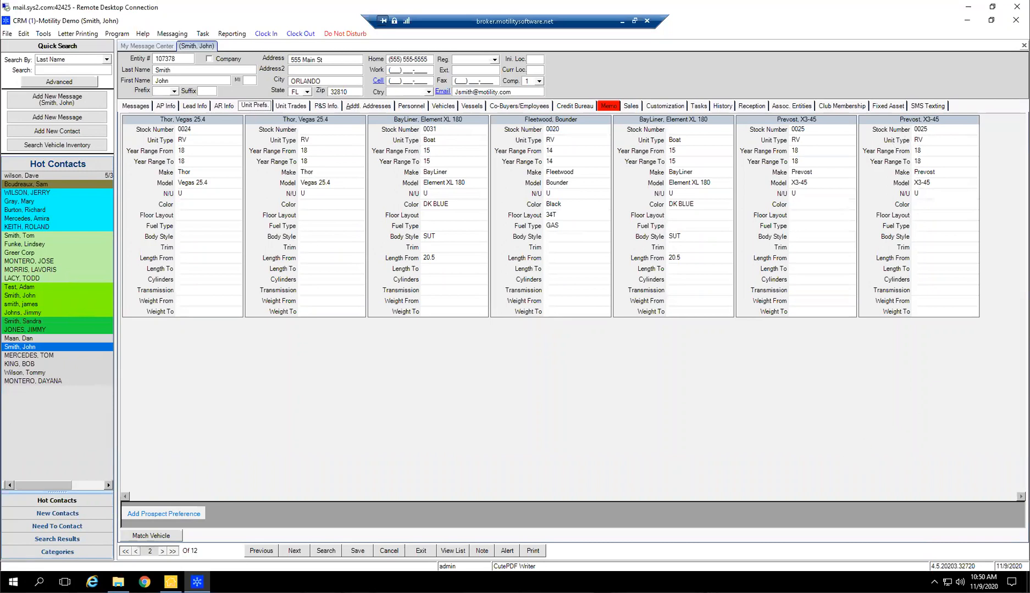
Add a second blank prospect trade to the contact's unit trades and delete it again
click(301, 109)
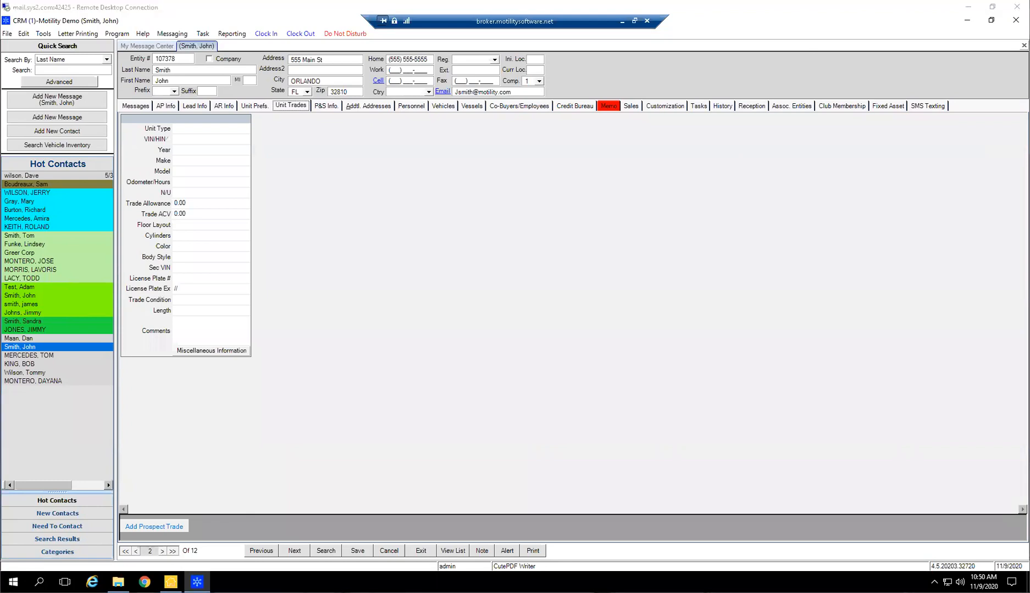
click(168, 528)
click(322, 150)
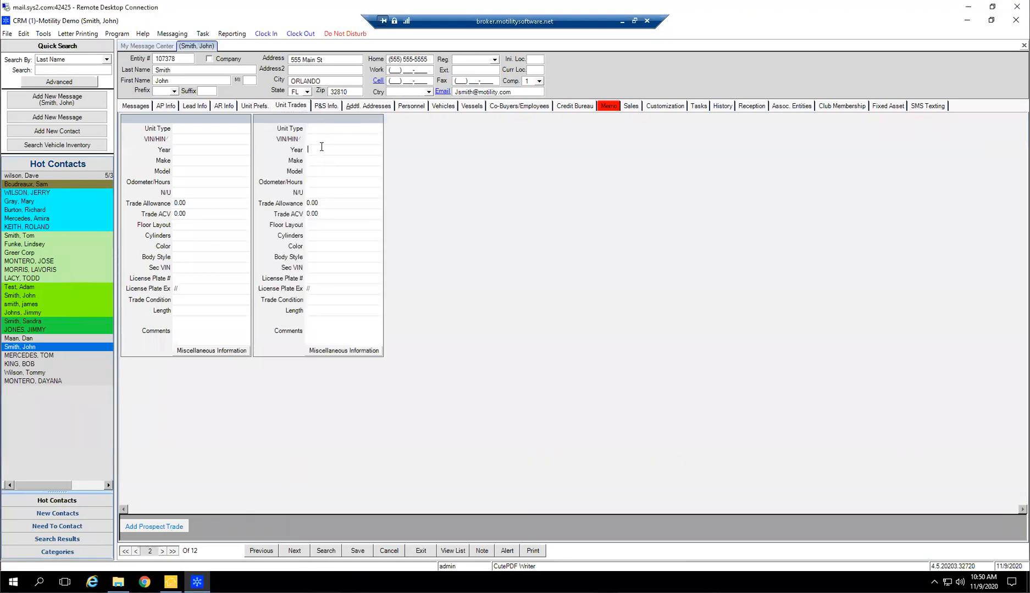
click(361, 137)
key(Delete)
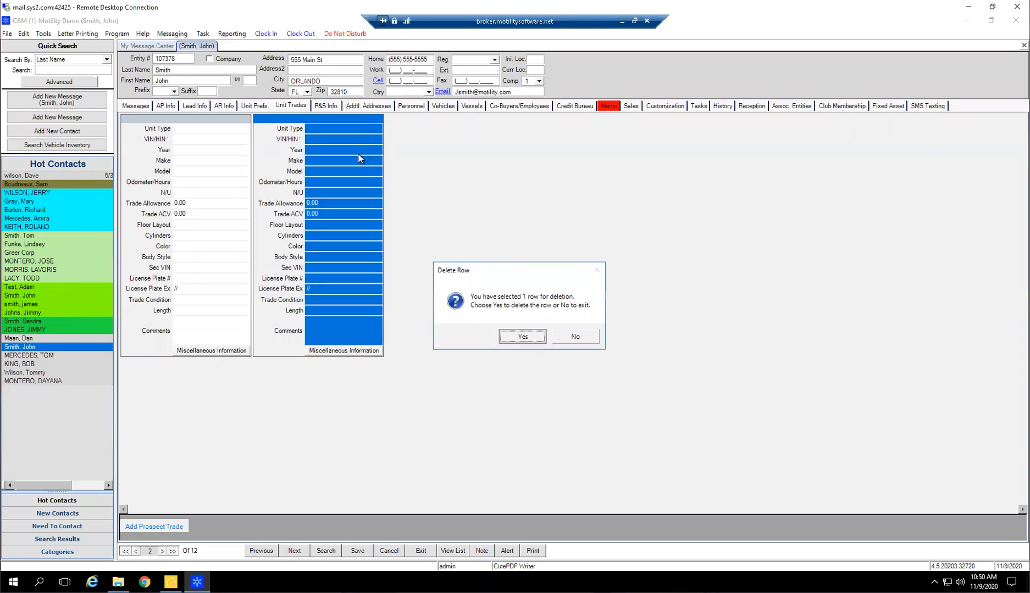
key(Return)
Fill in the contact's unit trade with year 19, make Ford and model F-150
text(19)
key(Tab)
text(Ford)
key(Tab)
text(F-150)
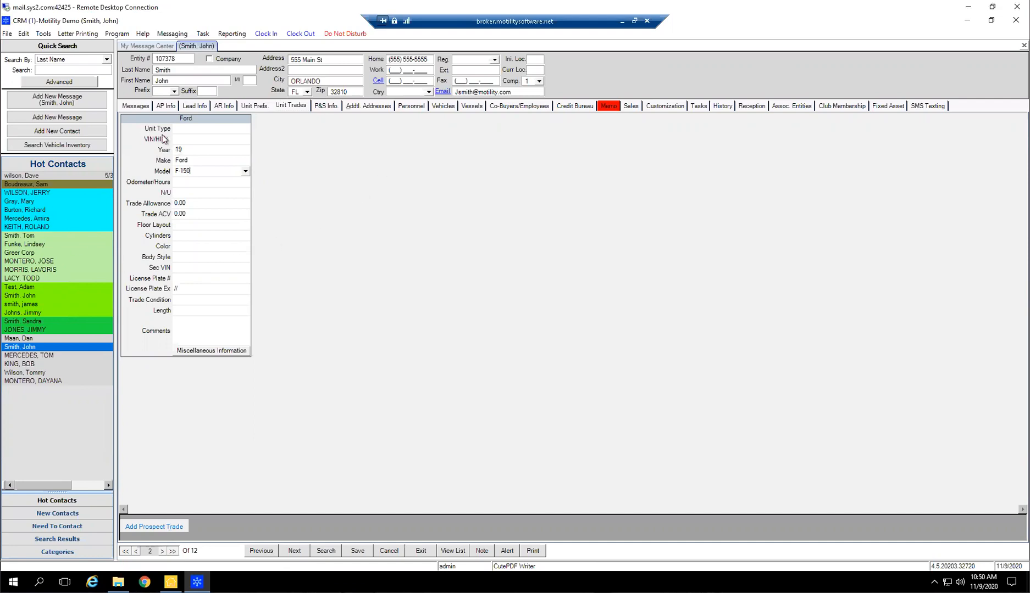
click(210, 128)
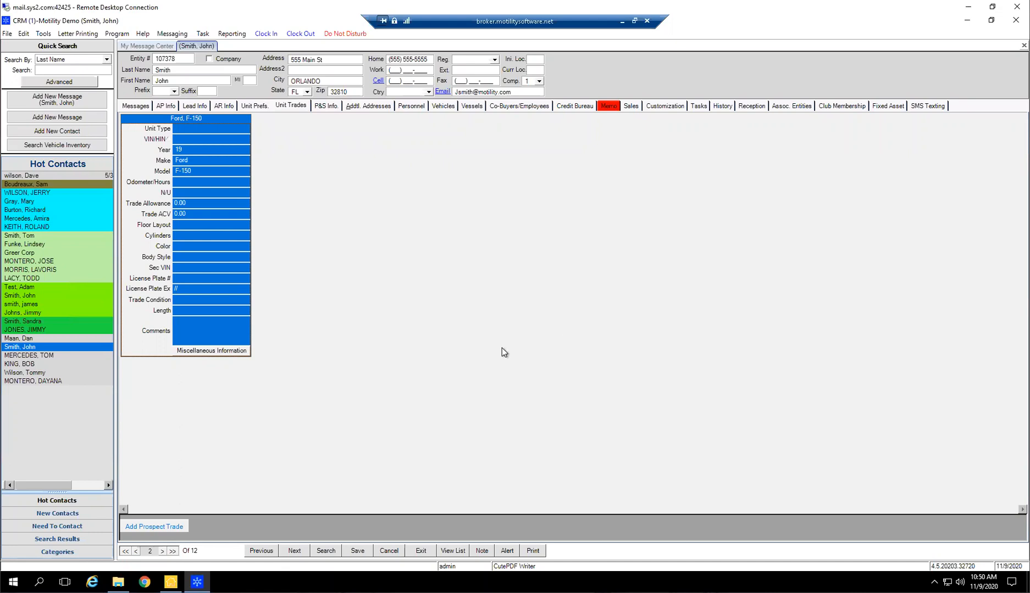
click(194, 202)
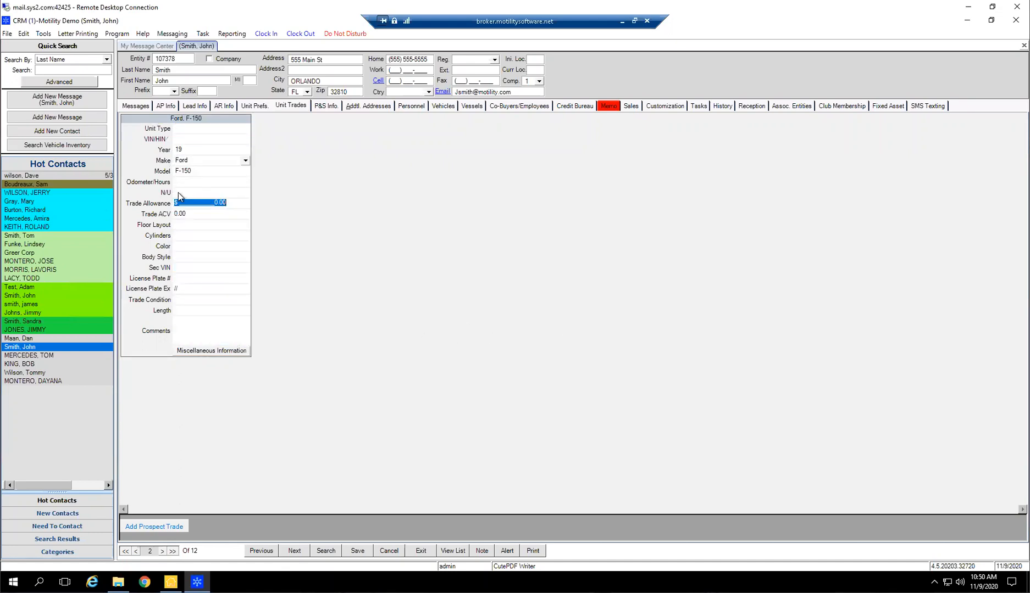
click(183, 215)
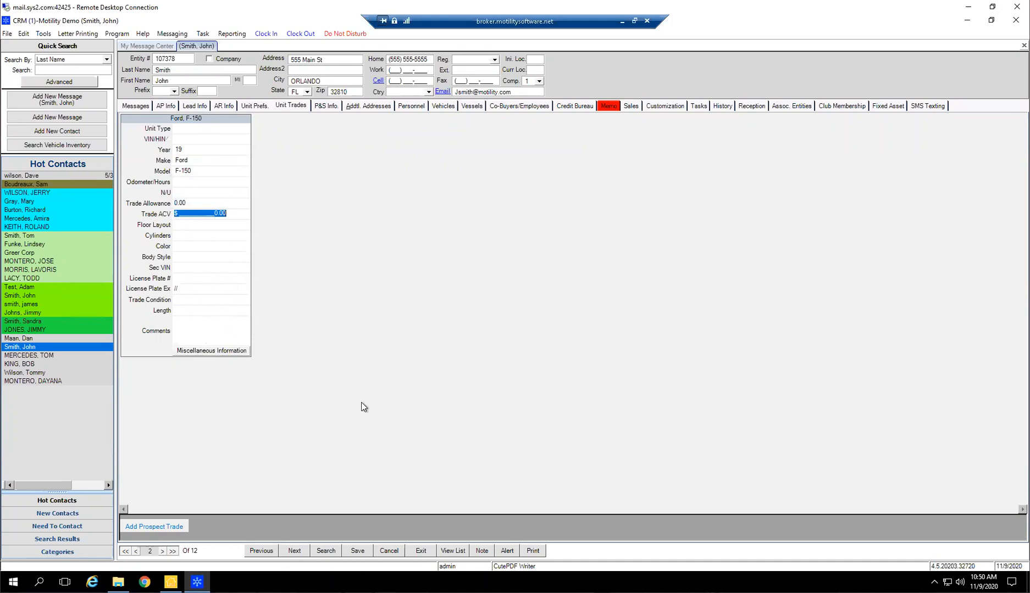
Add three more blank prospect trades and delete all of the contact's unit trades
click(155, 529)
click(155, 529)
click(155, 530)
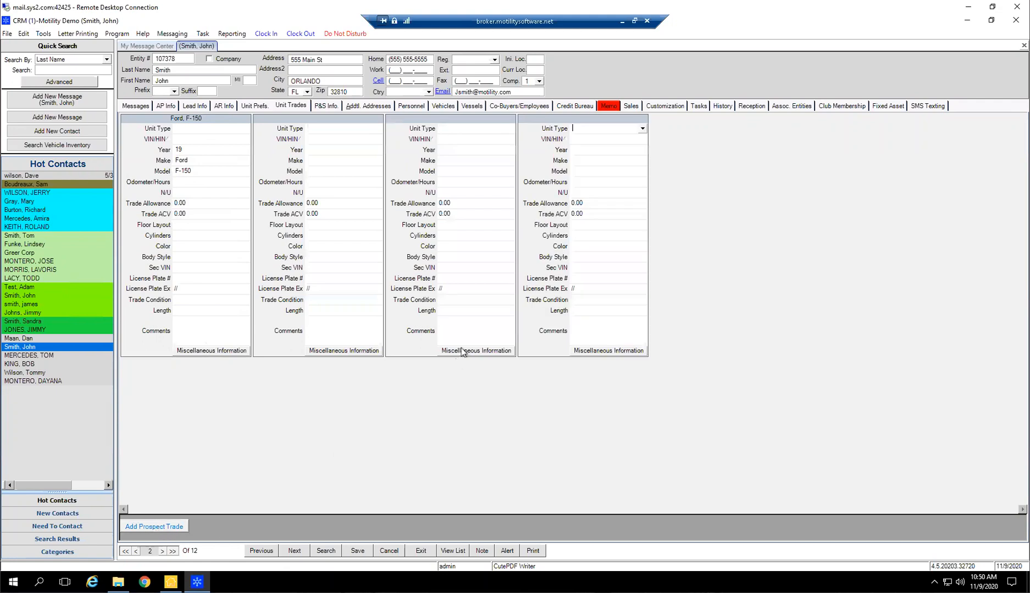
drag(222, 118, 556, 118)
key(Delete)
key(Return)
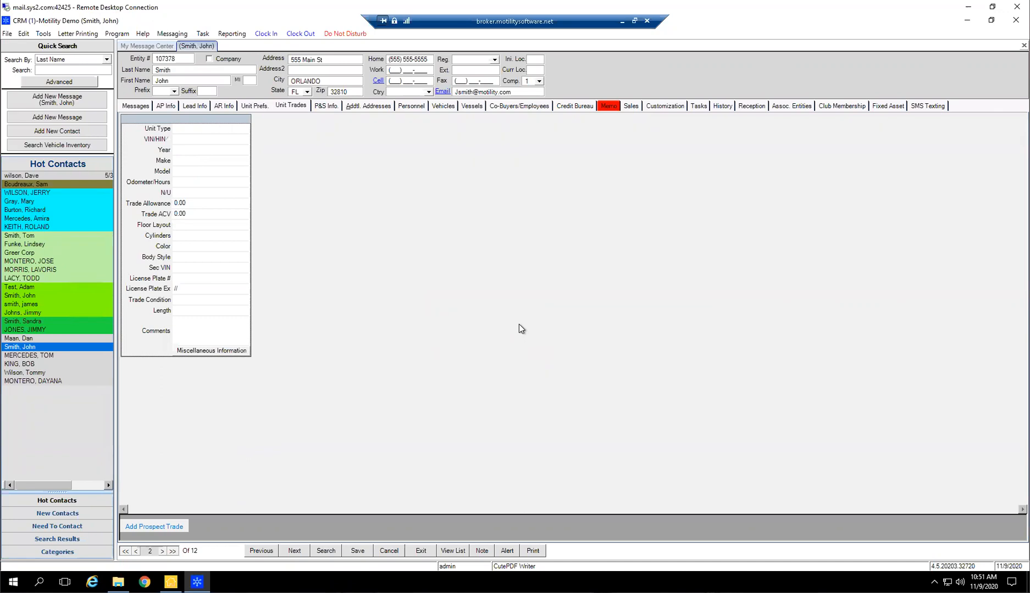
Review the contact's P&S info, additional addresses and the description types available for a billing address
click(319, 105)
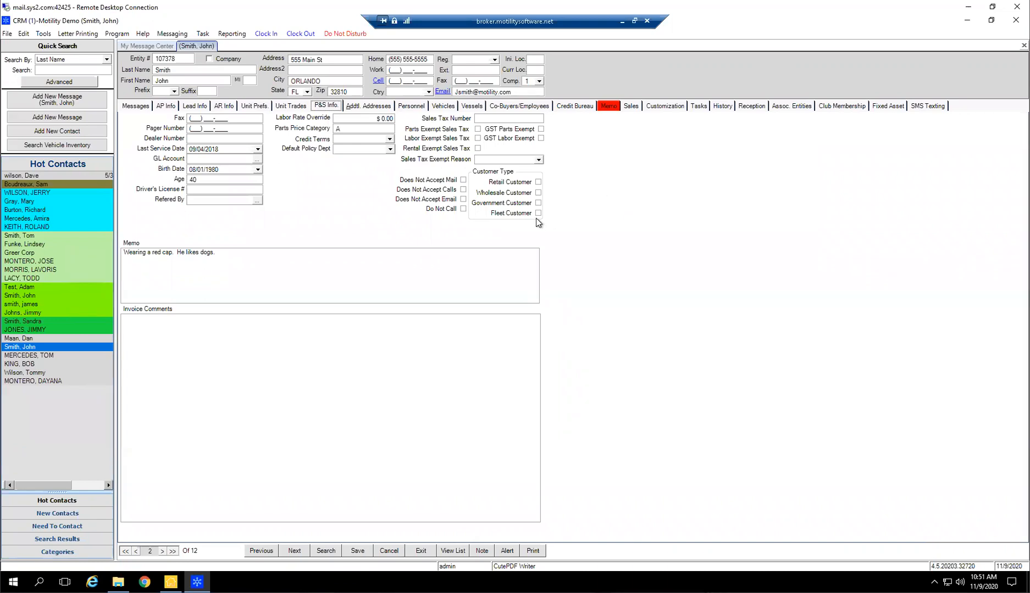
click(383, 110)
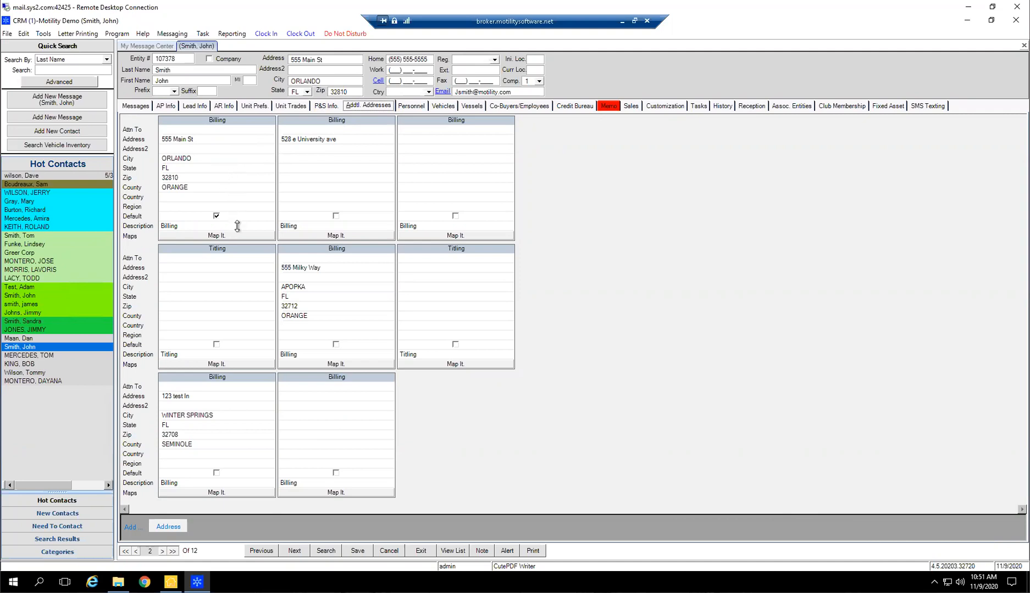
click(389, 226)
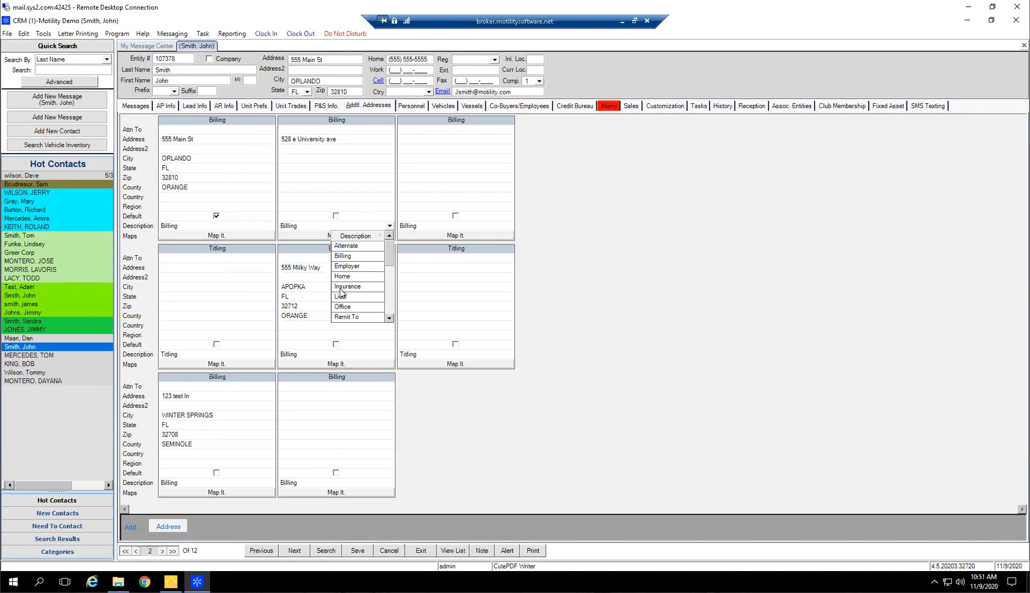
scroll(349, 305, down, 3)
click(604, 324)
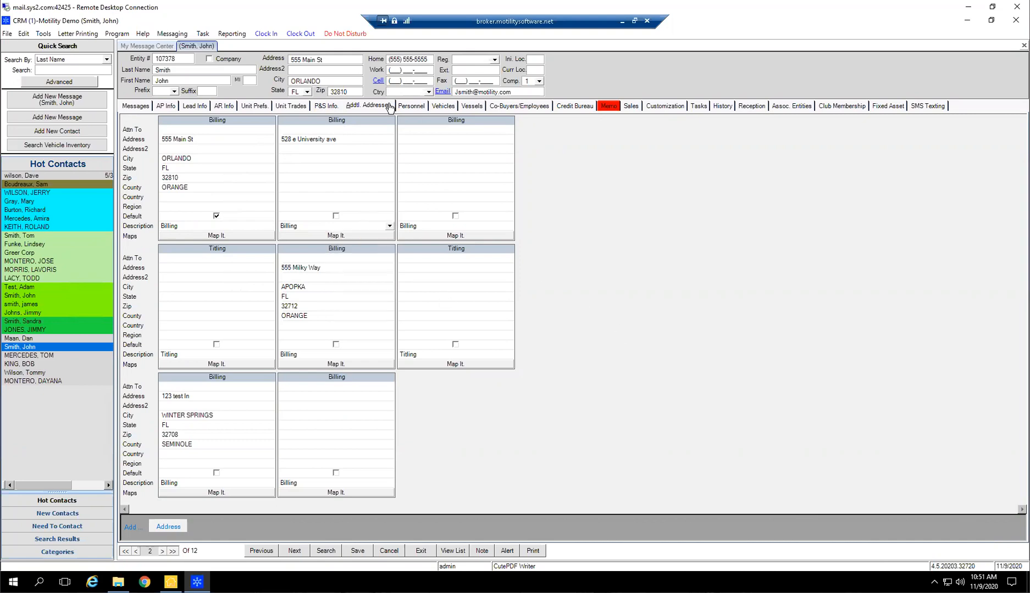
Delete all of the contact's additional addresses except the default billing address
drag(347, 377, 225, 431)
key(Delete)
key(Return)
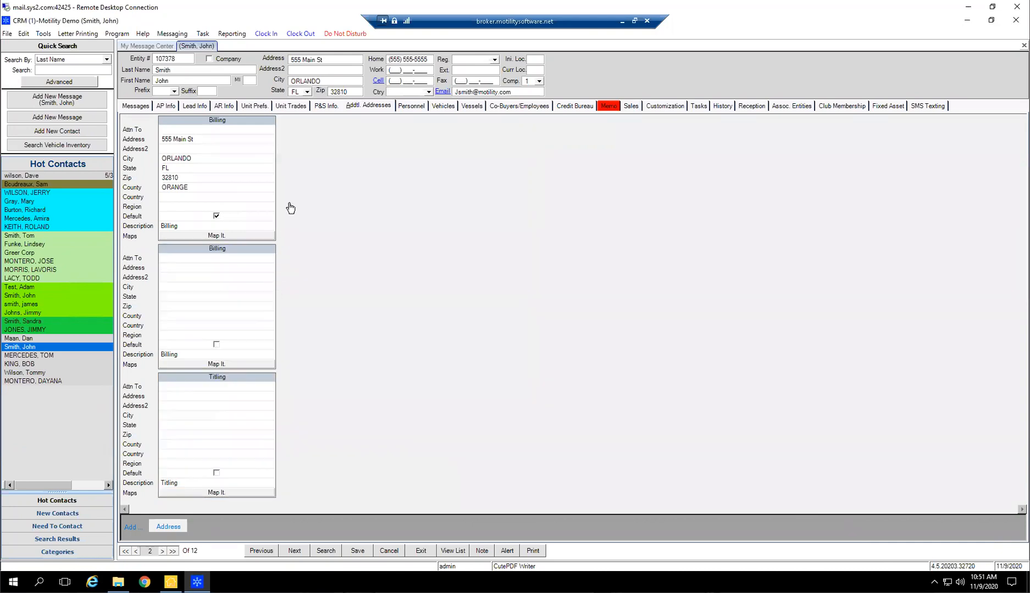
drag(245, 283, 237, 431)
key(Delete)
key(Return)
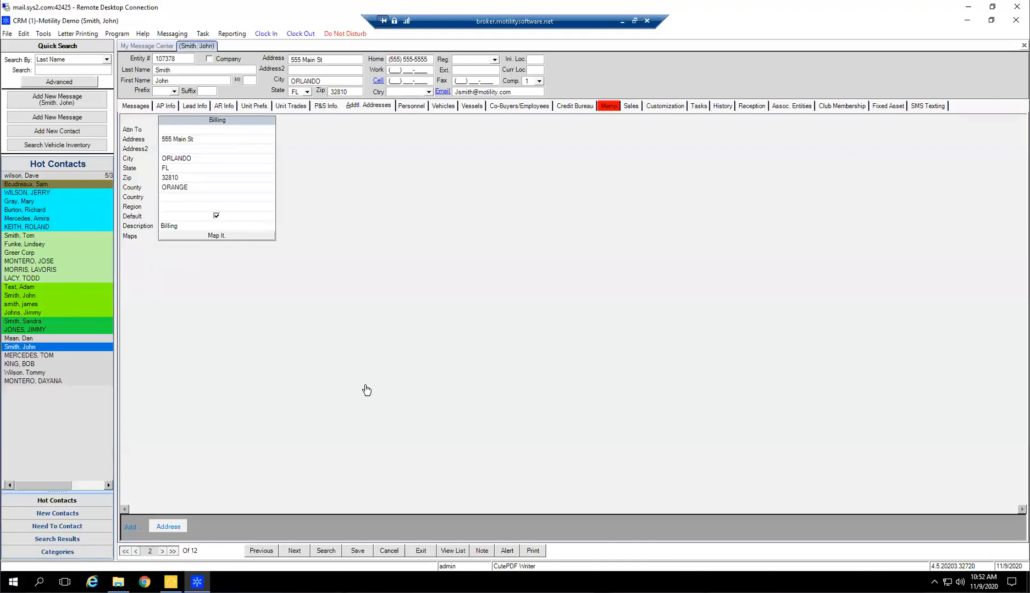
Sort the contact's personnel by contact date, newest first, and highlight the two 8/7/2018 dates
click(409, 106)
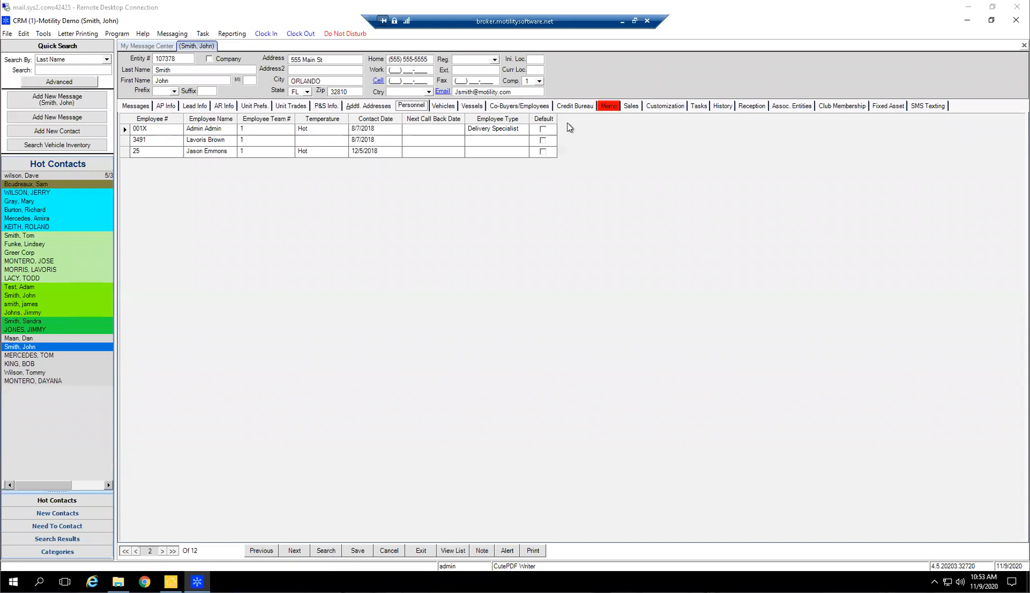
click(562, 68)
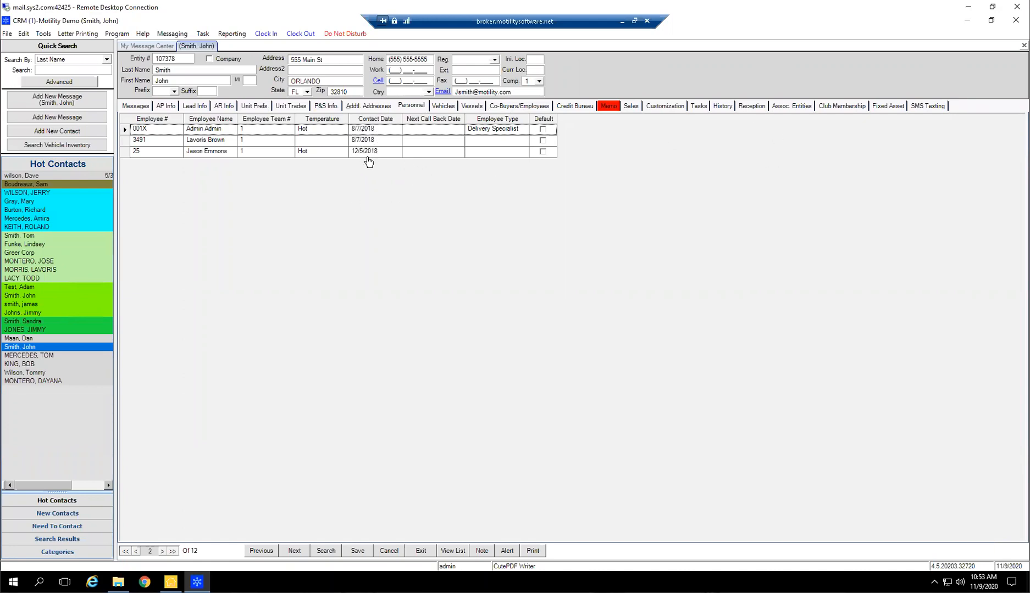
click(374, 121)
click(377, 121)
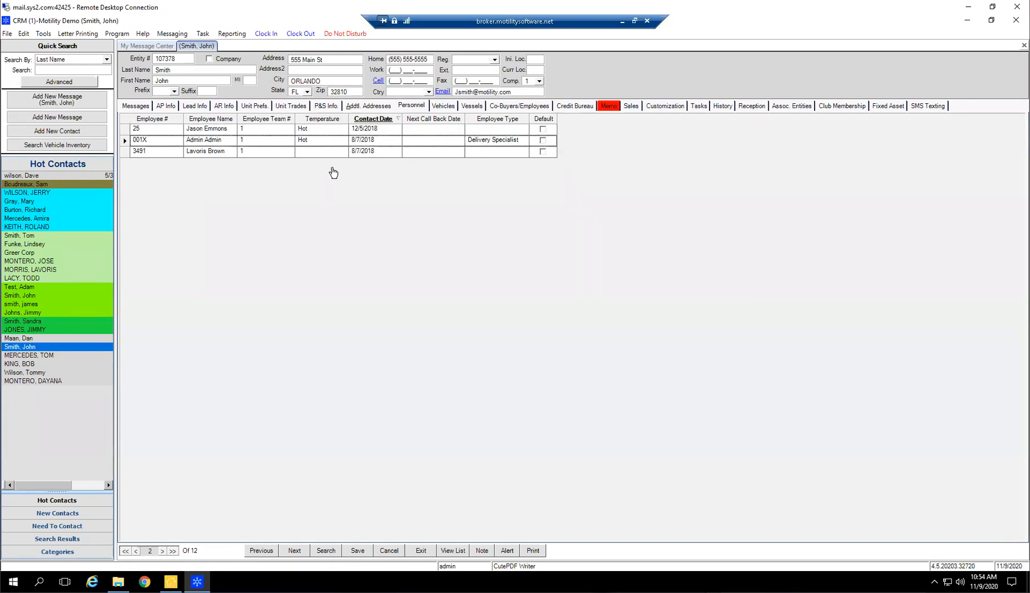
click(362, 155)
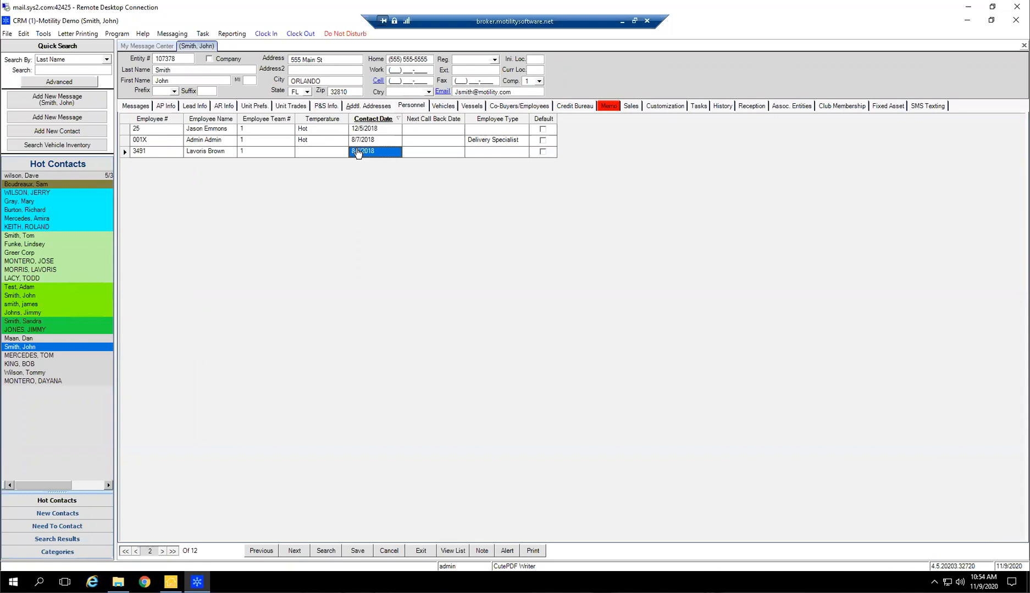
click(364, 142)
shift+click(364, 151)
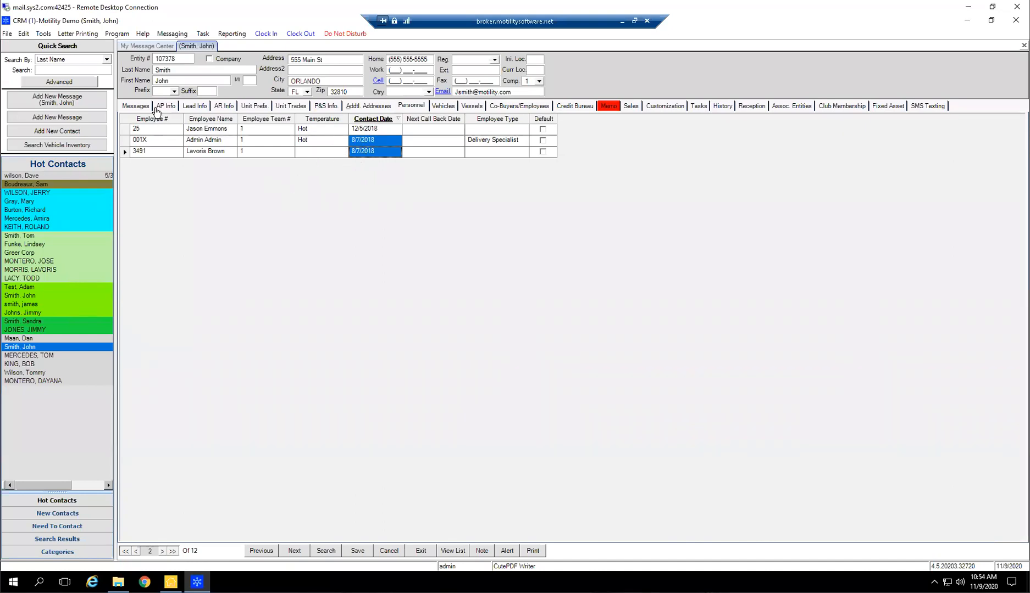
Compare the personnel contact dates with the contact's messages and view the admin Initial Contact message of 08/07/2018
click(147, 107)
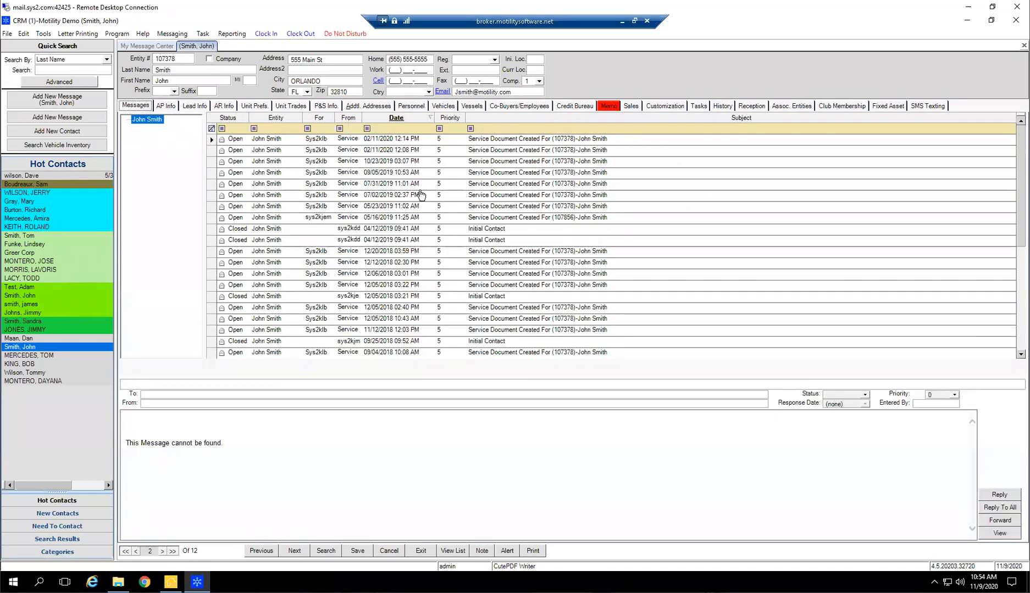
scroll(421, 195, down, 2)
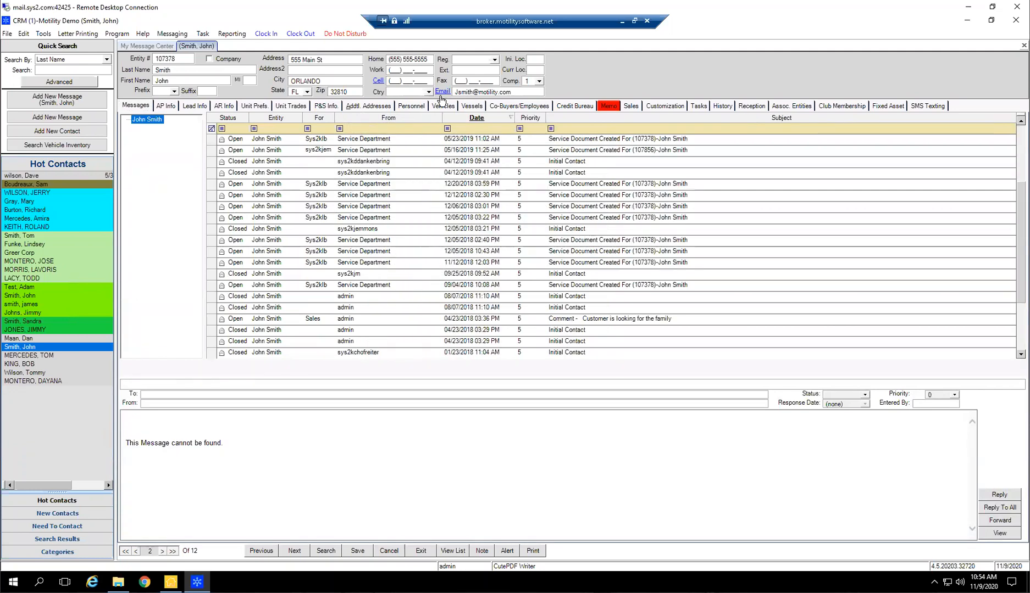
click(393, 106)
click(410, 106)
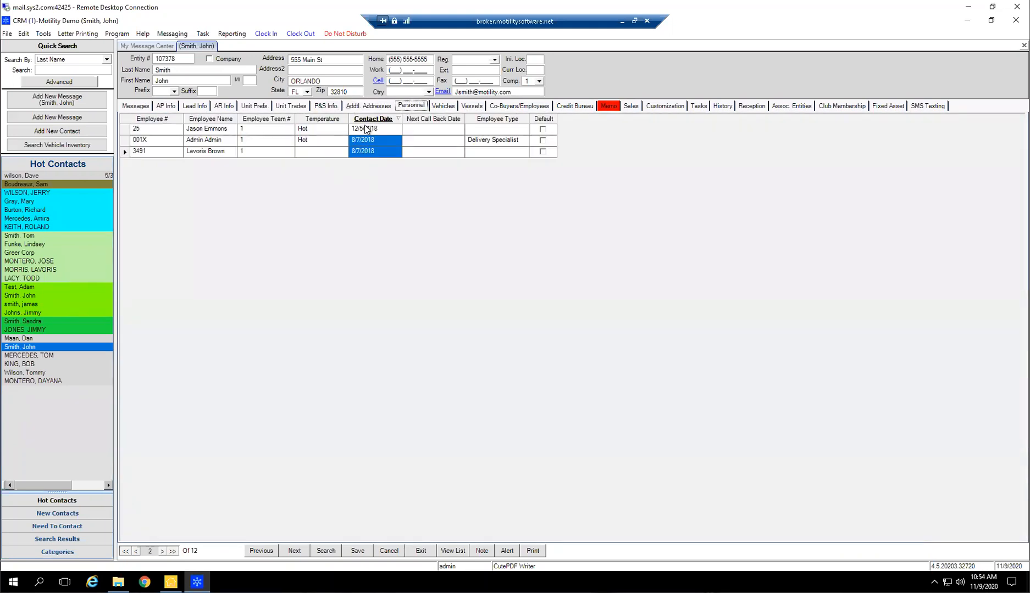
click(142, 107)
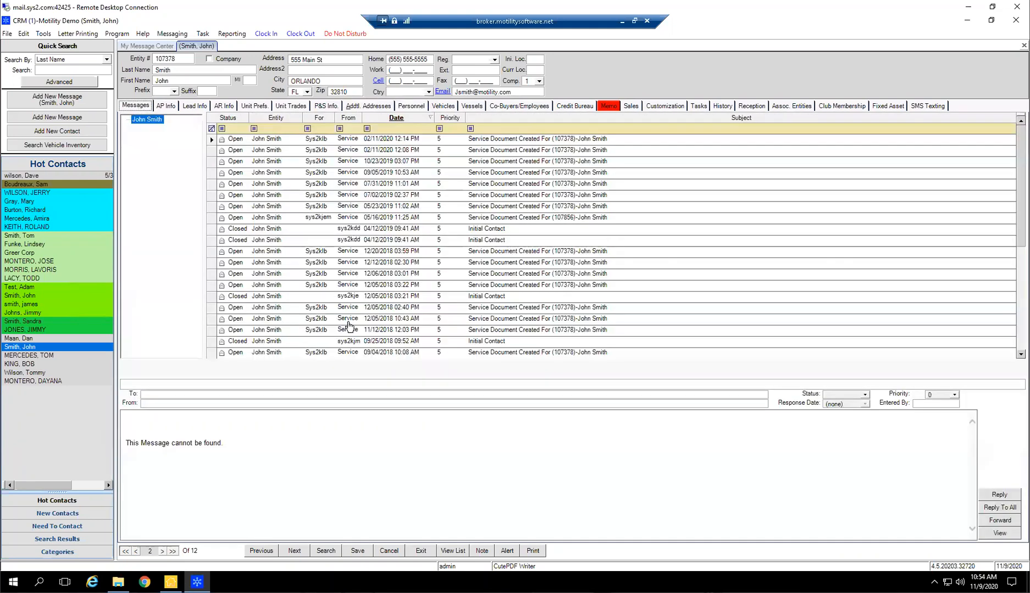
scroll(391, 300, down, 1)
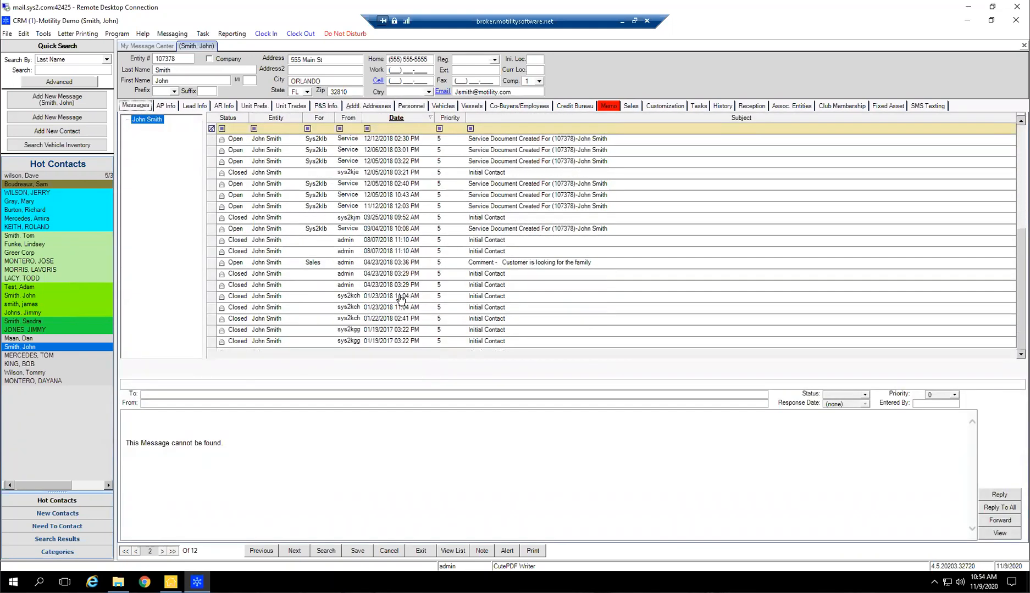
click(358, 240)
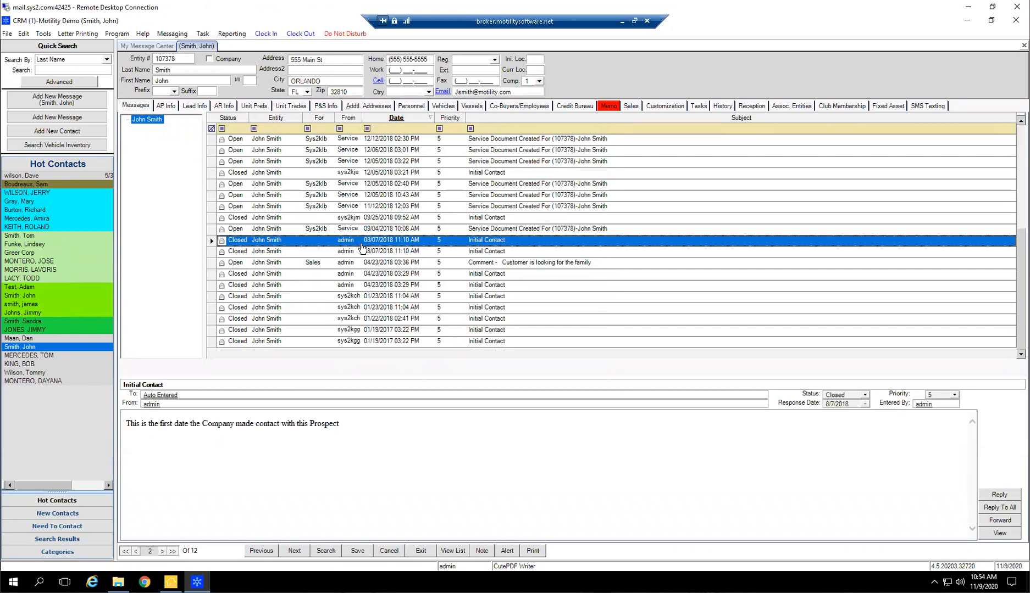
Filter the contact's messages by sender with "a", widen the From column and clear the sender filter
click(348, 127)
text(a)
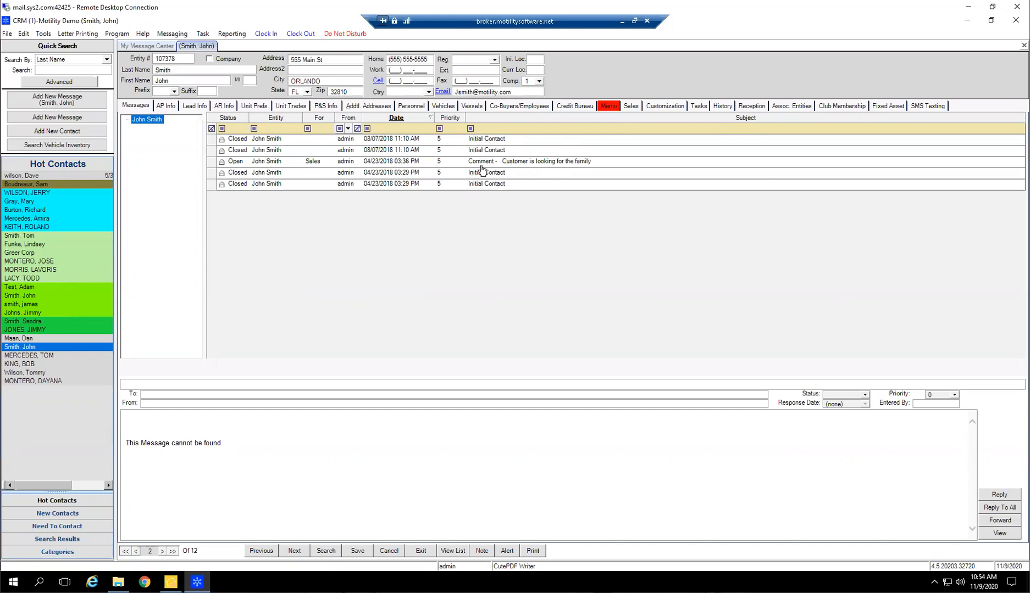
click(358, 128)
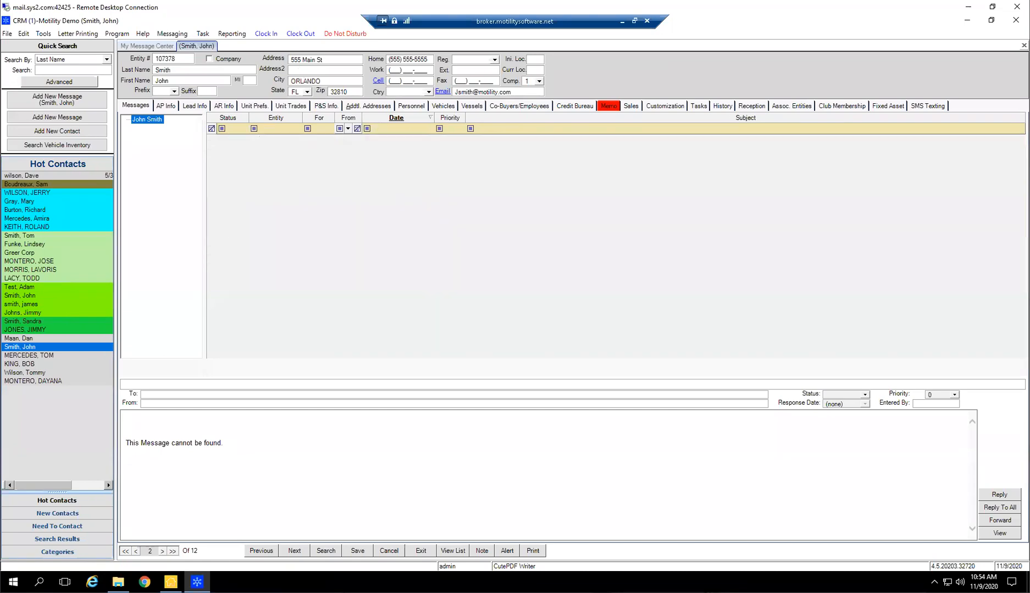
double_click(360, 116)
click(365, 127)
key(BackSpace)
key(BackSpace)
key(BackSpace)
key(BackSpace)
key(BackSpace)
key(BackSpace)
key(BackSpace)
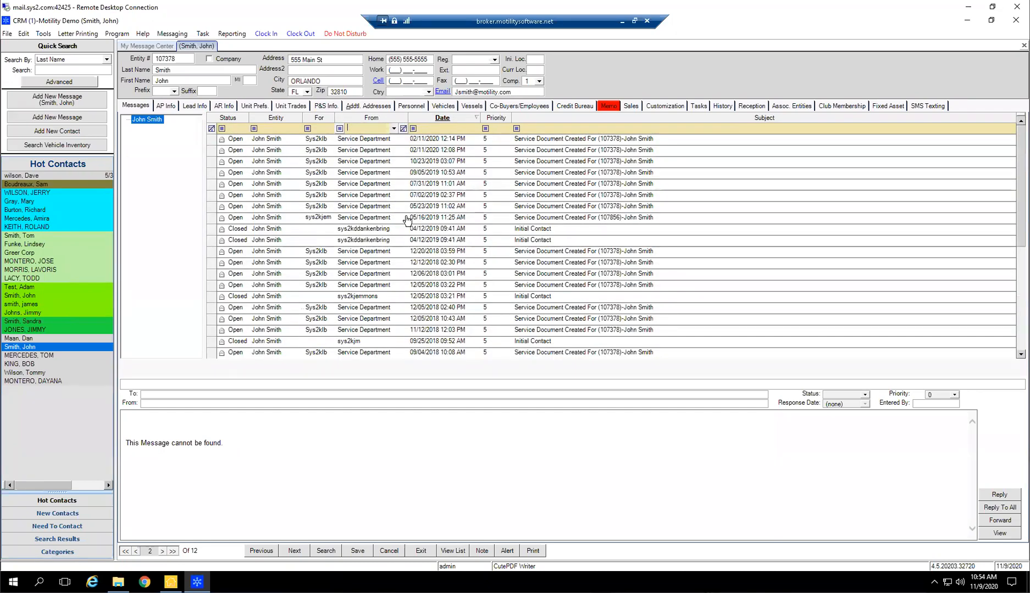
Review the contact's memo, the Delivery Specialist's personnel entry, the messages and the vehicles
click(430, 234)
click(613, 107)
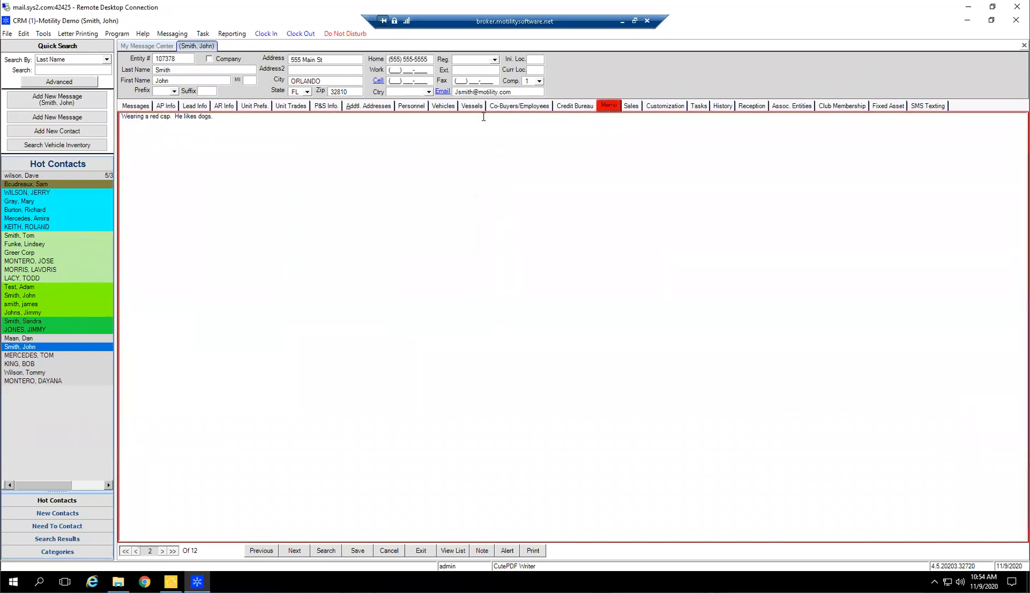
click(410, 107)
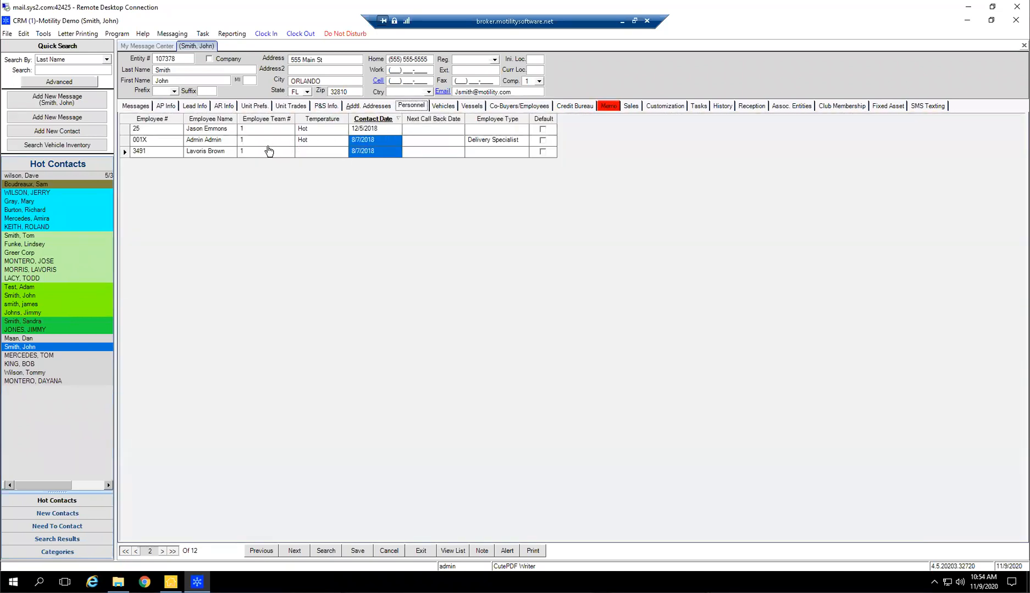
click(211, 144)
click(148, 141)
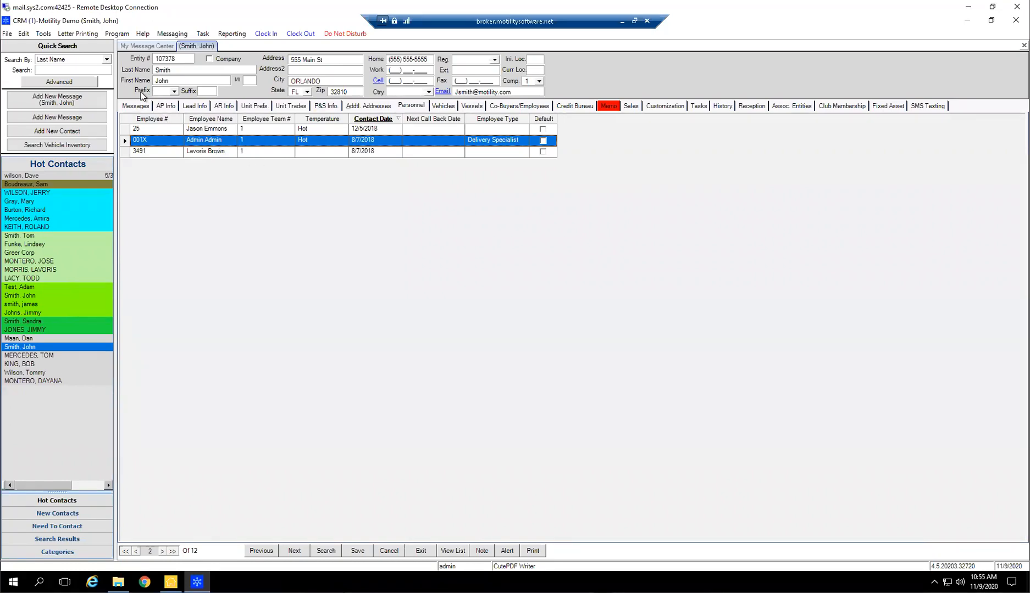
click(136, 105)
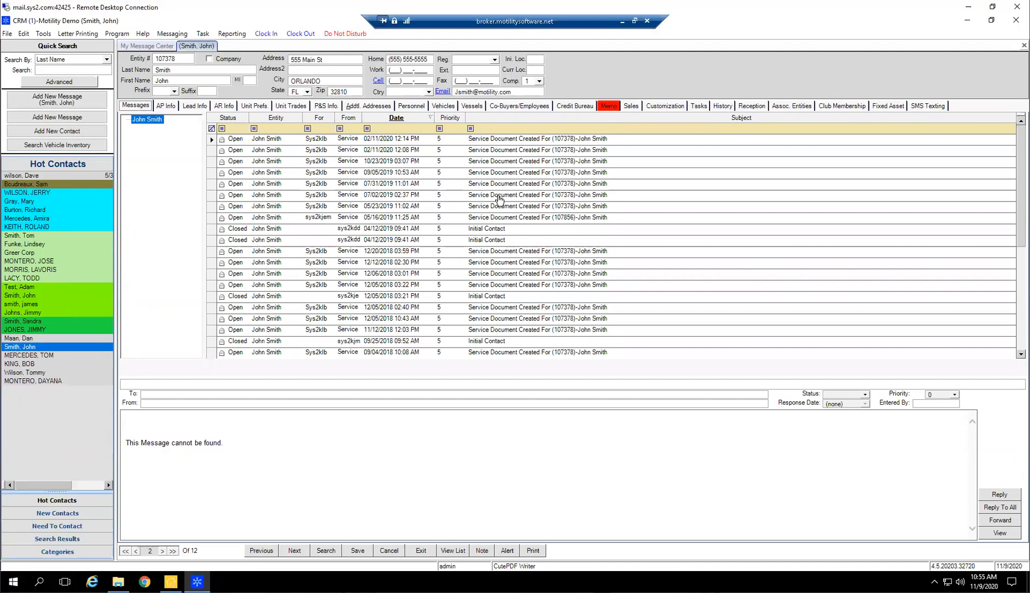
click(411, 106)
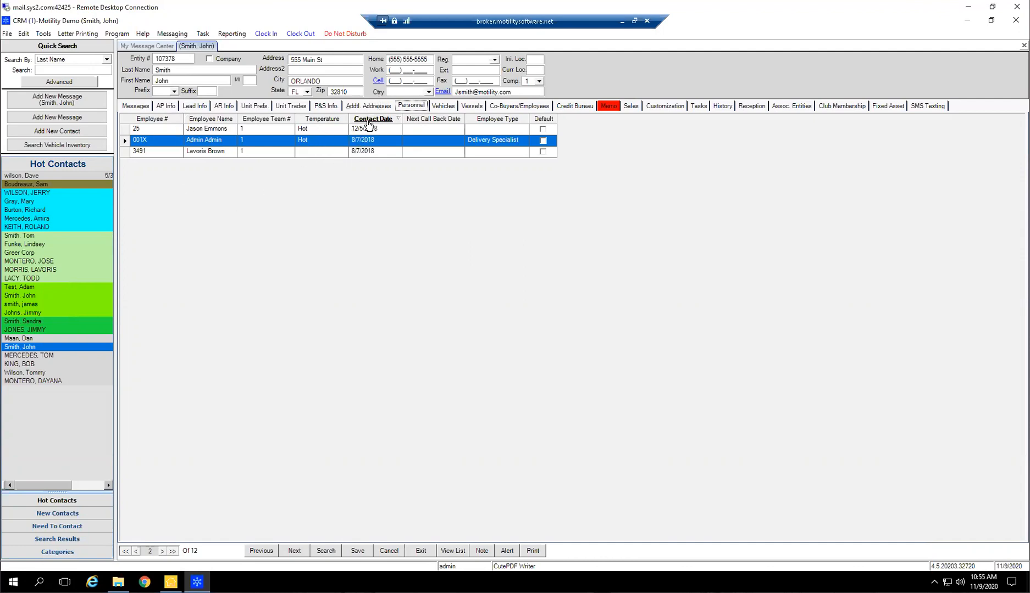
click(443, 105)
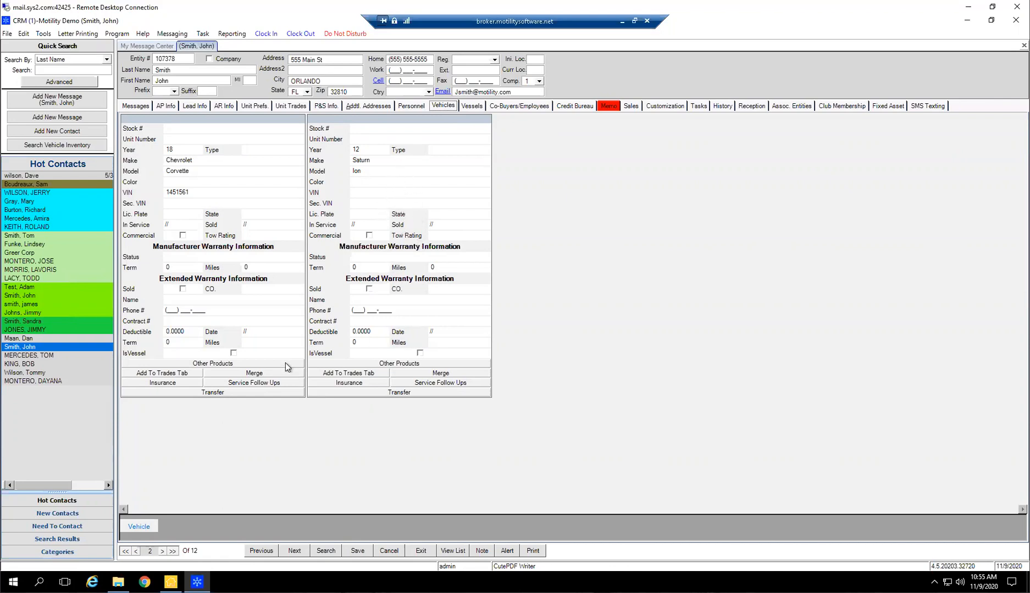
Add a blank third vehicle record to the contact and delete it again
click(139, 527)
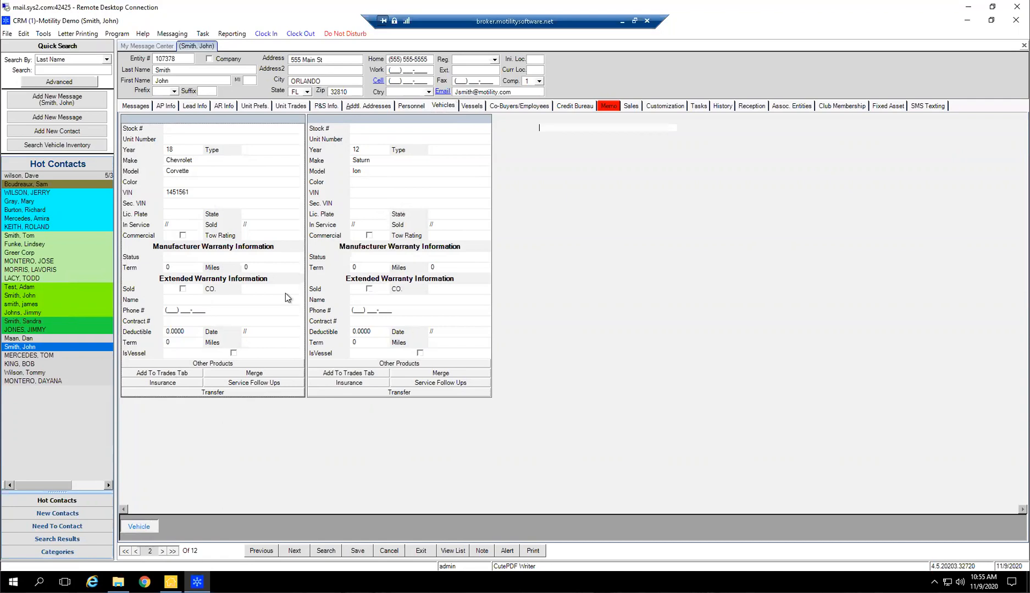
click(542, 118)
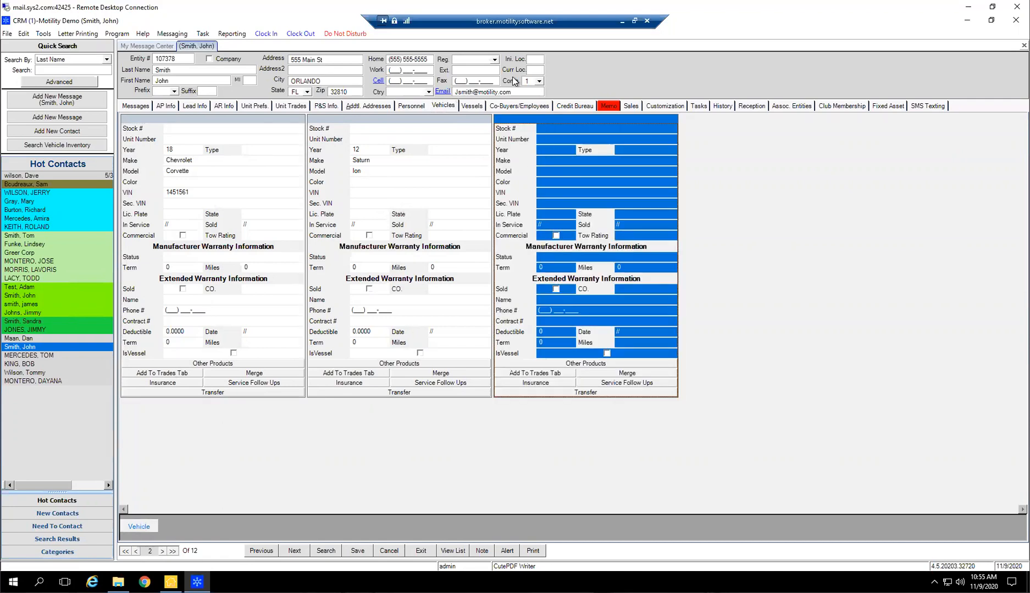
key(Delete)
key(Return)
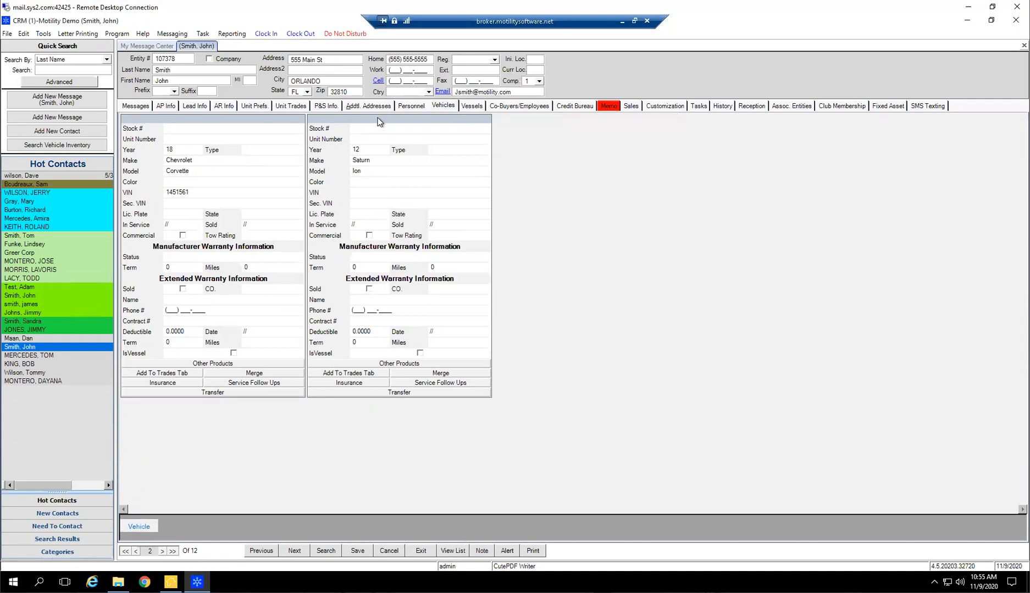
Delete the contact's Saturn Ion vehicle record and look over the Chevrolet Corvette record and its warranty fields
click(379, 119)
key(Delete)
key(Return)
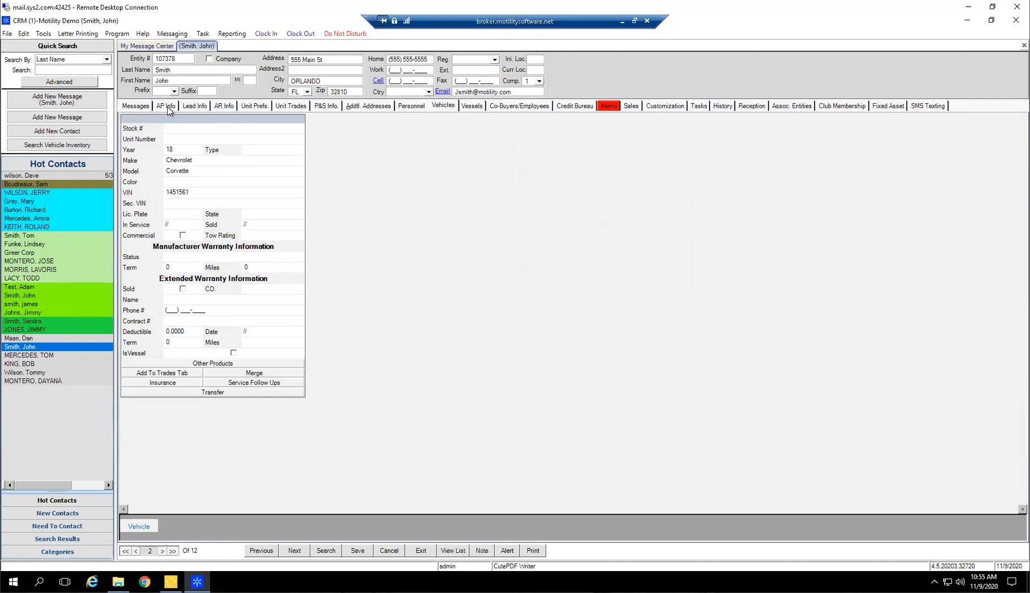
click(178, 120)
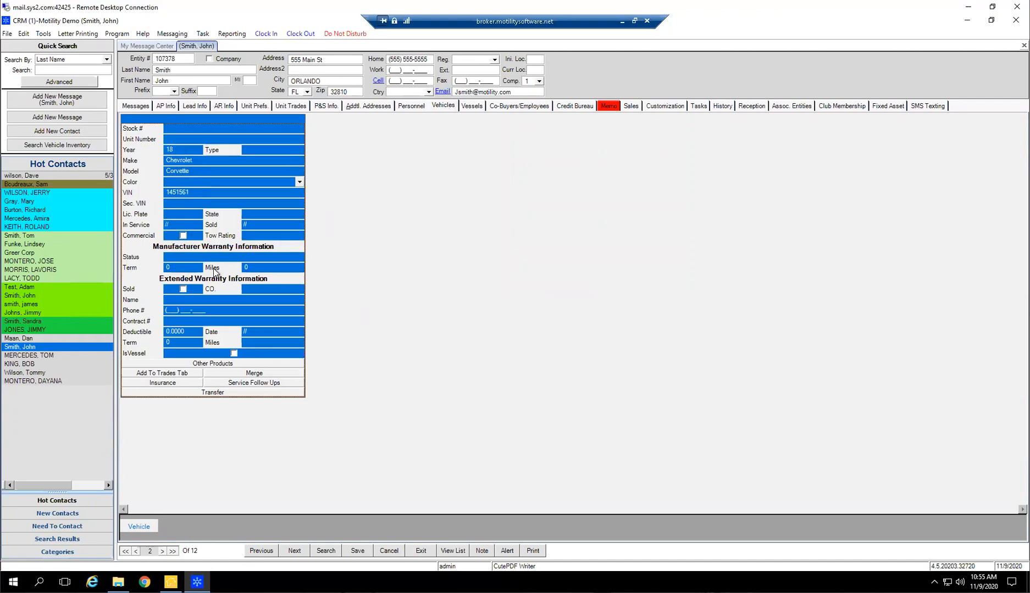
click(215, 298)
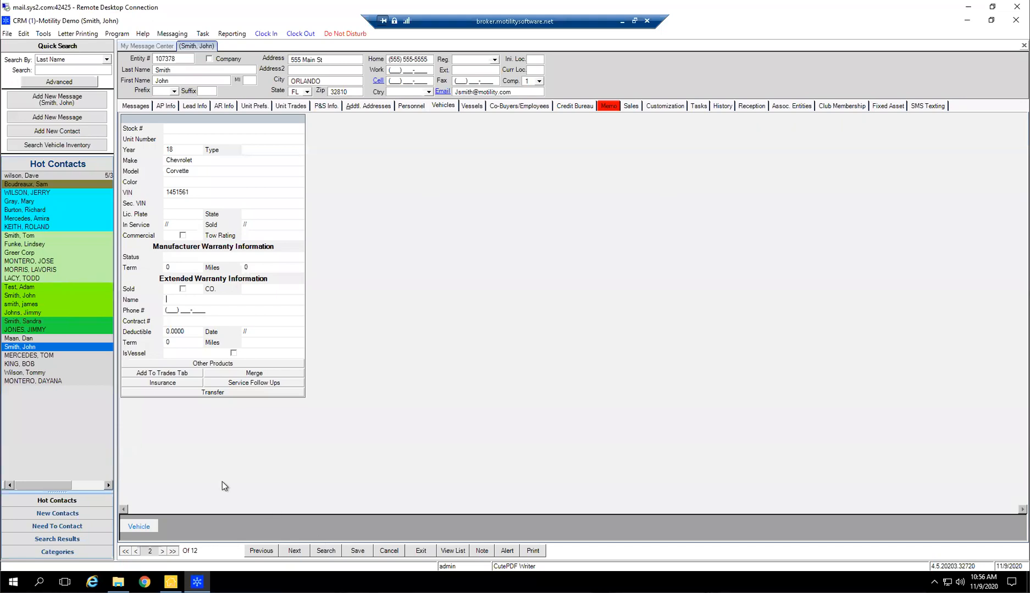
Add another blank vehicle record beside the Chevrolet Corvette and delete it
click(147, 526)
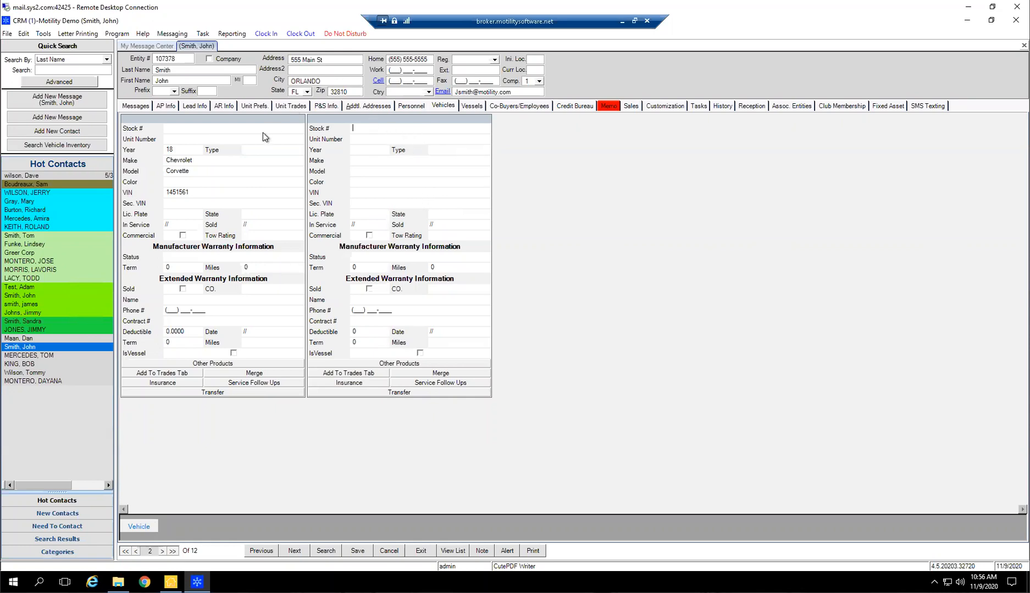
click(368, 118)
key(Delete)
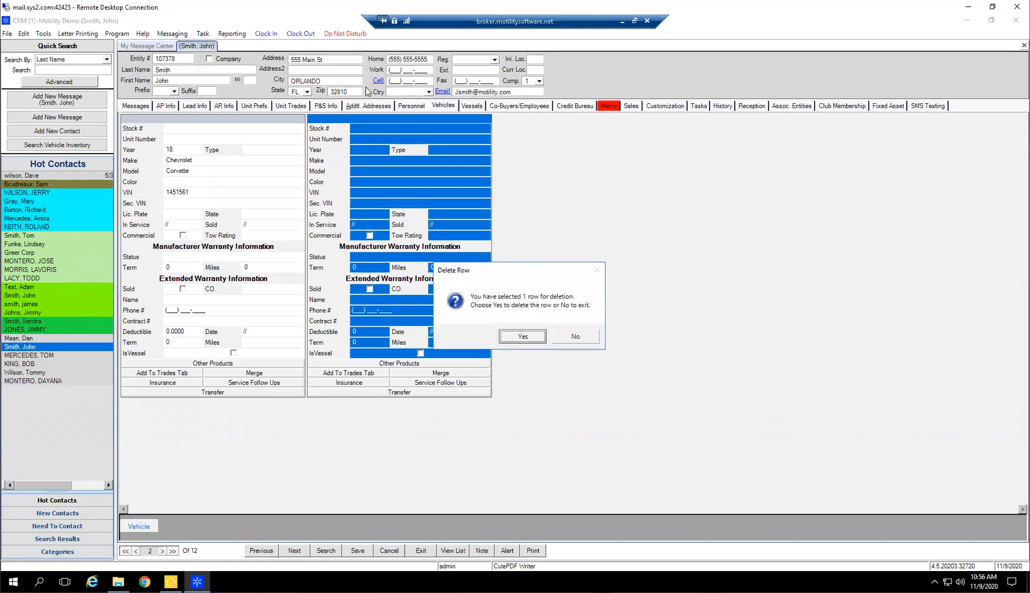
key(Return)
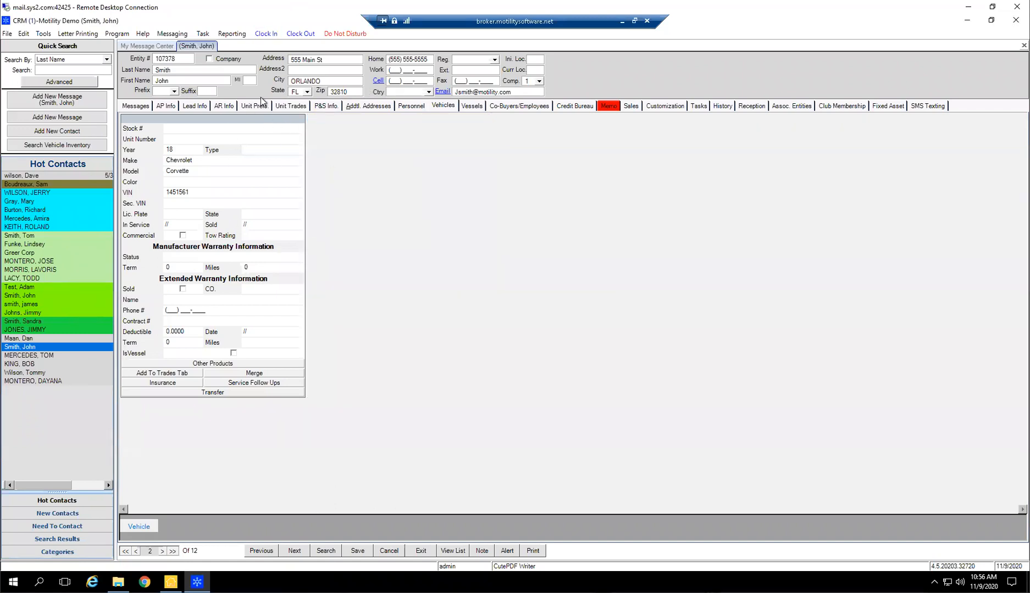
Add a blank vessel record to the contact
click(473, 106)
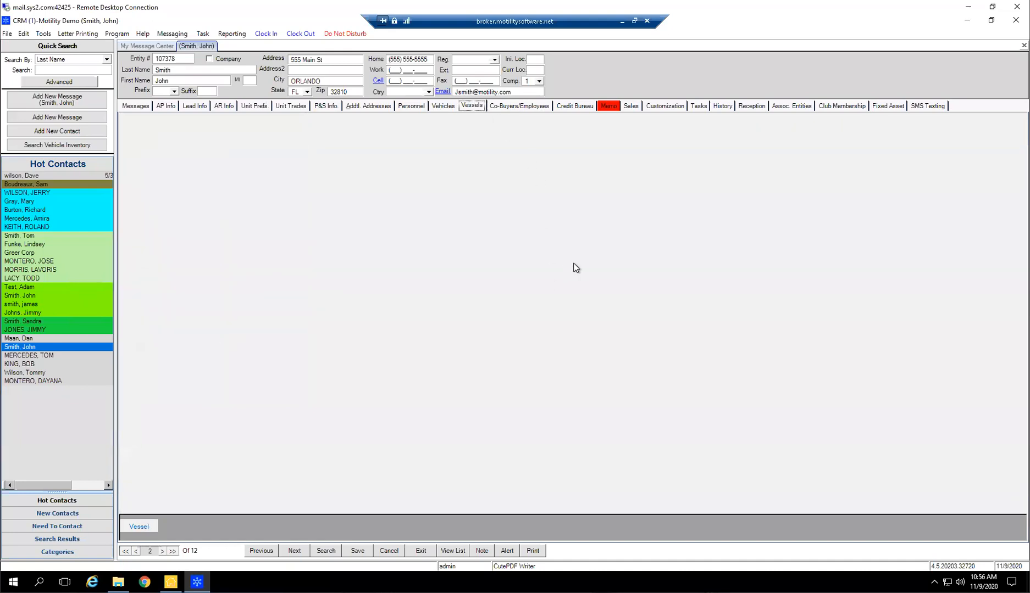
click(141, 525)
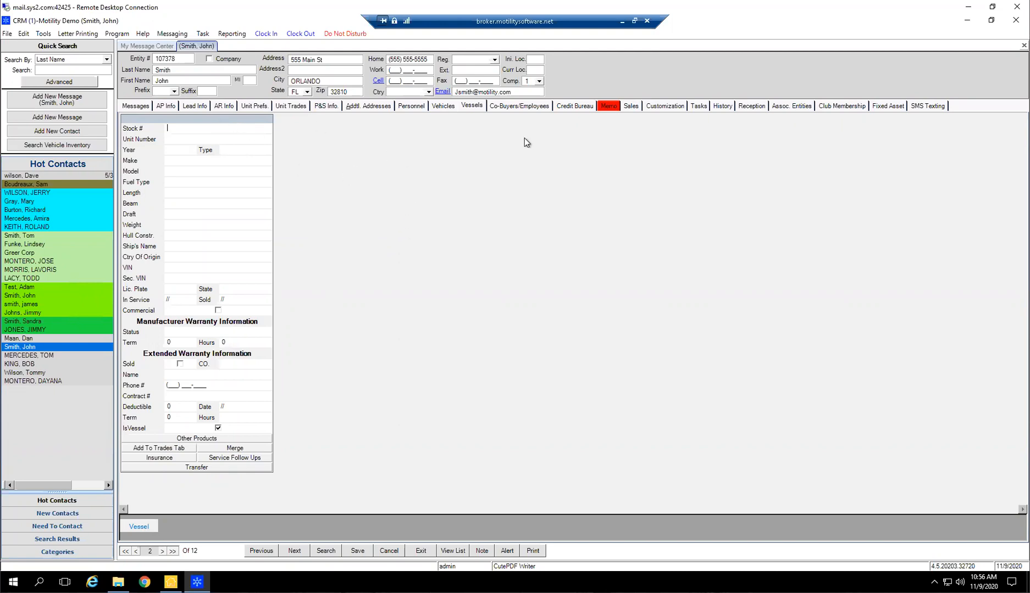
Start an entity search for the contact's co-buyer and look up entities by the last name
click(528, 106)
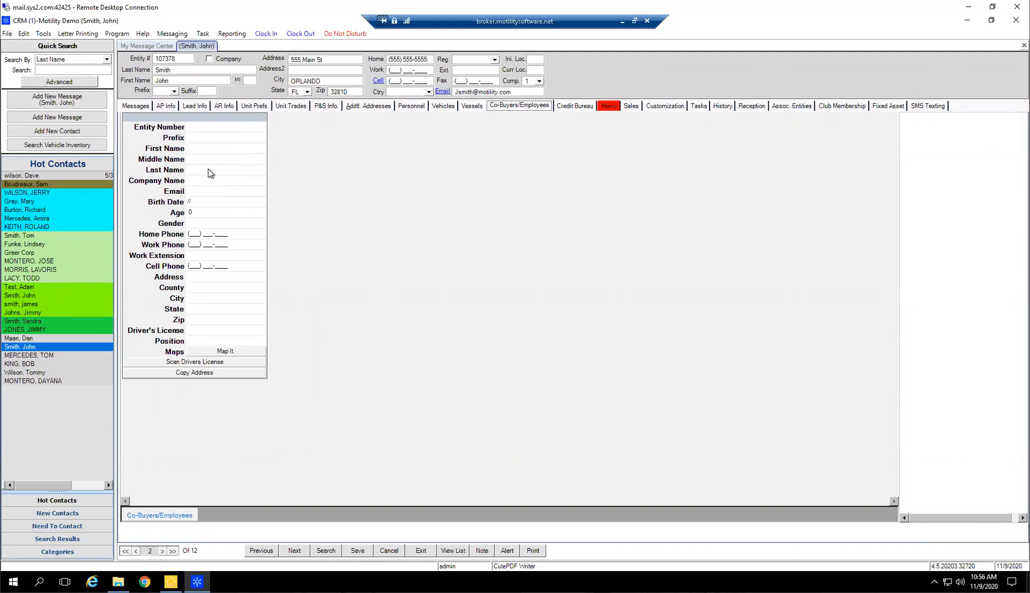
click(209, 128)
click(254, 127)
click(465, 217)
text(Smith)
key(Return)
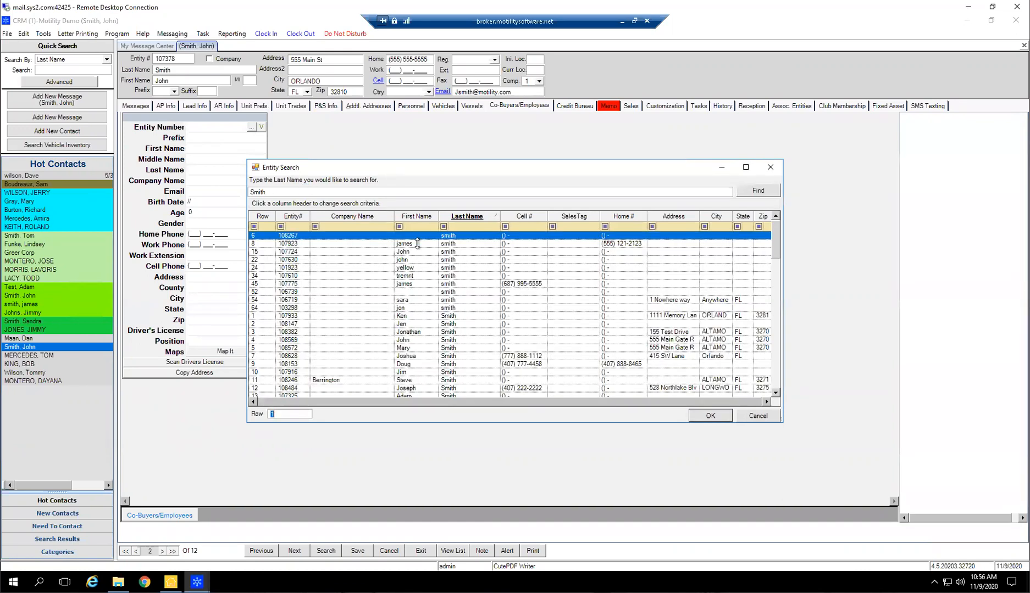
Filter the found entities by the co-buyer's first name and choose the matching entity as co-buyer
click(415, 226)
text(Tif)
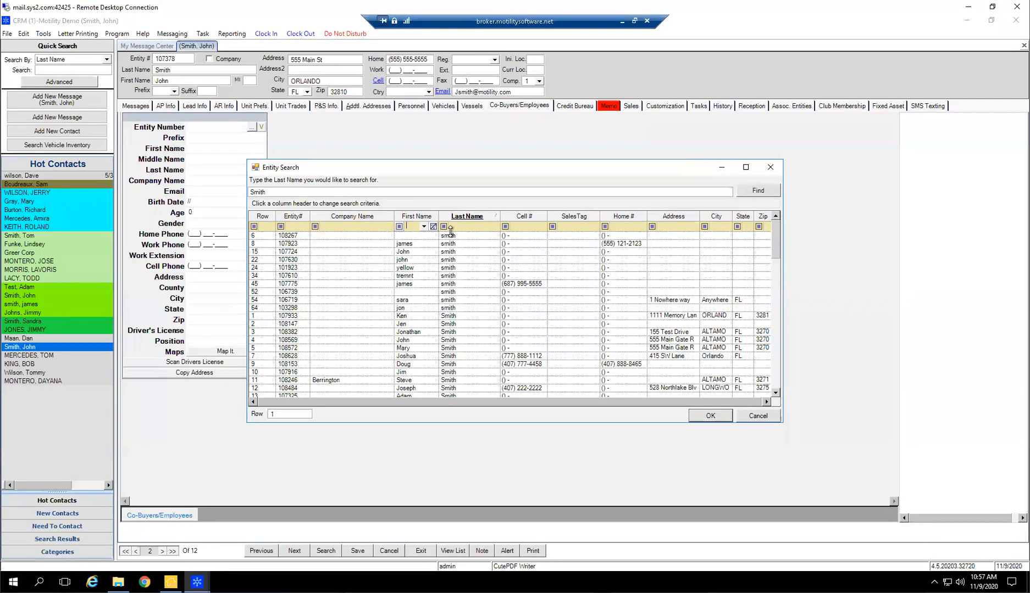
text(f)
key(BackSpace)
key(BackSpace)
key(BackSpace)
key(BackSpace)
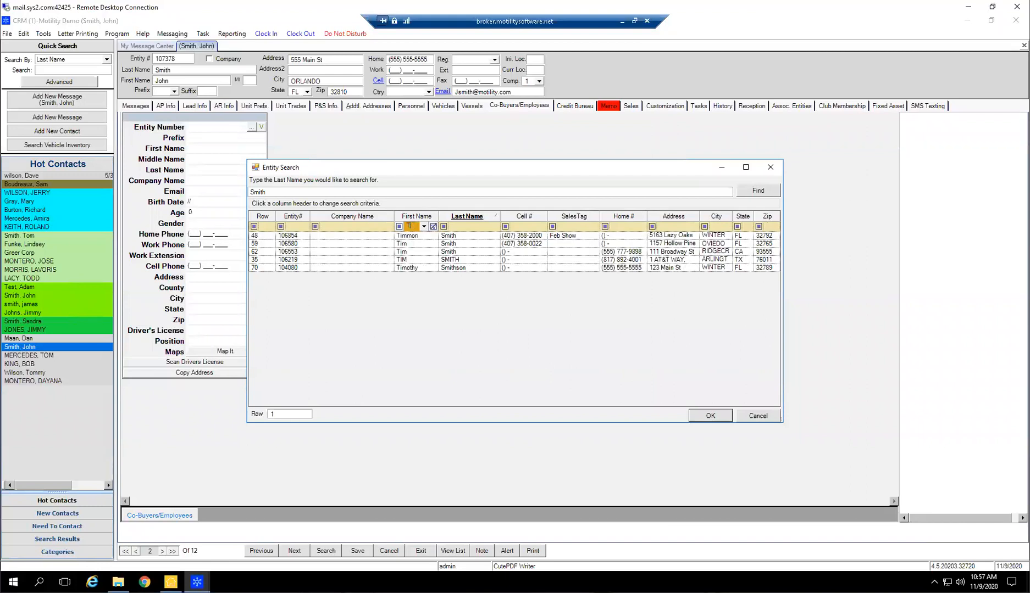
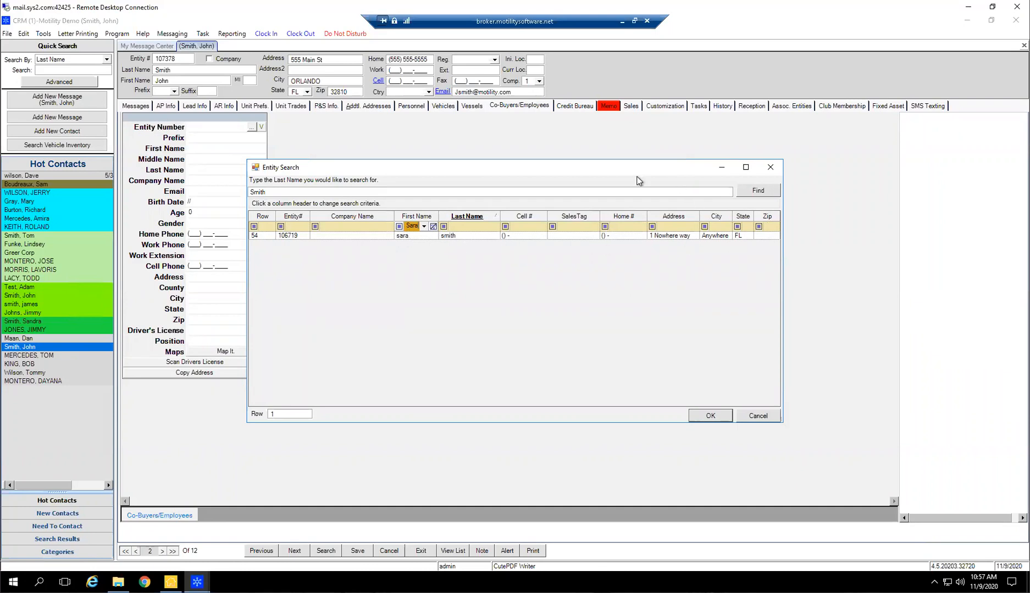
click(619, 236)
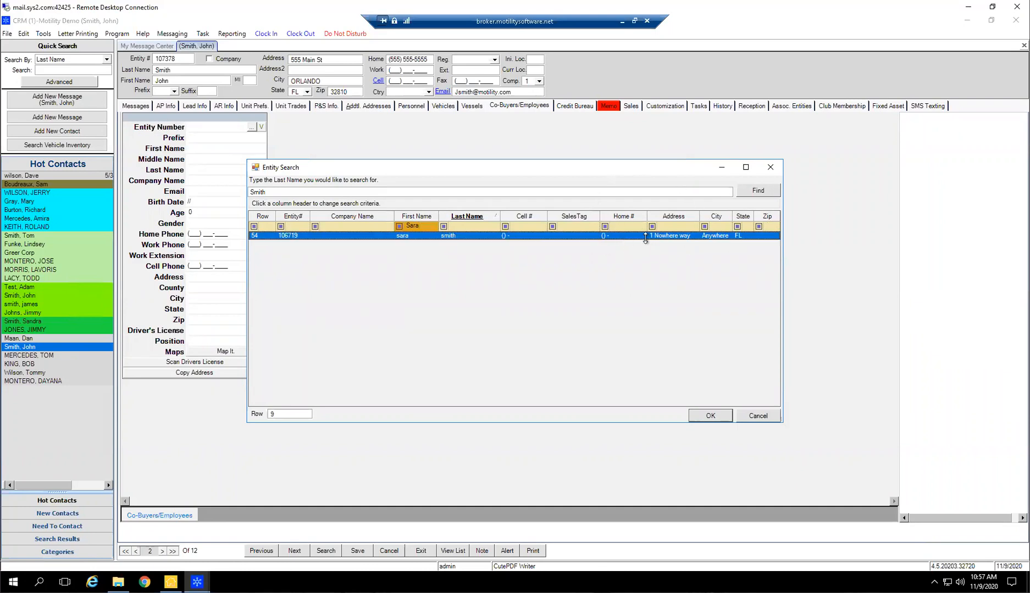
click(711, 415)
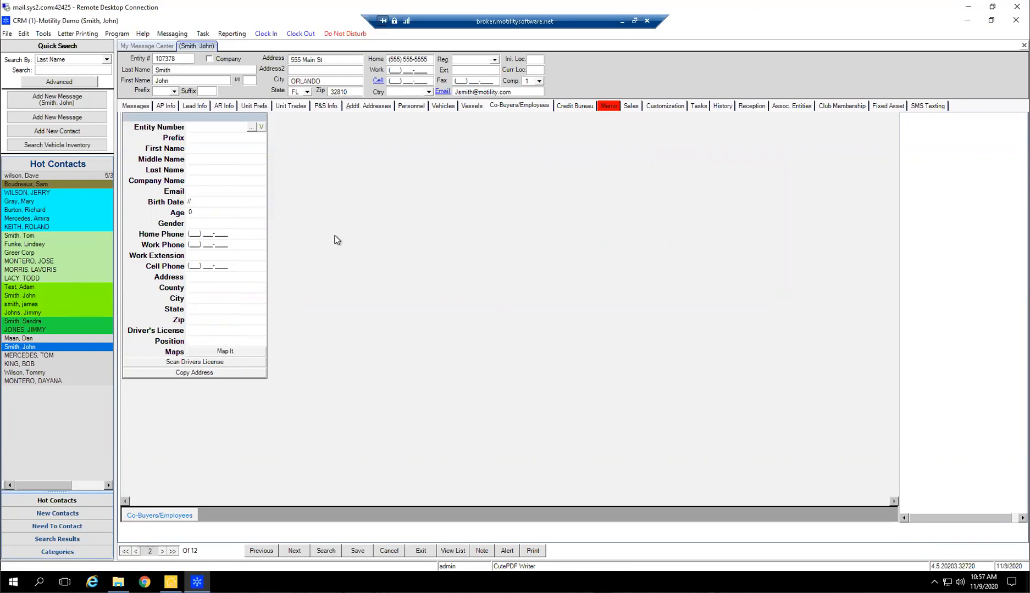
Copy the contact's address into the co-buyer record and save the contact
click(220, 371)
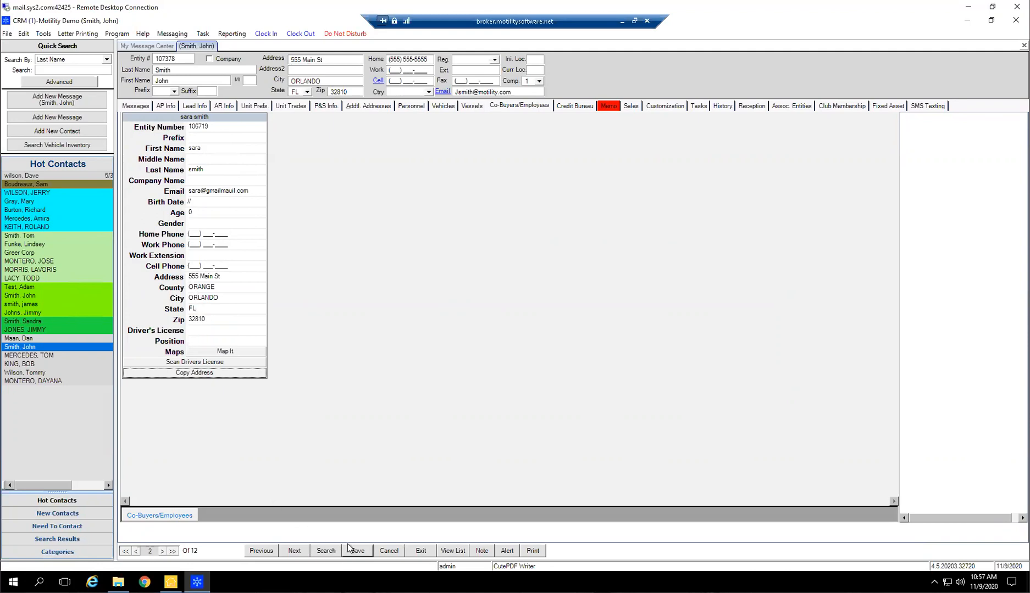
mouse_move(196, 126)
click(357, 550)
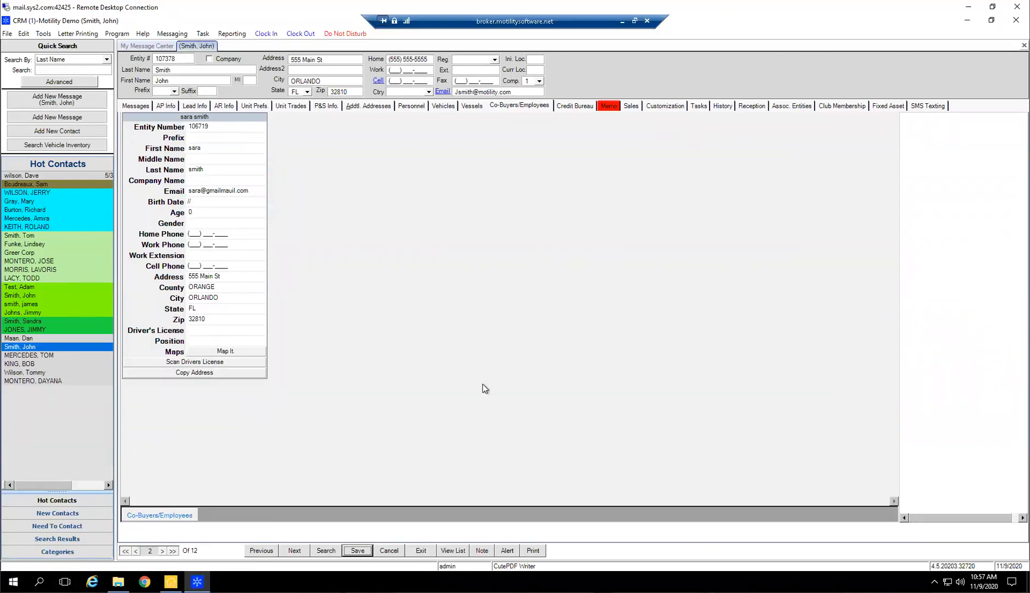
Delete the filled-in co-buyer record from the contact
click(207, 117)
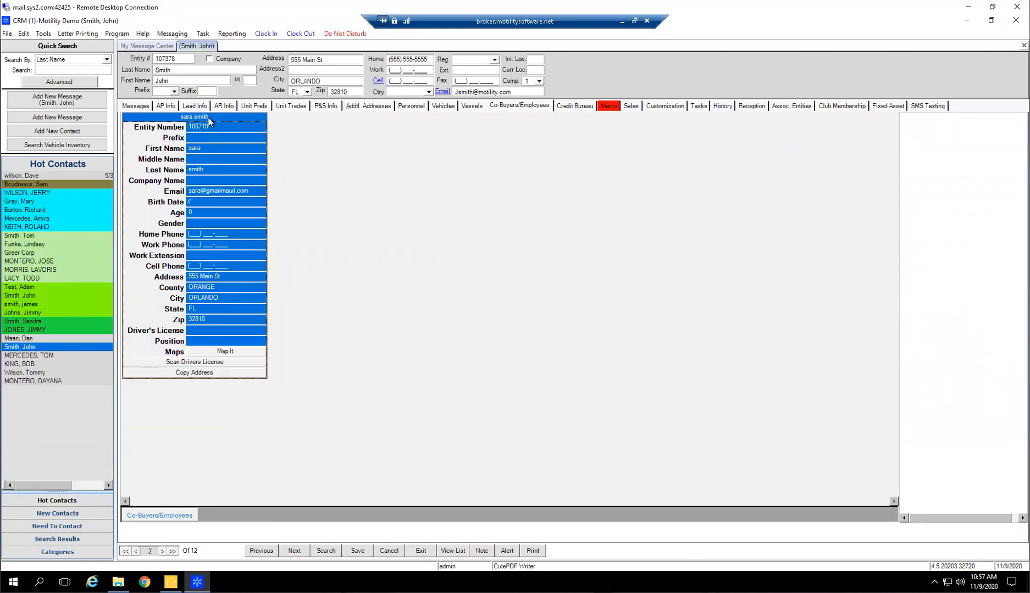
key(Delete)
key(Return)
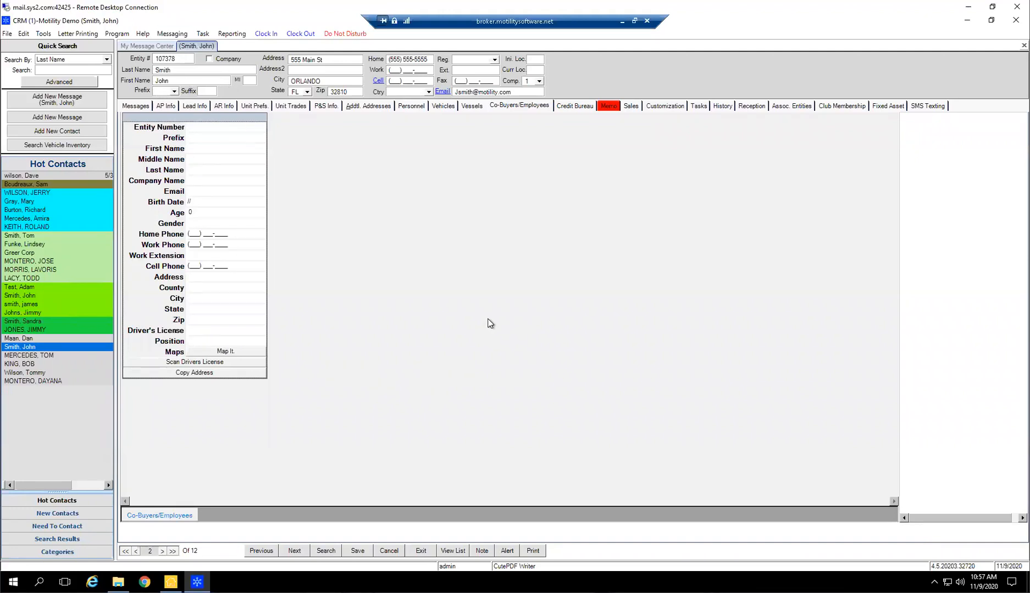
Review the contact's credit bureau options, memo text and messages, widening the messages' From column
click(568, 105)
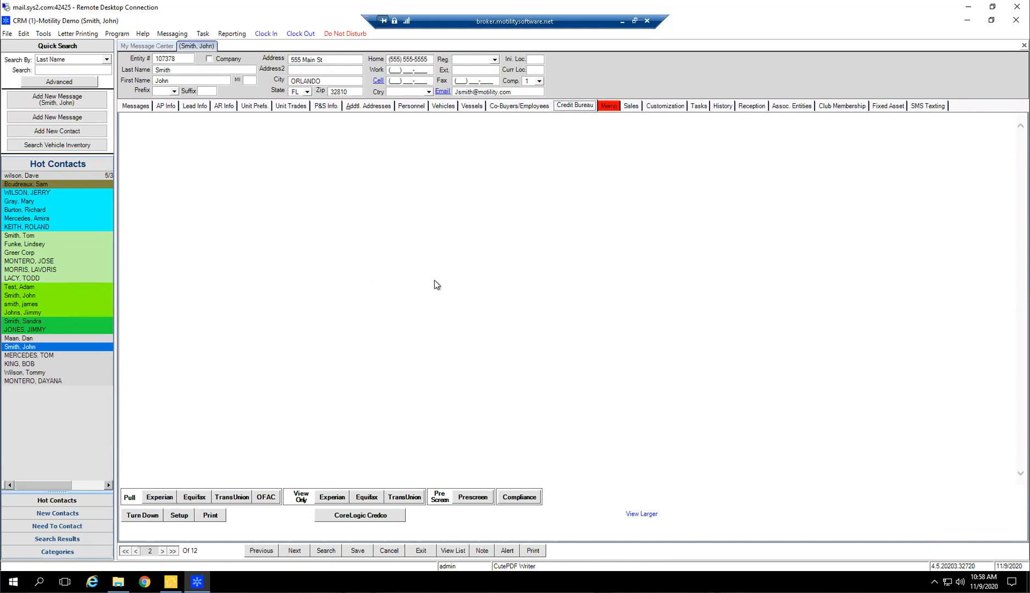
click(608, 107)
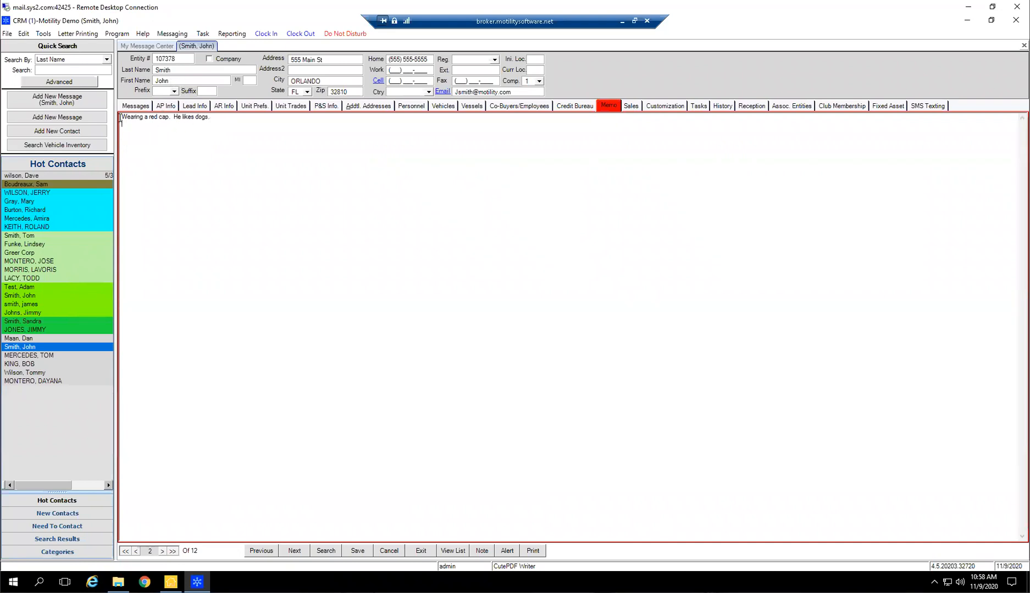
drag(164, 120, 75, 113)
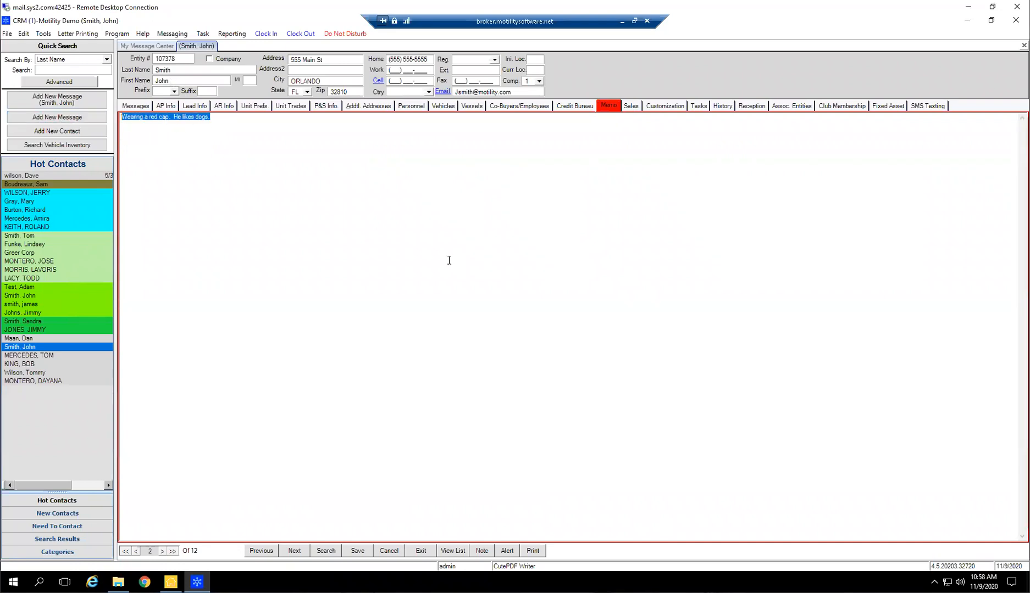
click(606, 104)
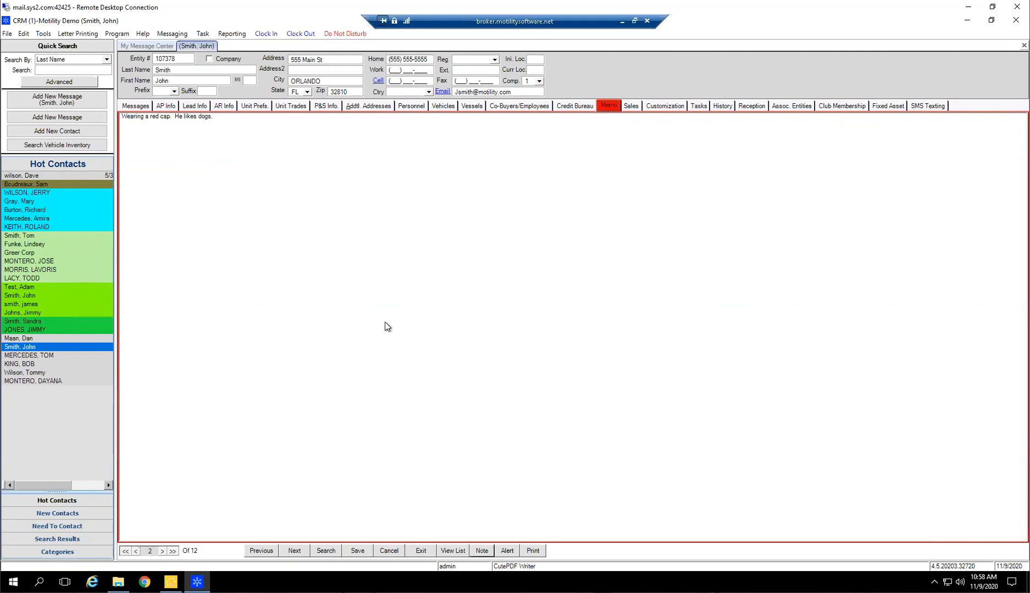
click(145, 107)
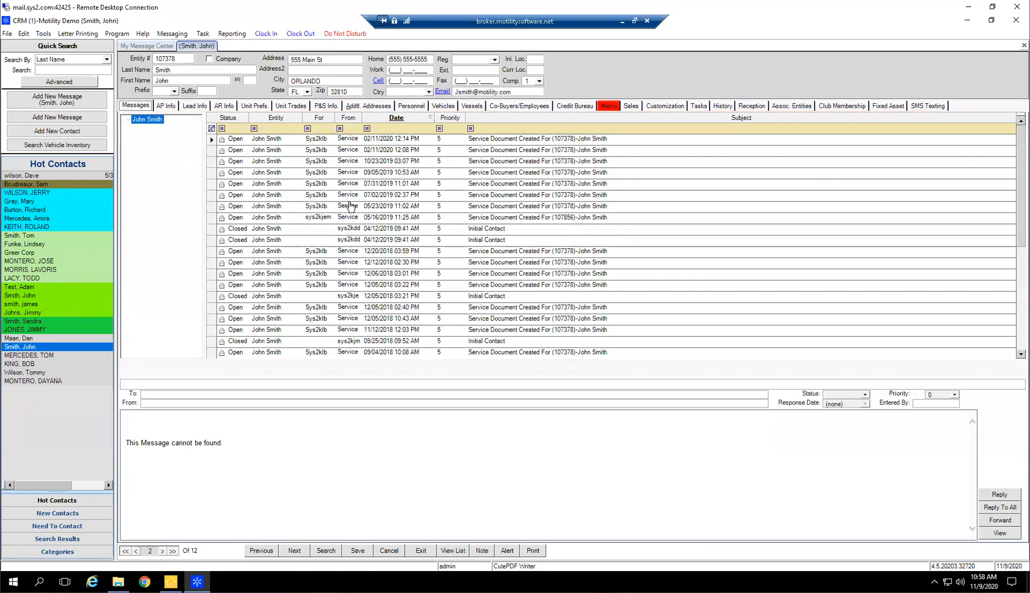
drag(361, 116, 395, 116)
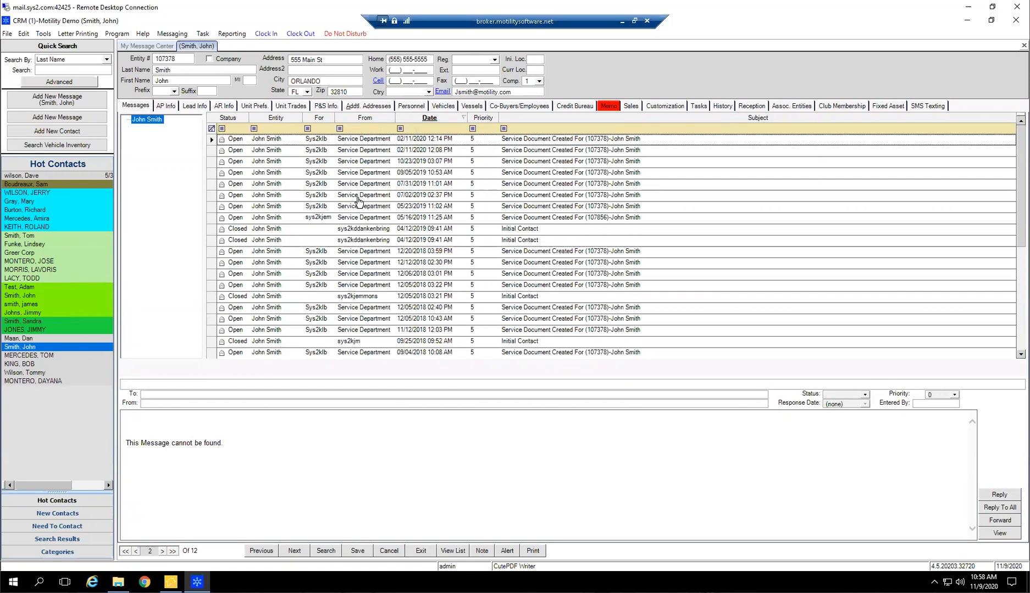
Delete all text from the contact's memo and save the contact
click(608, 105)
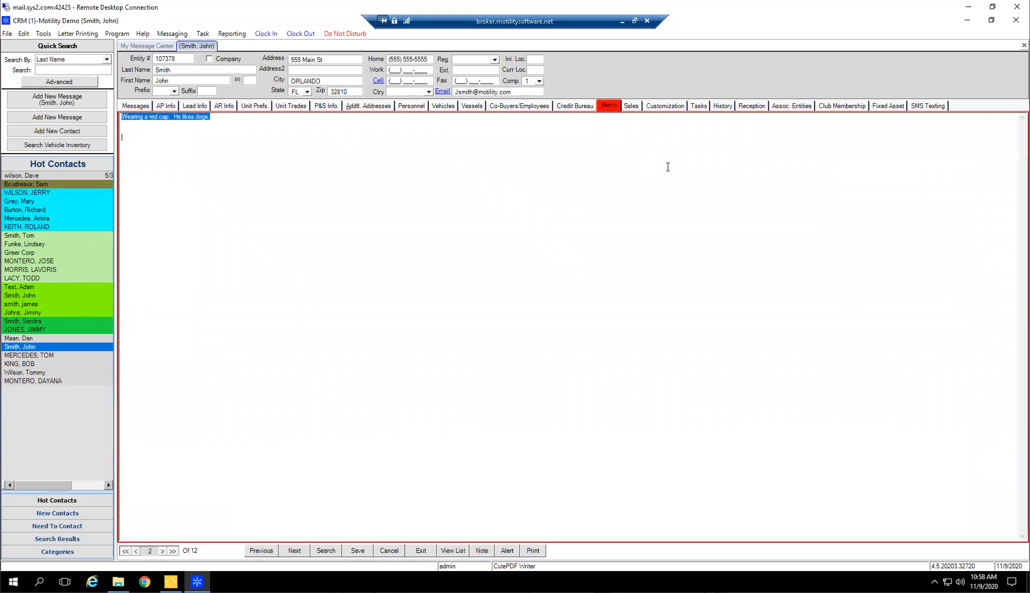
key(Delete)
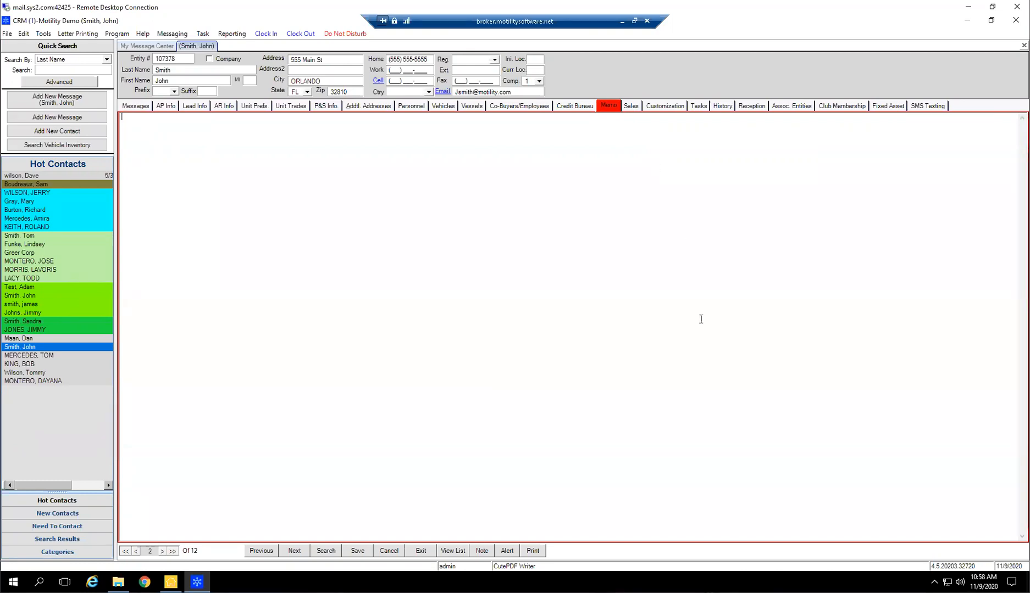
click(357, 550)
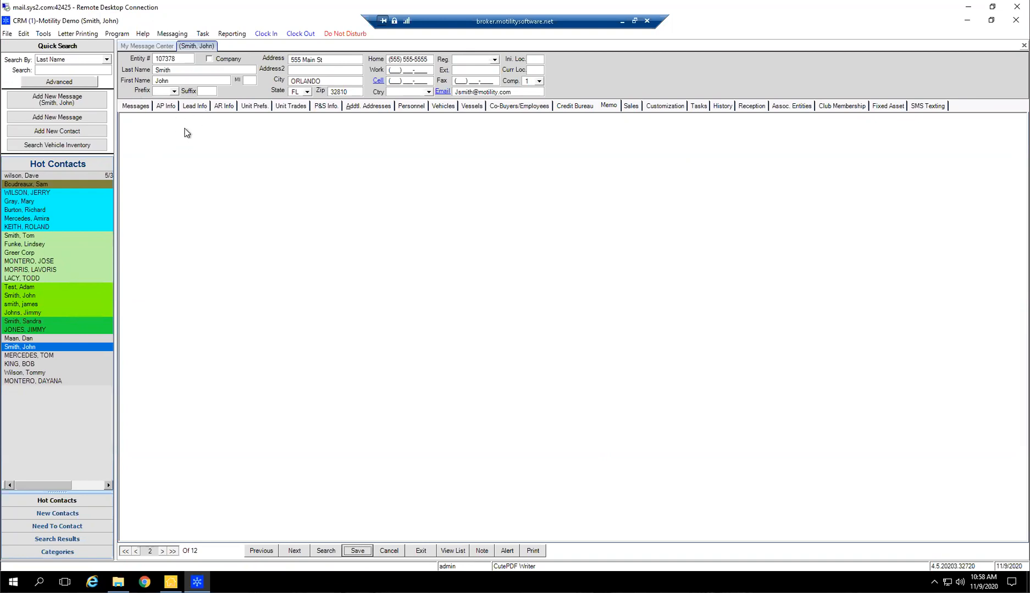
click(374, 214)
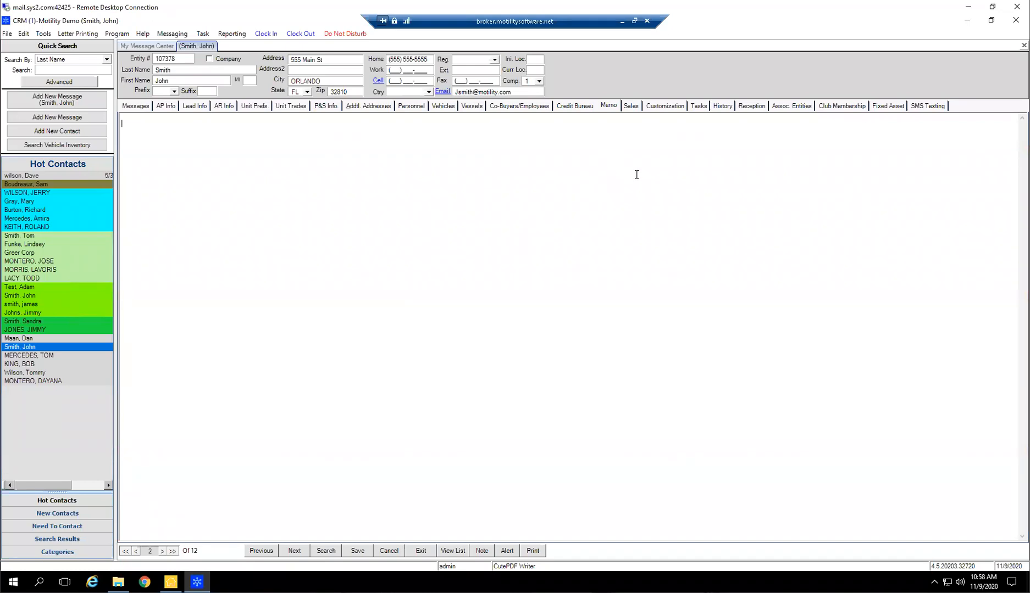
Compare the Memo tab's color from the contact's messages and return to the memo
click(144, 107)
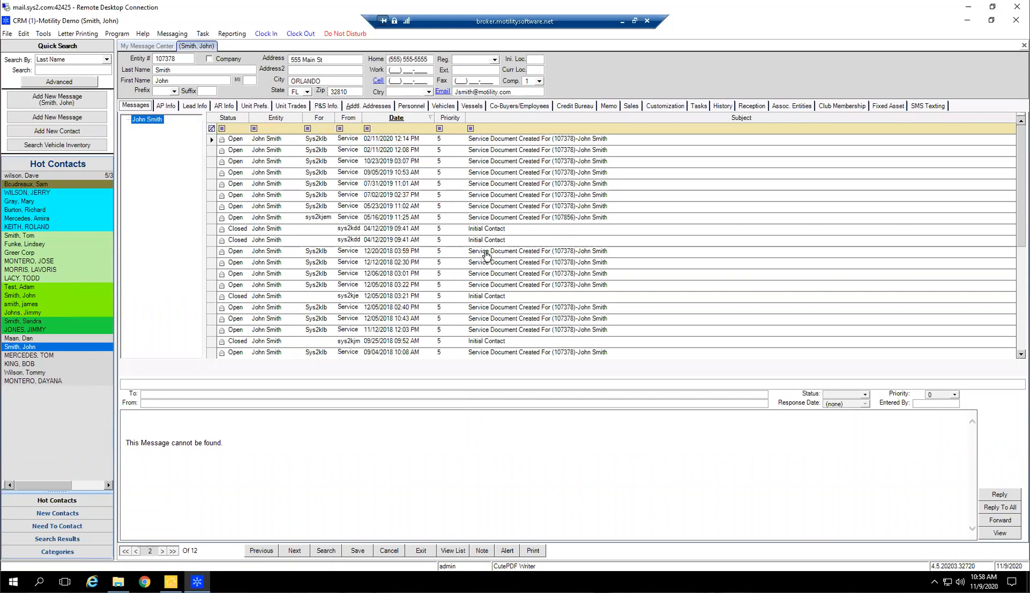
click(606, 108)
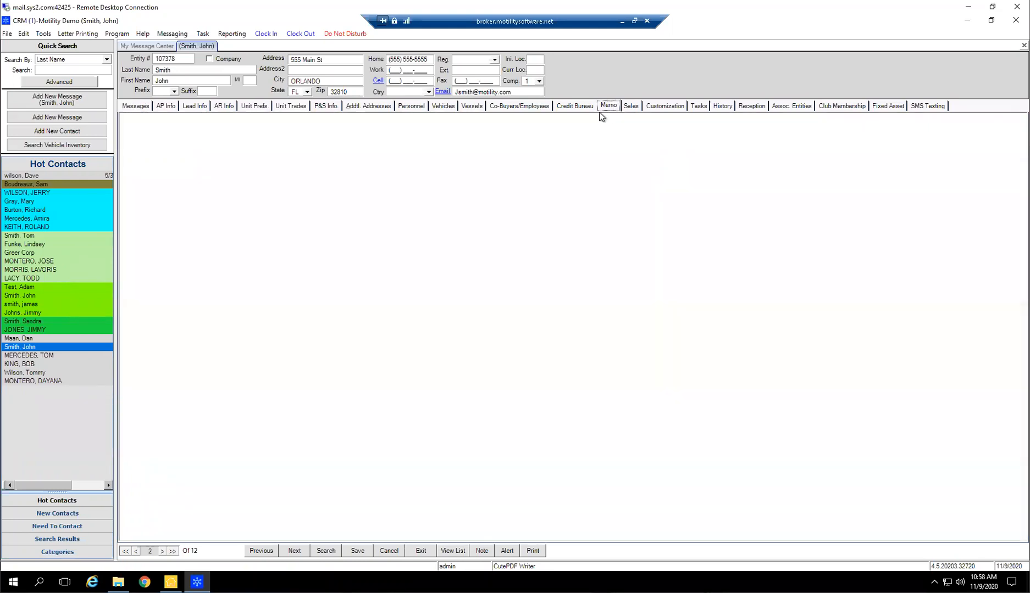
click(286, 207)
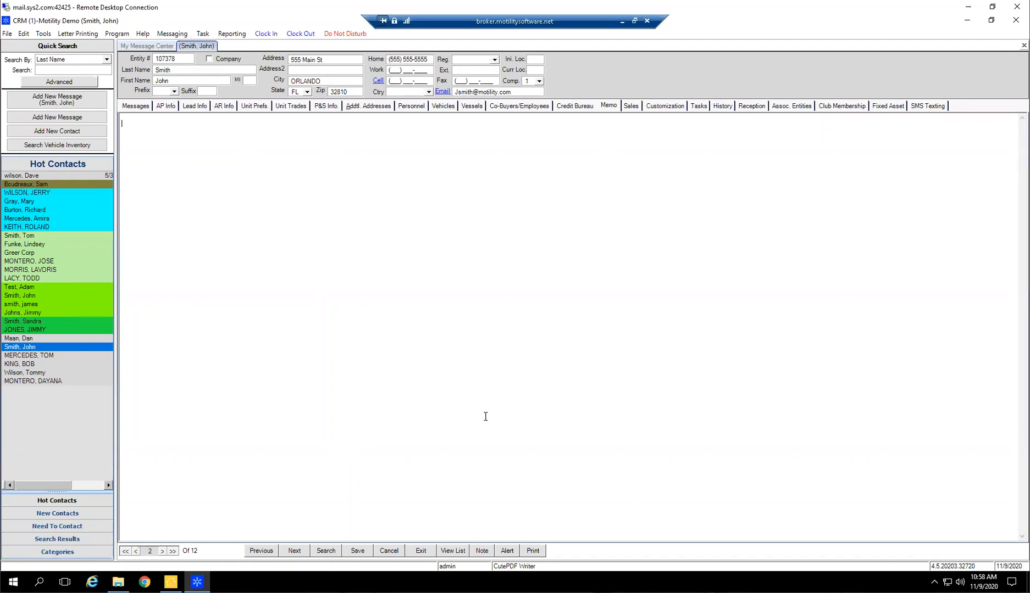
Review the contact's sales history and display the parts sale dated 12/20/2018
click(631, 106)
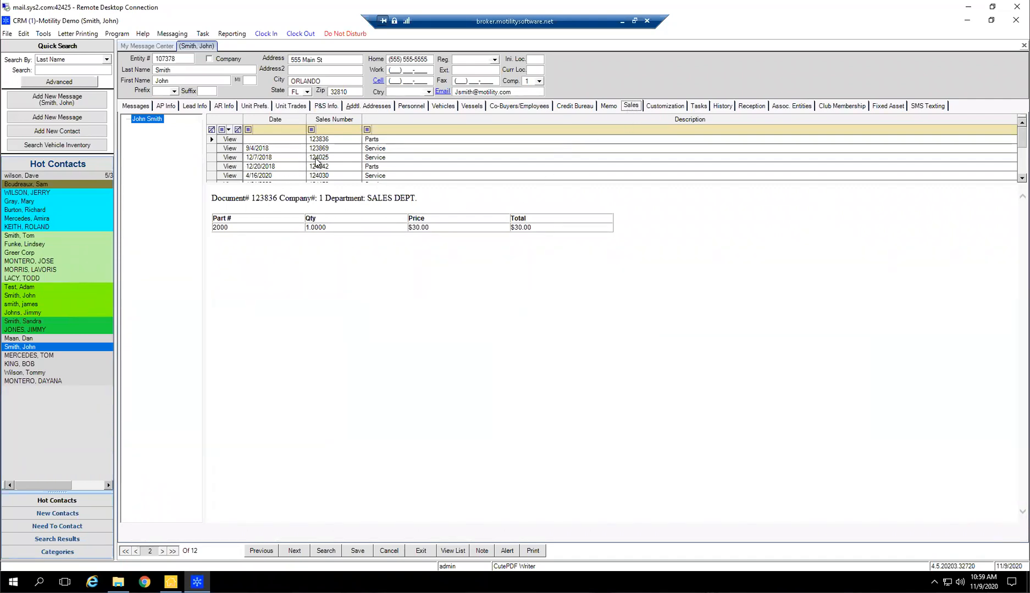
click(293, 159)
click(291, 166)
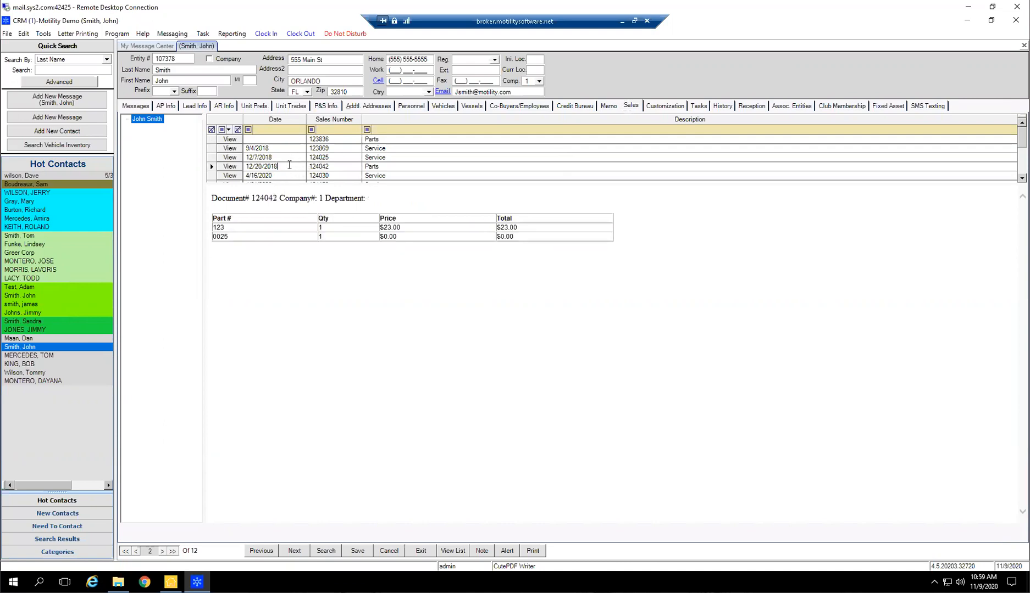
scroll(291, 168, down, 1)
scroll(401, 167, up, 1)
Set the contact's GET CELL PROVIDER customization value to NO and save the contact
click(665, 107)
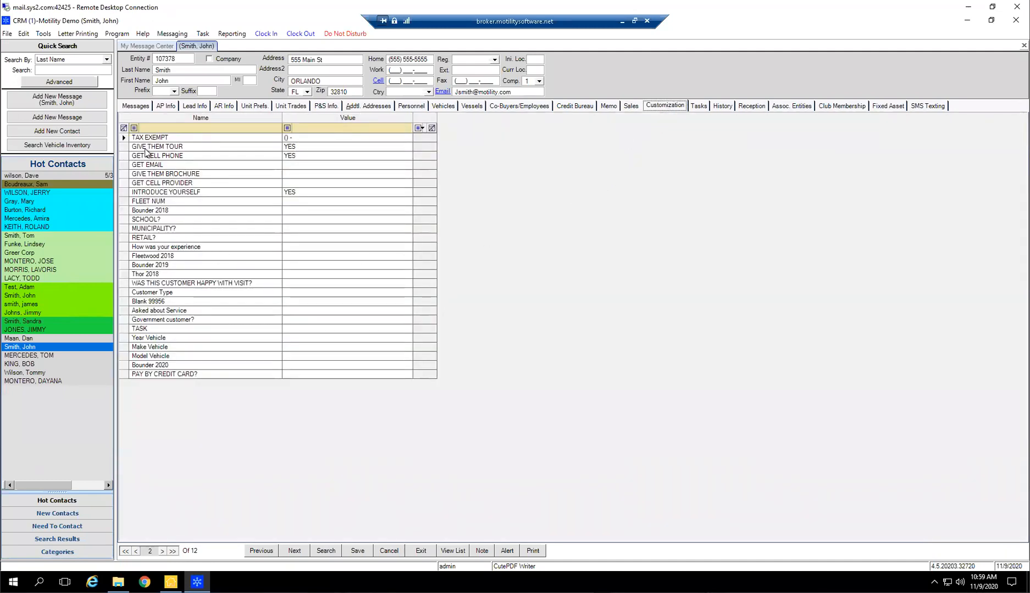
click(303, 209)
click(304, 183)
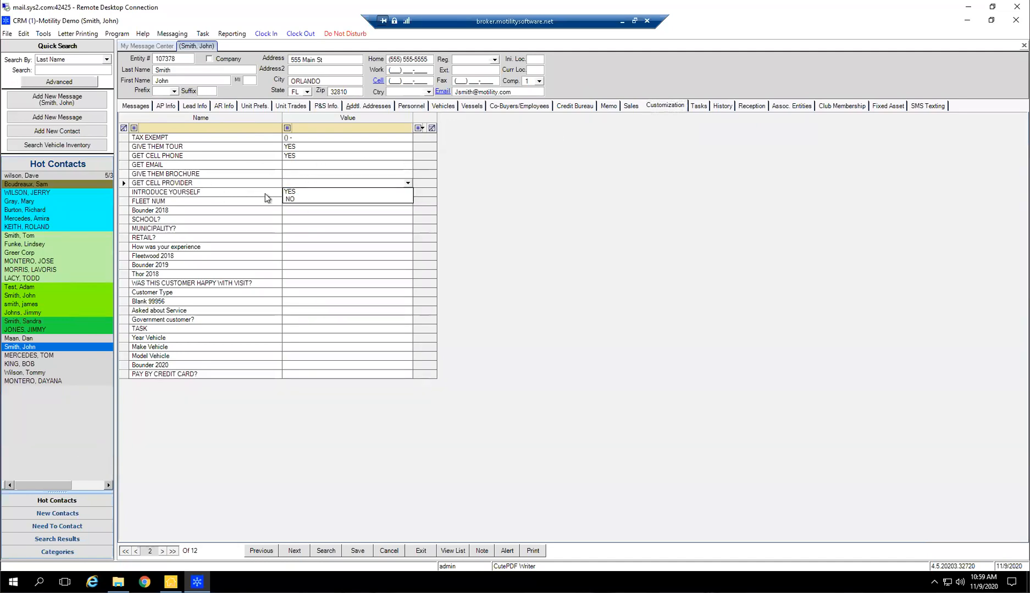
click(292, 201)
click(289, 157)
click(356, 554)
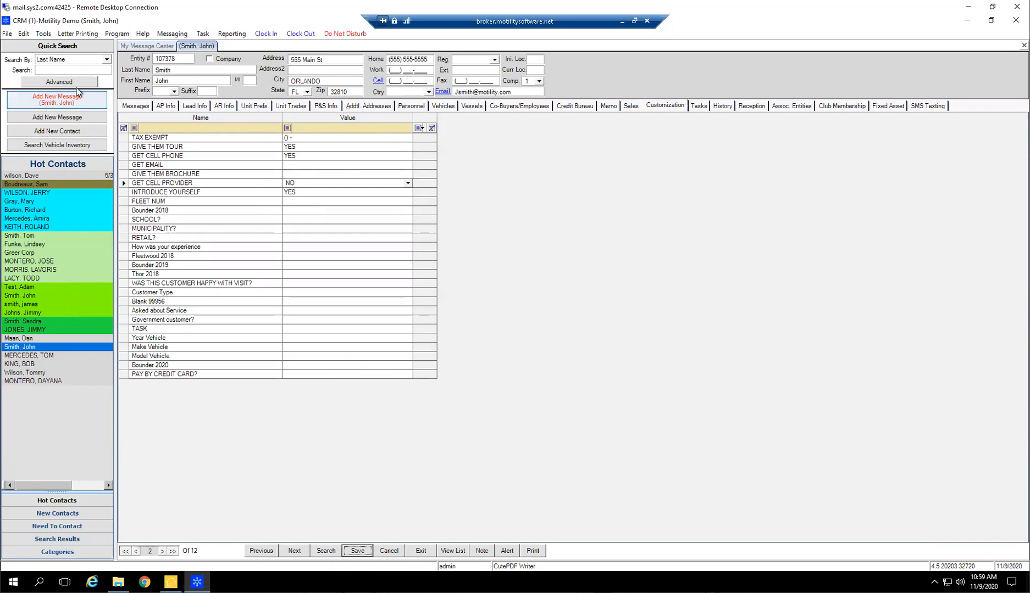
Run an advanced contact search on customization values, including GET CELL PHONE set to YES, and close the results
click(65, 82)
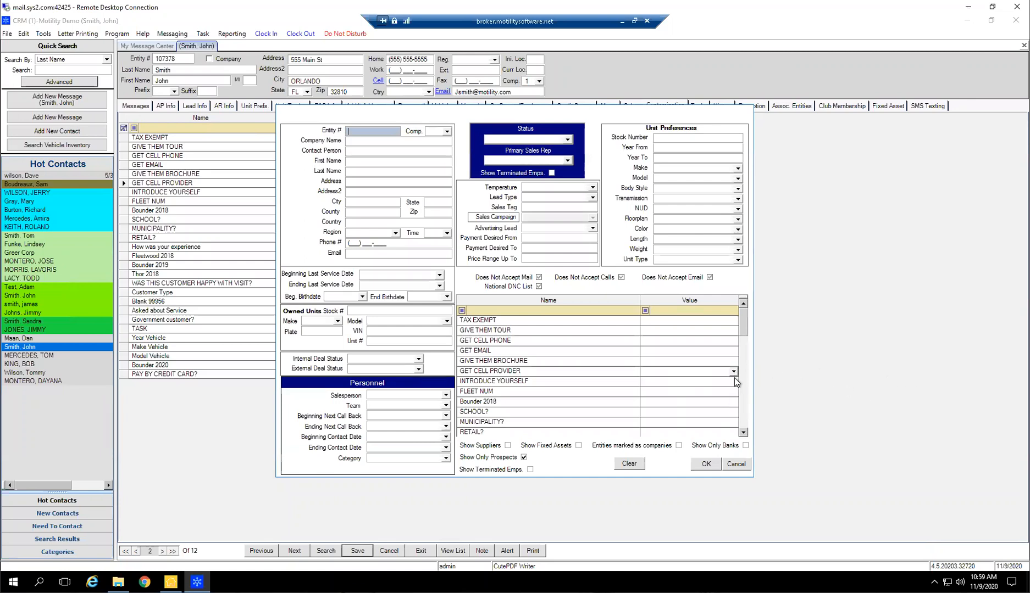
click(671, 339)
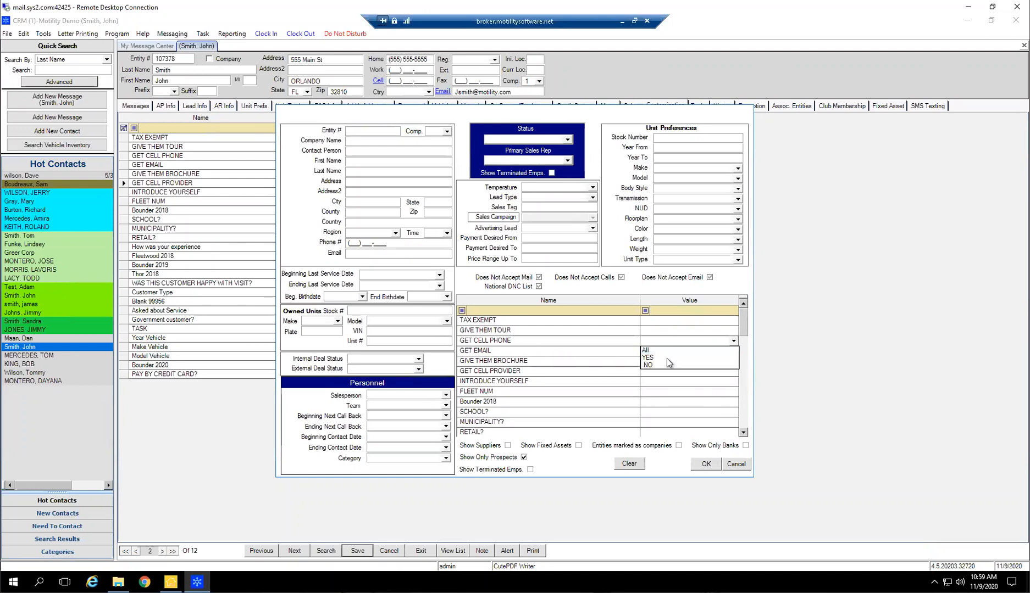
click(667, 358)
click(665, 377)
click(665, 374)
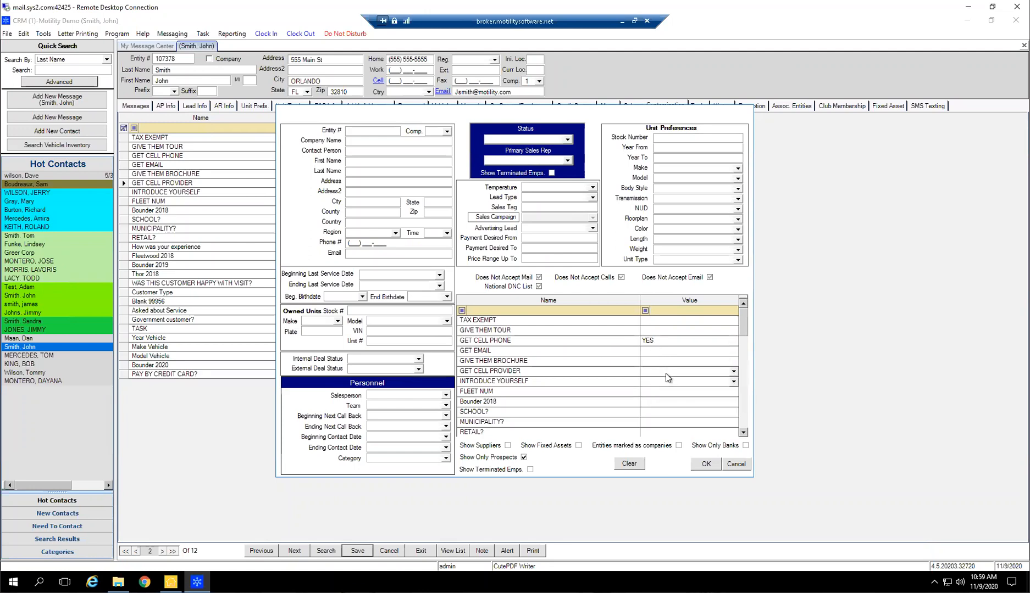
click(666, 378)
click(651, 399)
click(706, 464)
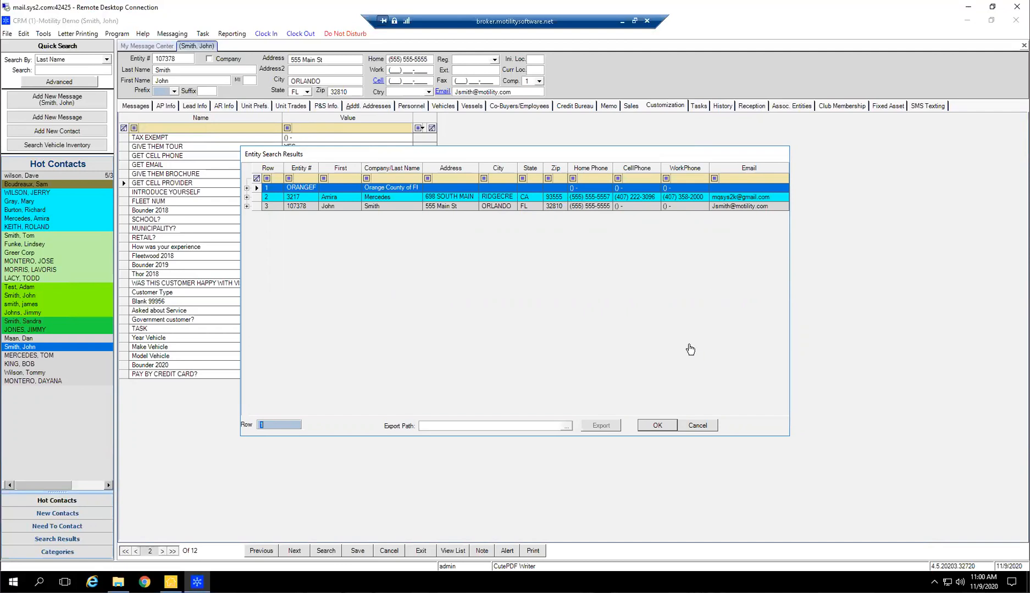
click(698, 426)
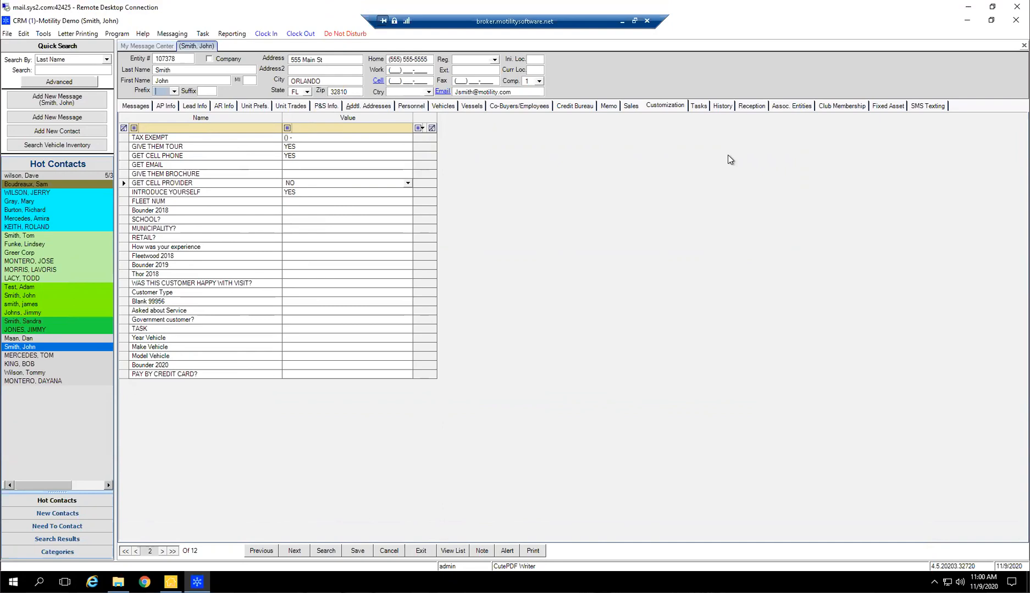
Review the contact's tasks and the change history back into 2019, and display the reception details
click(706, 105)
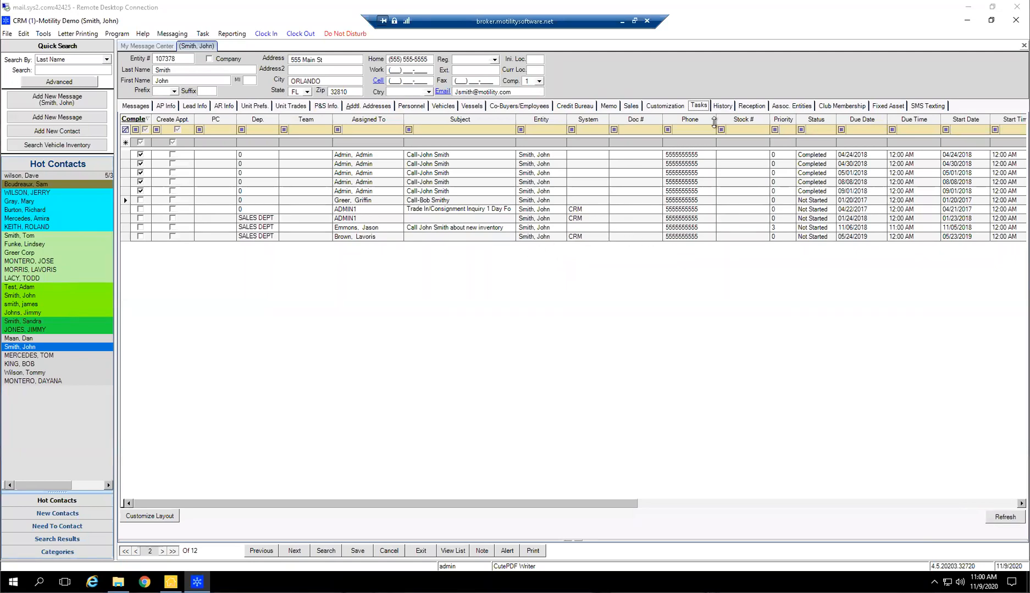
click(722, 105)
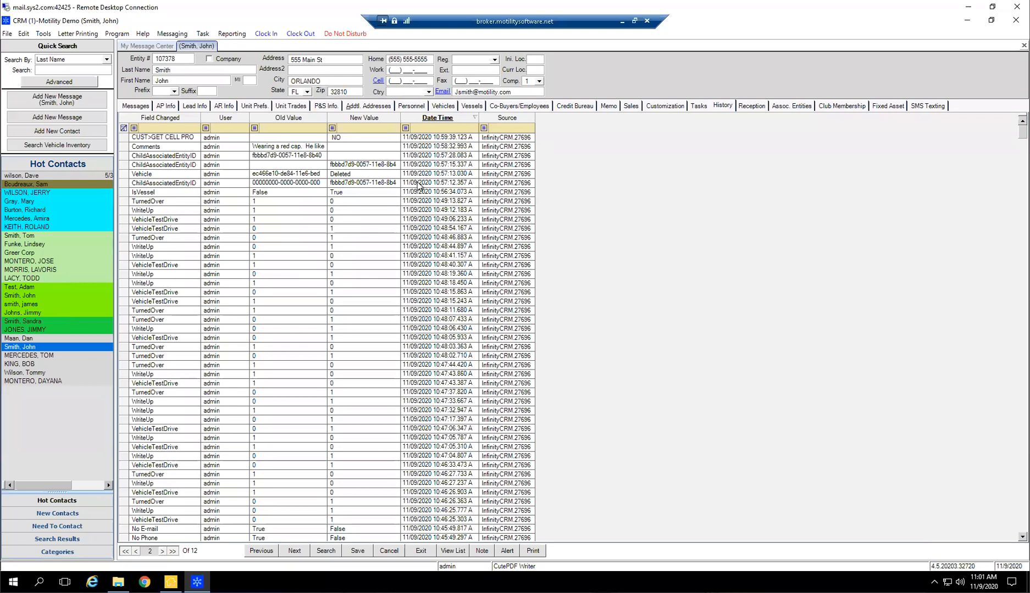
scroll(559, 327, down, 15)
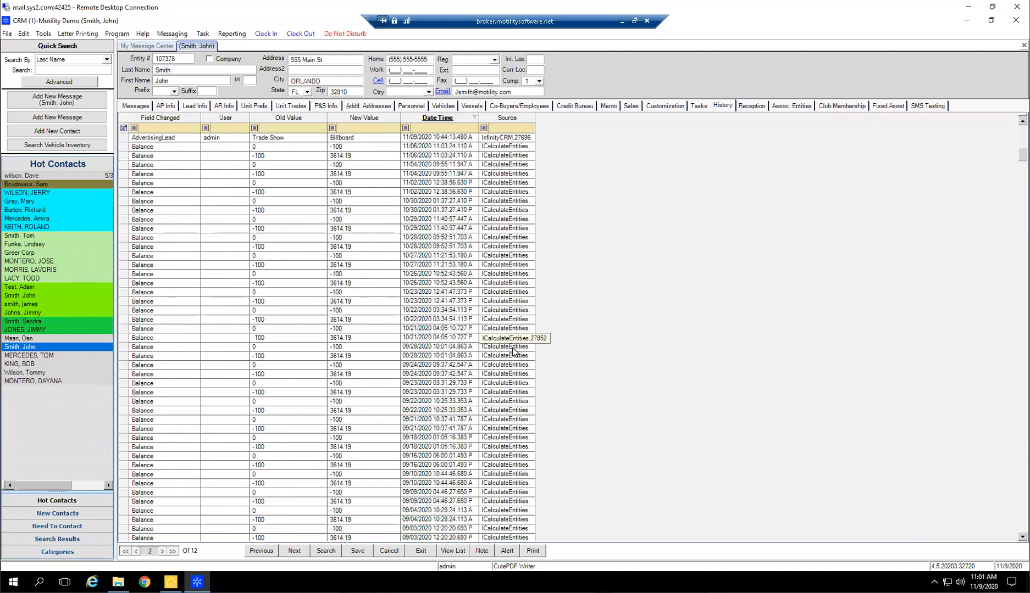
scroll(346, 435, down, 15)
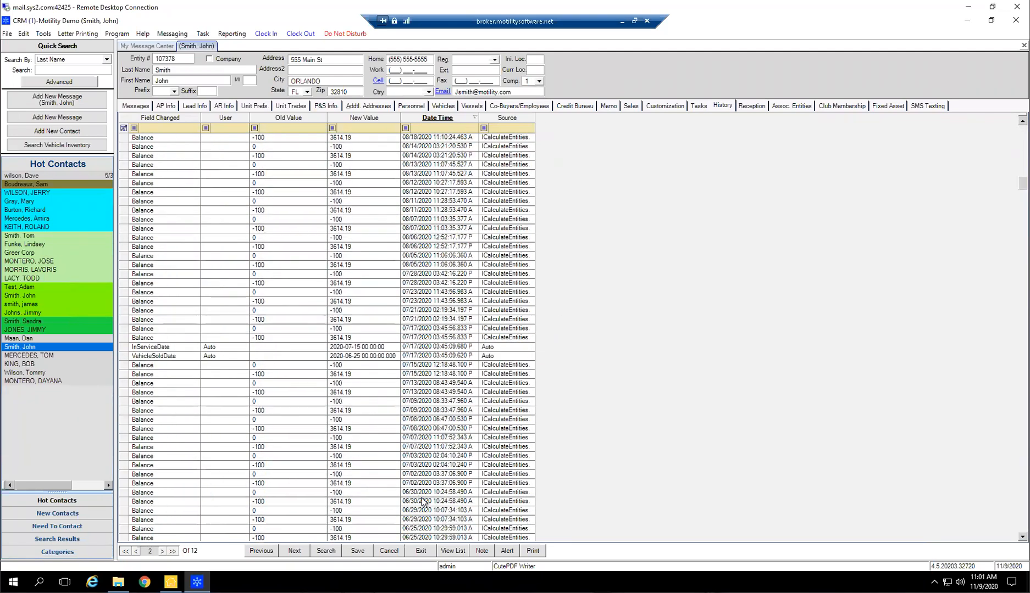
scroll(583, 429, down, 6)
scroll(839, 423, down, 15)
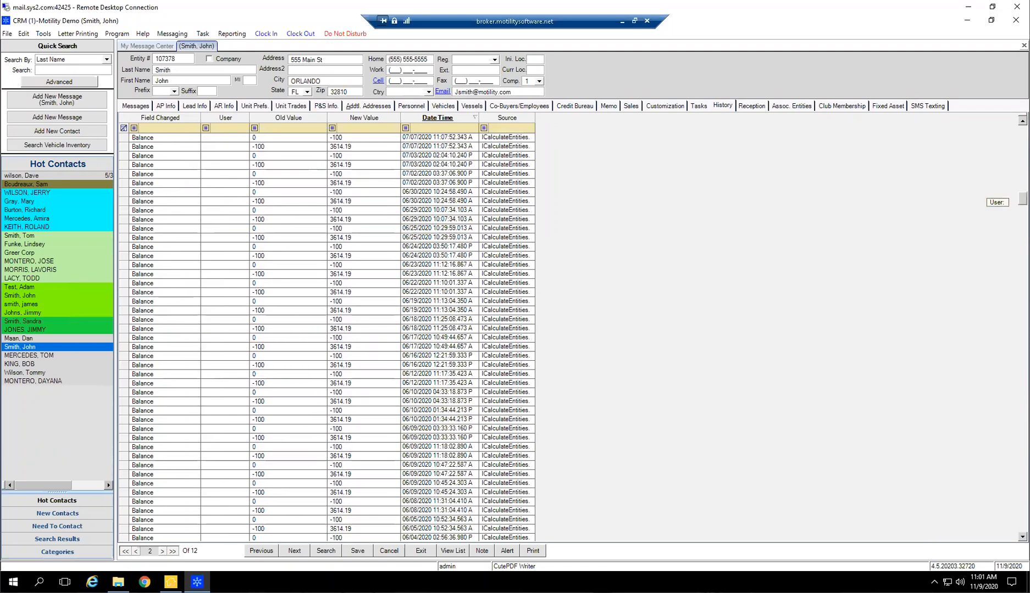
scroll(850, 436, down, 10)
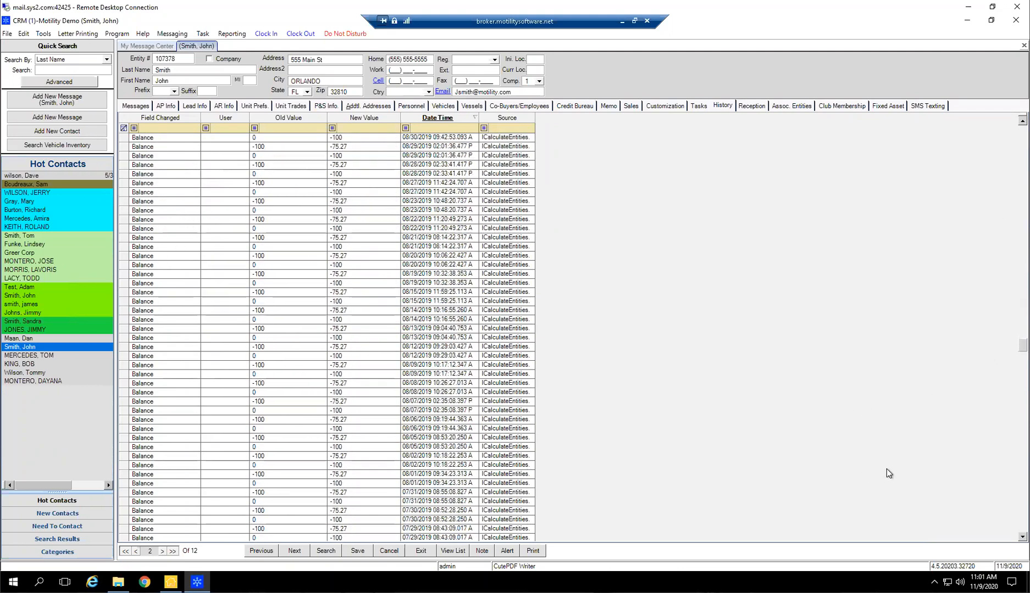
drag(1022, 350, 1007, 167)
scroll(769, 411, up, 8)
scroll(809, 382, up, 14)
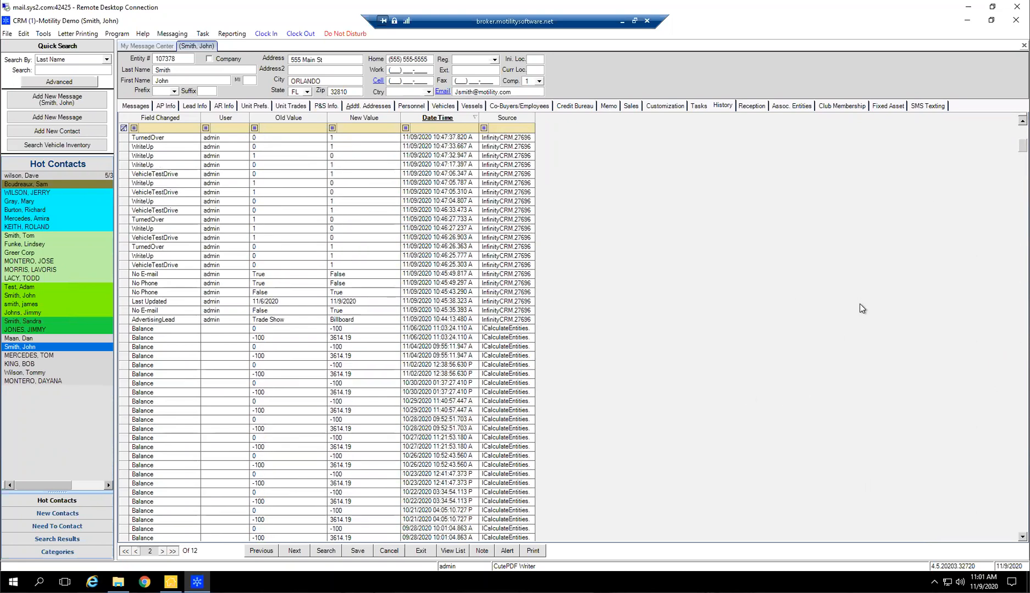
click(753, 107)
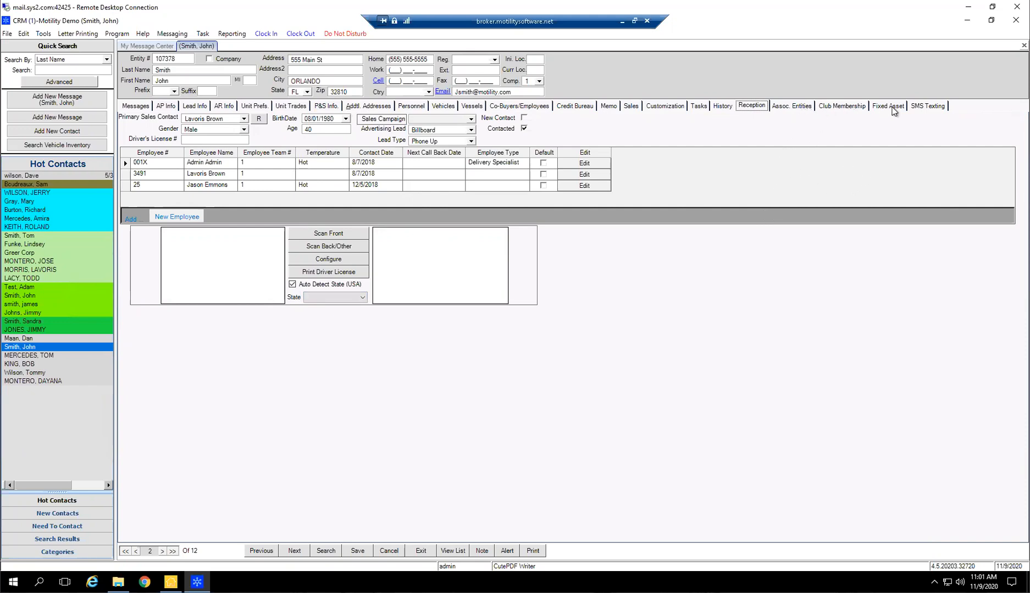
Review the contact's club membership, fixed asset and associated entities information
click(842, 105)
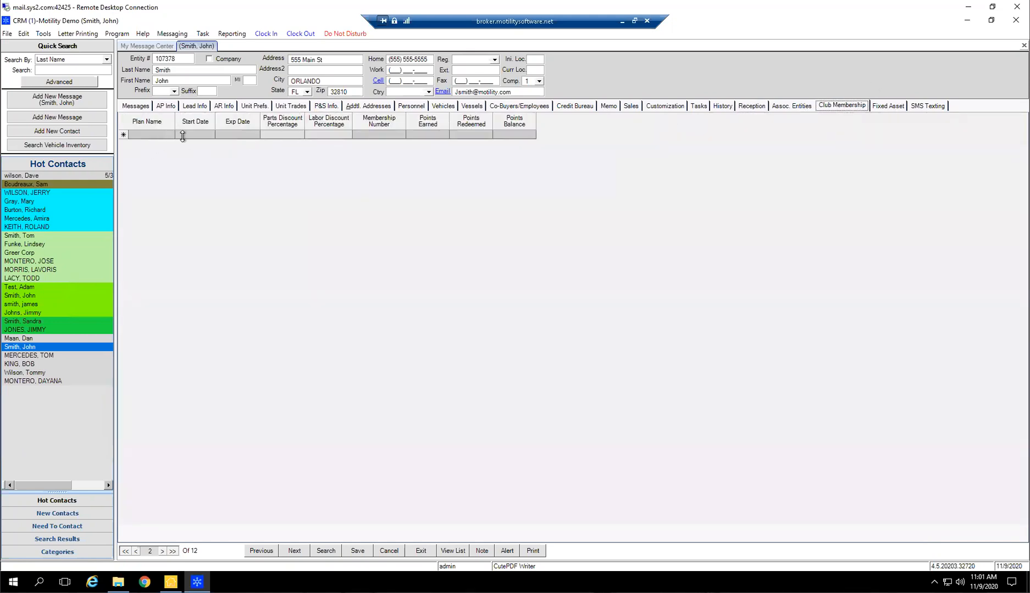
click(884, 107)
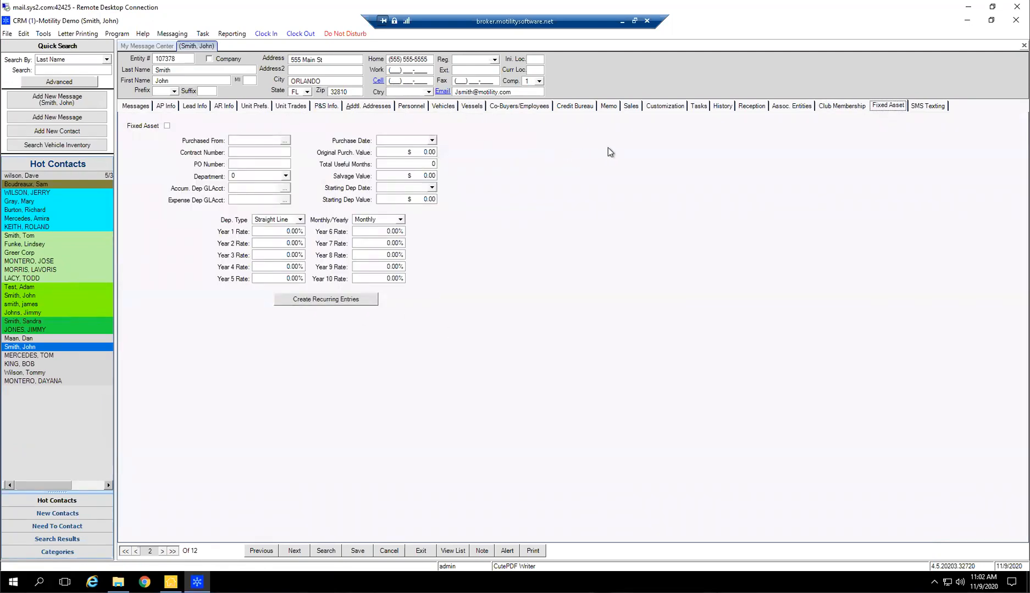
click(793, 106)
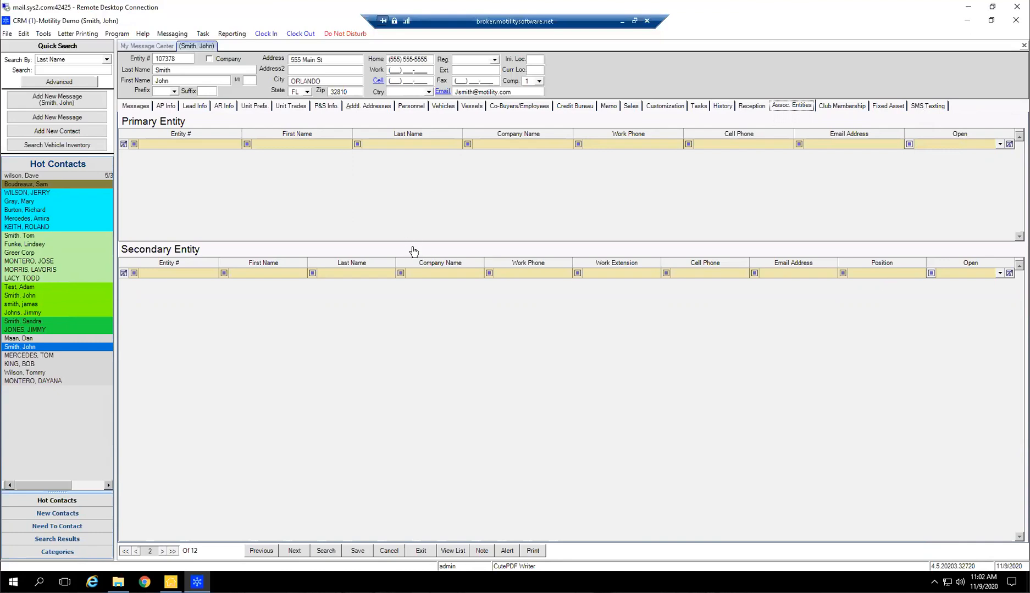
Revisit the contact's lead info, messages and unit trades, and display the vehicle details
click(194, 106)
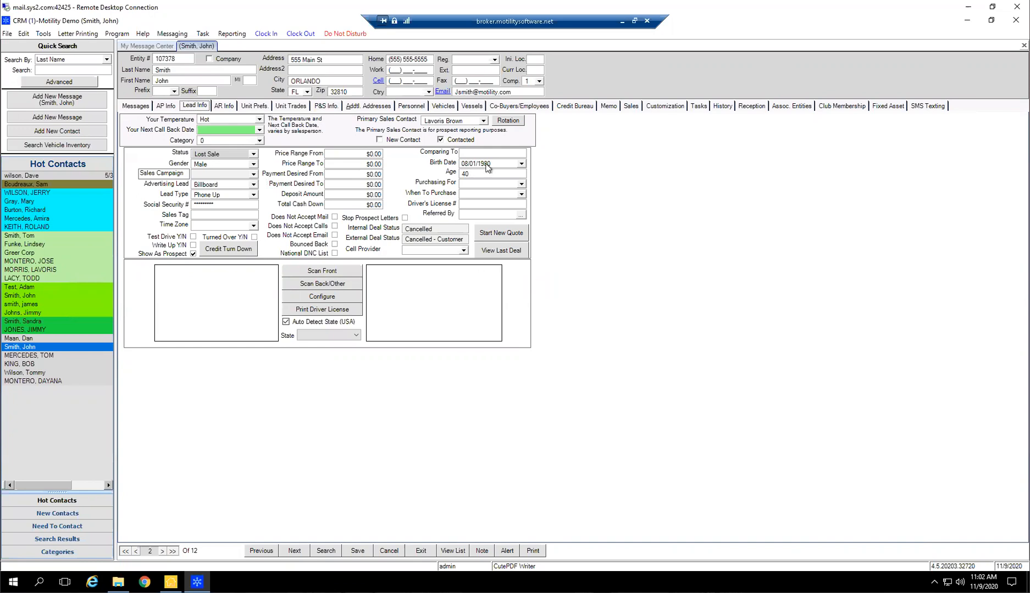
click(138, 107)
click(195, 106)
click(270, 105)
click(297, 106)
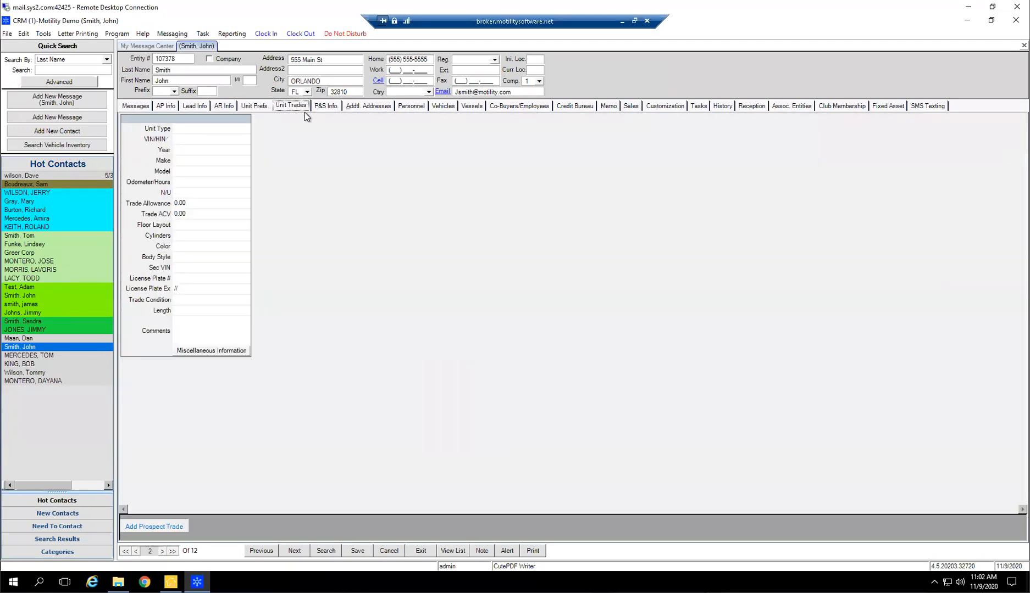
click(445, 108)
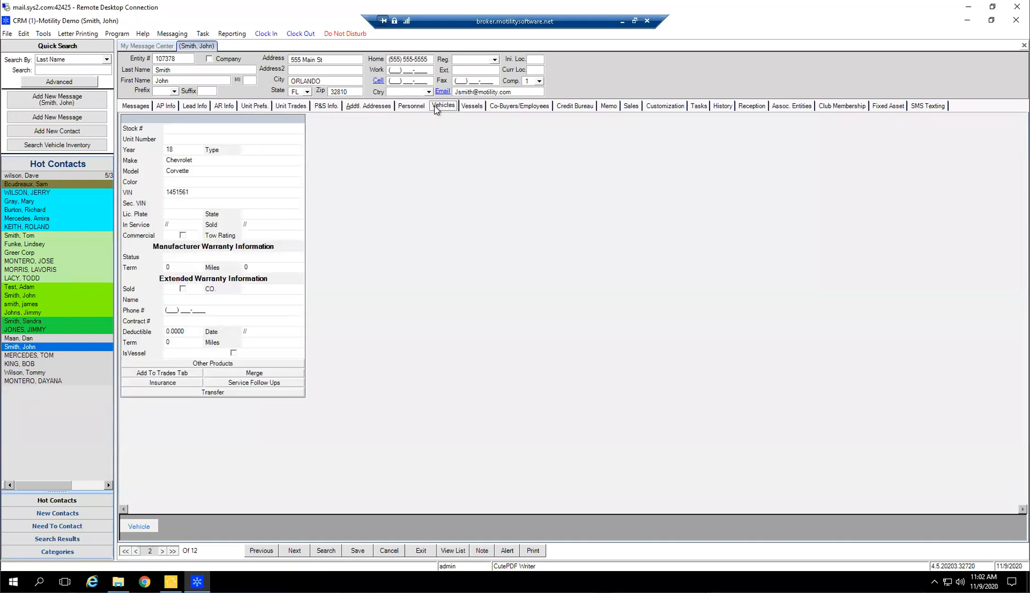